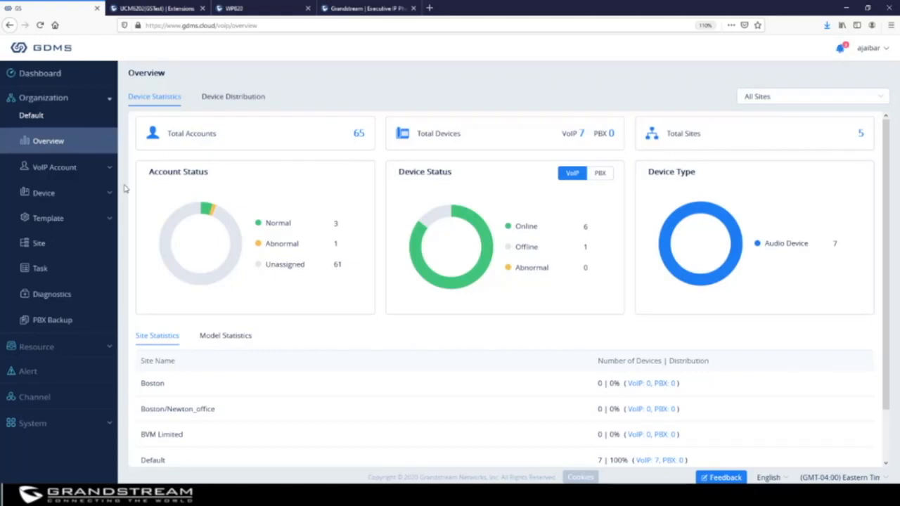
Open the VoIP Device list from the sidebar's Device section and review its seven devices.
click(62, 197)
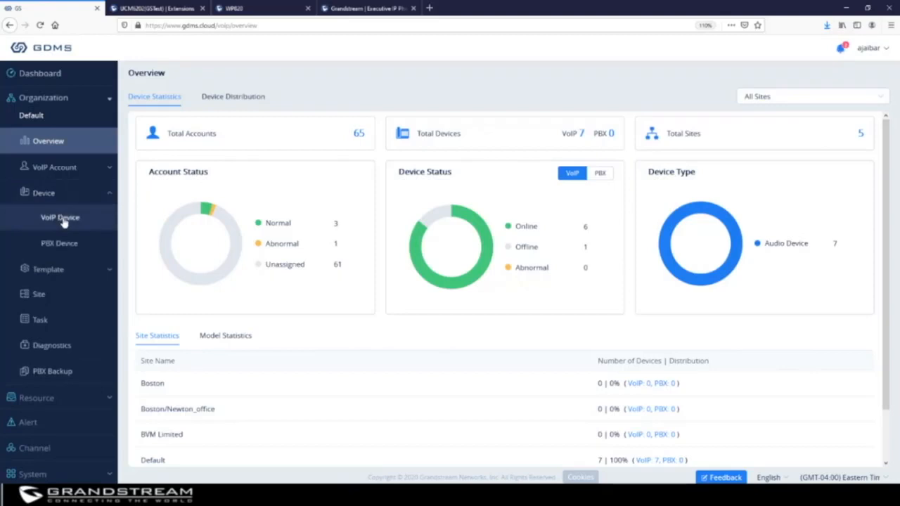
click(62, 218)
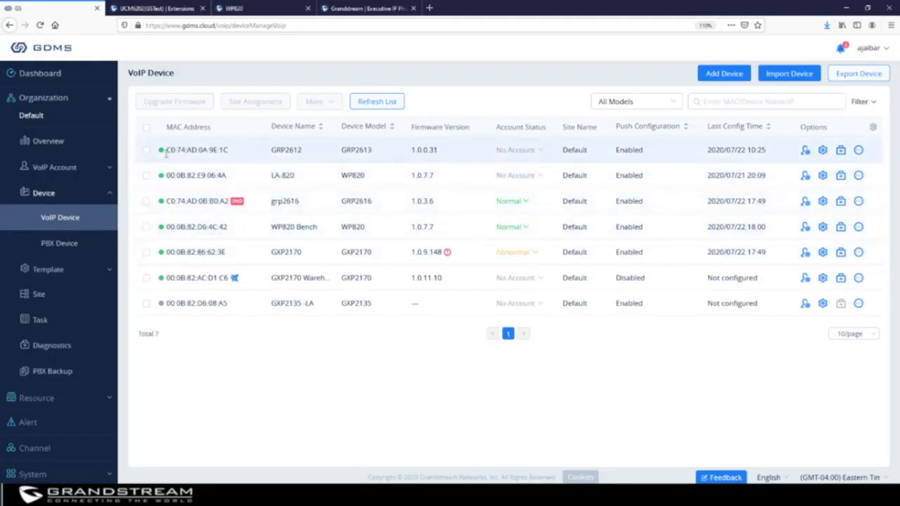
mouse_move(162, 153)
mouse_move(163, 304)
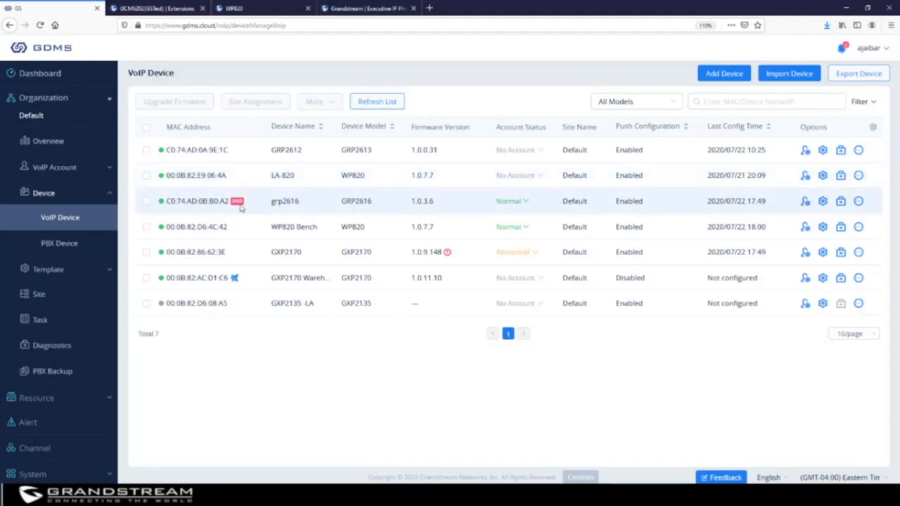
mouse_move(239, 203)
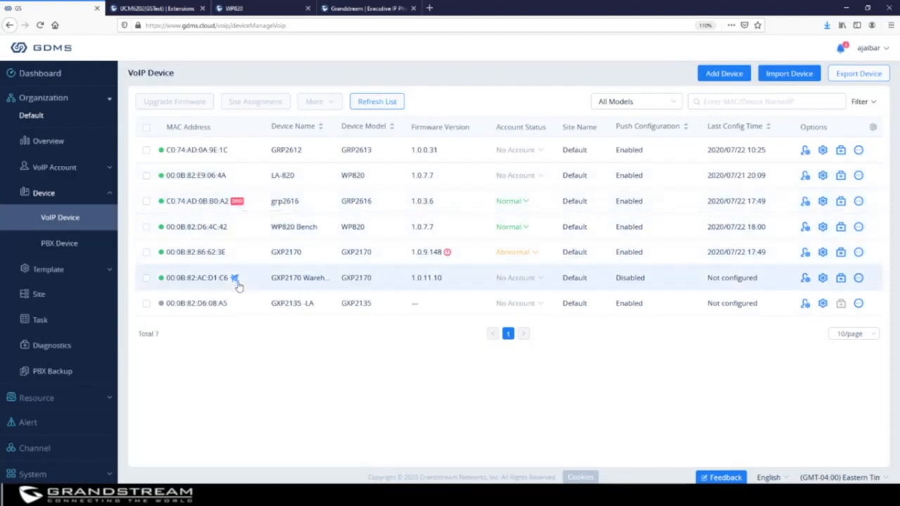
mouse_move(235, 280)
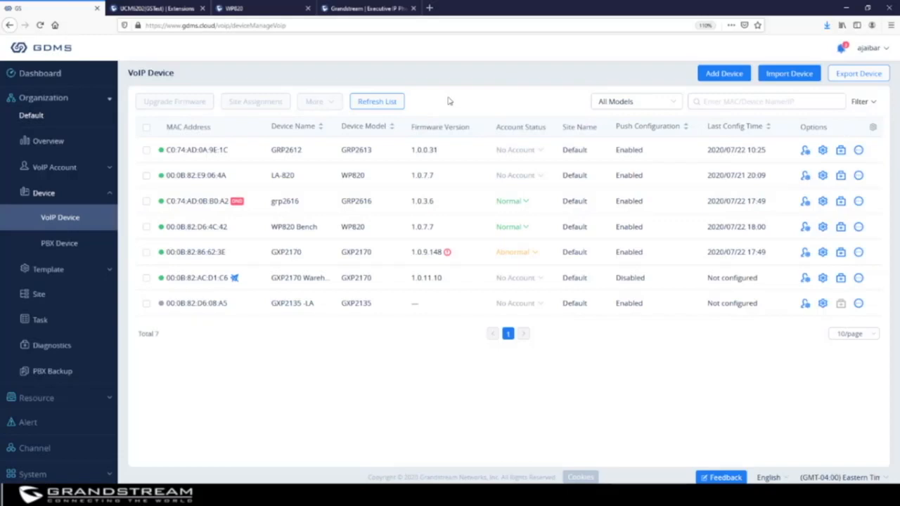
Start a new device named Receptionist with MAC c0:74:ad:0e:4d:54 and the pasted serial number.
click(724, 74)
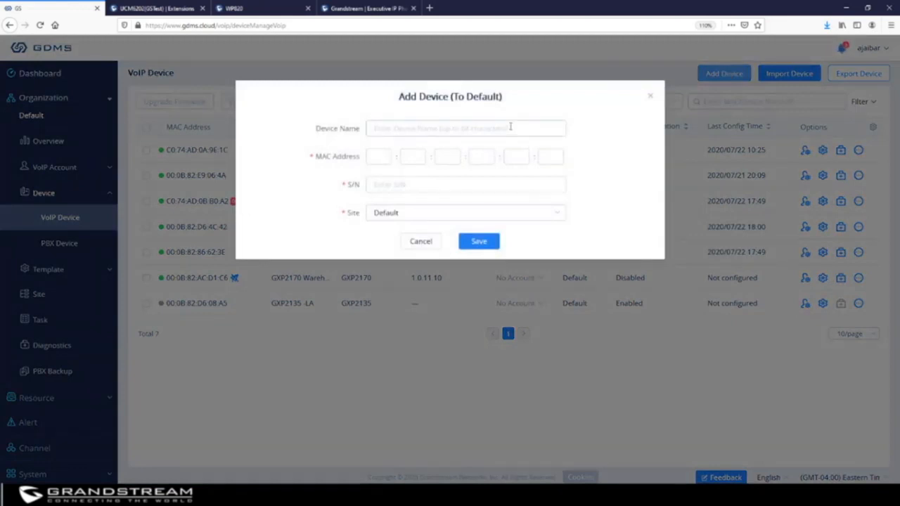
click(446, 129)
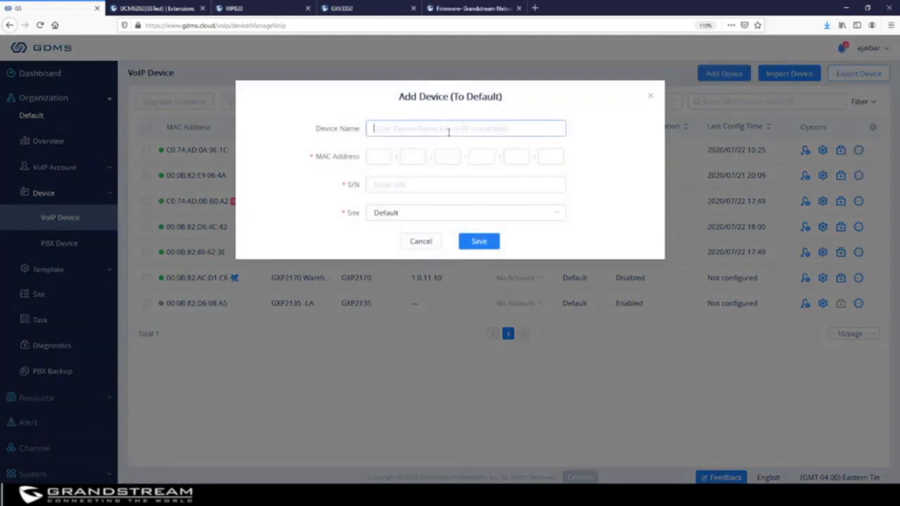
text(Receptionist)
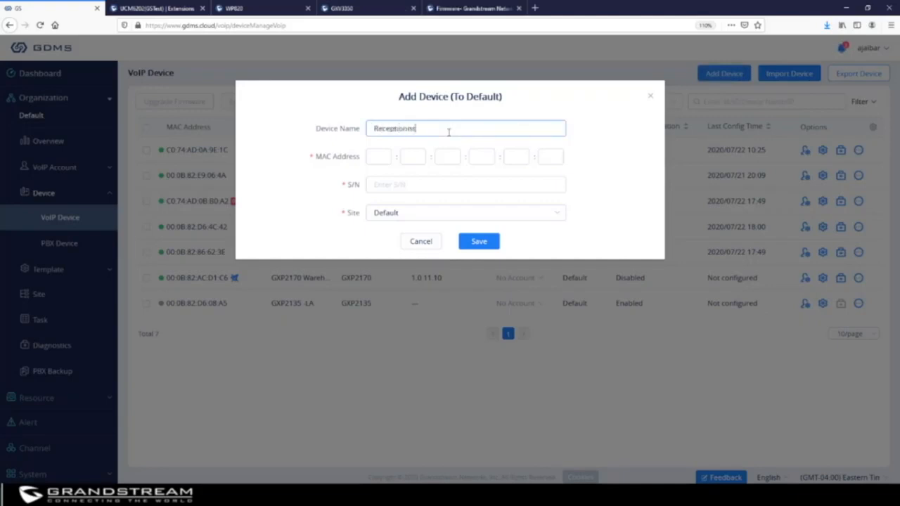
key(Tab)
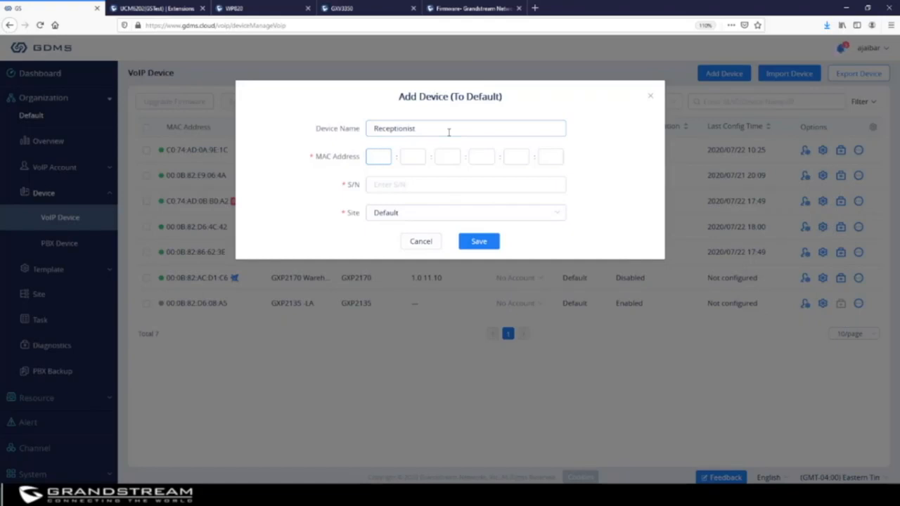
text(c0:74:ad)
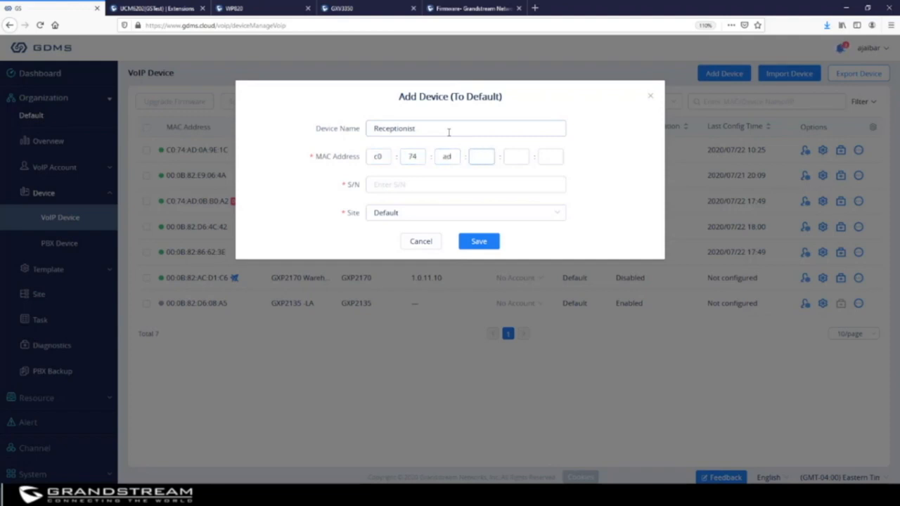
text(:0e:4d:54)
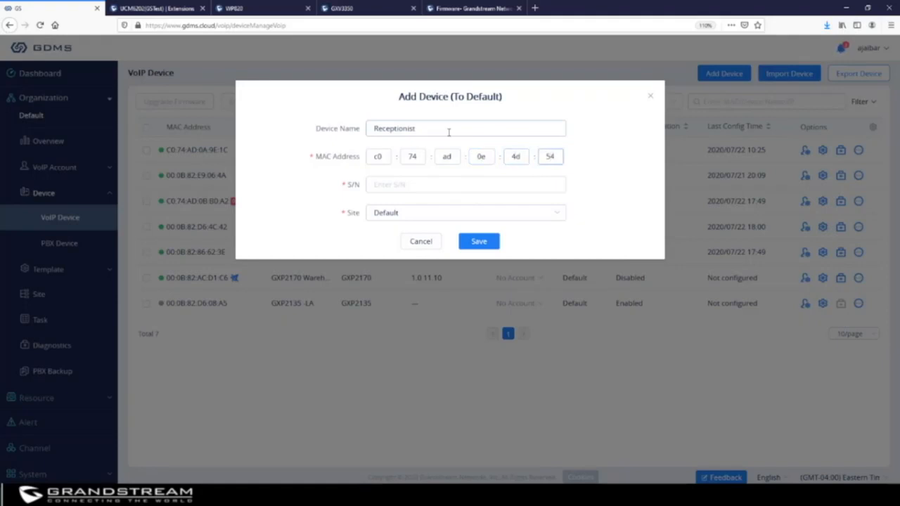
click(423, 190)
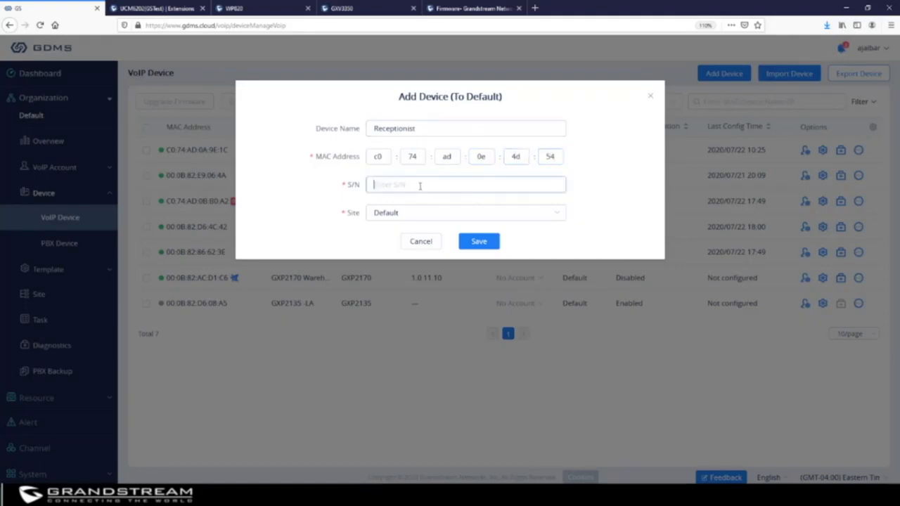
right_click(423, 191)
click(443, 228)
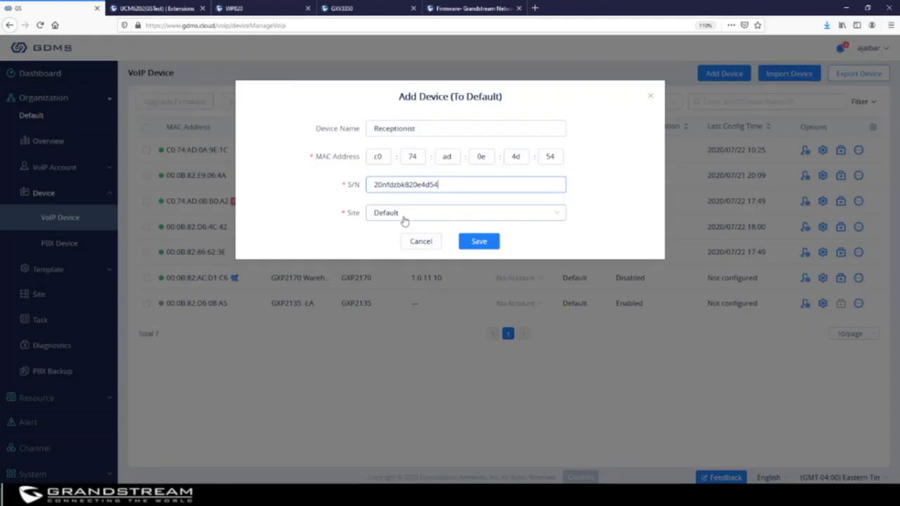
Keep the site as Default and save the Receptionist device.
click(556, 217)
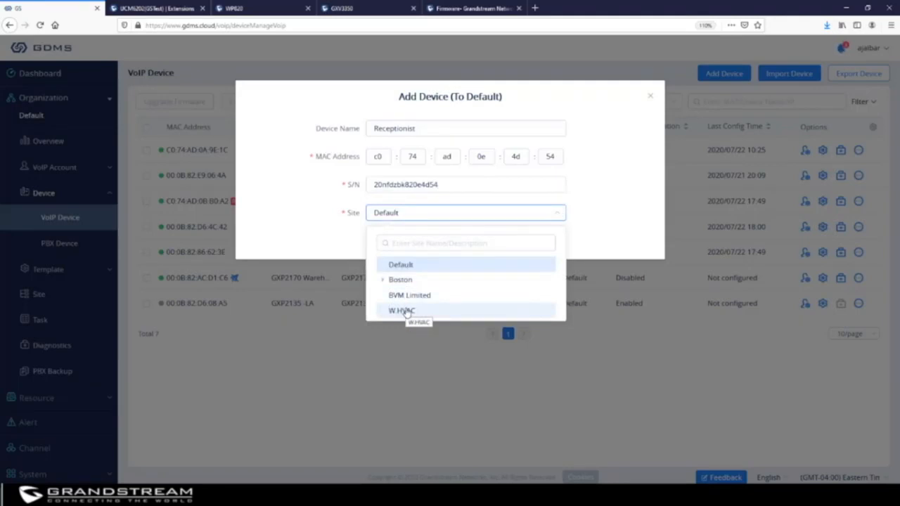
click(603, 203)
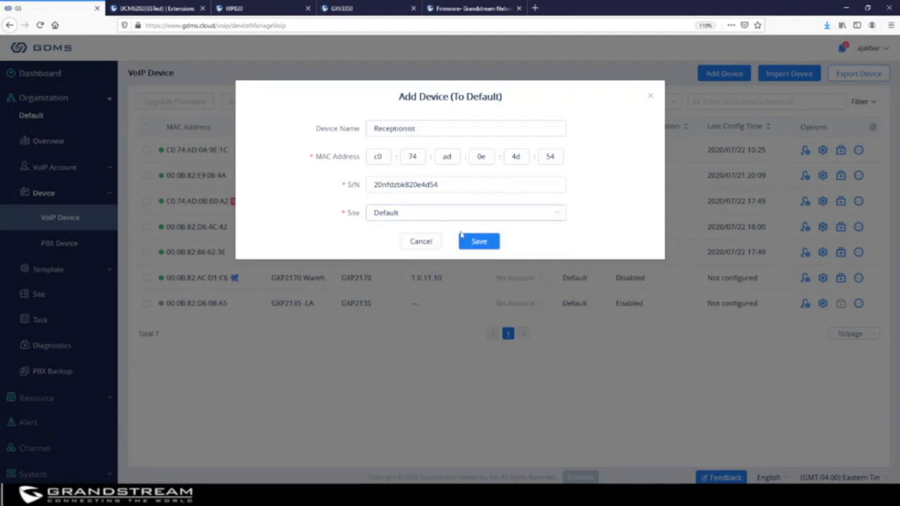
click(479, 241)
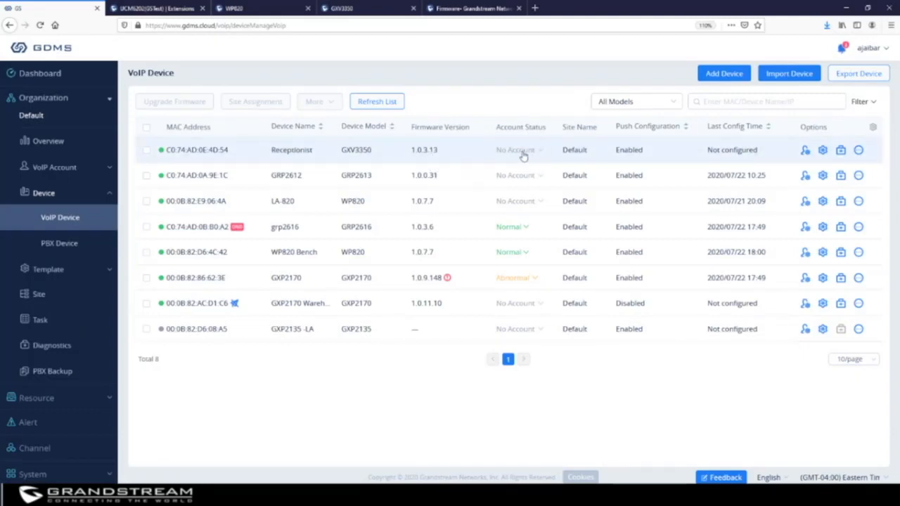
Give the Receptionist phone's Account1 User ID 1014, then save and apply.
click(805, 151)
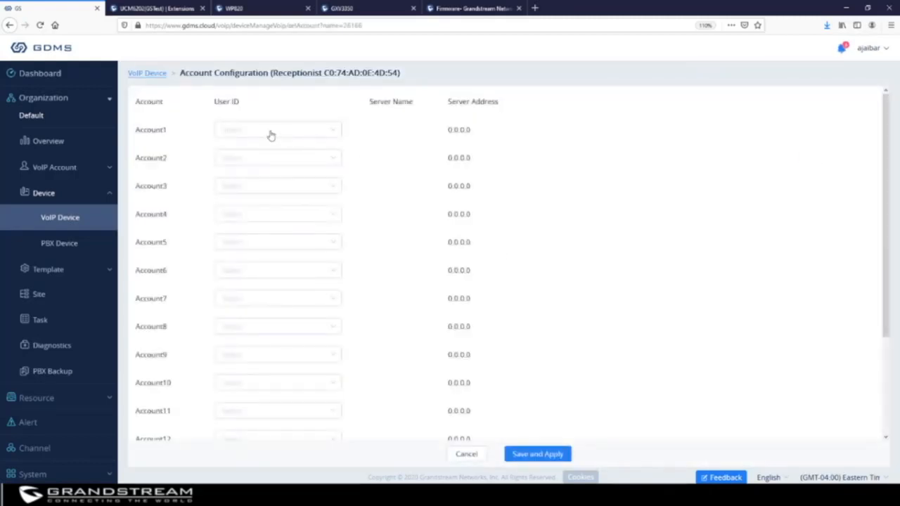
click(270, 130)
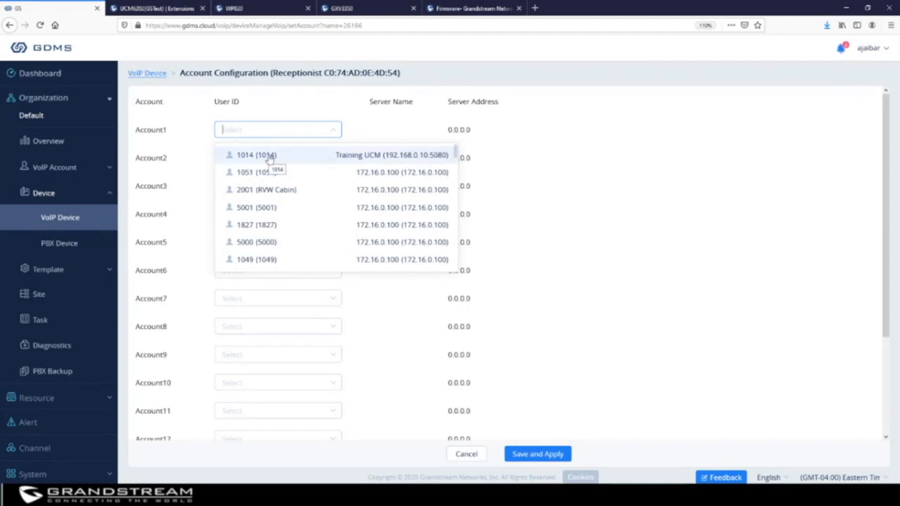
click(269, 156)
scroll(536, 263, down, 3)
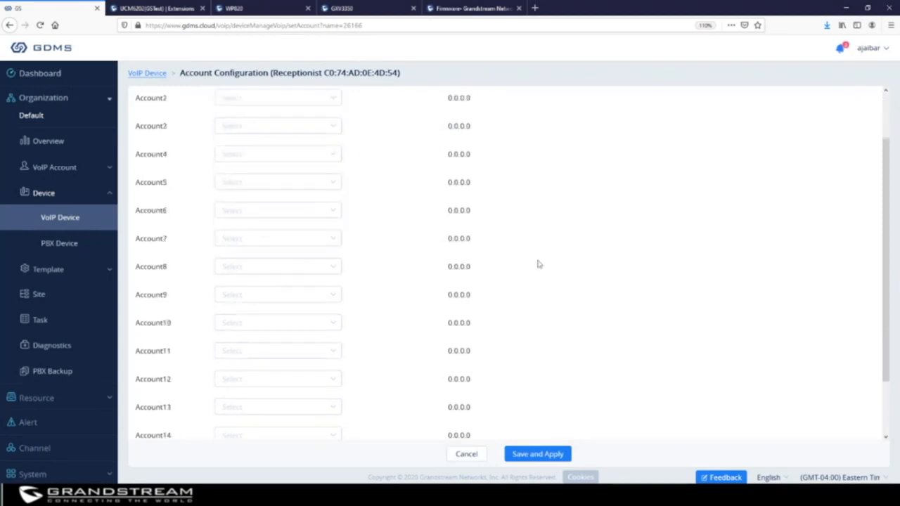
click(540, 455)
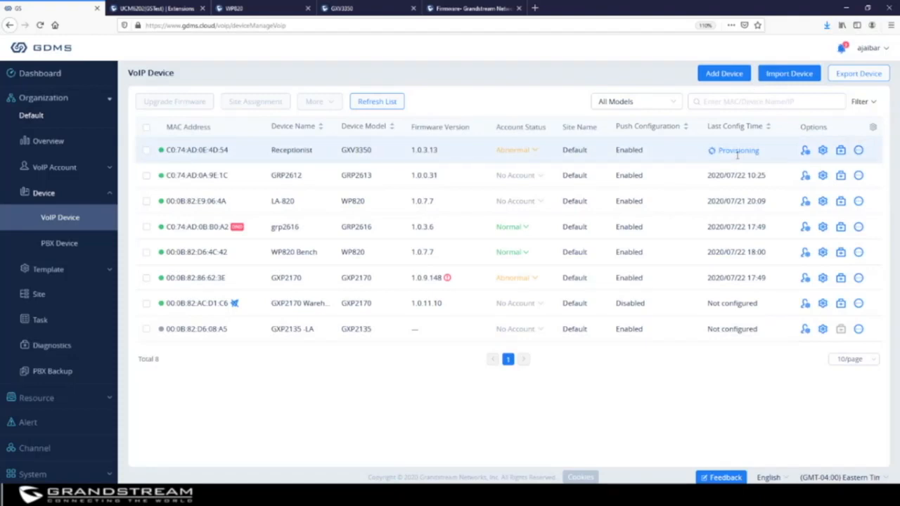
In the Receptionist parameters, set Registration Expiration to 4 and Subscribe Expiration to 20.
click(822, 151)
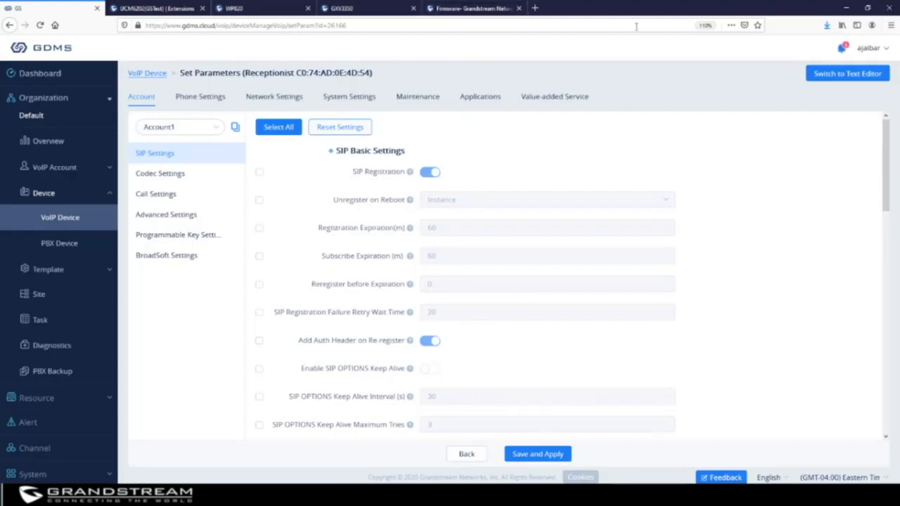
click(850, 78)
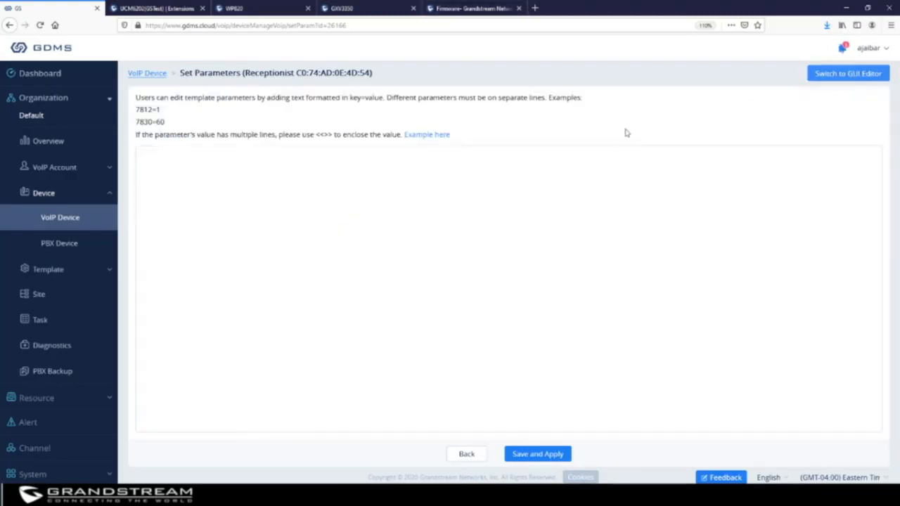
click(858, 79)
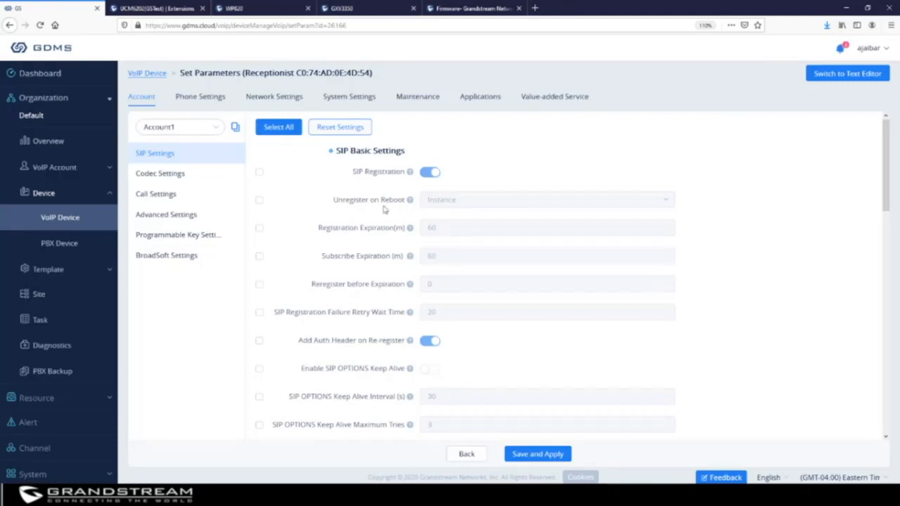
click(259, 228)
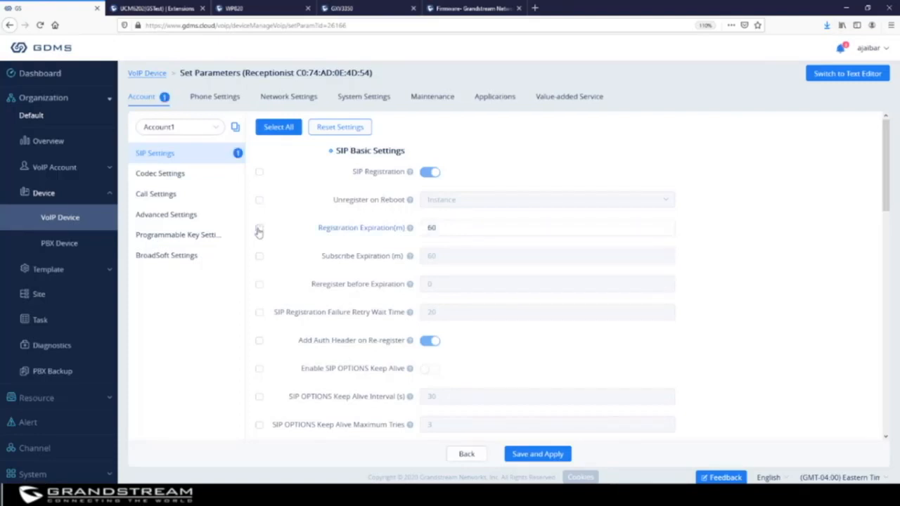
drag(439, 229, 407, 230)
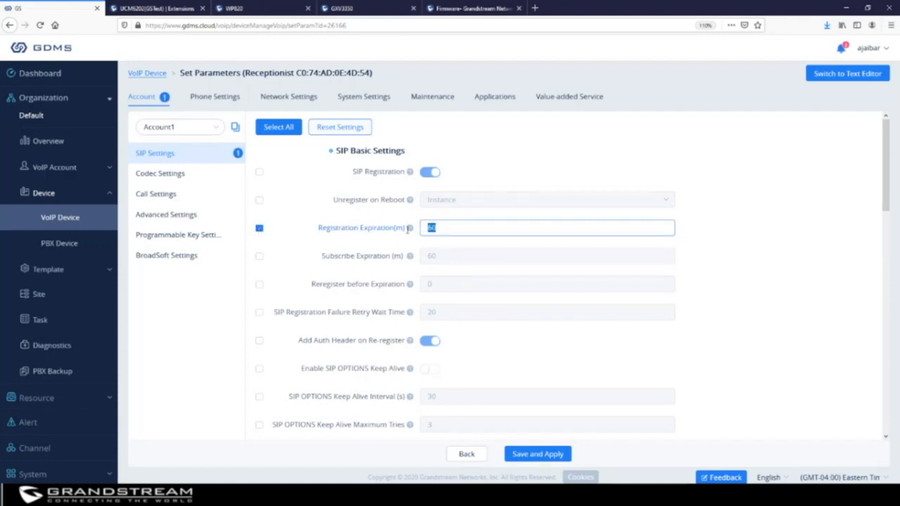
text(4)
click(259, 256)
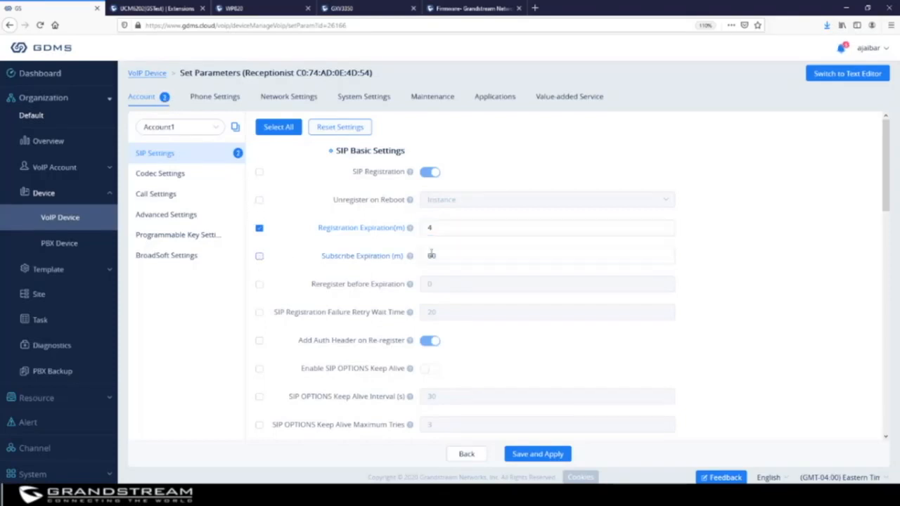
double_click(423, 255)
text(20)
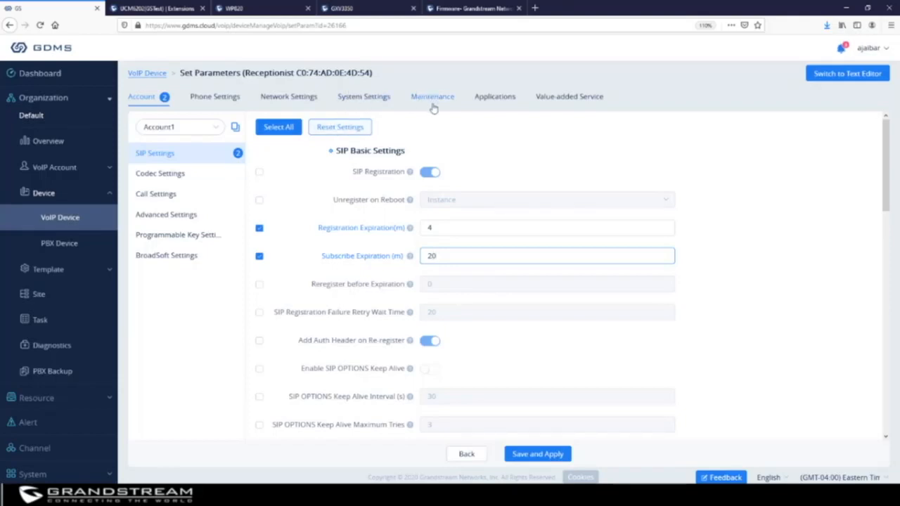
Switch to the text editor to see the changes as 32=4 and 26051=20.
click(847, 73)
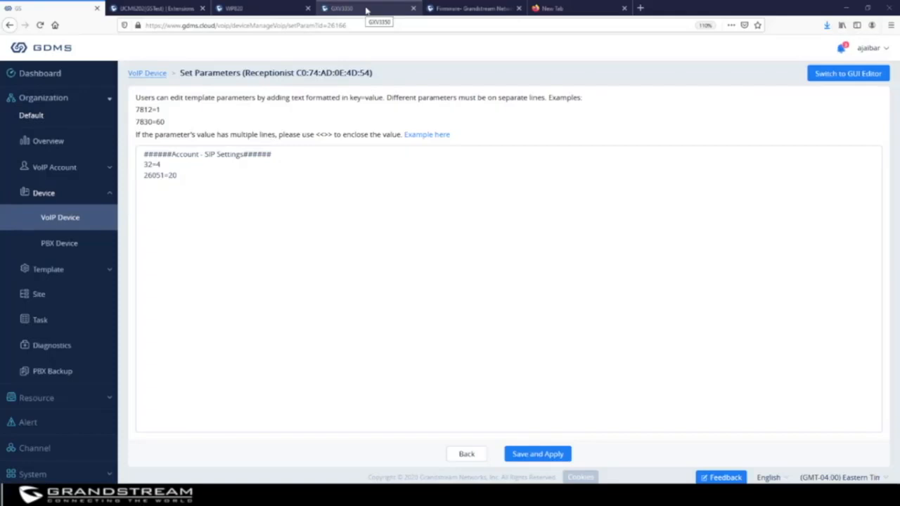
In the GXV3350 web interface, view Account 1 General Settings near the Outbound Proxy field.
click(366, 10)
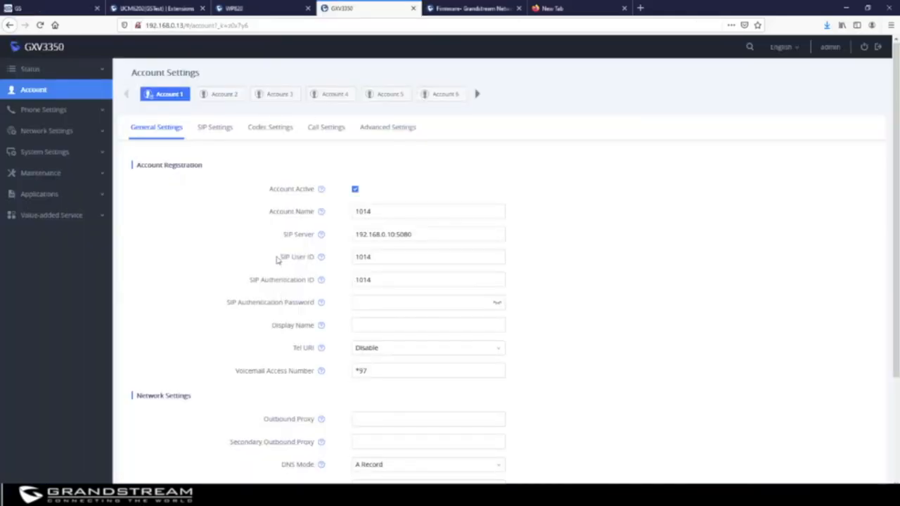
scroll(276, 260, down, 3)
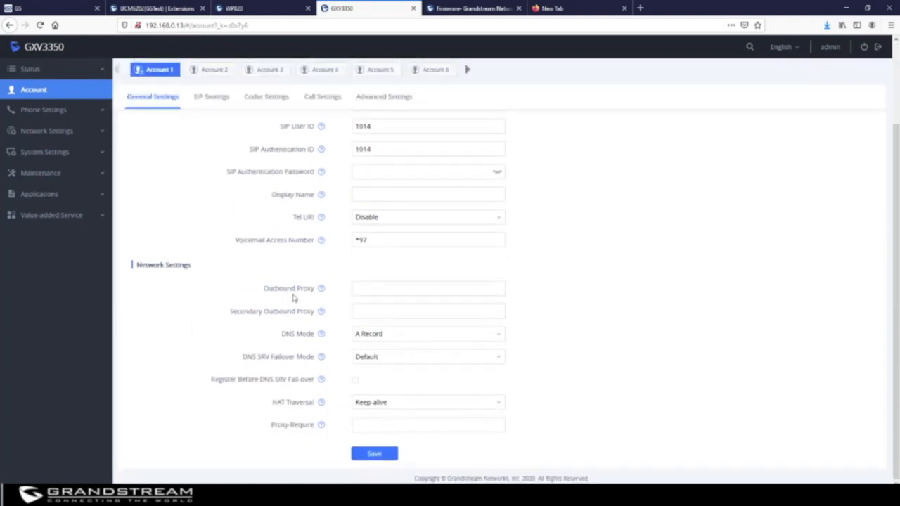
mouse_move(321, 288)
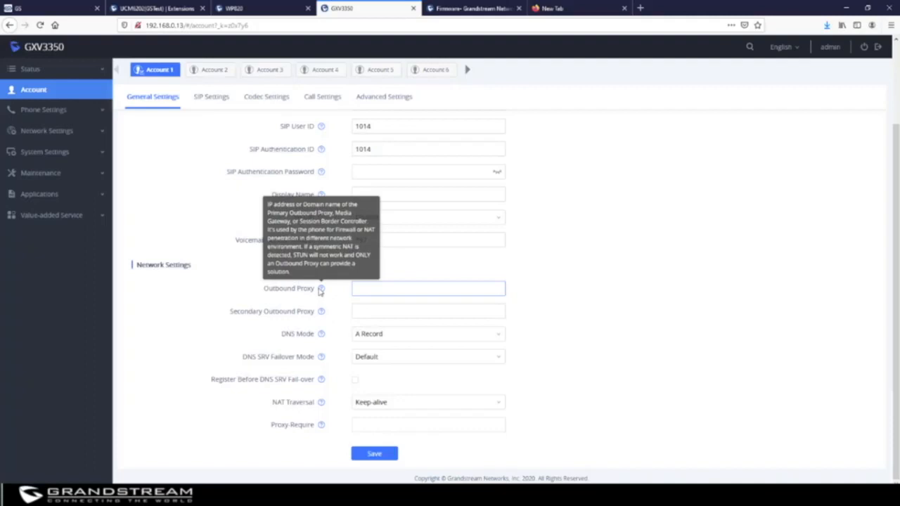
right_click(322, 291)
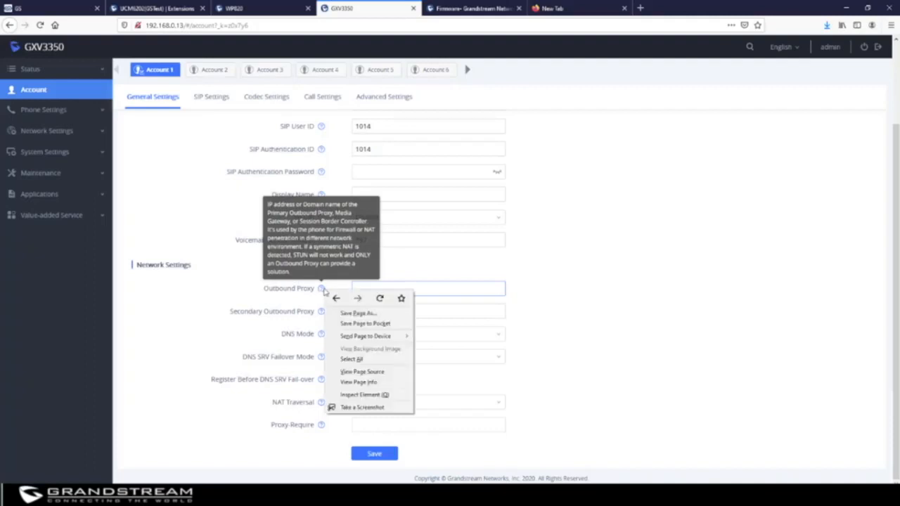
Inspect the Outbound Proxy field's markup in Developer Tools, expanding its help icon node.
click(376, 395)
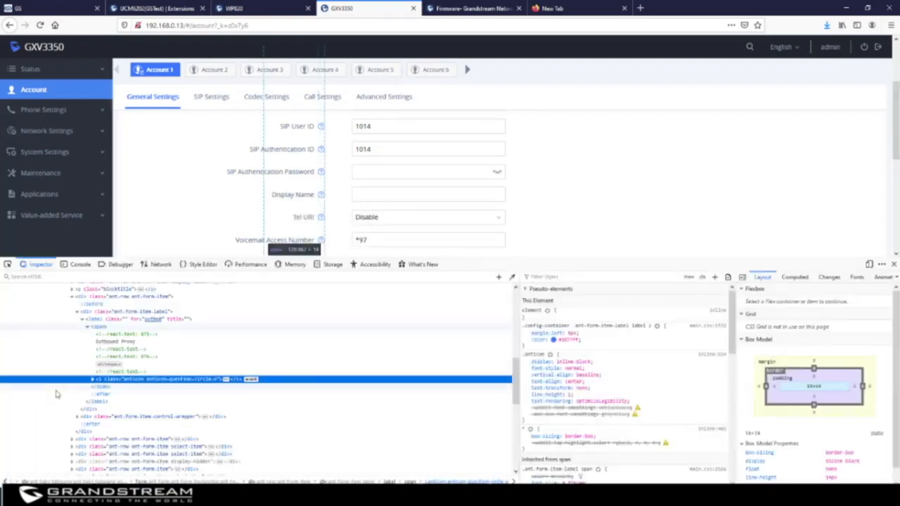
click(92, 378)
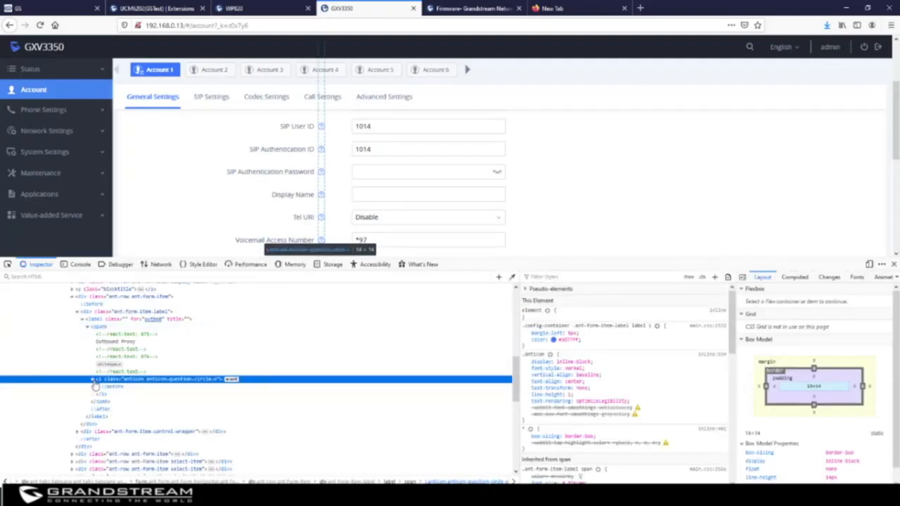
click(79, 432)
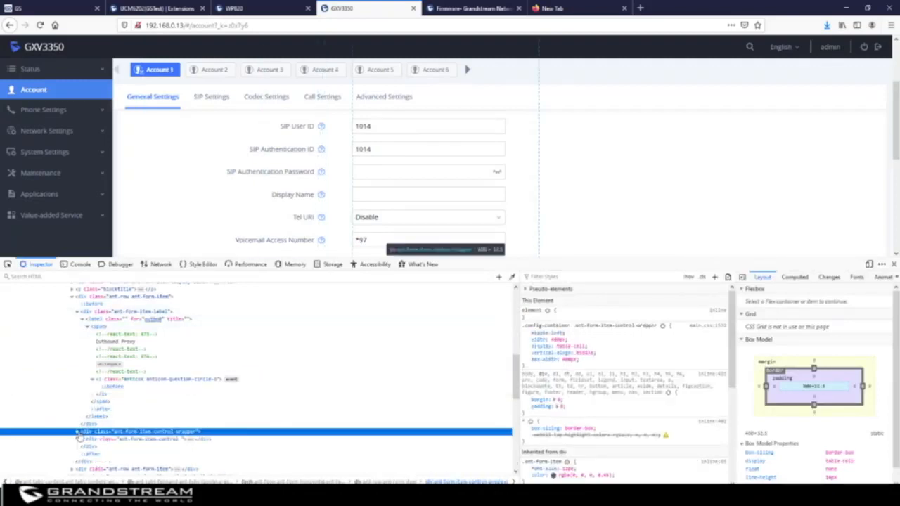
scroll(139, 409, down, 3)
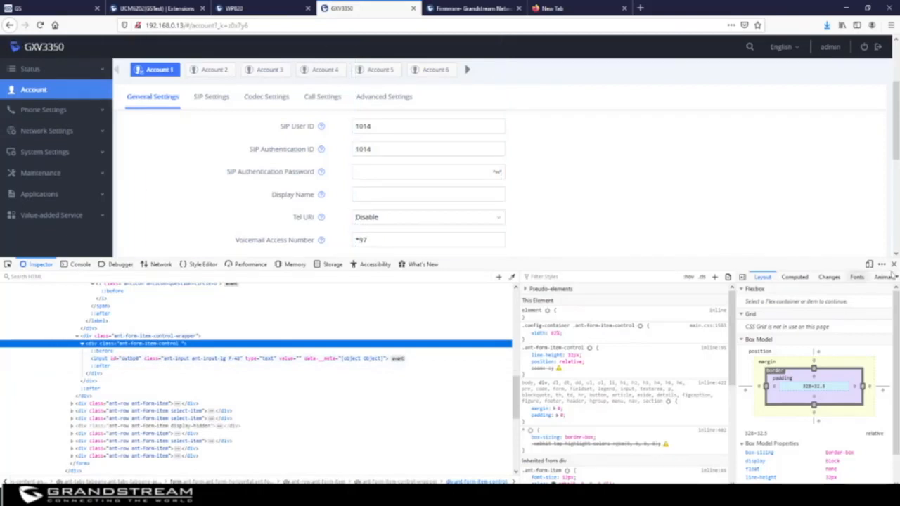
Close Developer Tools and return to the GDMS Set Parameters page.
click(893, 263)
click(279, 7)
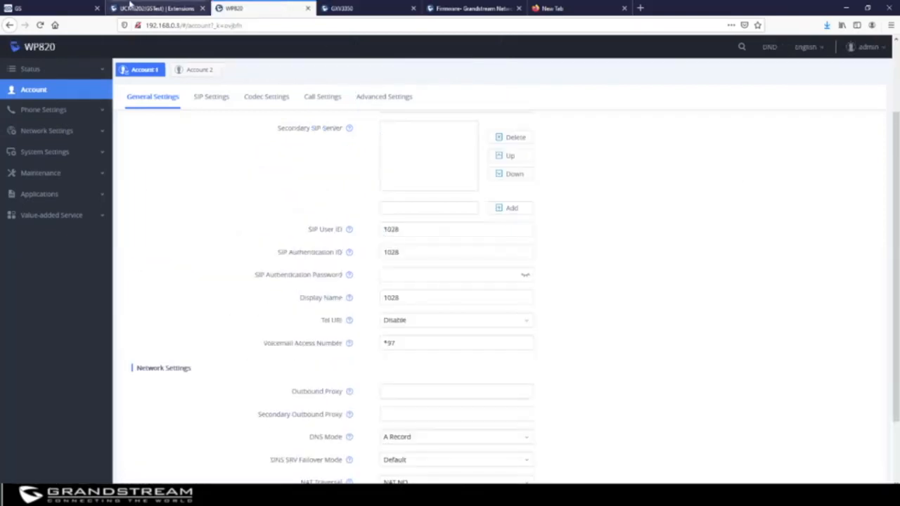
click(34, 8)
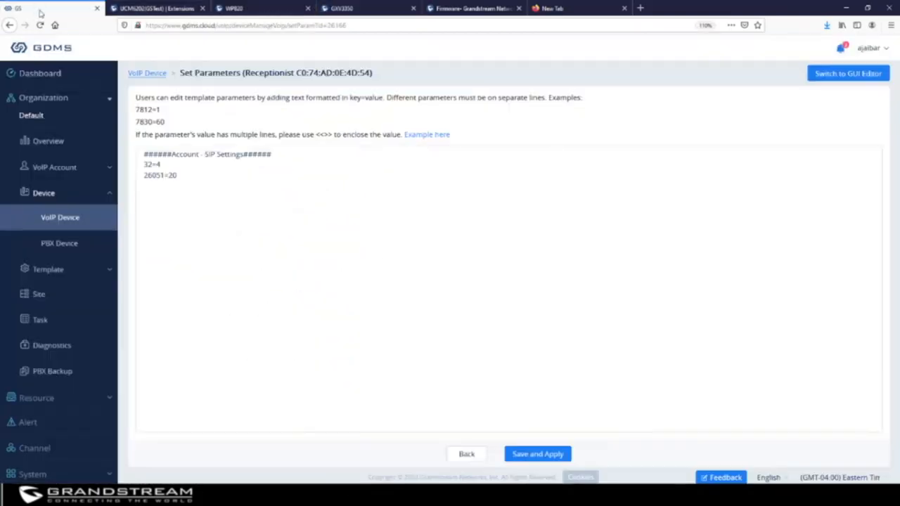
Add a new line 48=obp.proxy.com after 26051=20 in the parameter text.
click(158, 185)
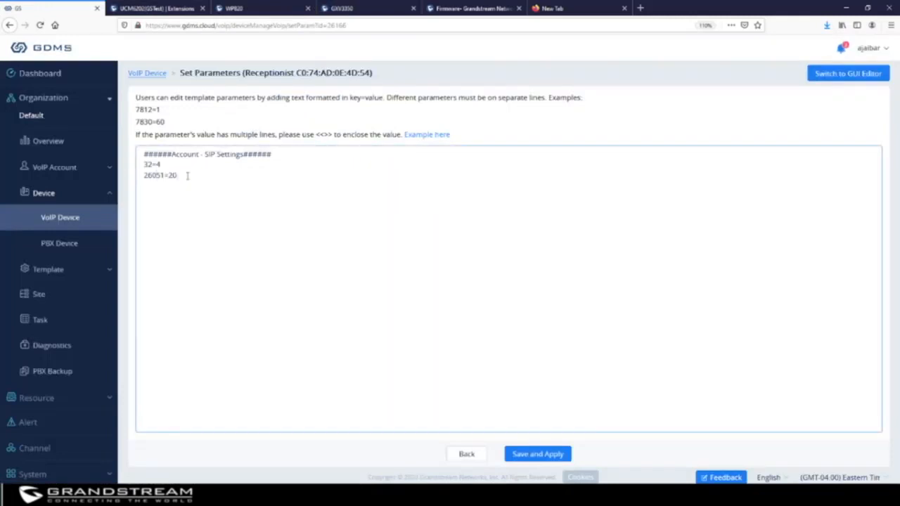
key(Return)
text(48=obp.proxy.com)
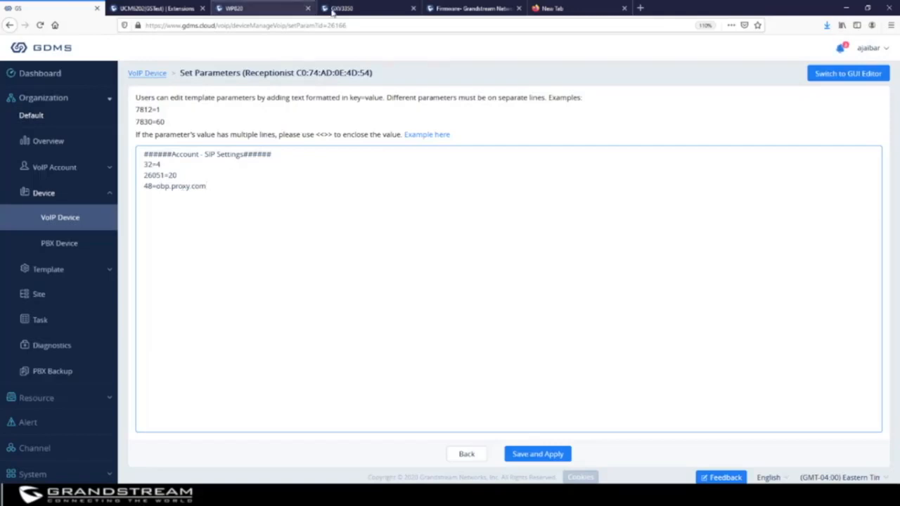
Load grandstream.com in a new tab and scroll its Support Tools page to Configuration Template.
click(559, 8)
click(461, 20)
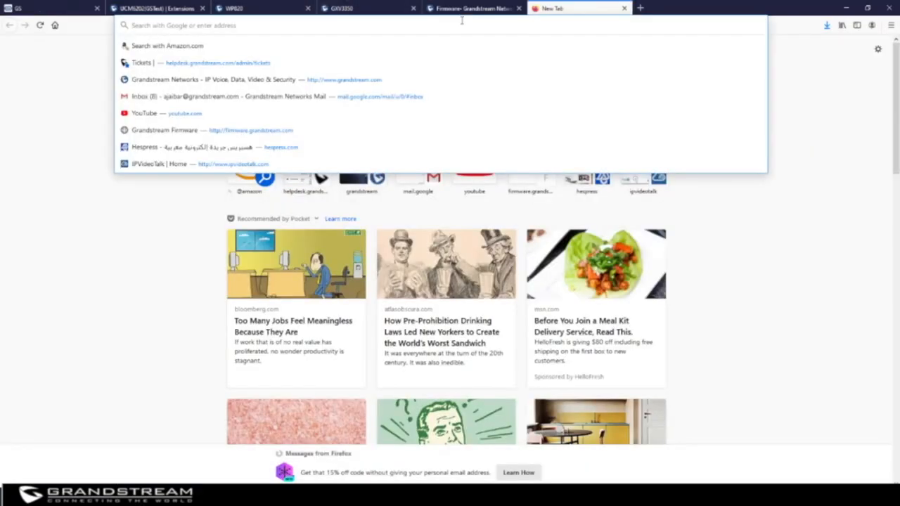
text(grandstrea)
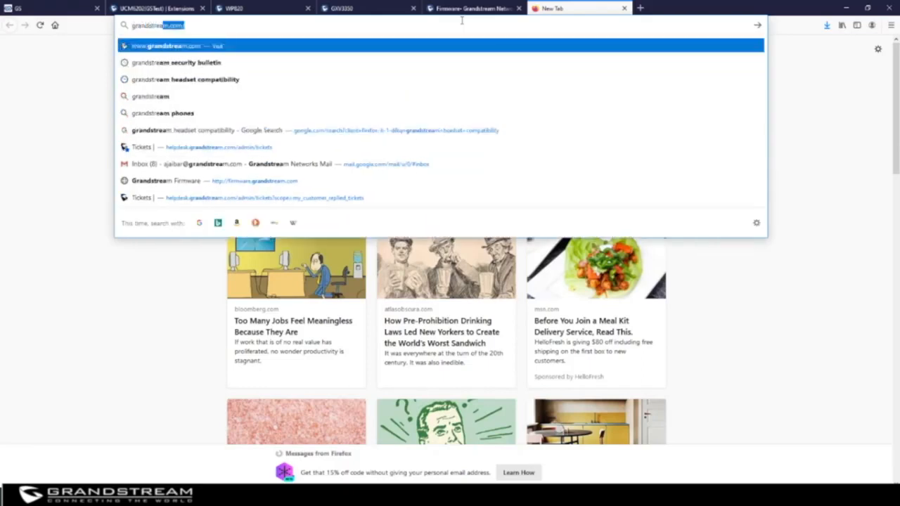
text(m.com)
key(BackSpace)
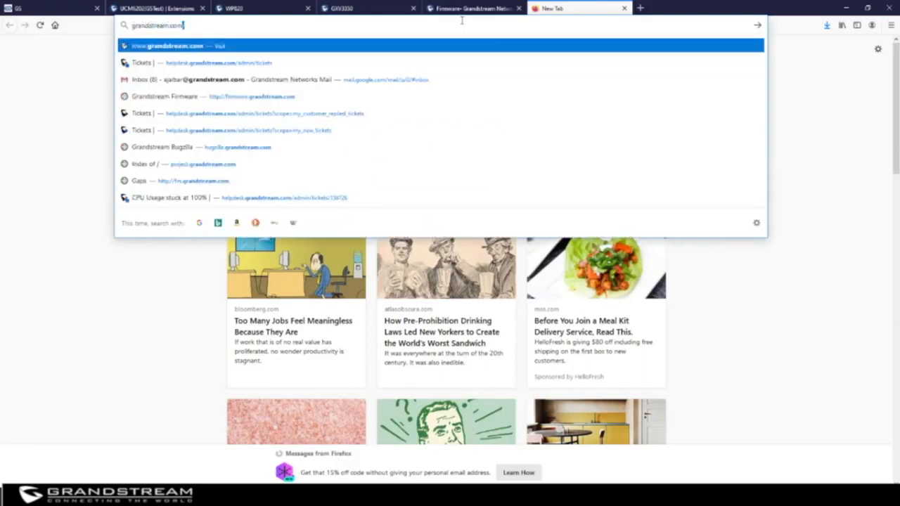
key(Return)
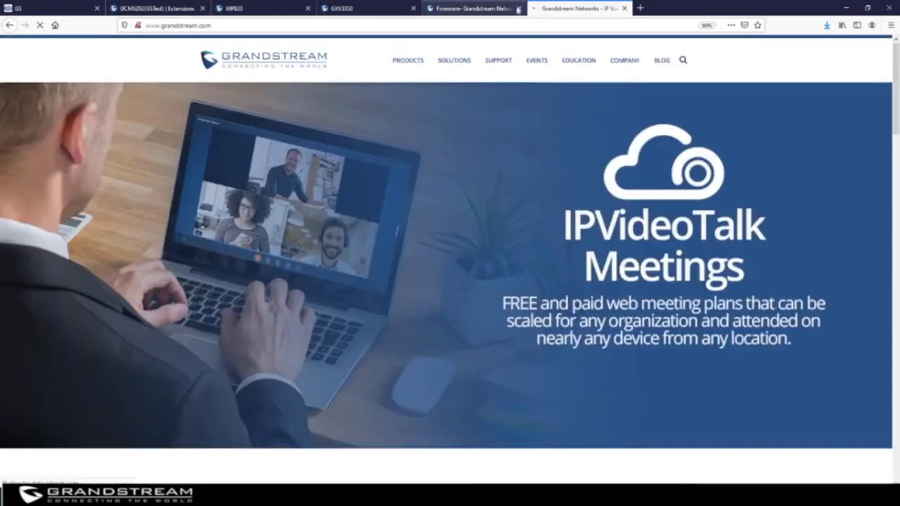
mouse_move(498, 62)
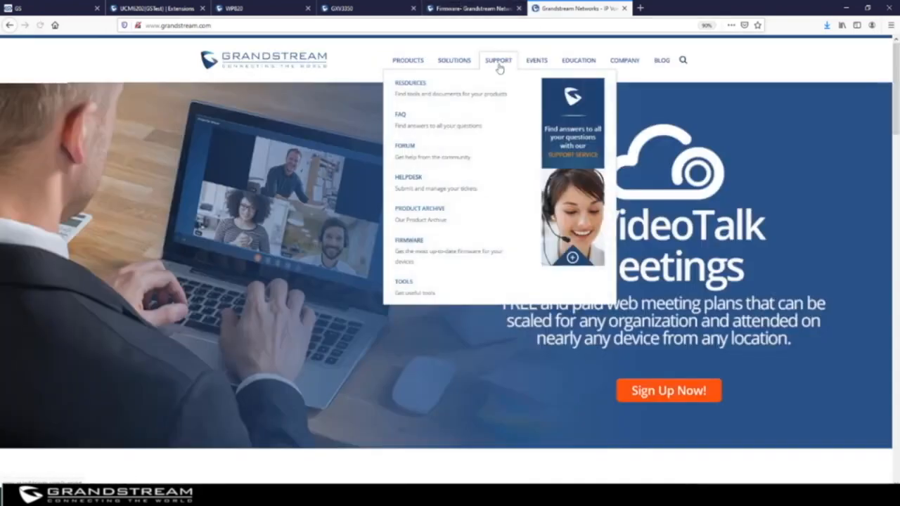
click(405, 284)
scroll(413, 284, down, 3)
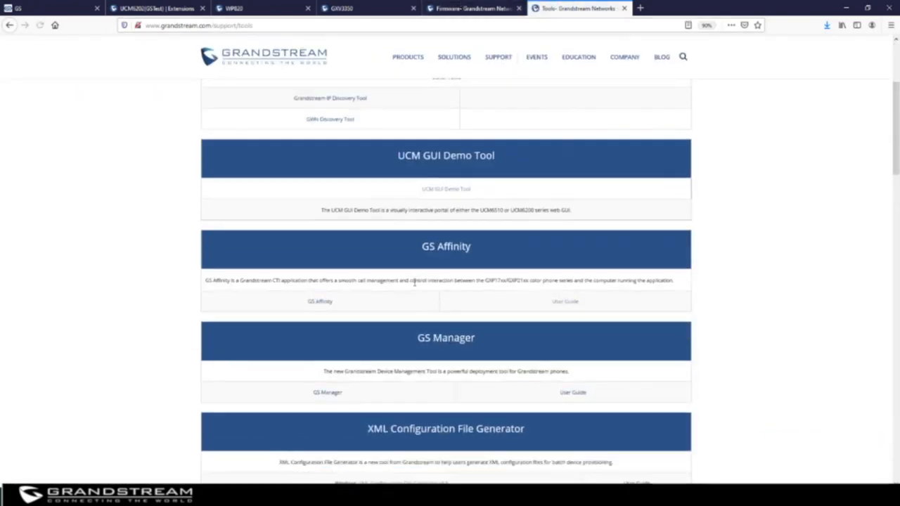
scroll(415, 281, down, 5)
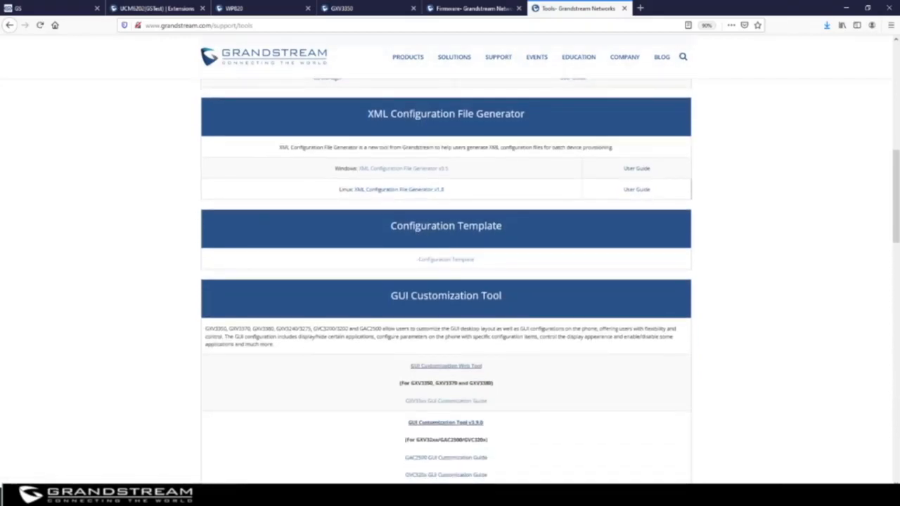
Open config-template.zip in WinRAR and select gxv3350_config_1.0.3.17.txt.
click(447, 262)
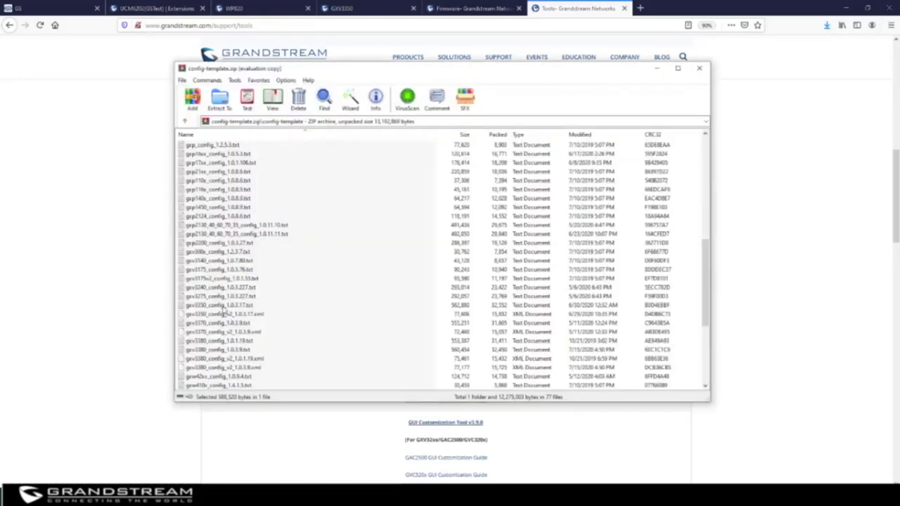
click(223, 308)
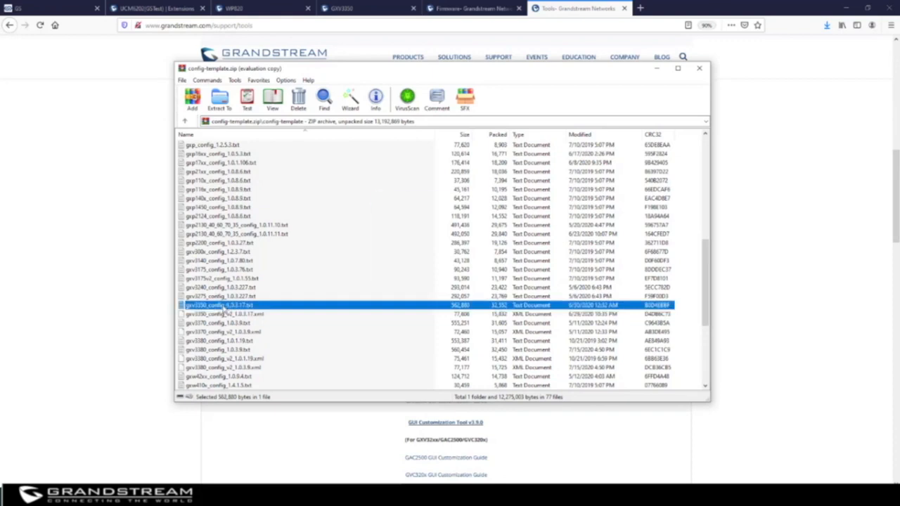
Open the GXV3350 config file in Notepad and search it for 'outbound'.
double_click(224, 308)
scroll(339, 245, down, 4)
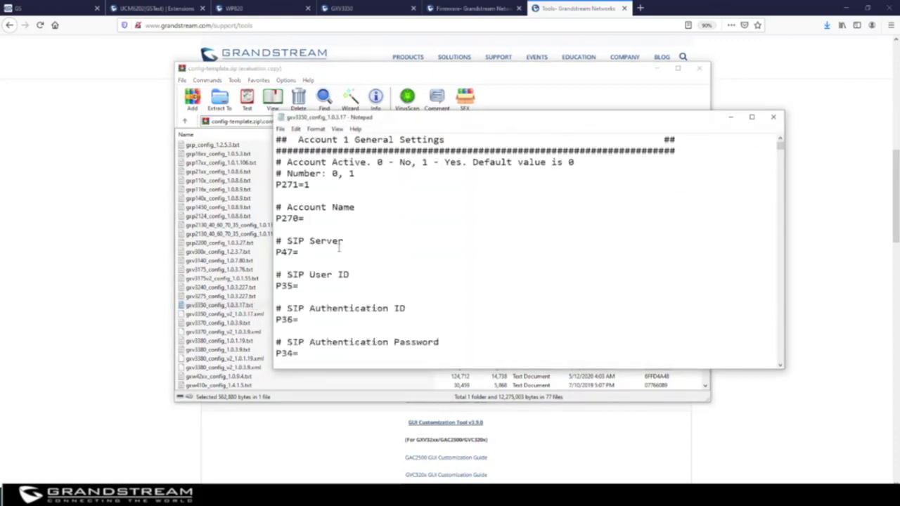
scroll(340, 245, down, 5)
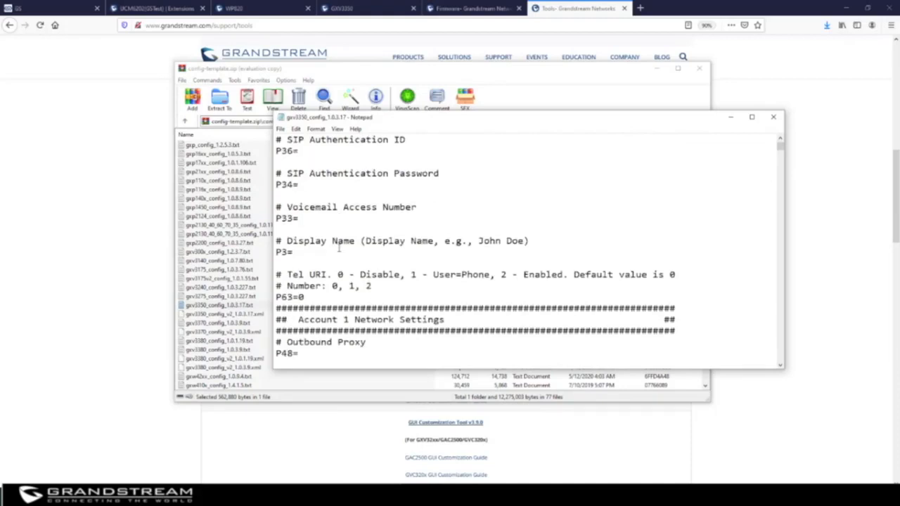
click(577, 187)
key(ctrl+f)
text(ru)
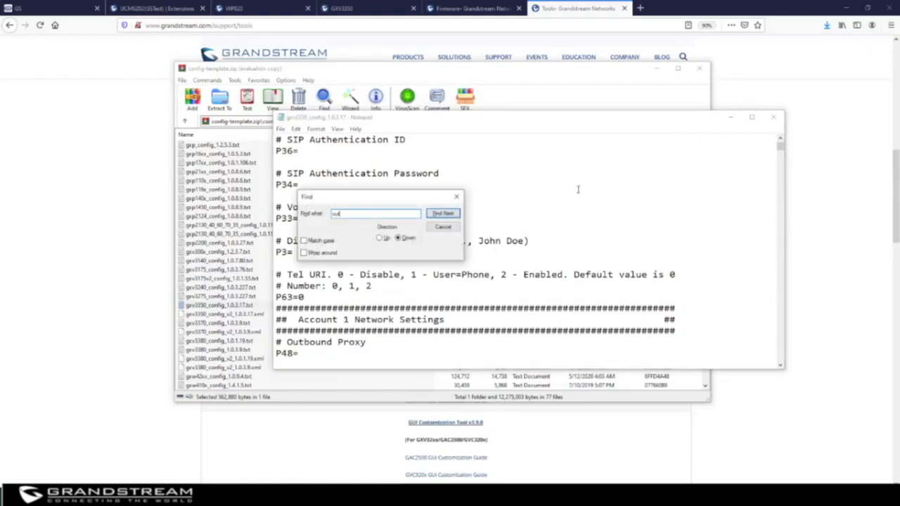
text(tbound)
key(Return)
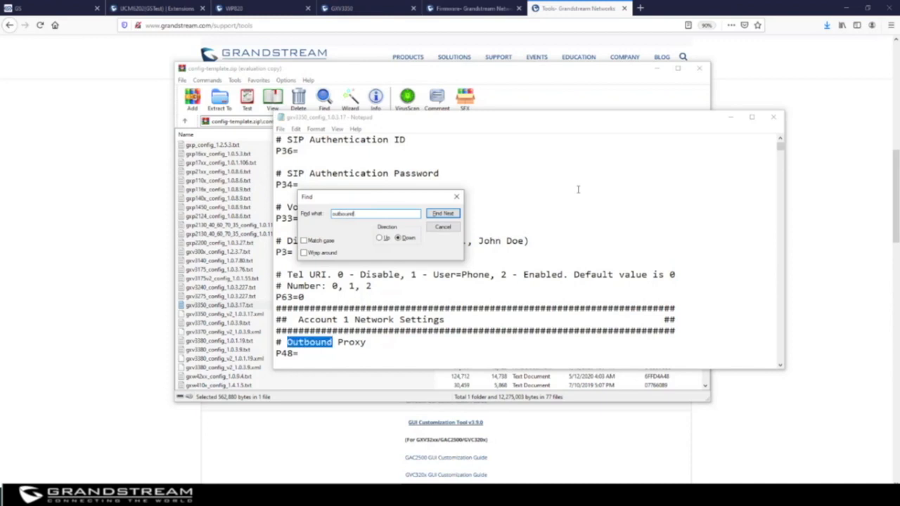
Select the P48= Outbound Proxy parameter, close the search, and return to GDMS.
scroll(409, 314, down, 1)
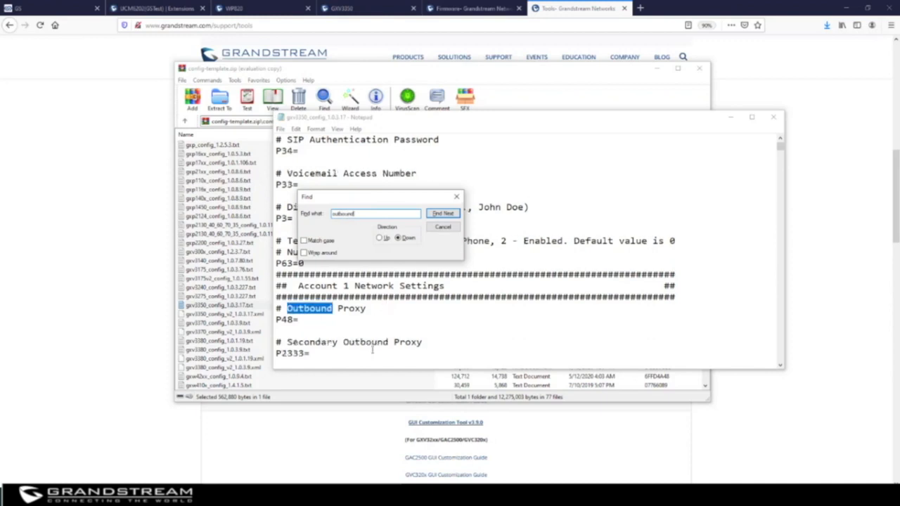
drag(306, 320, 282, 320)
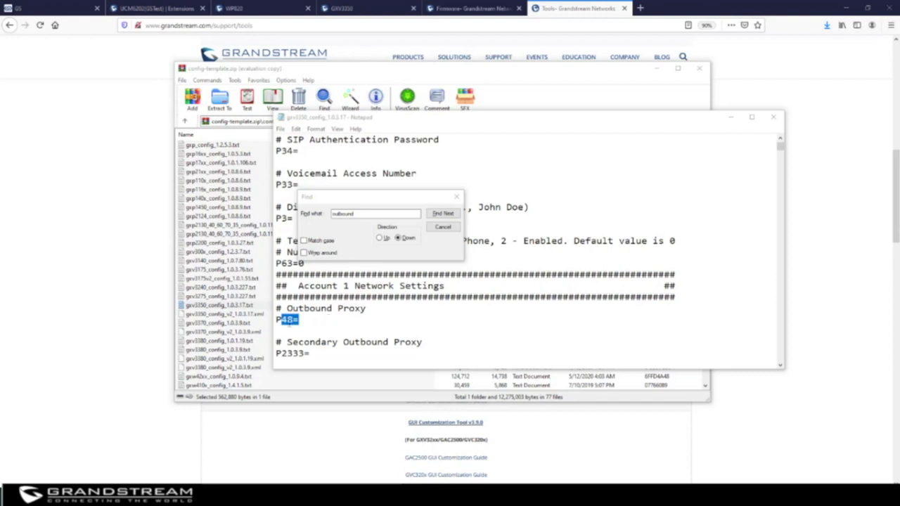
click(290, 320)
double_click(292, 320)
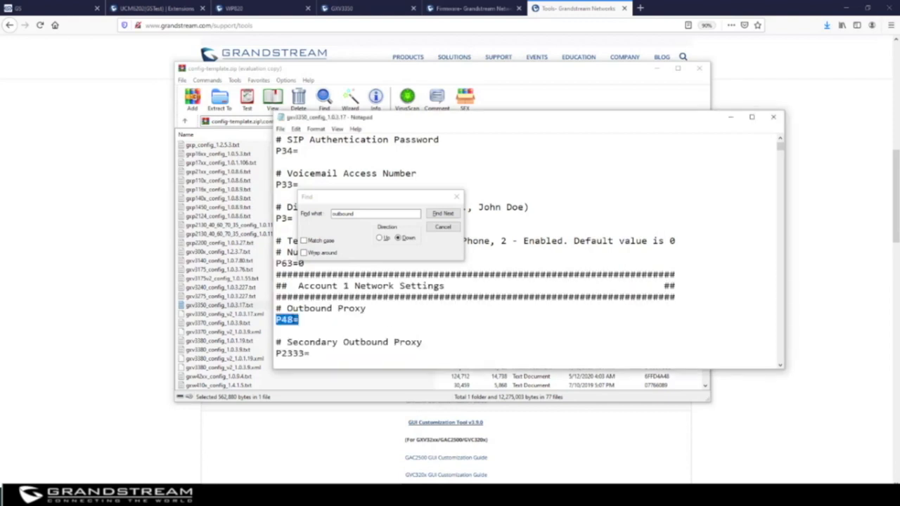
click(457, 196)
click(76, 10)
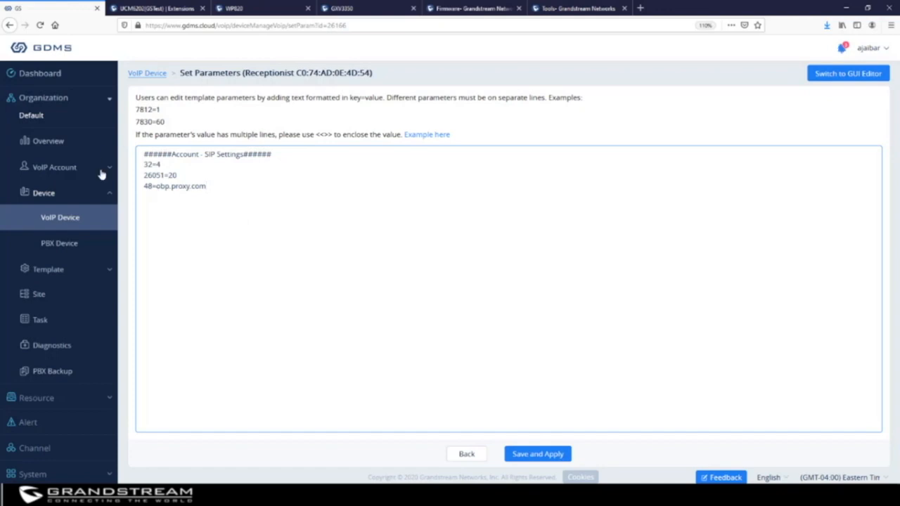
Review the Receptionist's SIP settings in the GUI Editor, then go back to VoIP Device.
click(850, 76)
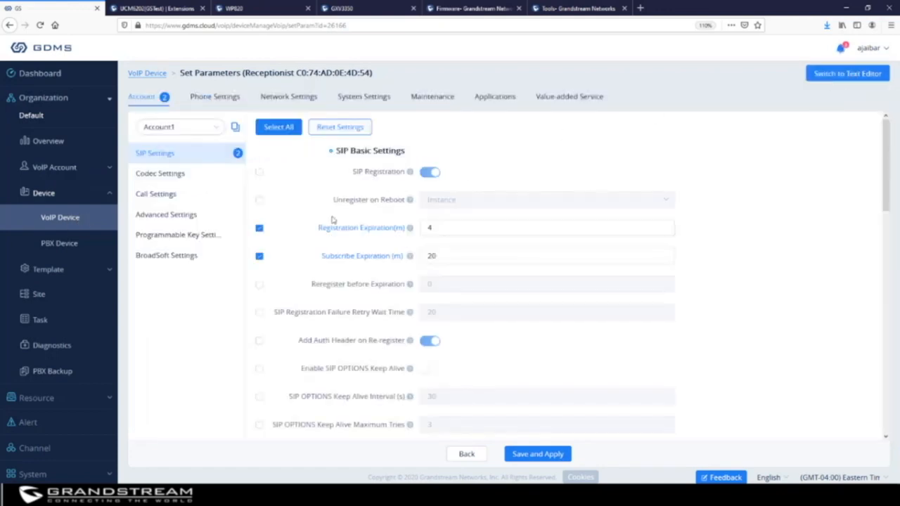
scroll(502, 328, down, 5)
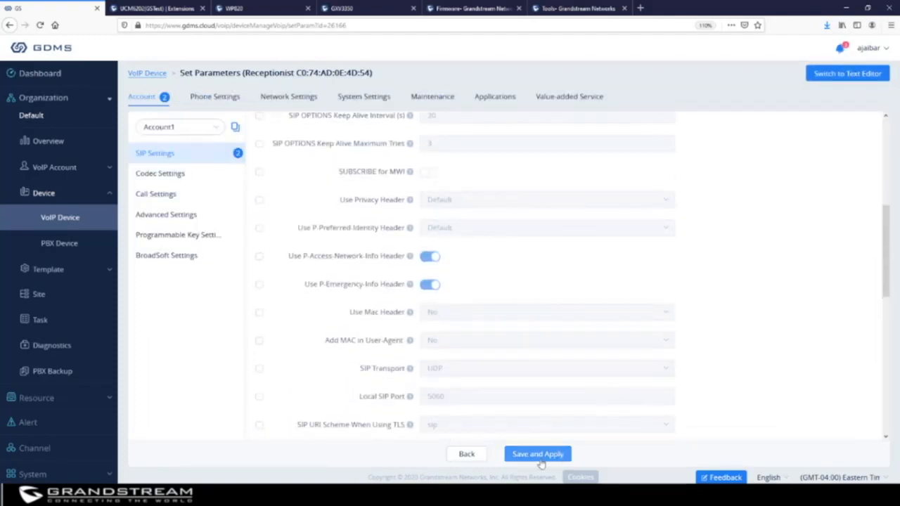
click(53, 219)
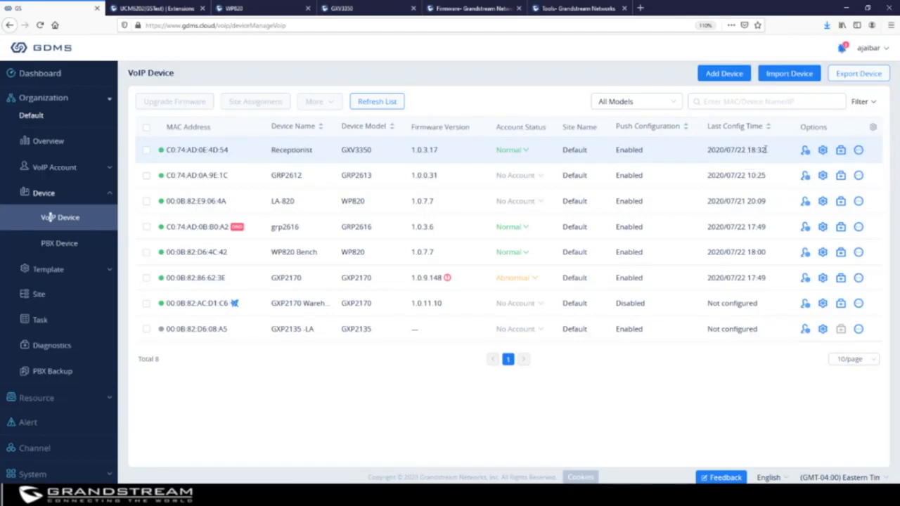
click(512, 152)
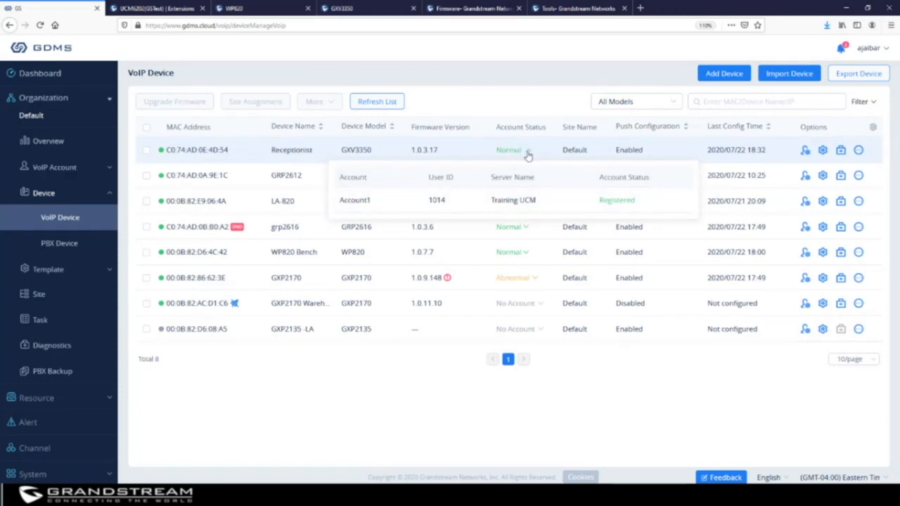
click(511, 103)
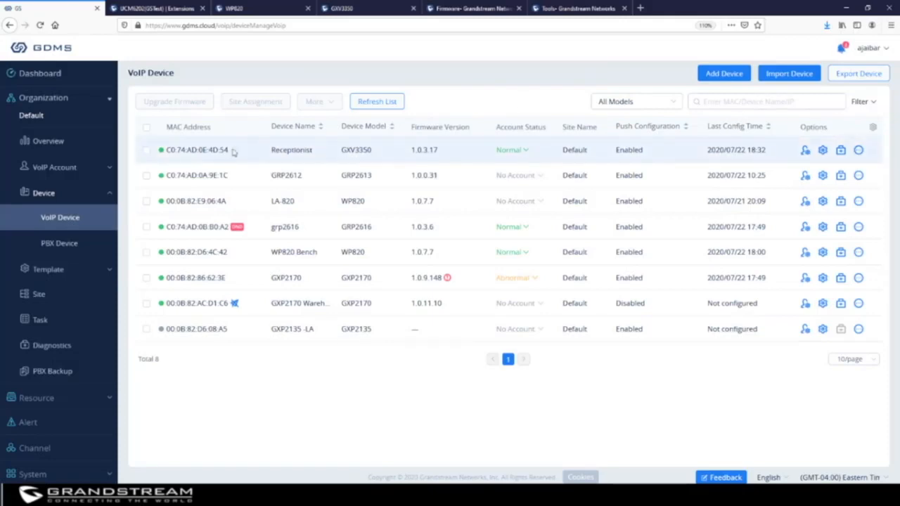
click(781, 79)
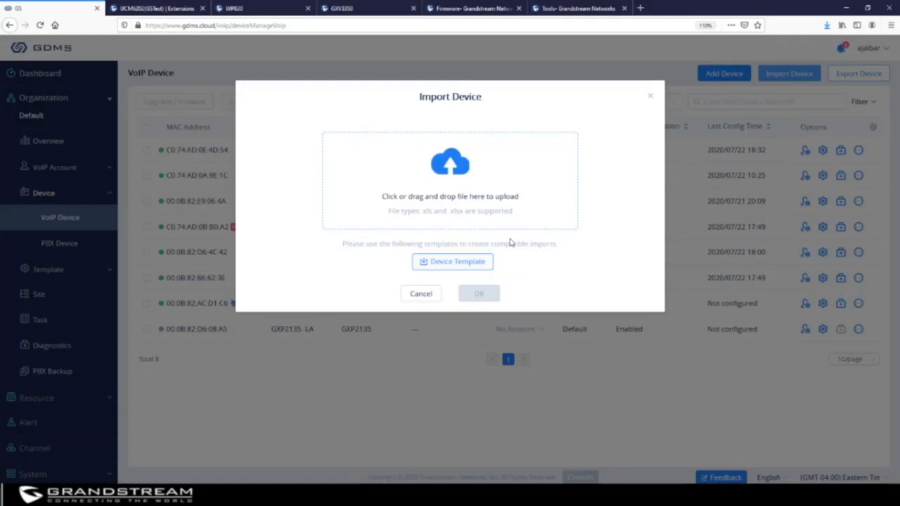
click(440, 263)
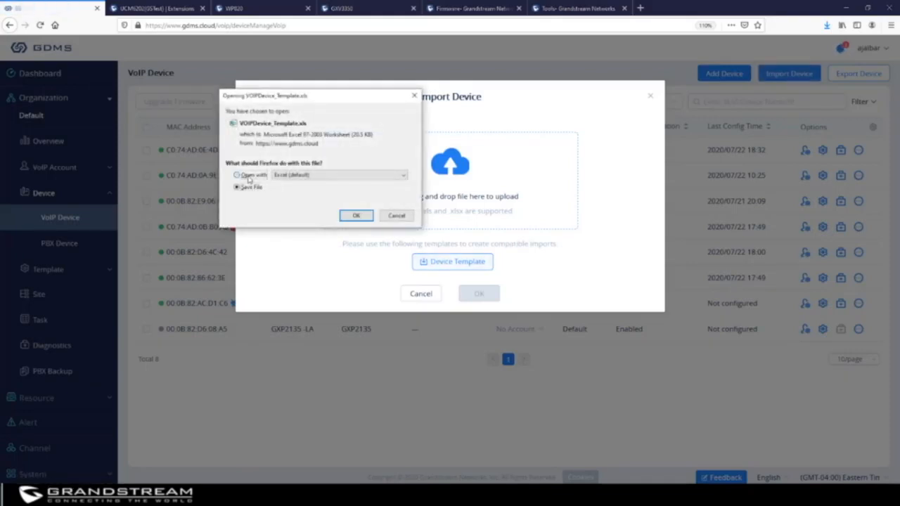
click(246, 176)
Confirm opening VOIPDevice_Template in Excel to view its MAC address, SN, Device Name and Site Name columns.
click(357, 215)
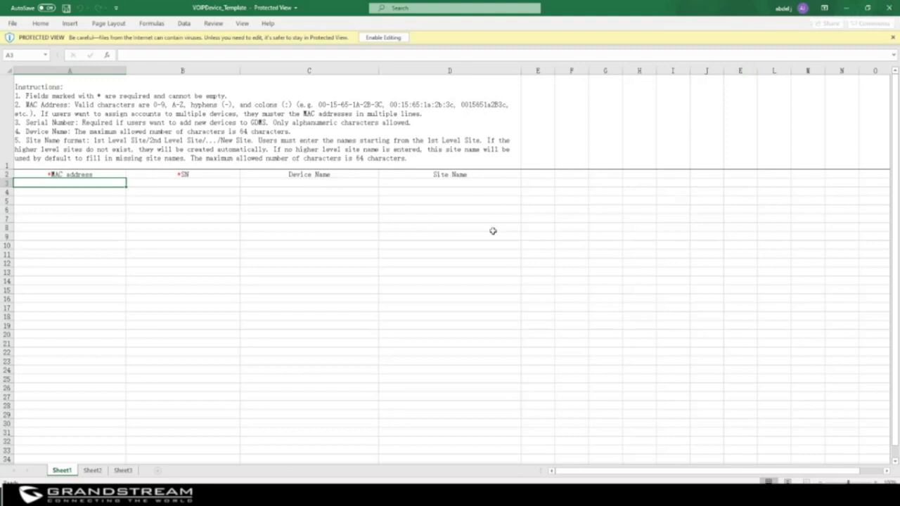
Back in GDMS, cancel the File Upload window and close Import Device with nothing uploaded.
click(845, 8)
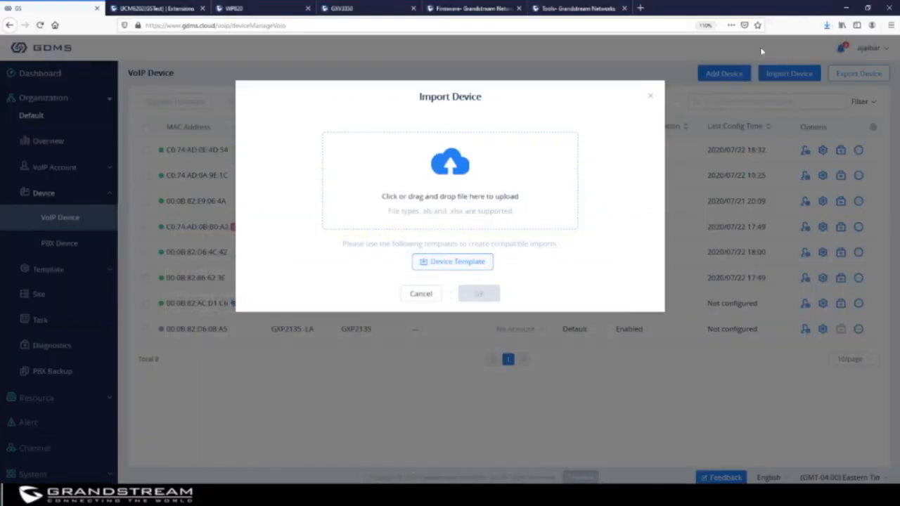
click(450, 171)
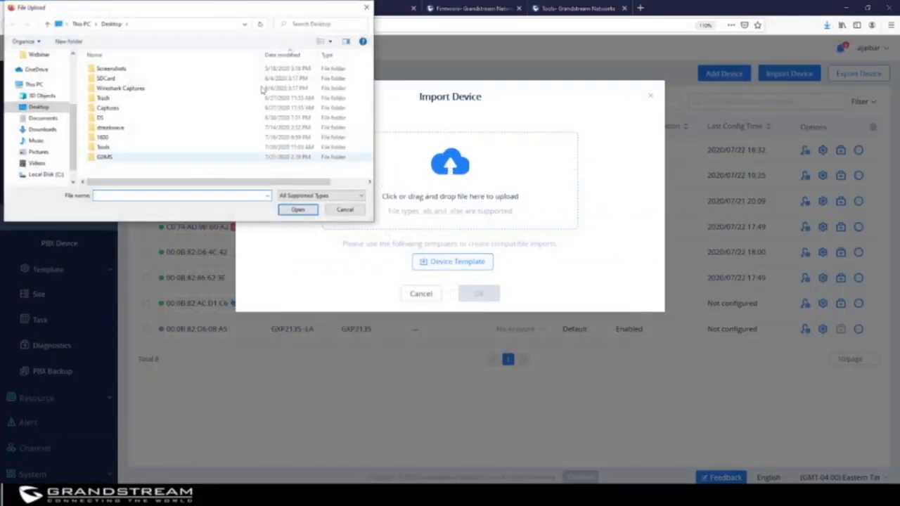
click(367, 7)
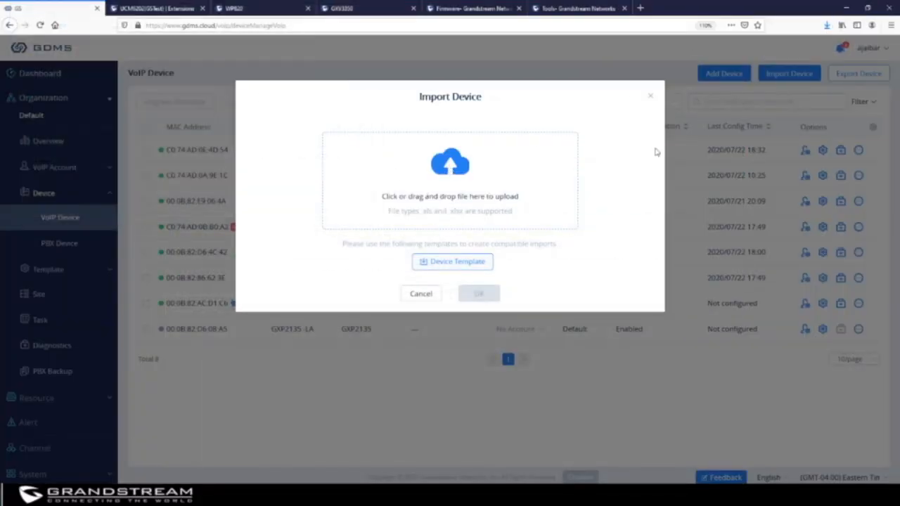
click(652, 99)
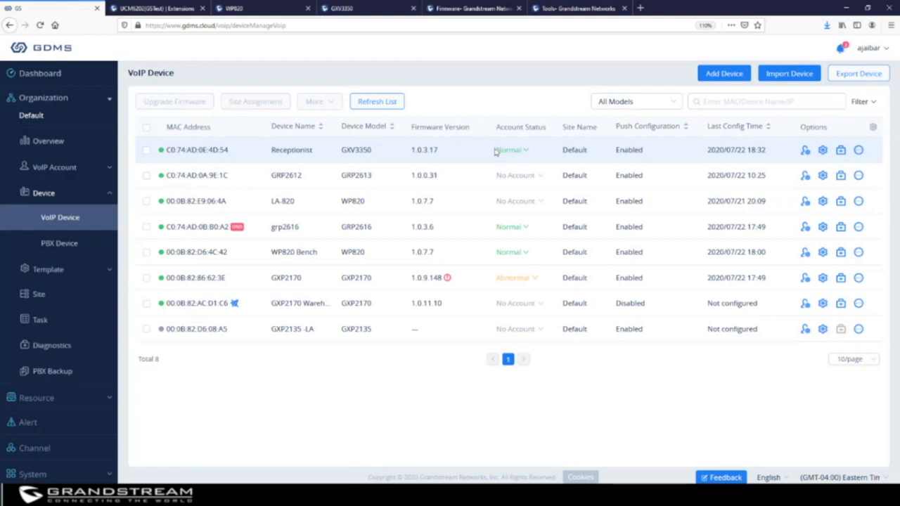
Open Device Diagnostics for the Receptionist GXV3350 and move from Syslog to the Capture Trace tab.
click(841, 150)
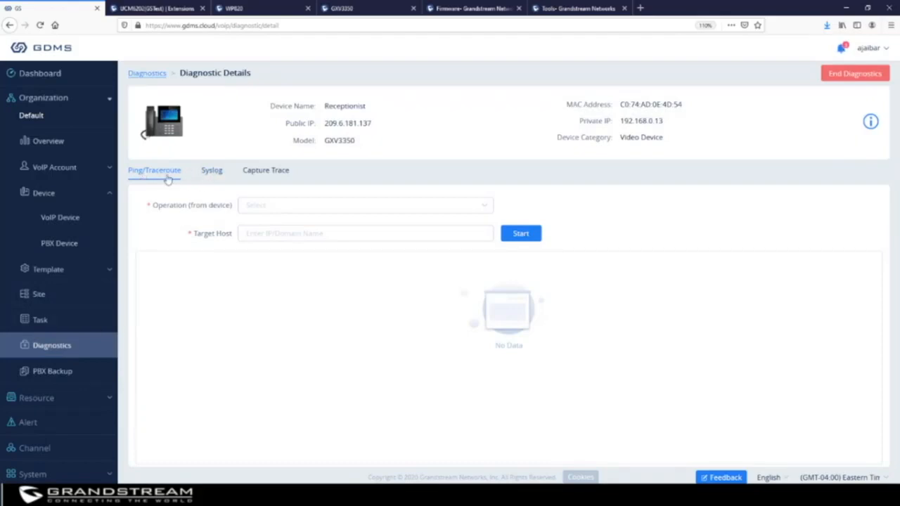
click(215, 172)
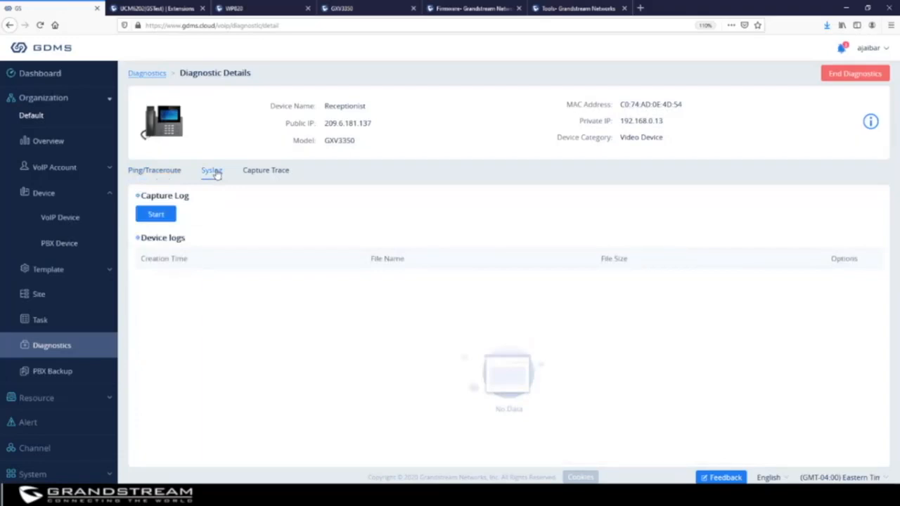
click(264, 172)
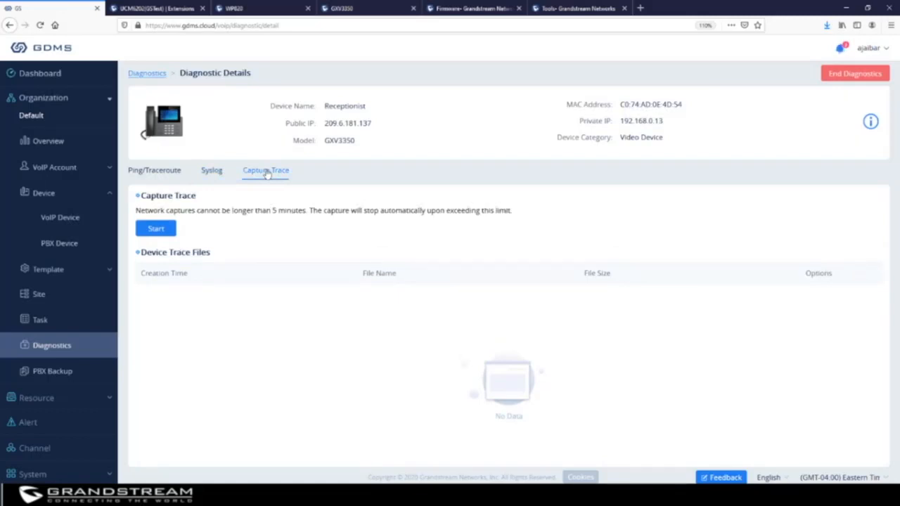
Start and end a trace capture producing 20200722104942.tar, cancel its download, and return to VoIP Device.
click(157, 231)
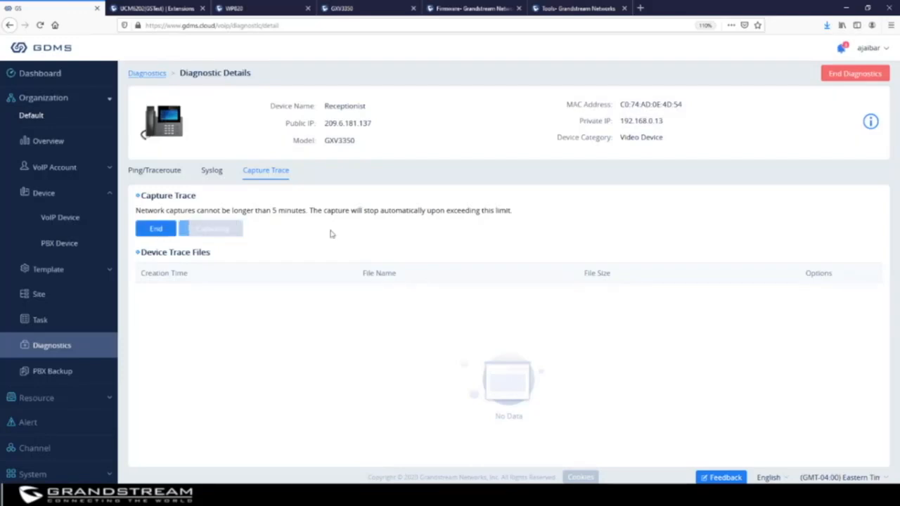
click(156, 232)
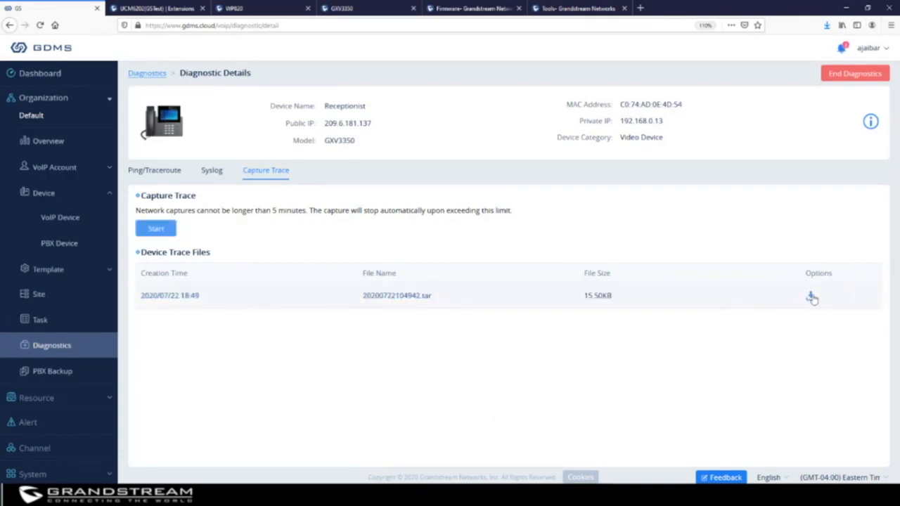
click(810, 297)
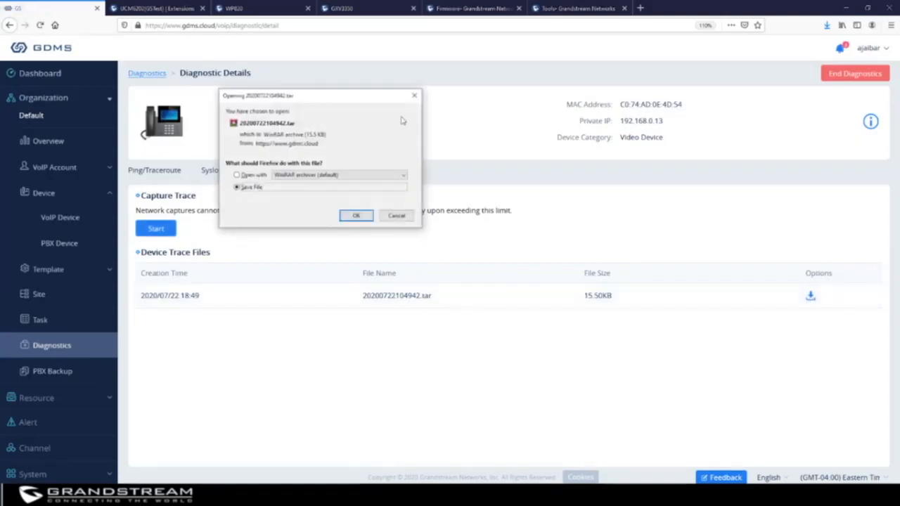
click(414, 94)
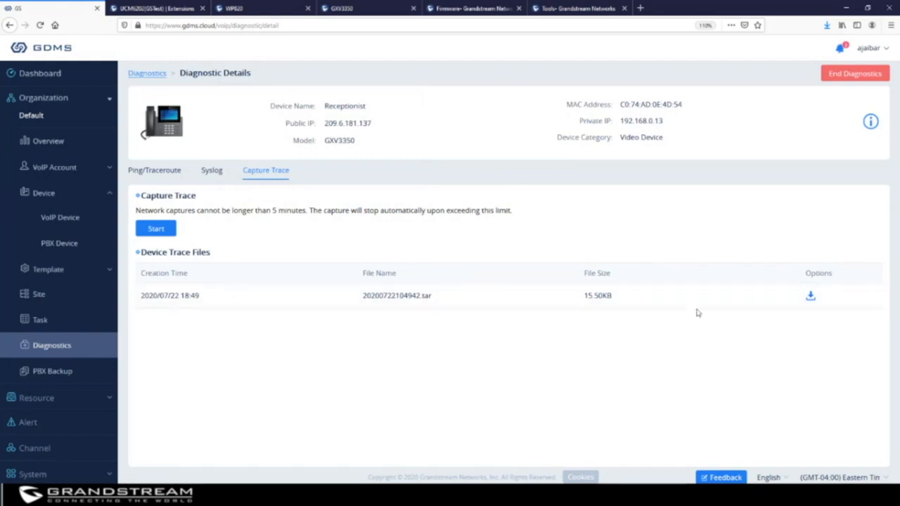
click(211, 172)
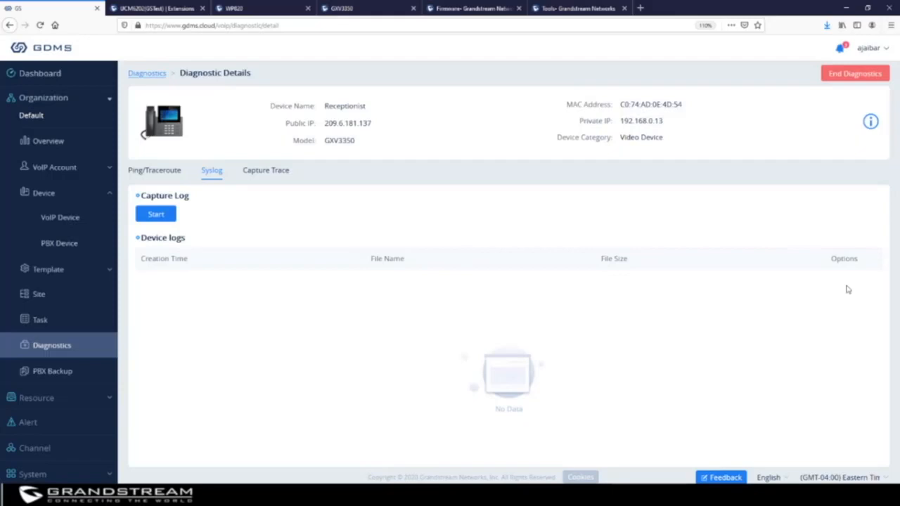
click(62, 218)
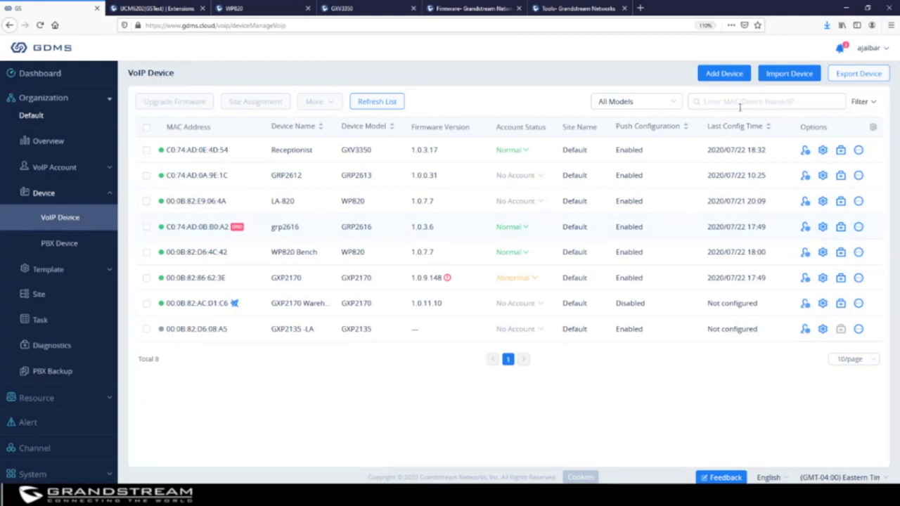
click(858, 151)
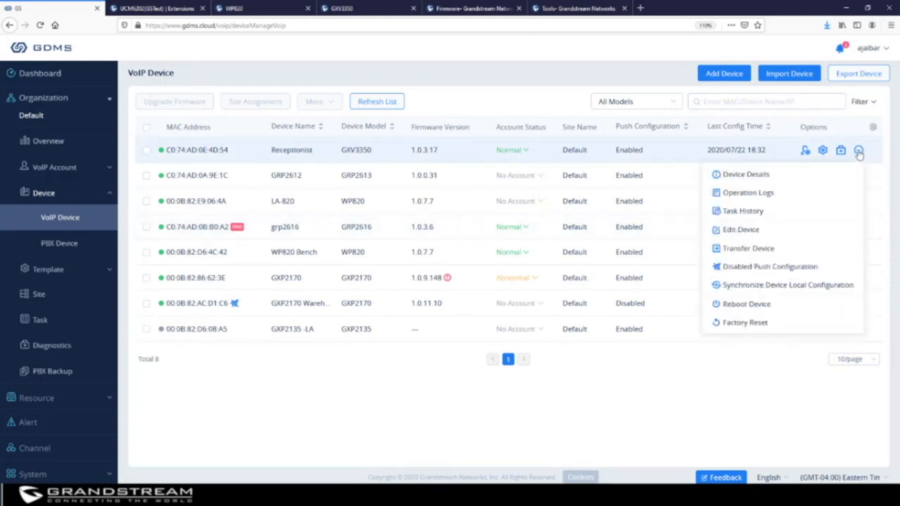
click(745, 174)
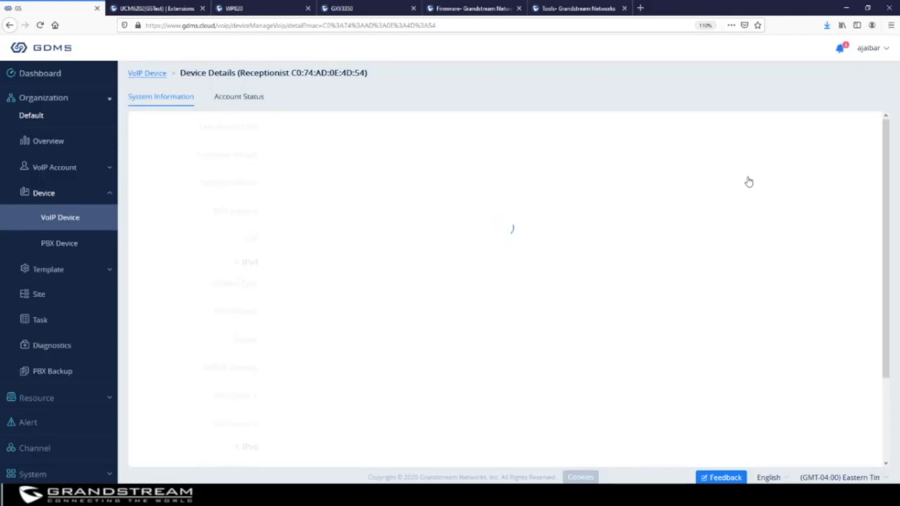
scroll(373, 195, down, 3)
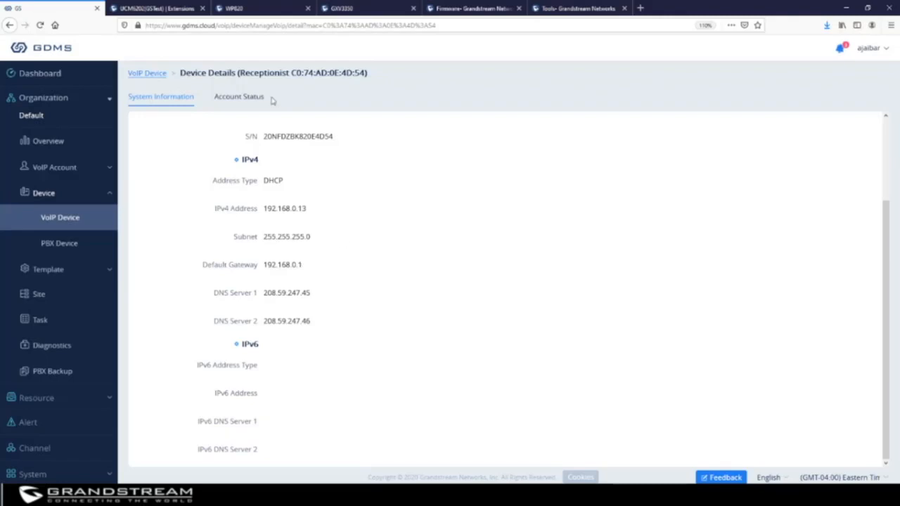
click(247, 100)
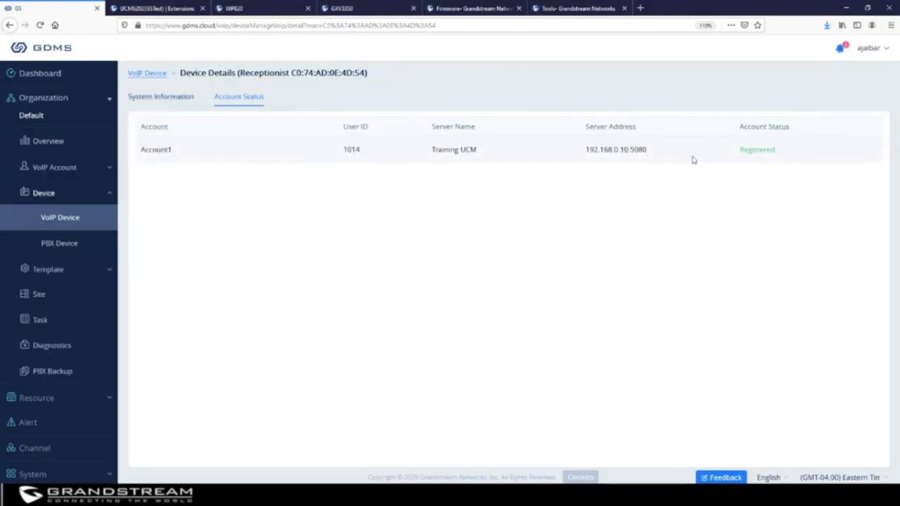
click(71, 222)
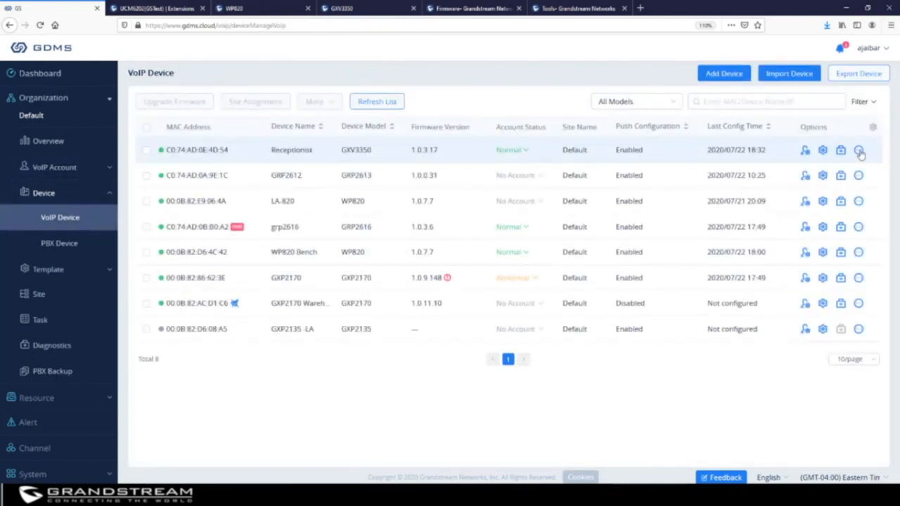
Choose Operation Logs from the Receptionist row's options menu to list its nine events.
click(858, 151)
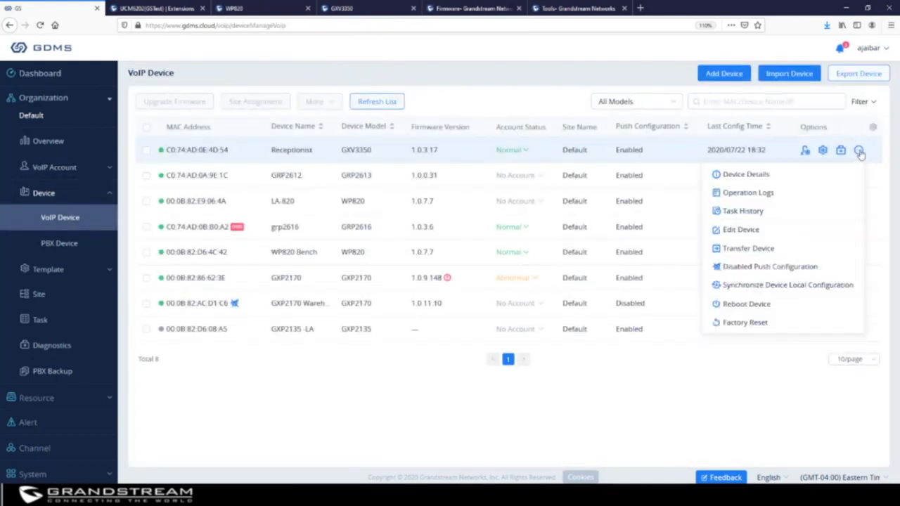
click(774, 194)
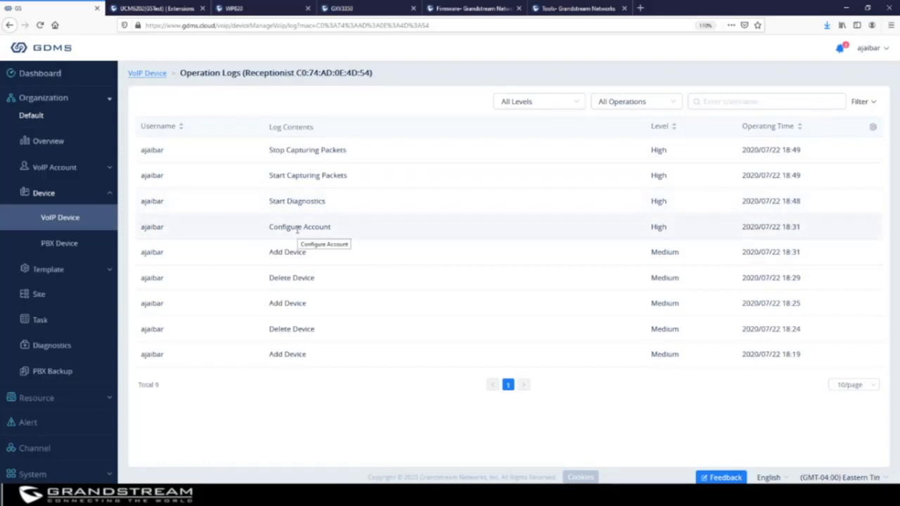
Back on VoIP Device, inspect Receptionist's Edit Device name and Site list, close unsaved, and reopen its options menu.
click(66, 220)
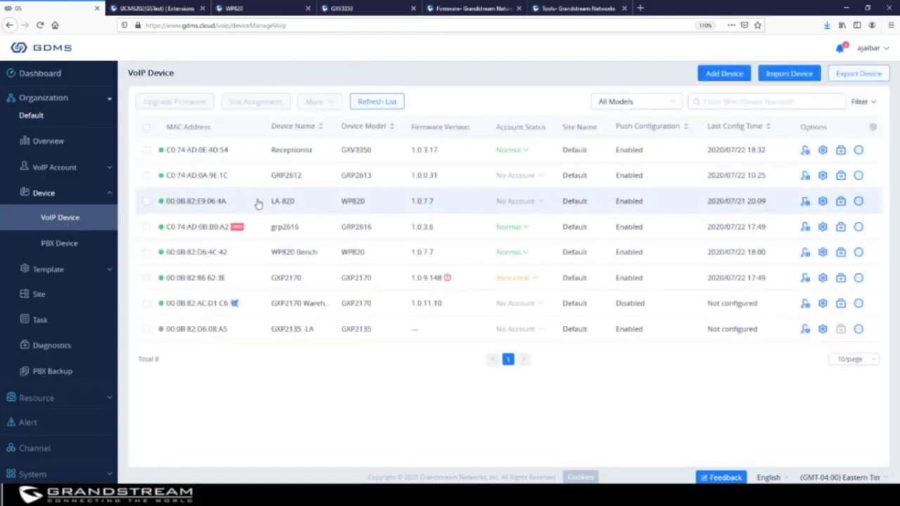
mouse_move(860, 152)
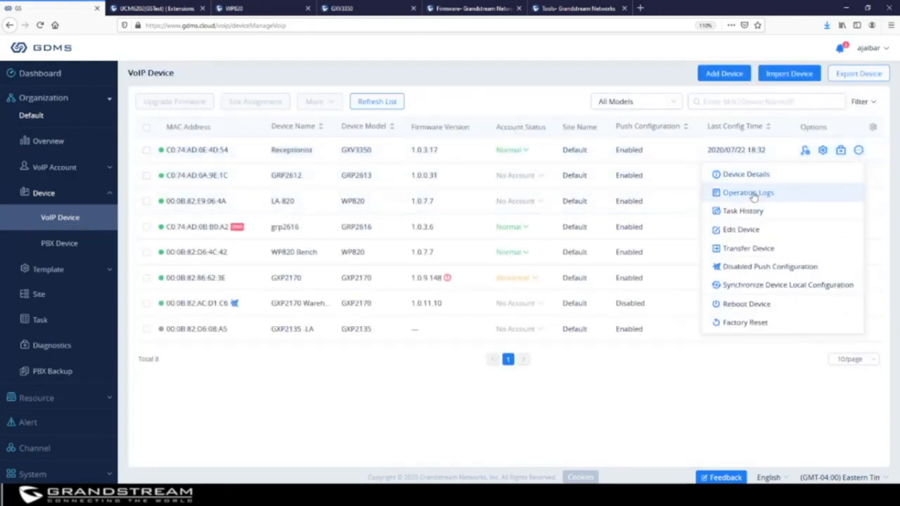
click(741, 230)
drag(426, 156, 342, 156)
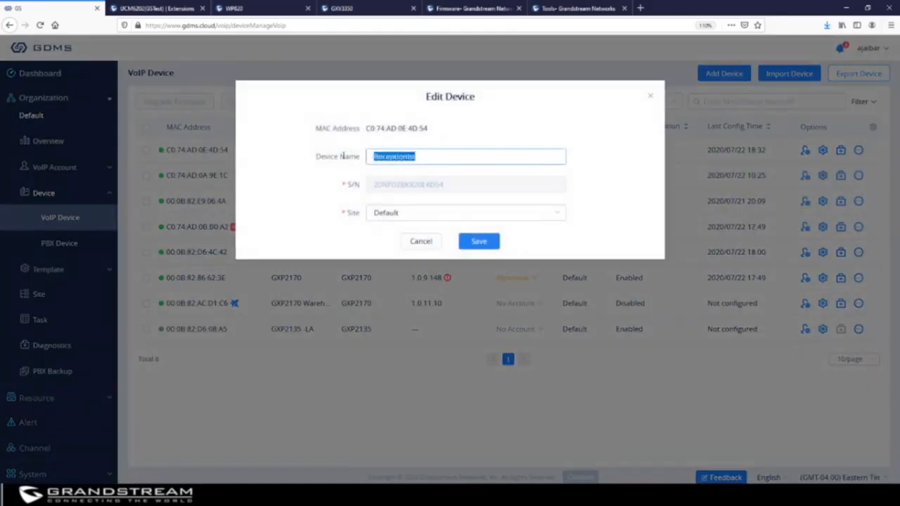
click(397, 212)
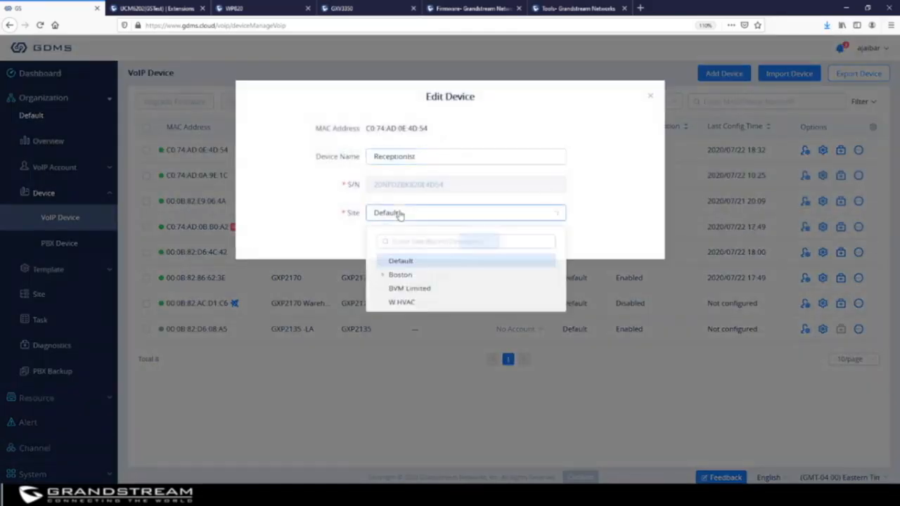
click(648, 97)
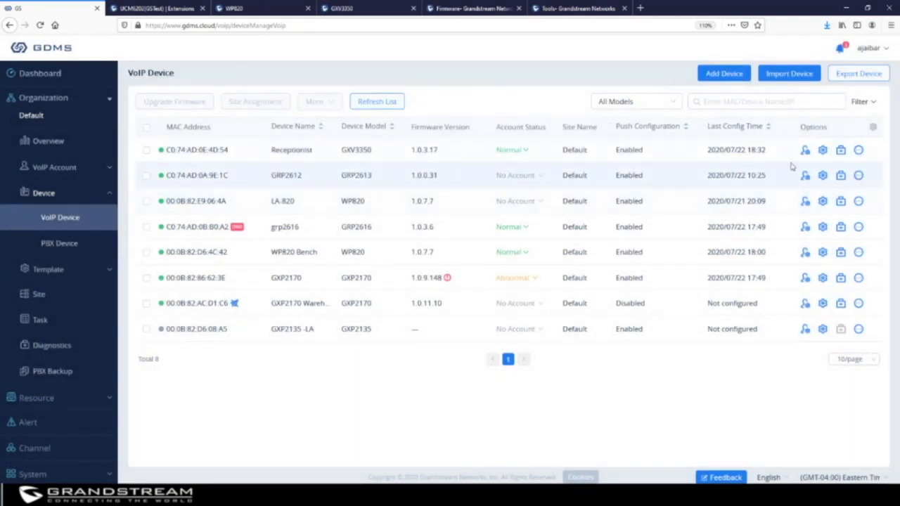
click(858, 151)
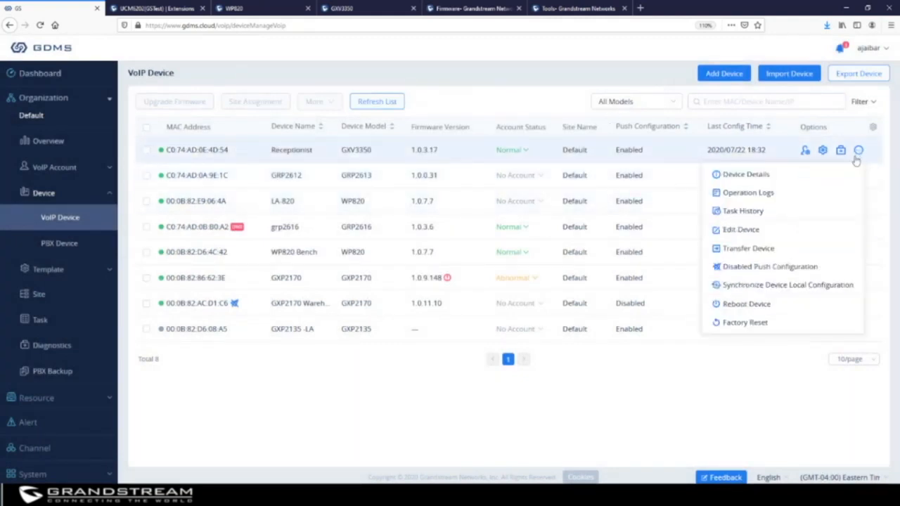
click(750, 249)
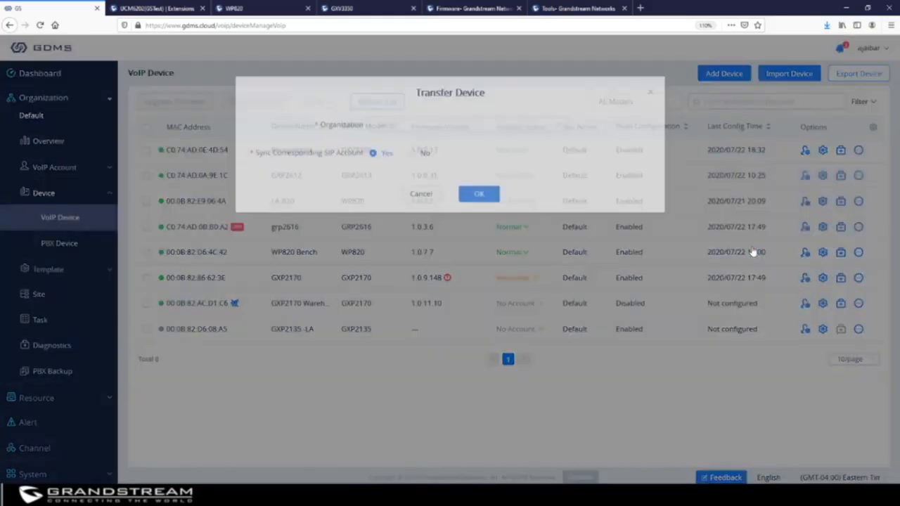
click(400, 132)
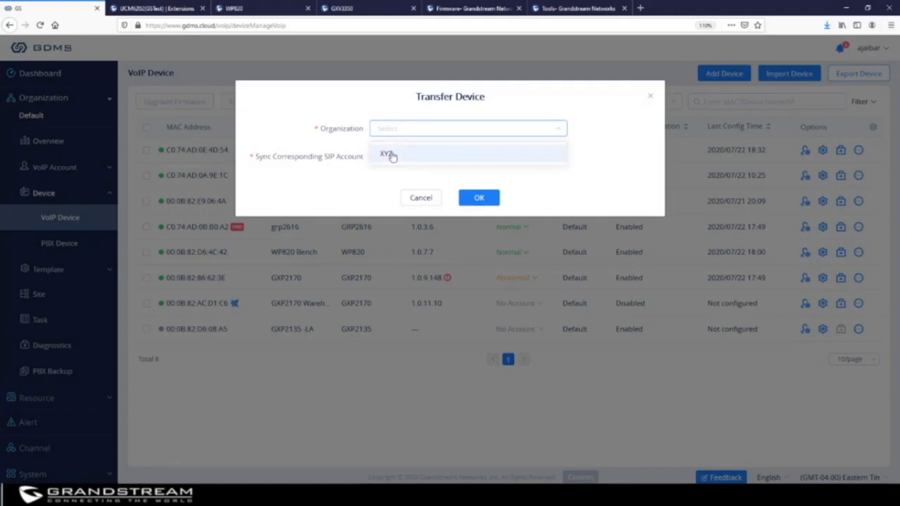
click(392, 156)
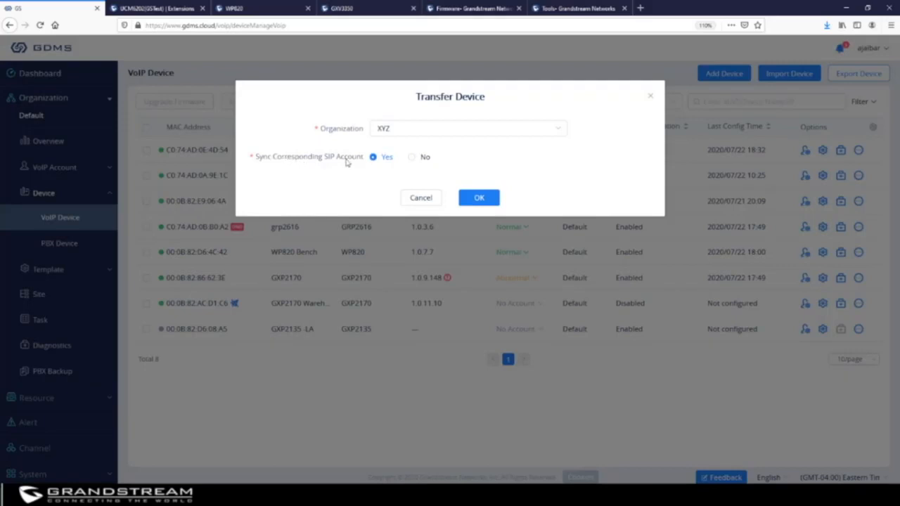
click(412, 158)
click(373, 159)
click(650, 97)
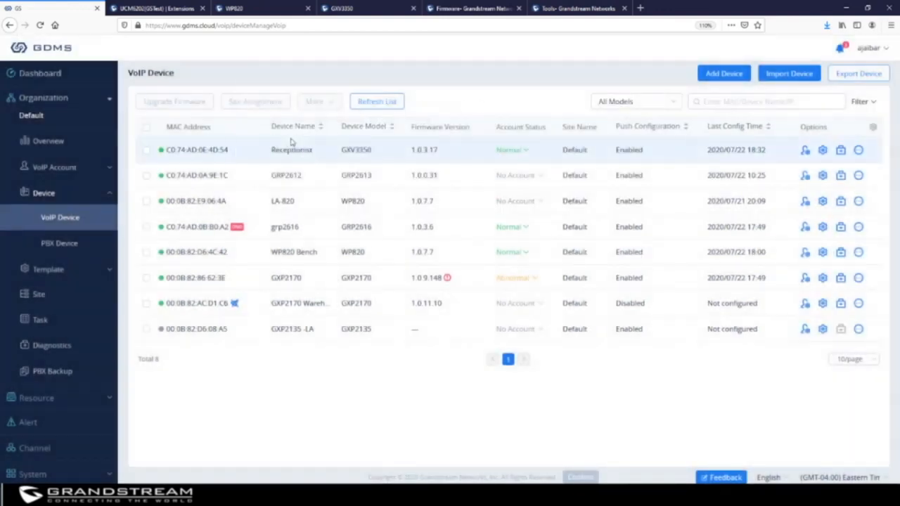
click(858, 176)
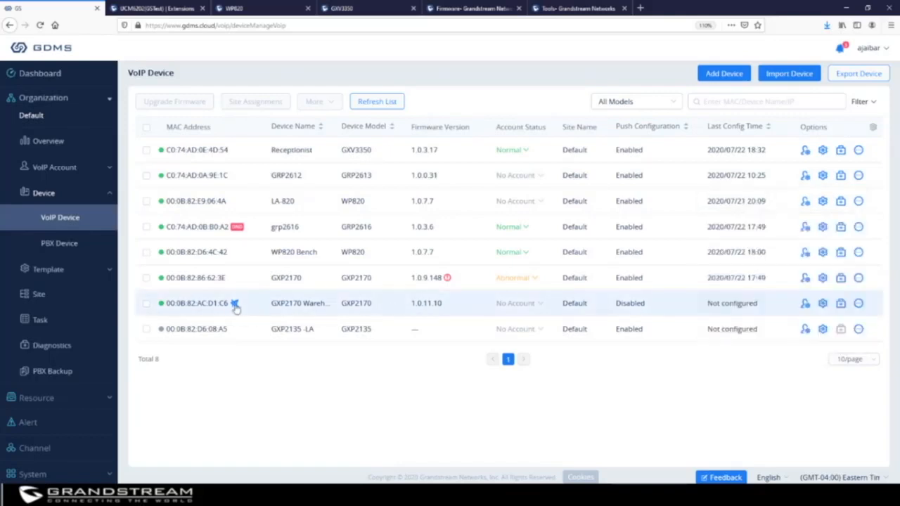
mouse_move(235, 306)
mouse_move(859, 304)
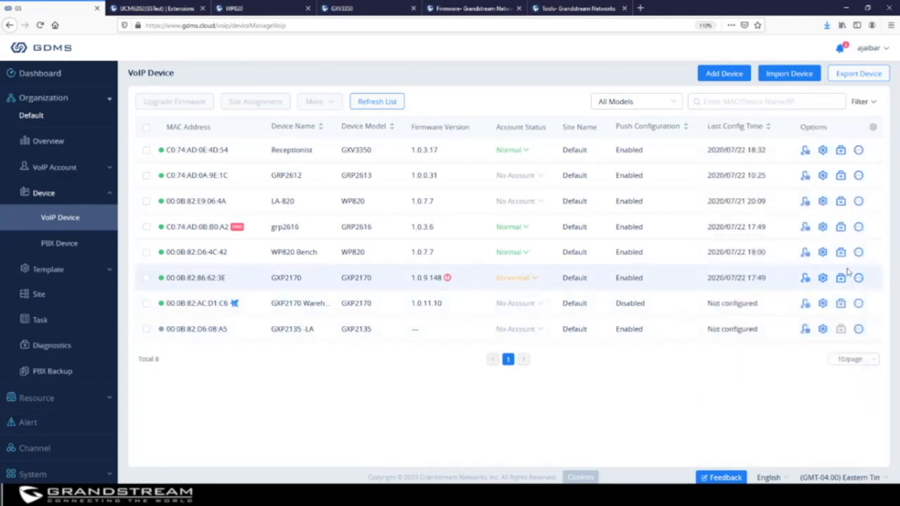
mouse_move(859, 282)
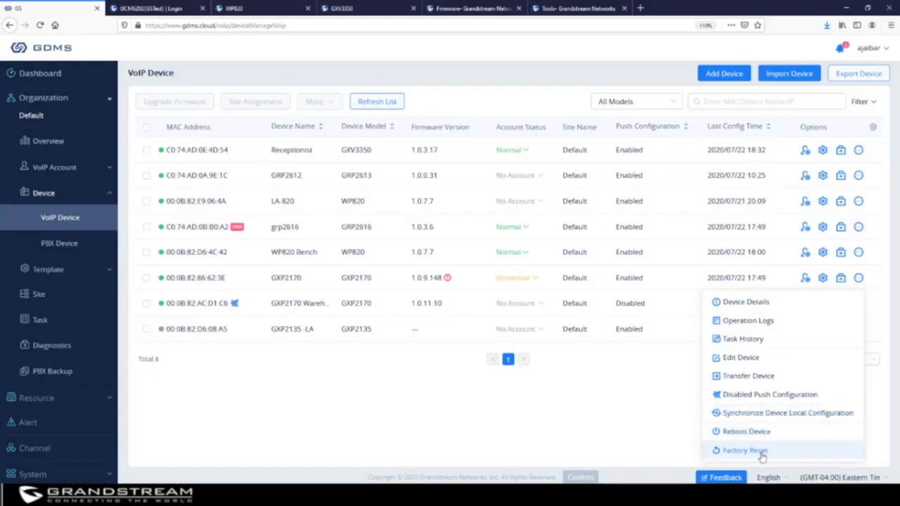
Tick the Receptionist, GRP2612, LA-820 and grp2616 phones in the device list.
click(147, 151)
click(146, 175)
click(146, 201)
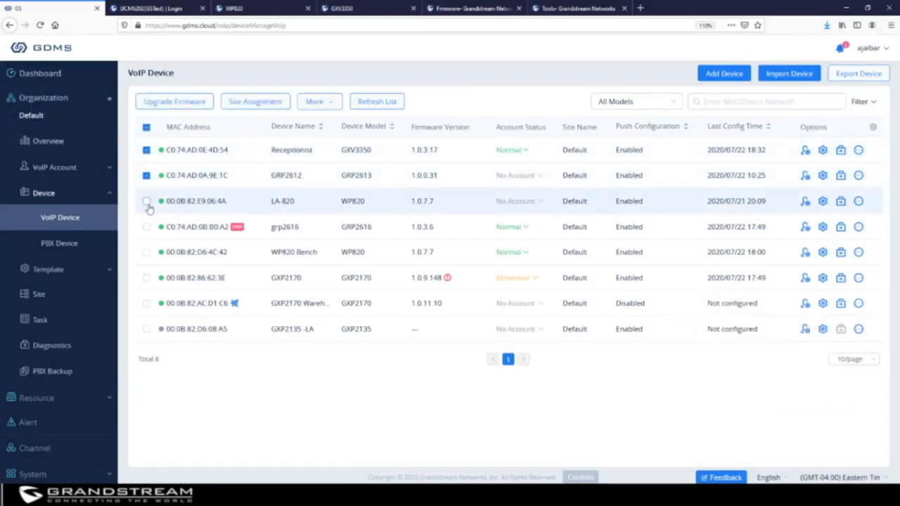
click(146, 226)
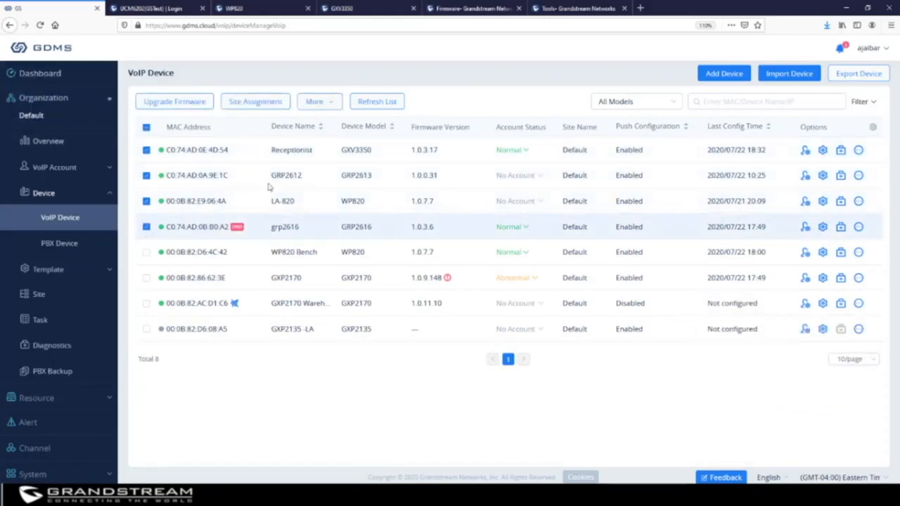
Start a Scheduled reboot for the four phones under More > Reboot Device, then cancel it.
click(322, 103)
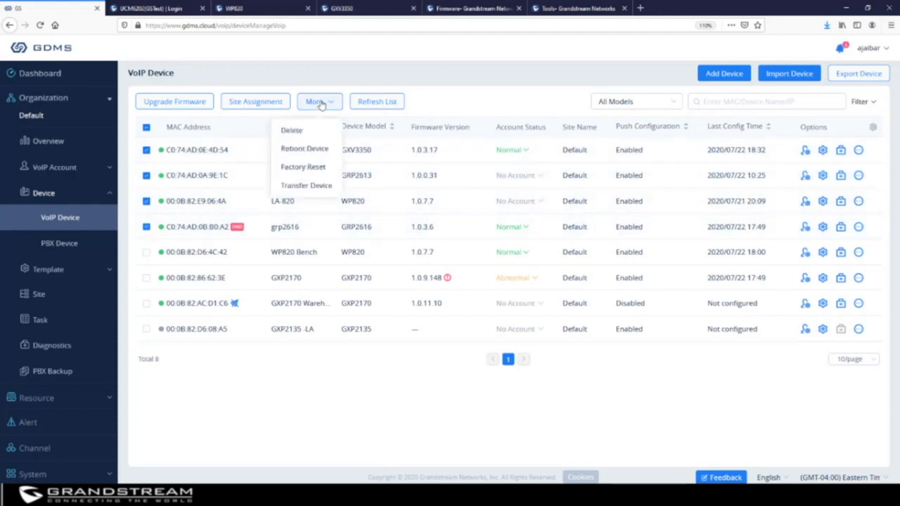
click(313, 149)
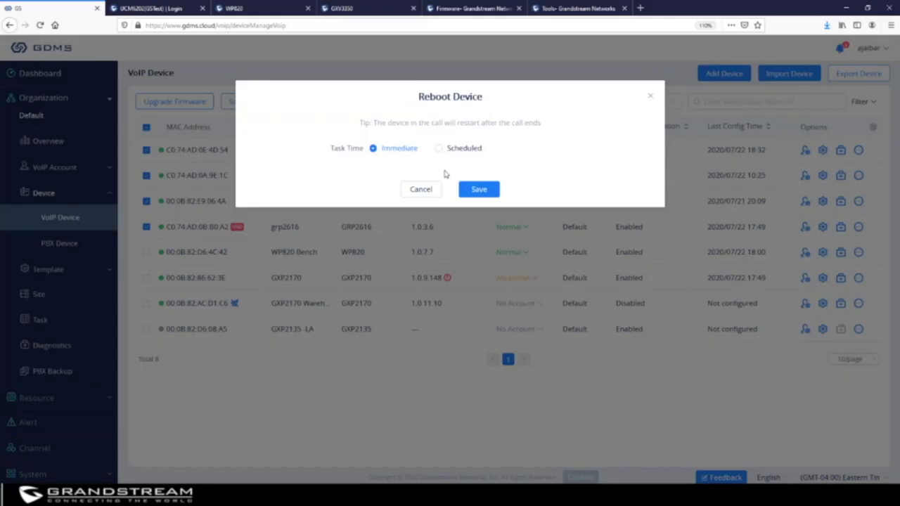
click(438, 149)
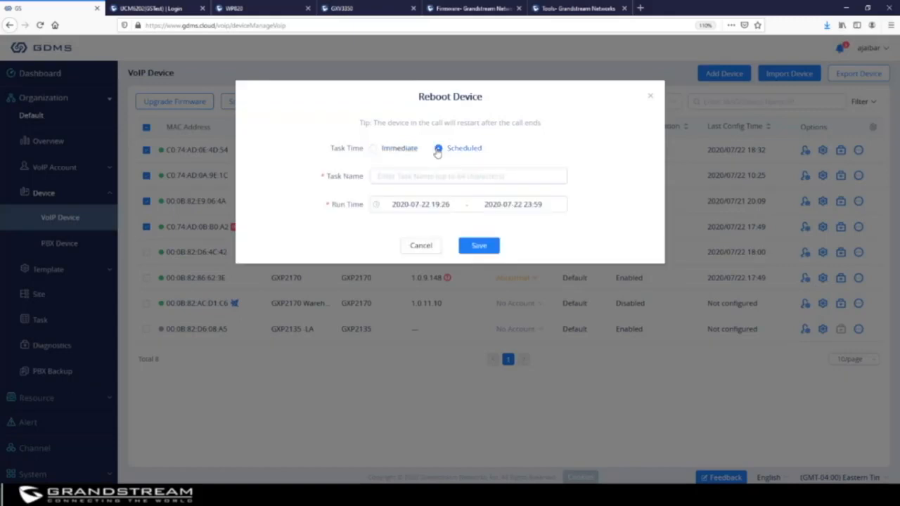
click(451, 177)
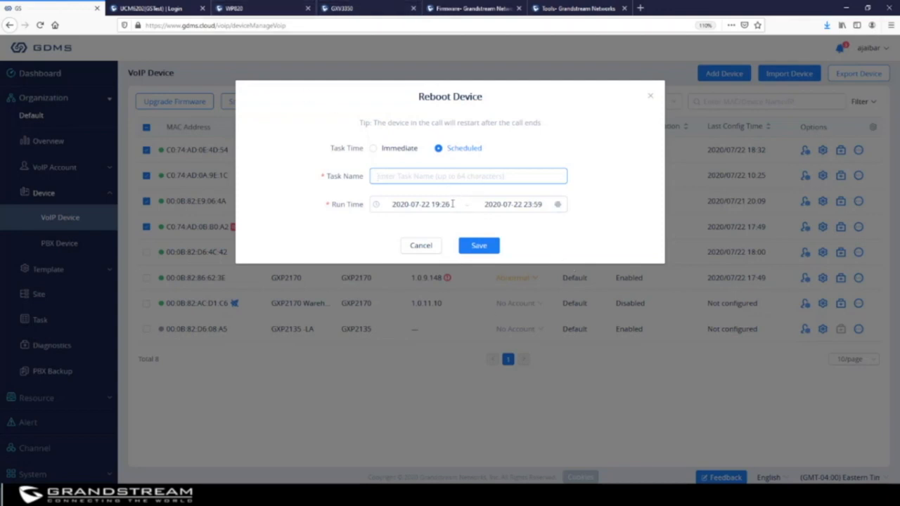
click(422, 248)
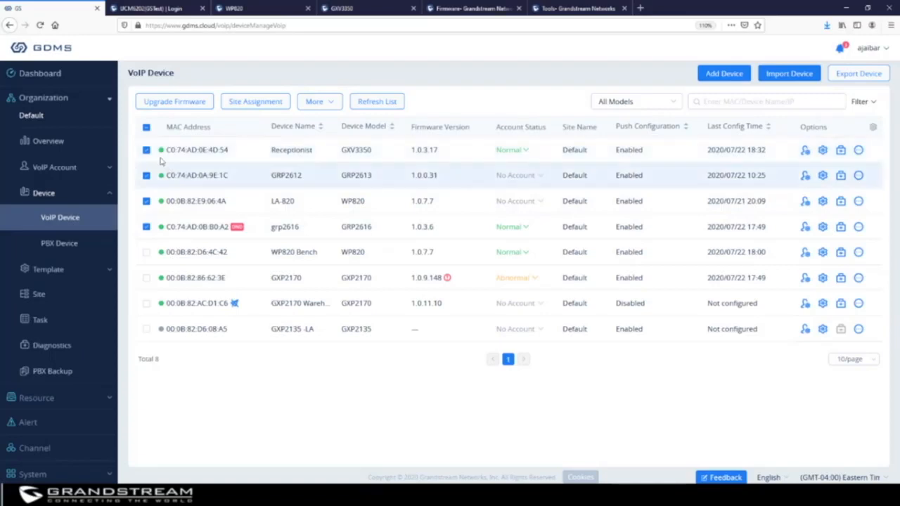
click(266, 104)
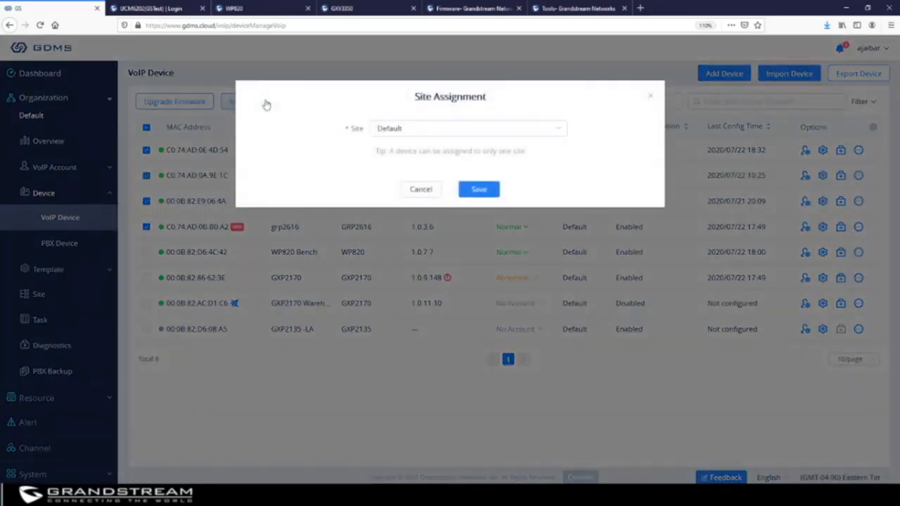
click(445, 136)
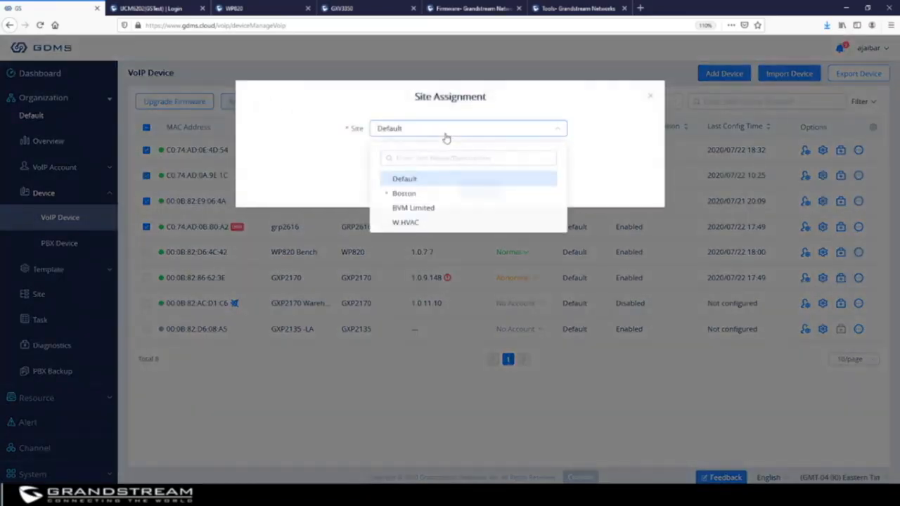
click(410, 228)
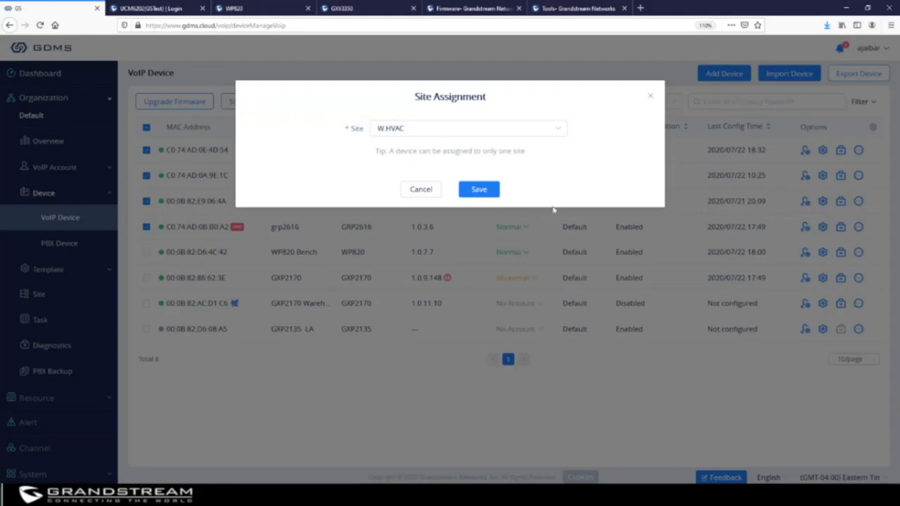
click(652, 98)
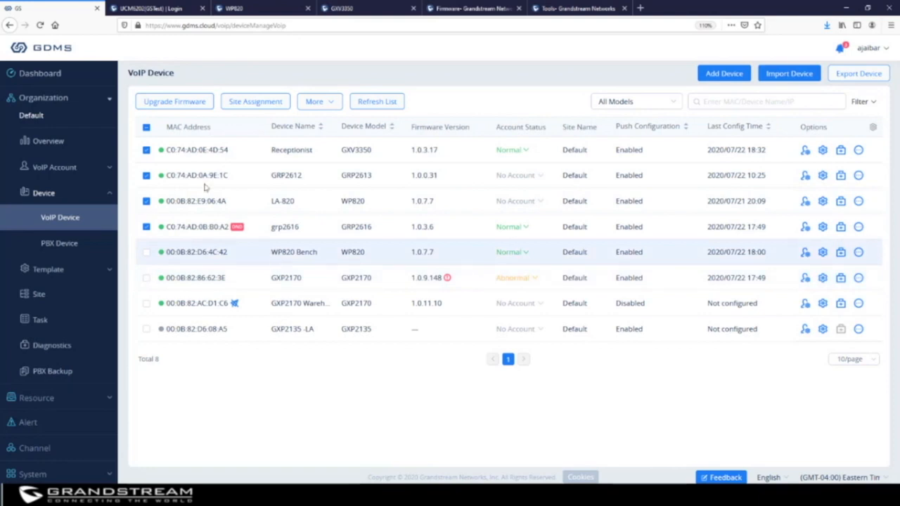
Tick only the GXP2170 row, whose firmware 1.0.9.148 is flagged as too low.
click(146, 128)
click(147, 127)
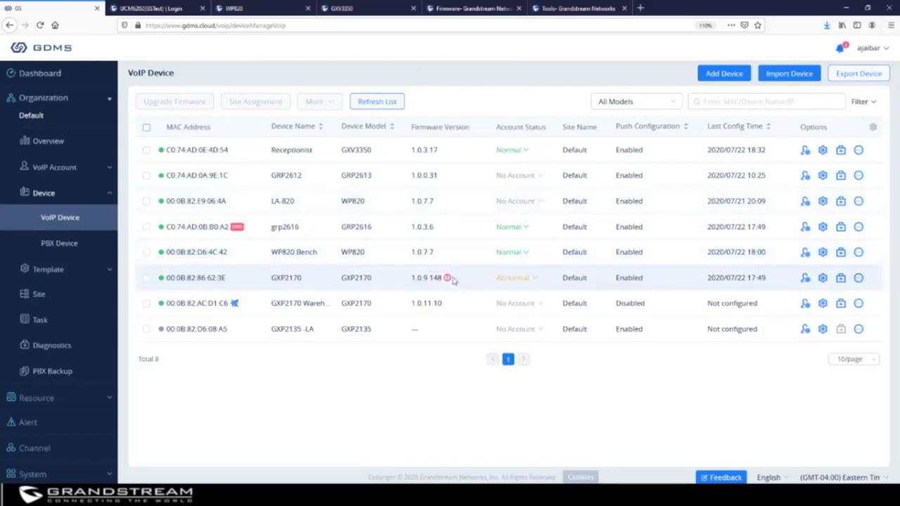
mouse_move(447, 281)
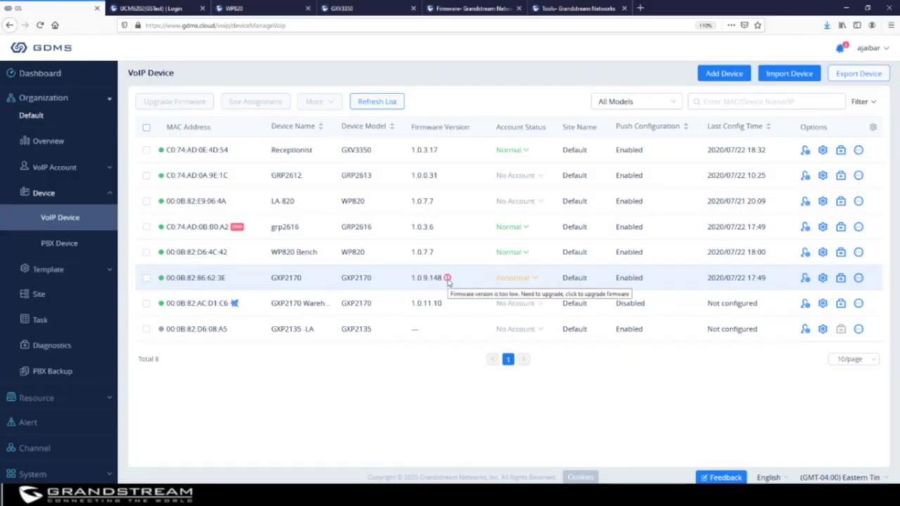
click(146, 278)
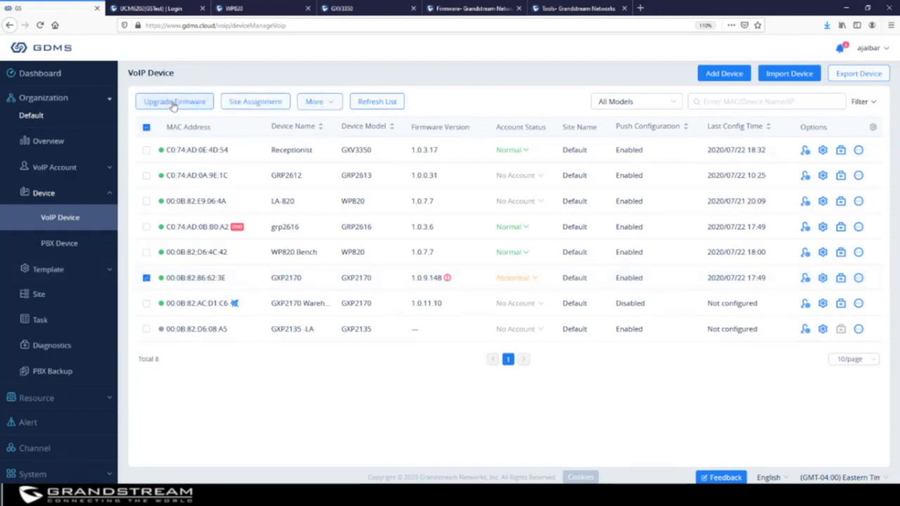
click(174, 103)
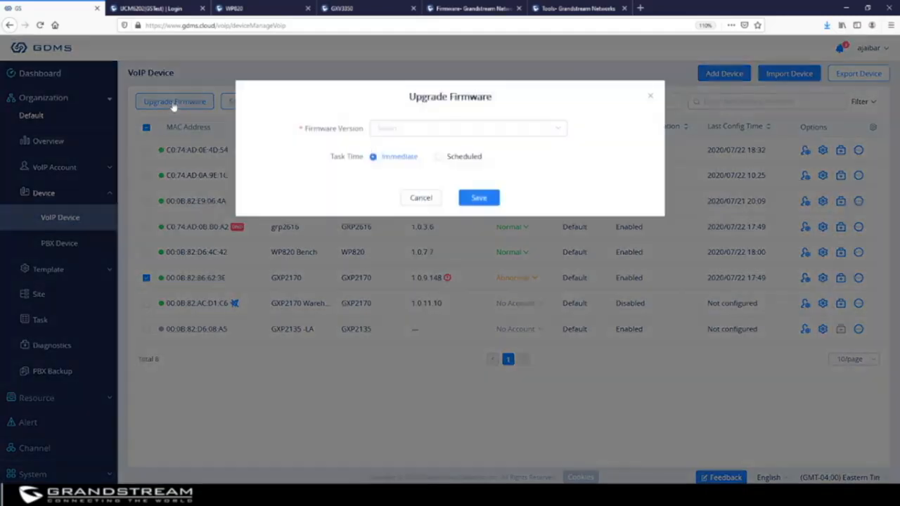
click(427, 132)
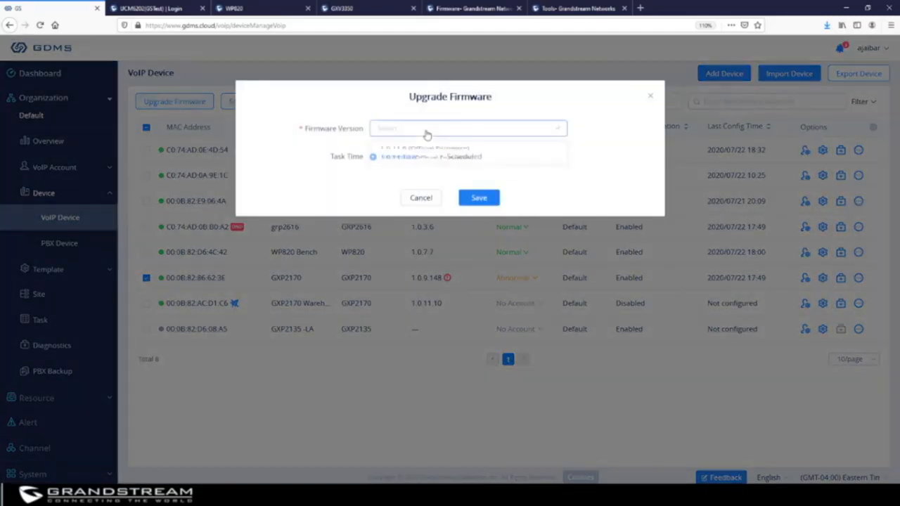
click(424, 171)
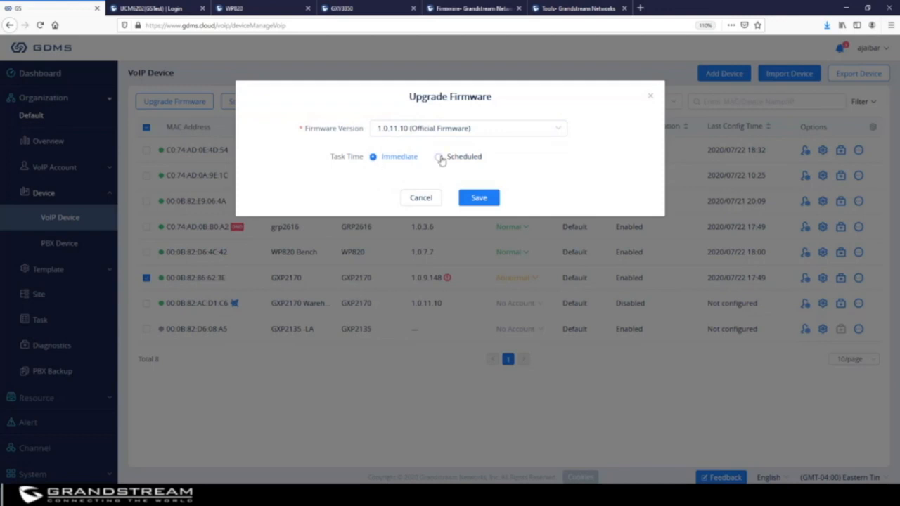
click(650, 95)
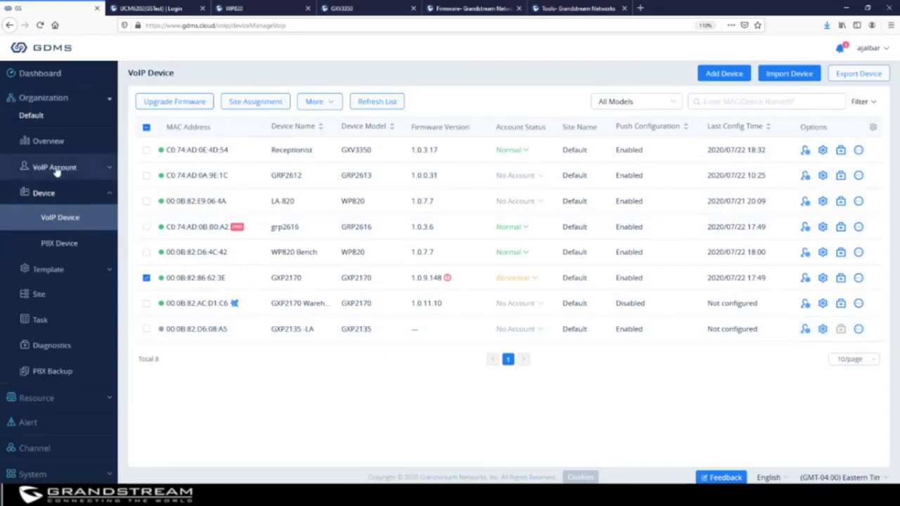
Move from PBX Device to the SIP Server list under VoIP Account.
click(60, 244)
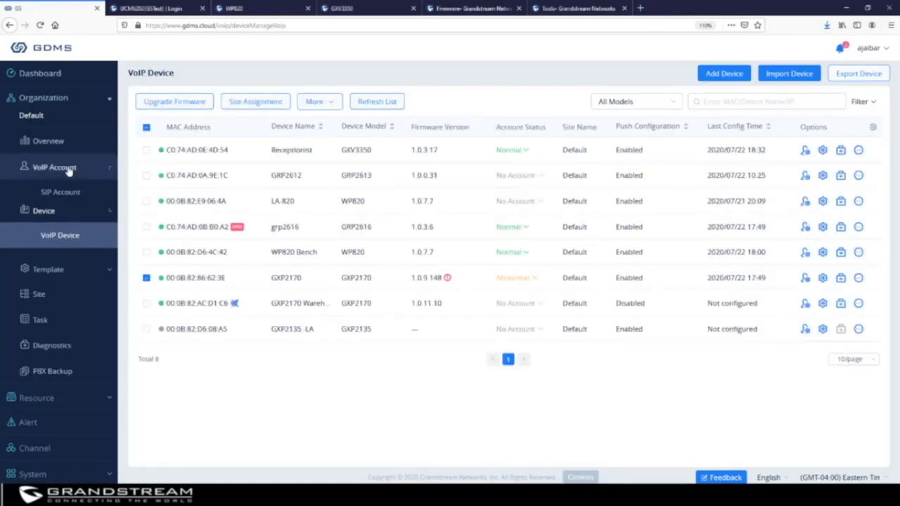
click(63, 169)
click(59, 219)
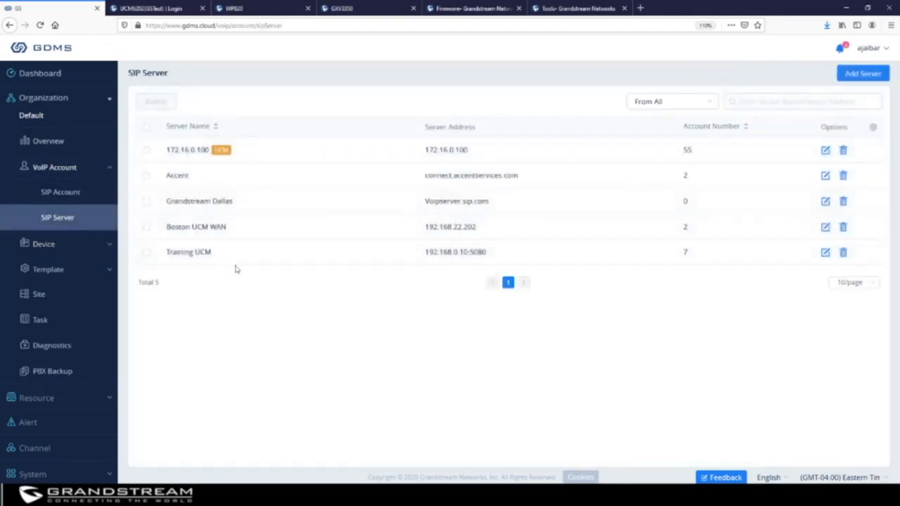
Open the Add Server form and step through its name, address, proxy and voicemail fields.
click(864, 75)
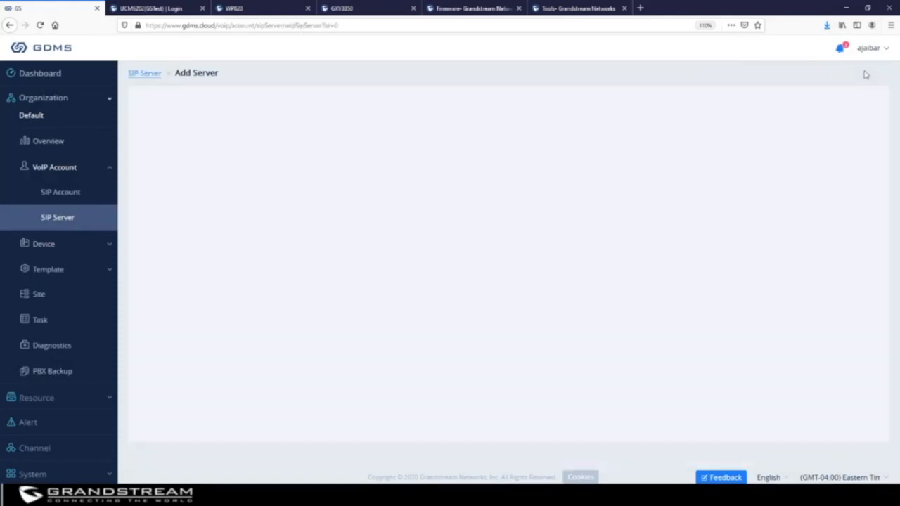
click(305, 106)
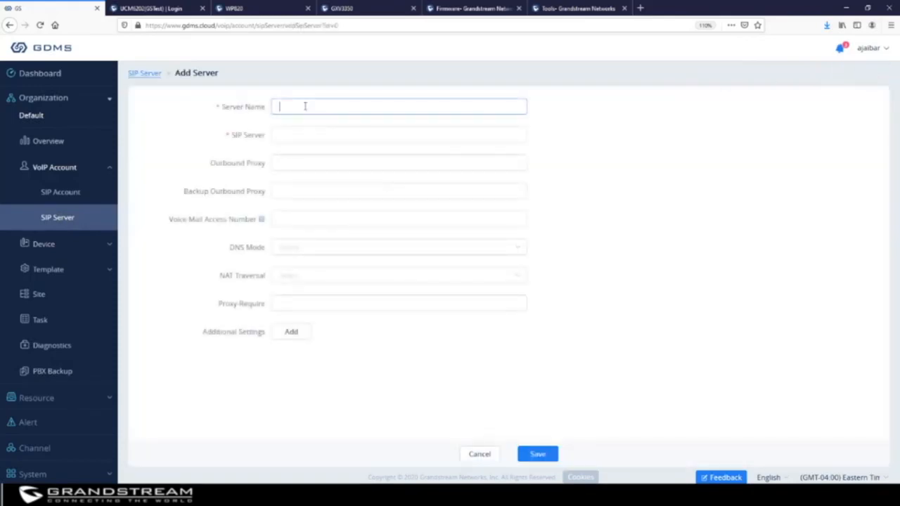
click(301, 134)
click(299, 161)
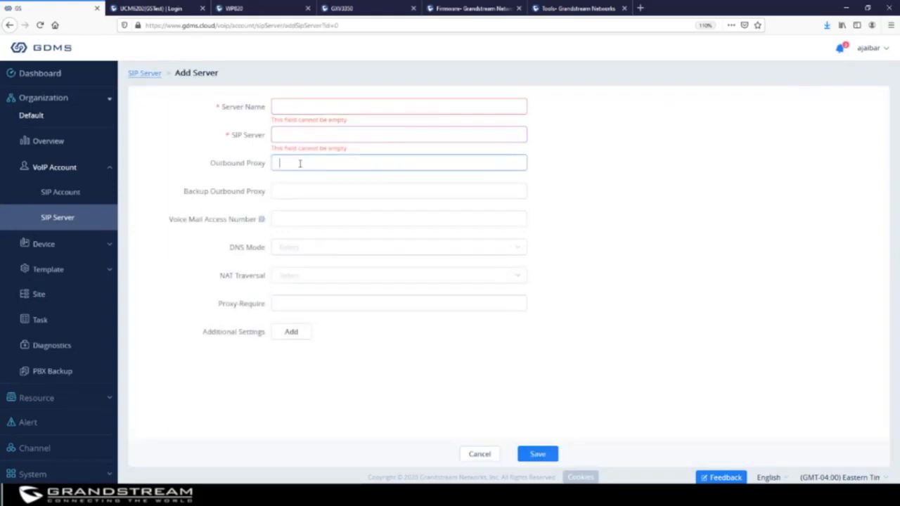
click(300, 191)
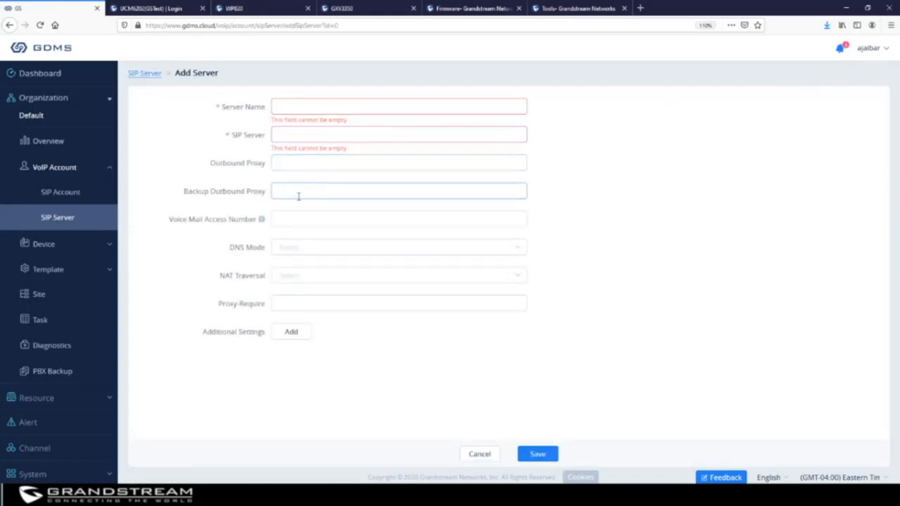
click(302, 220)
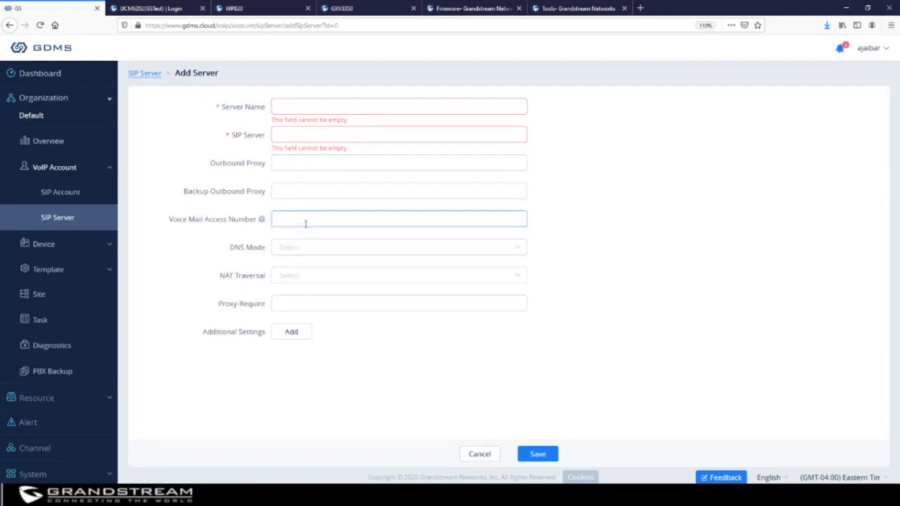
Check the DNS Mode and NAT Traversal options without choosing any, then go to SIP Account.
click(305, 247)
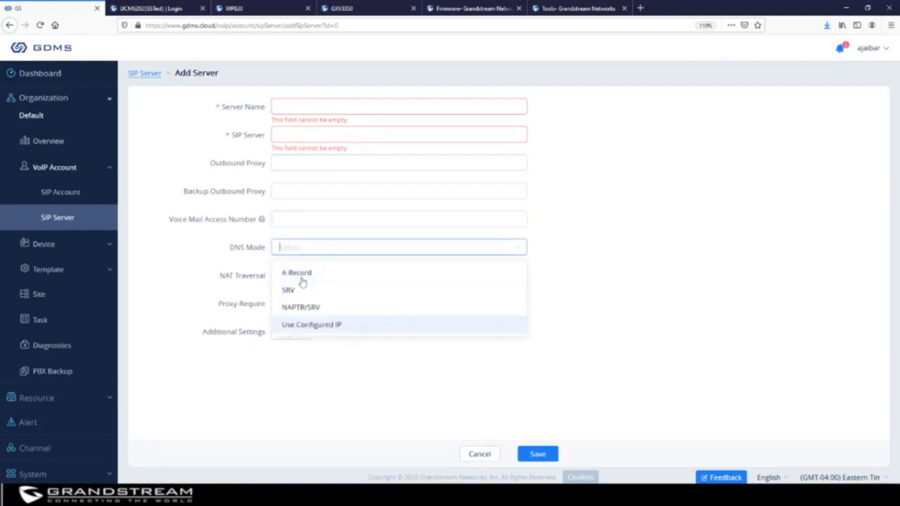
click(561, 276)
click(288, 277)
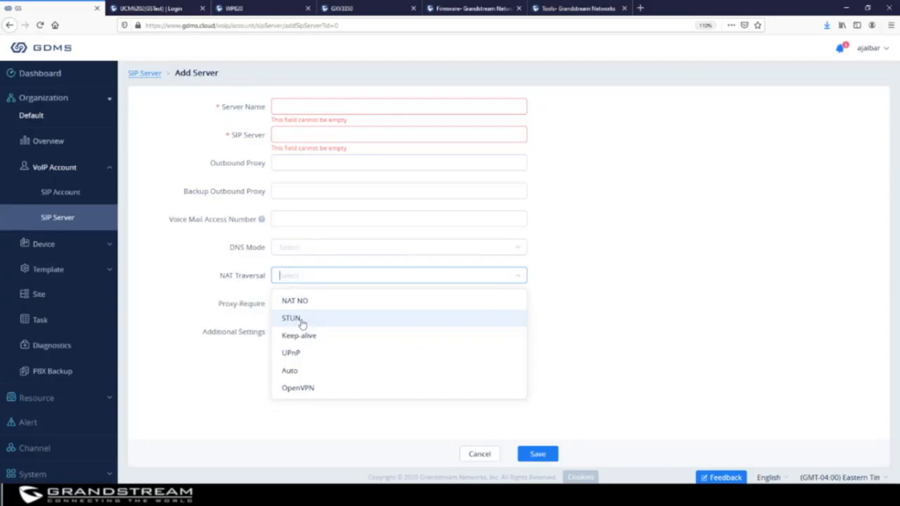
click(583, 263)
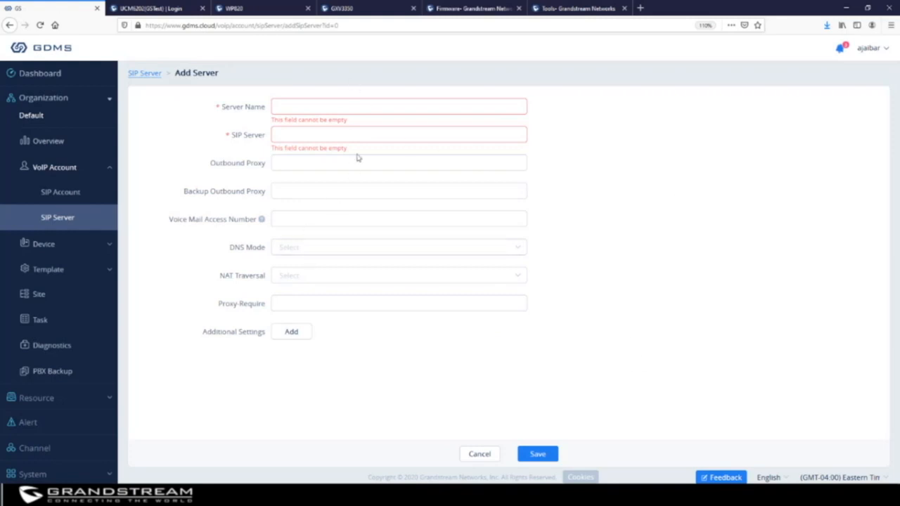
click(73, 196)
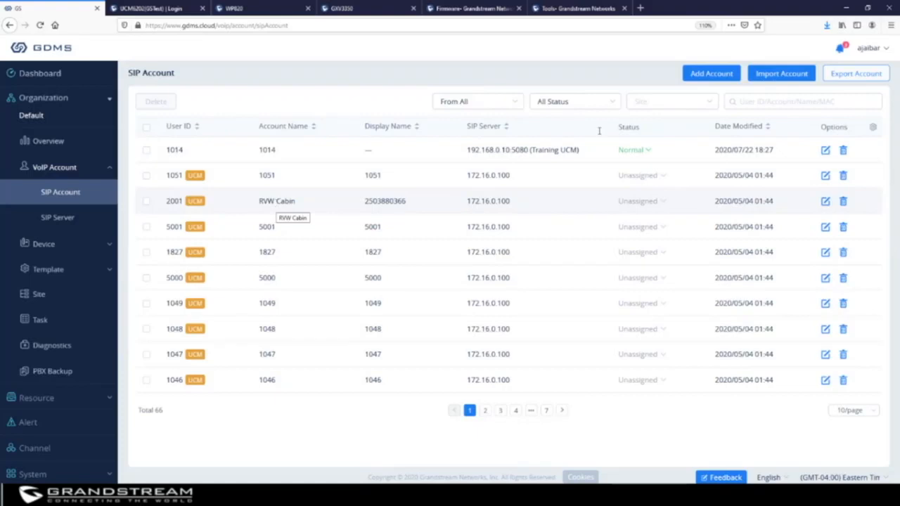
Start a new SIP account on Training UCM with SIP user ID 1013.
click(711, 73)
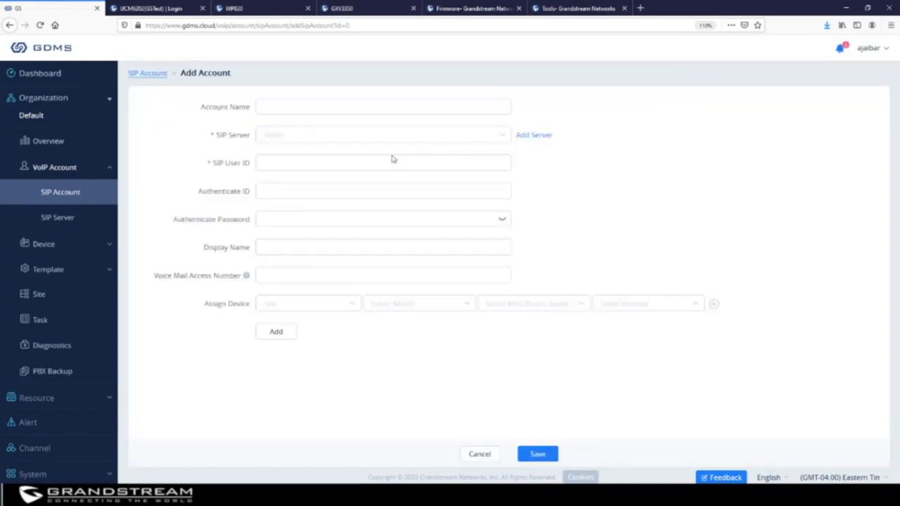
click(284, 102)
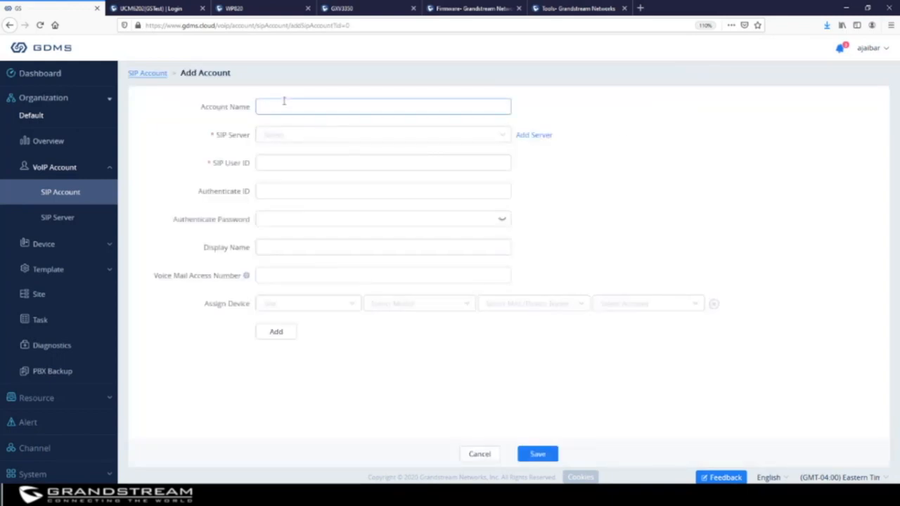
click(292, 135)
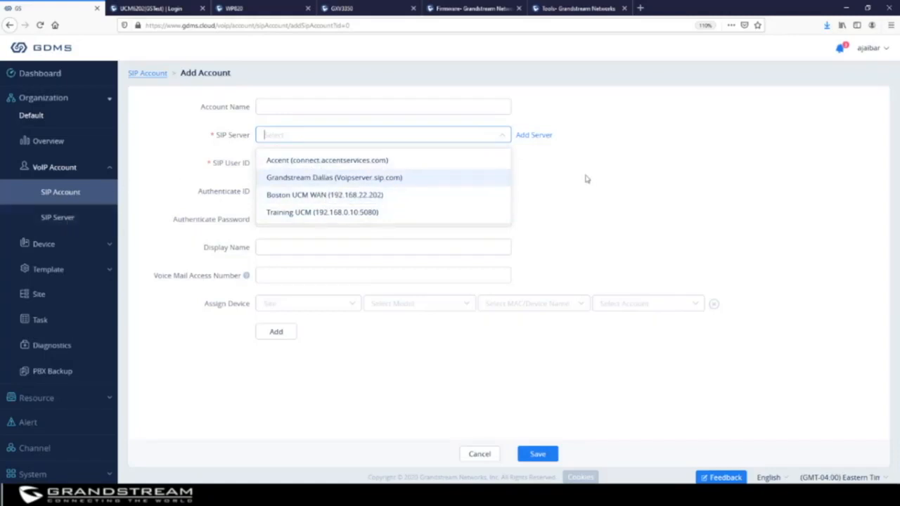
click(372, 213)
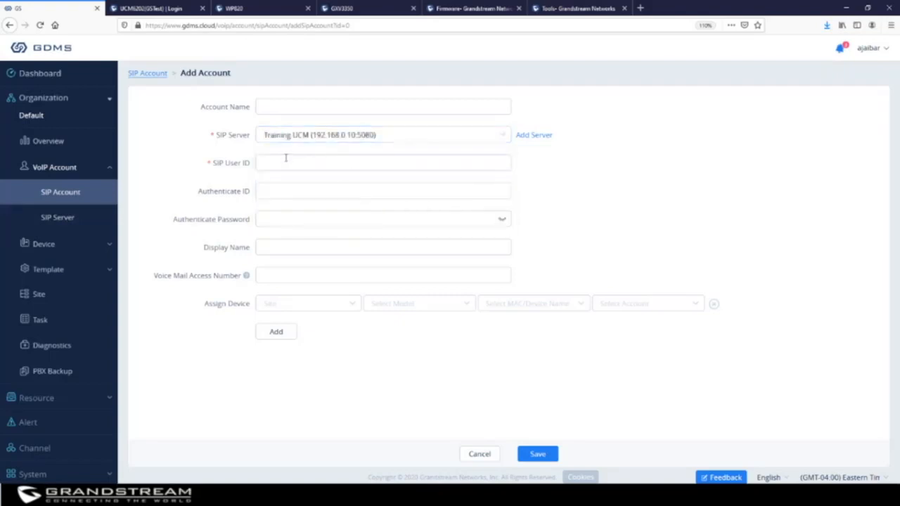
click(286, 160)
click(290, 190)
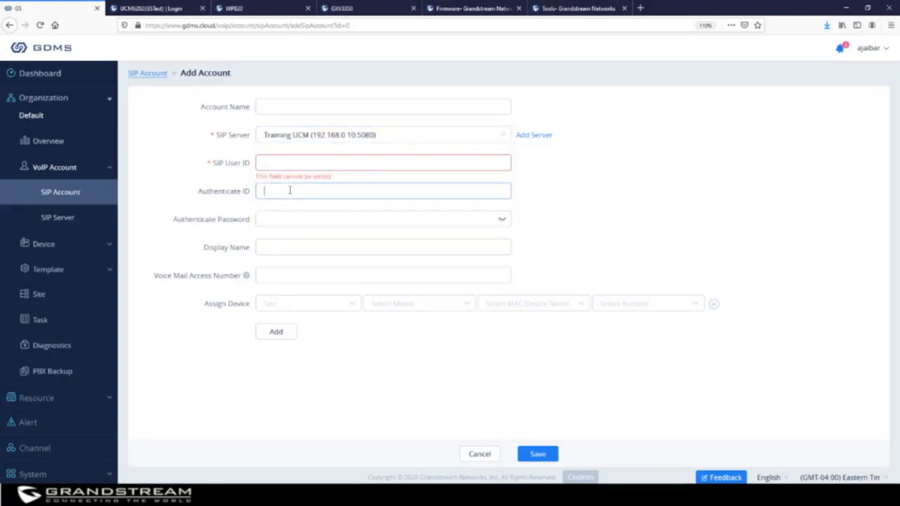
click(290, 162)
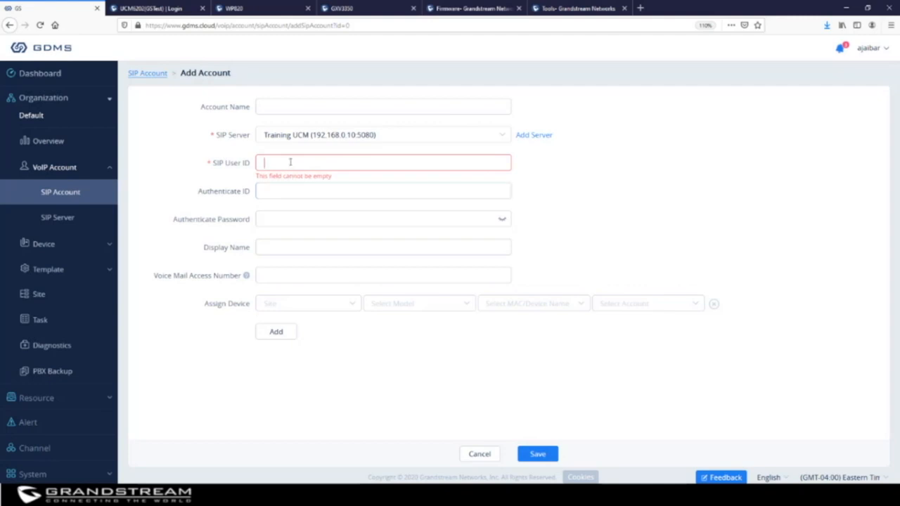
text(1013)
key(Tab)
text(1013)
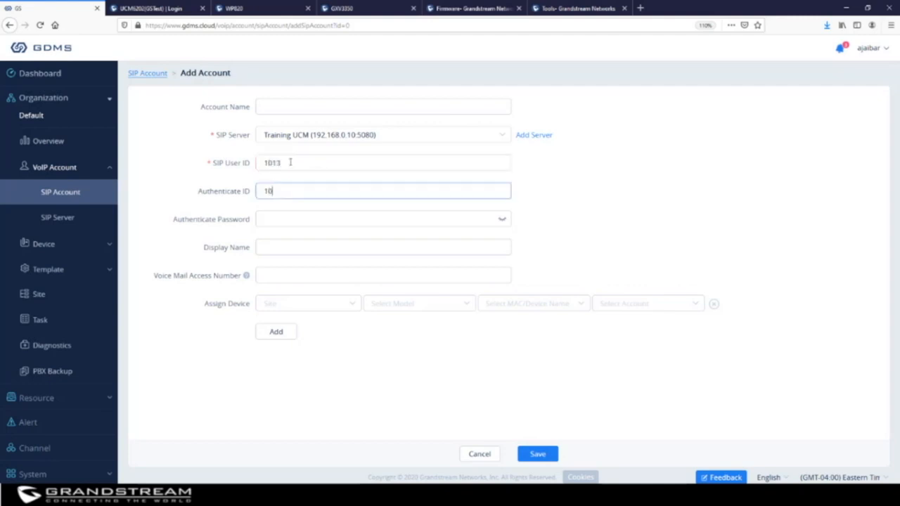
Enter the user's account name, password, display name, and voicemail number *97.
click(309, 105)
text(Mike)
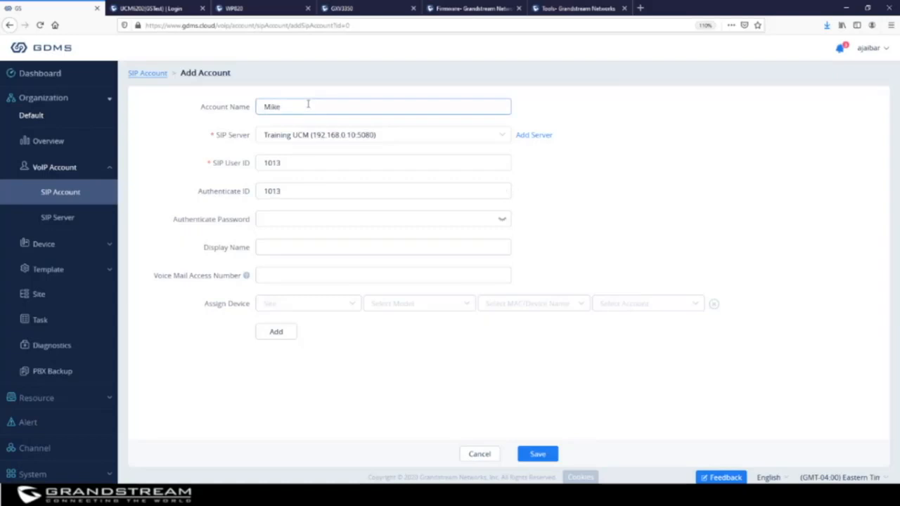
click(339, 219)
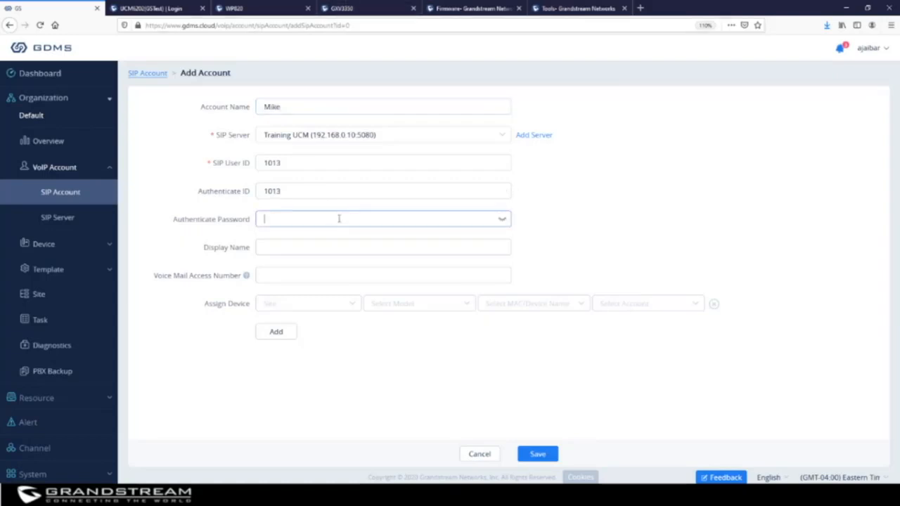
text(*******)
click(346, 247)
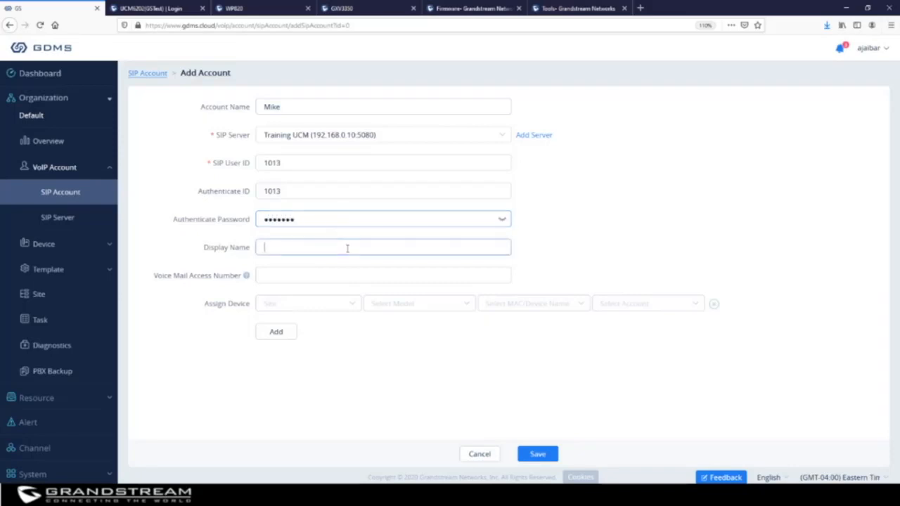
text(Mike)
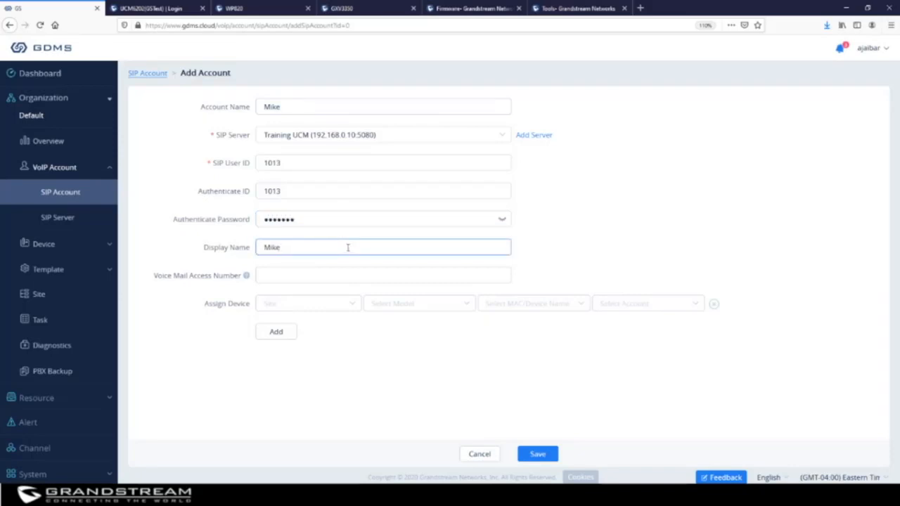
click(340, 274)
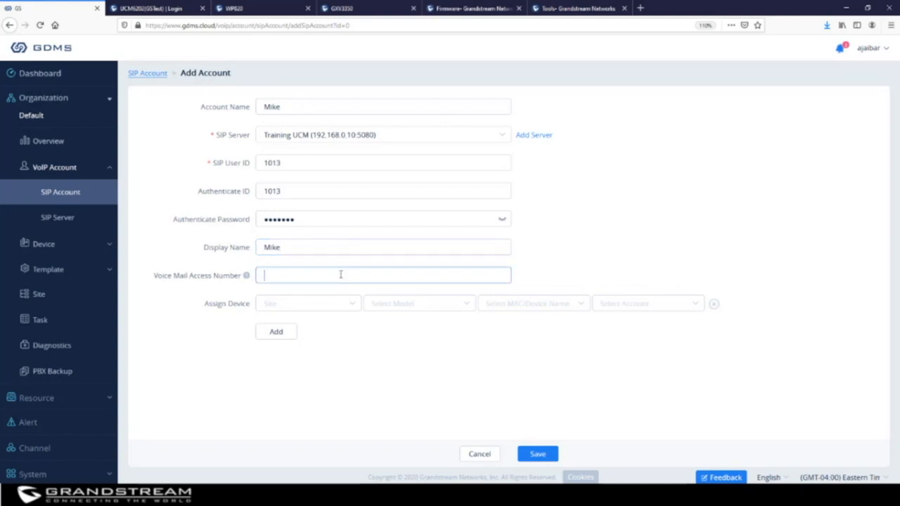
text(*97)
Pick the Receptionist phone and its Account2 slot in Assign Device.
click(512, 310)
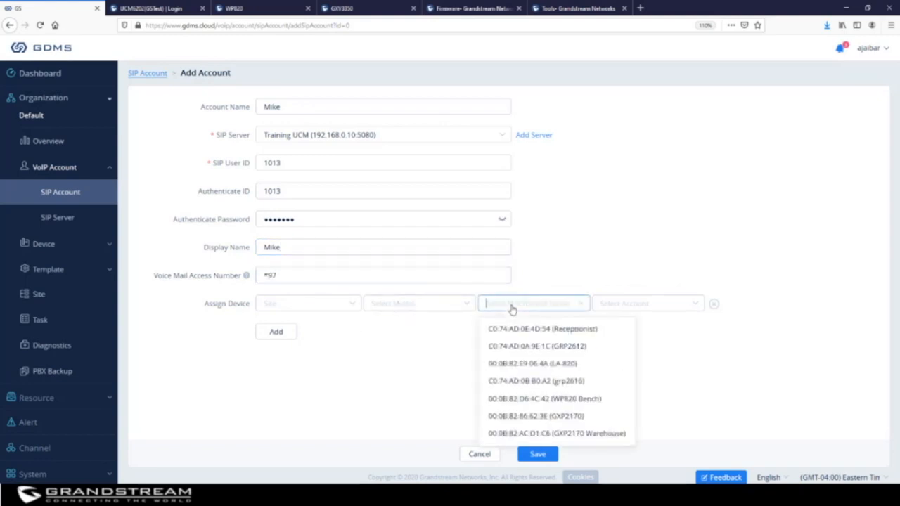
click(557, 331)
click(634, 306)
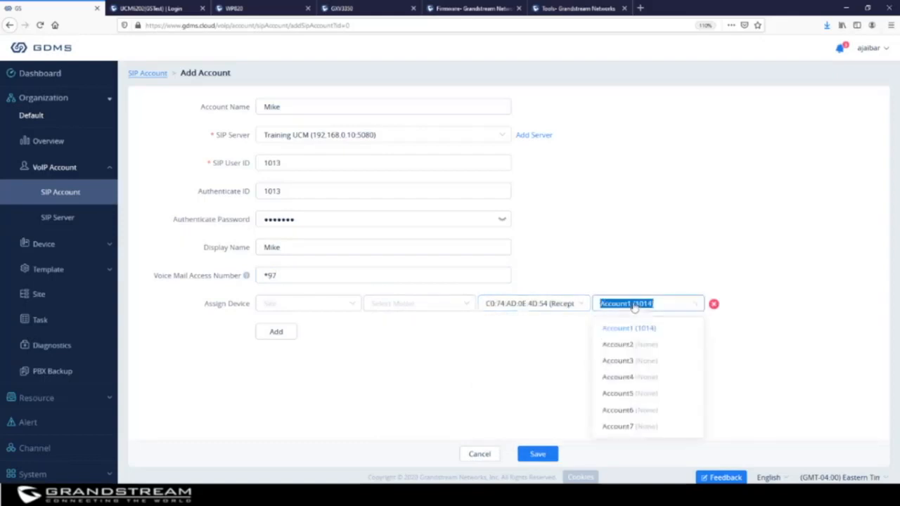
click(642, 345)
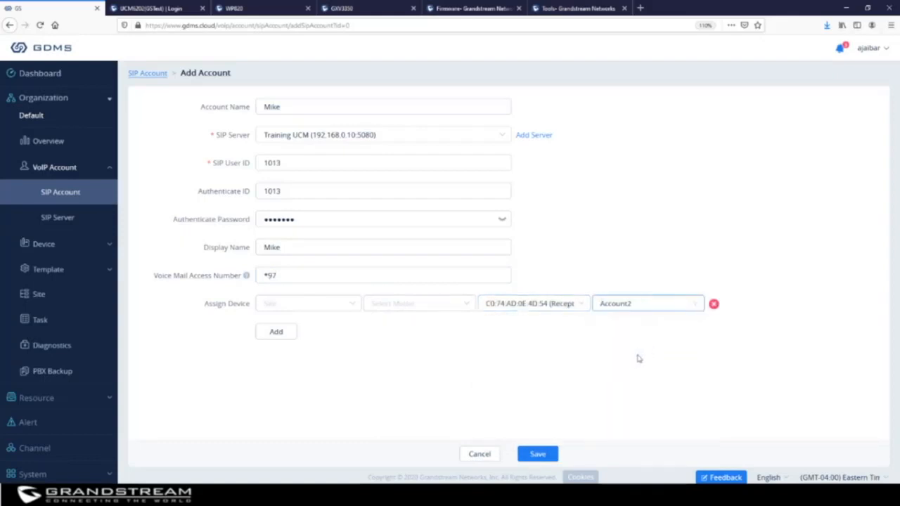
Filter to model GXV3350 at site Default, then reselect Receptionist on Account2.
click(420, 308)
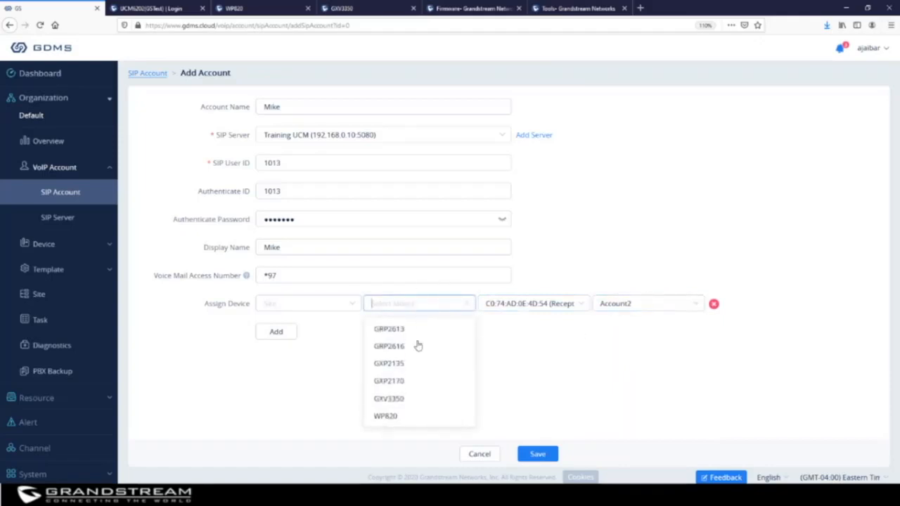
click(411, 400)
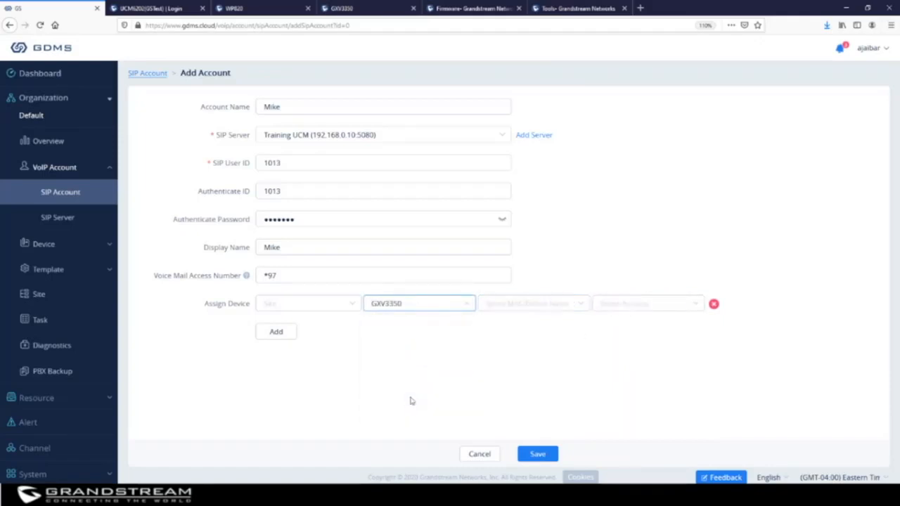
click(317, 309)
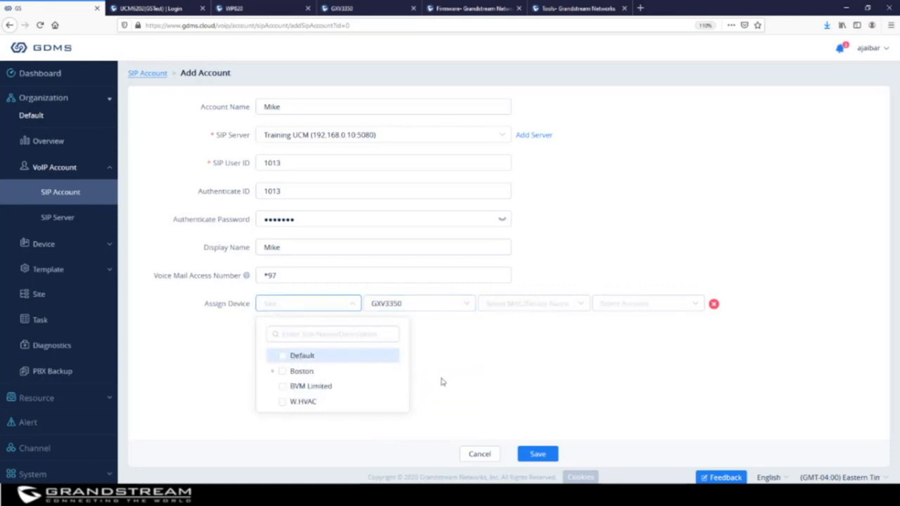
click(282, 357)
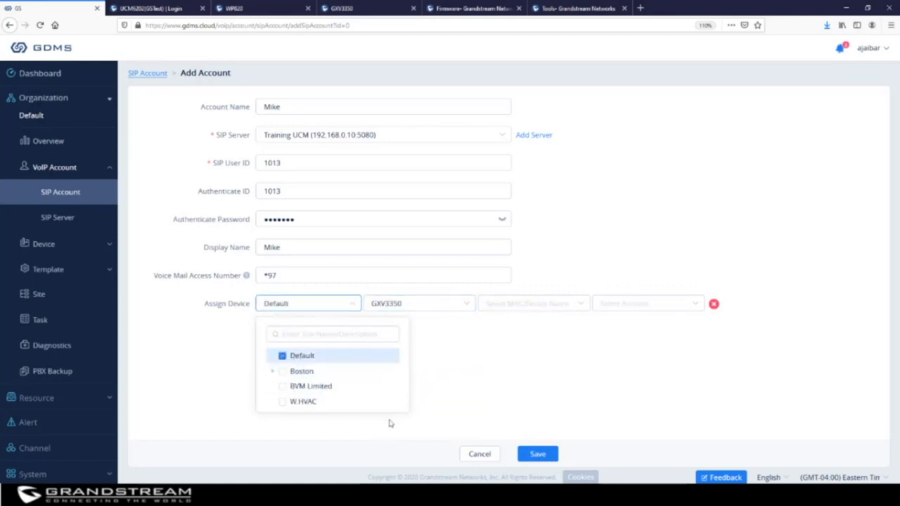
click(569, 383)
click(548, 307)
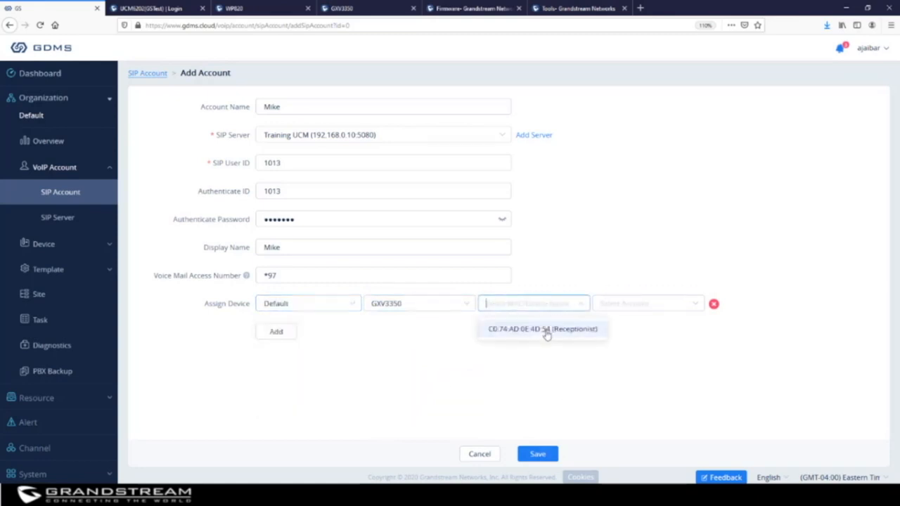
click(547, 329)
click(611, 307)
click(672, 348)
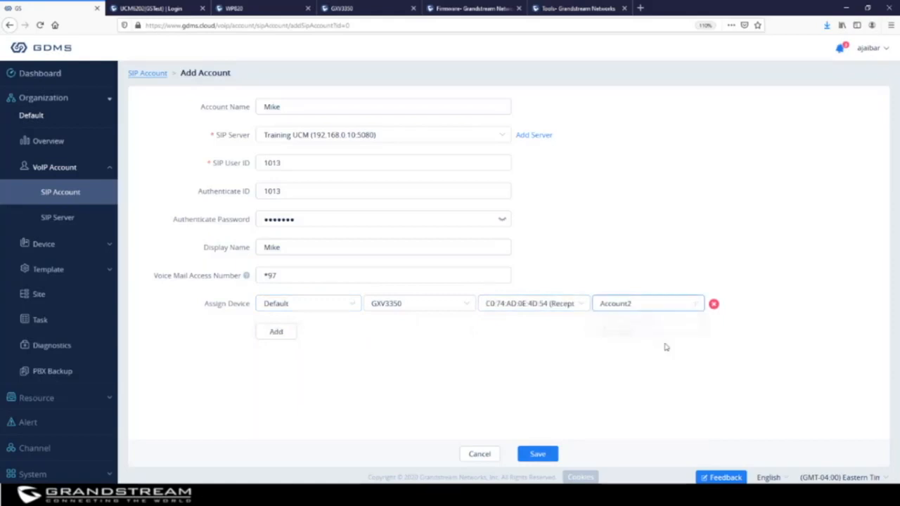
Save the SIP account for extension 1013.
click(537, 455)
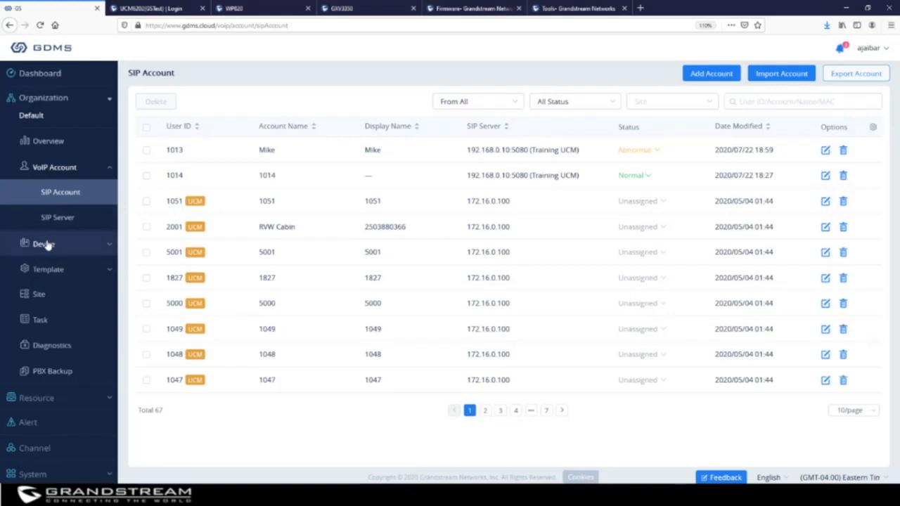
click(776, 74)
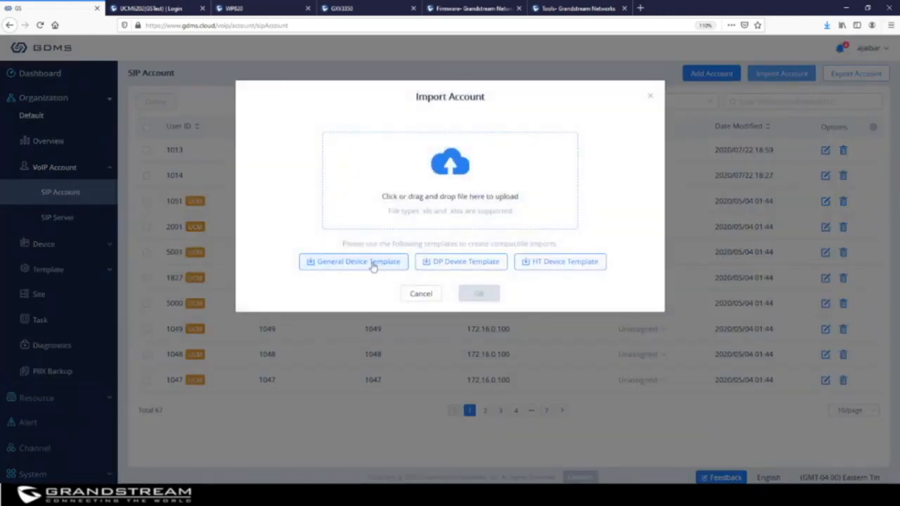
click(650, 95)
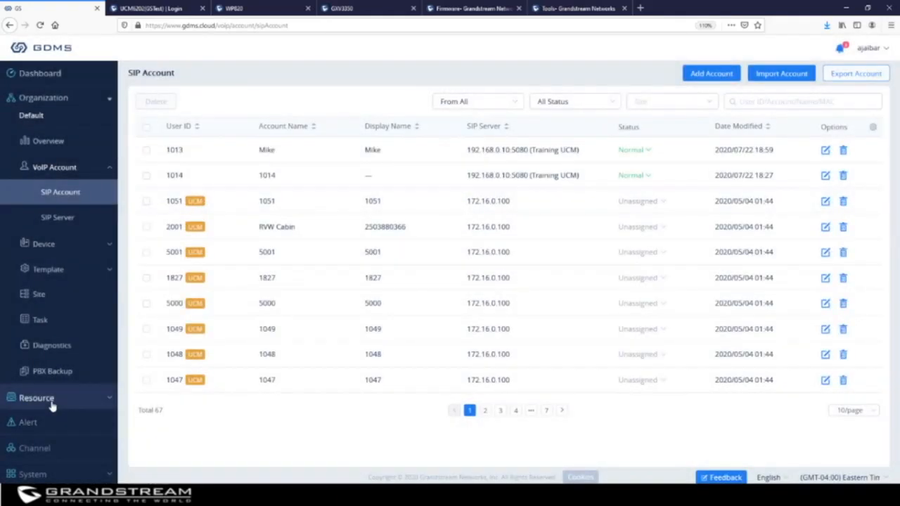
Expand Template in the sidebar and open its By Model page.
click(74, 475)
scroll(76, 449, down, 3)
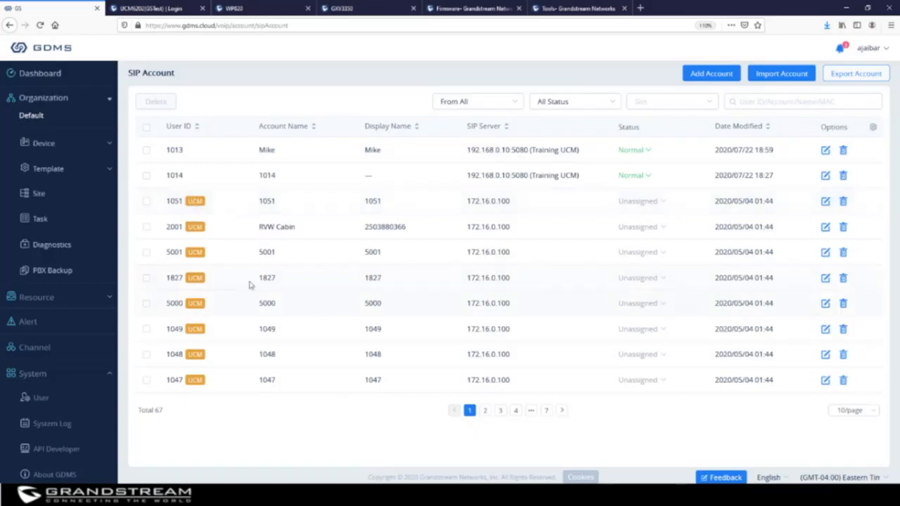
scroll(42, 222, up, 2)
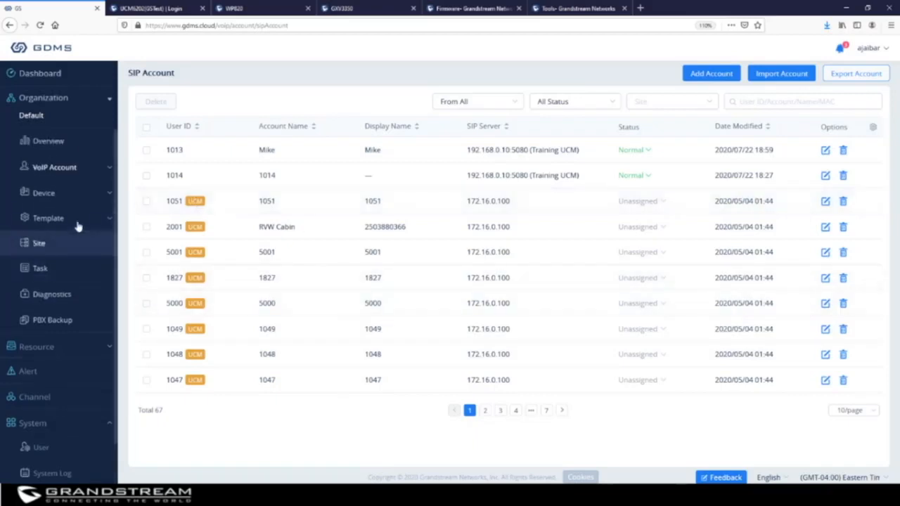
click(59, 174)
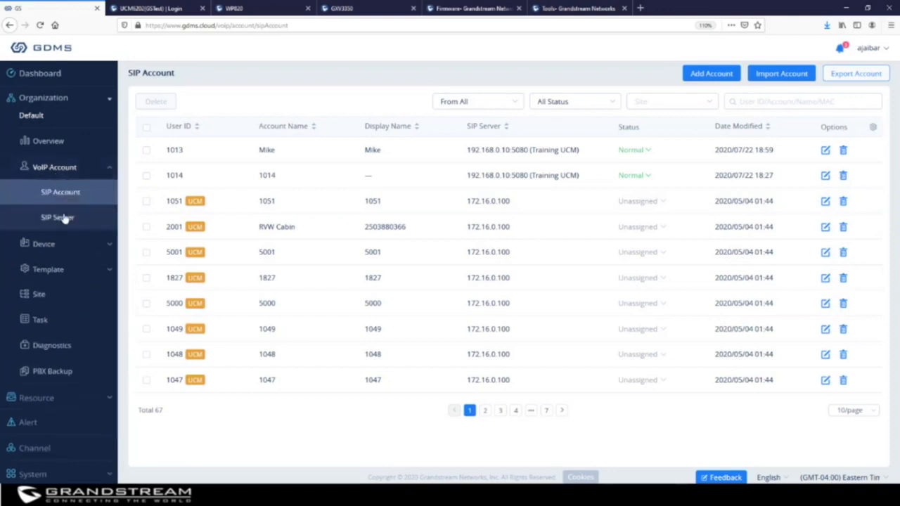
click(63, 246)
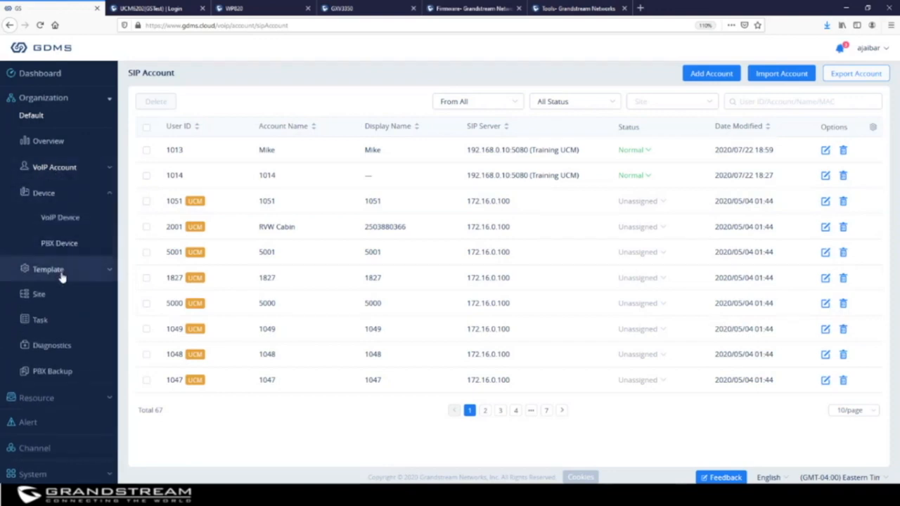
click(63, 272)
click(62, 251)
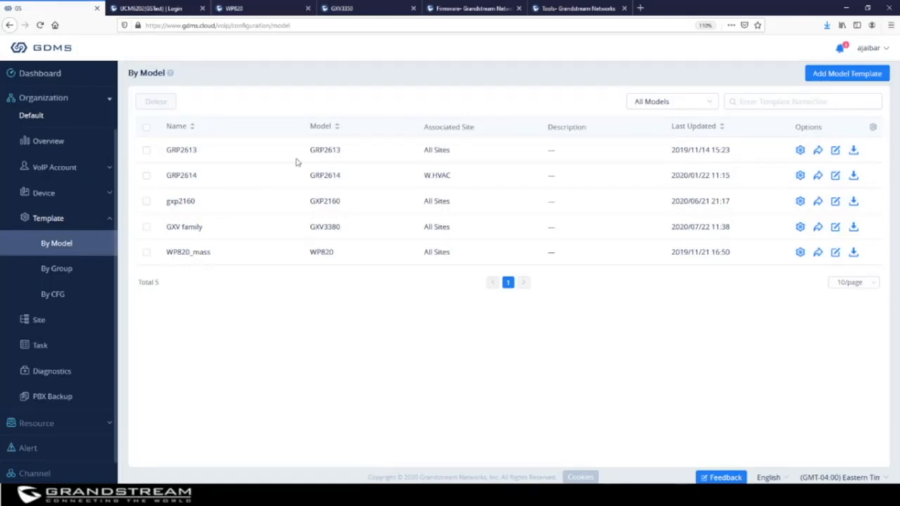
Edit the GRP2613 template: site BVM Limited, description 'MPK Configuration', and save it.
click(147, 150)
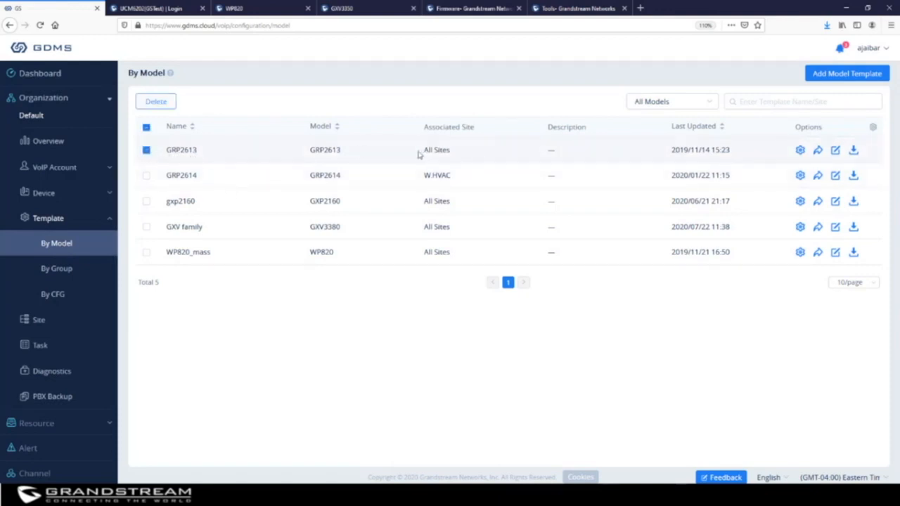
click(836, 153)
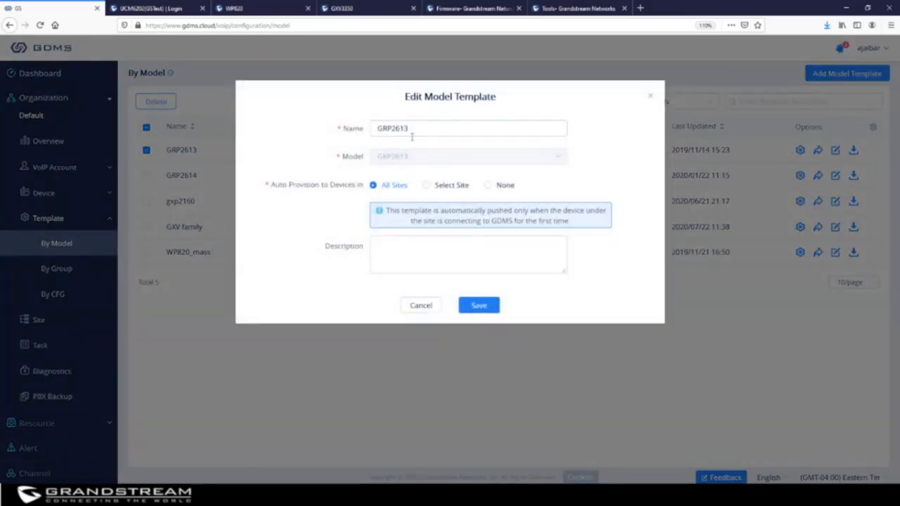
click(426, 186)
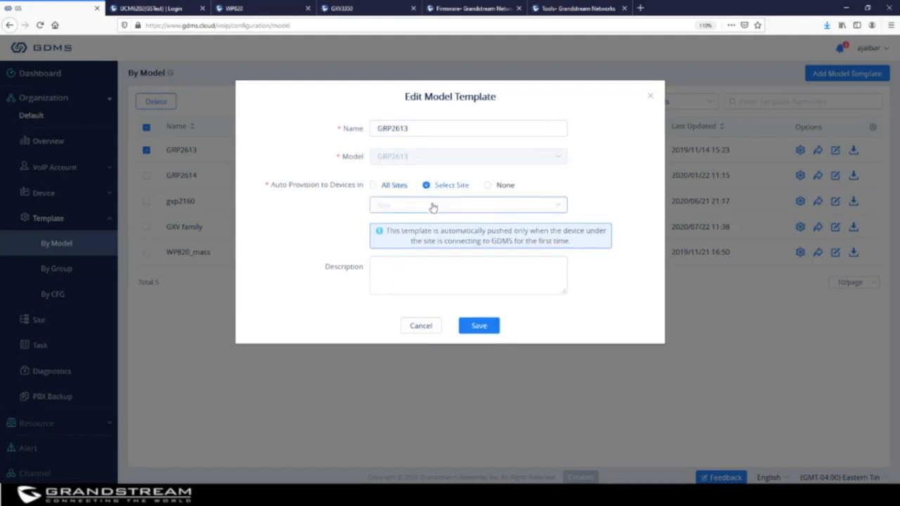
click(432, 204)
click(396, 288)
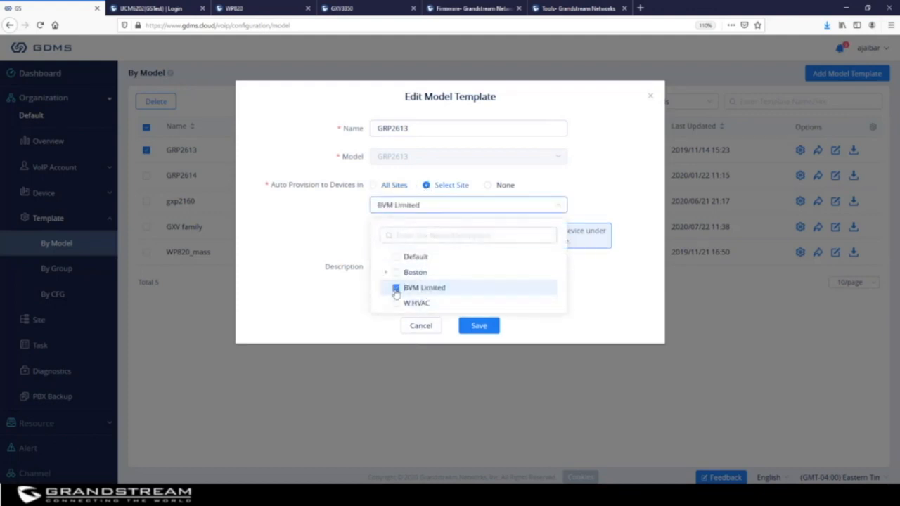
click(594, 285)
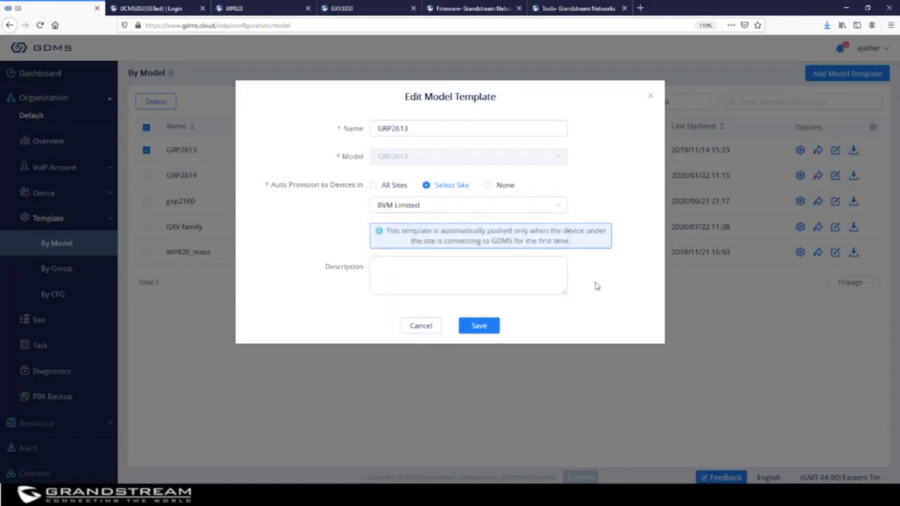
click(432, 276)
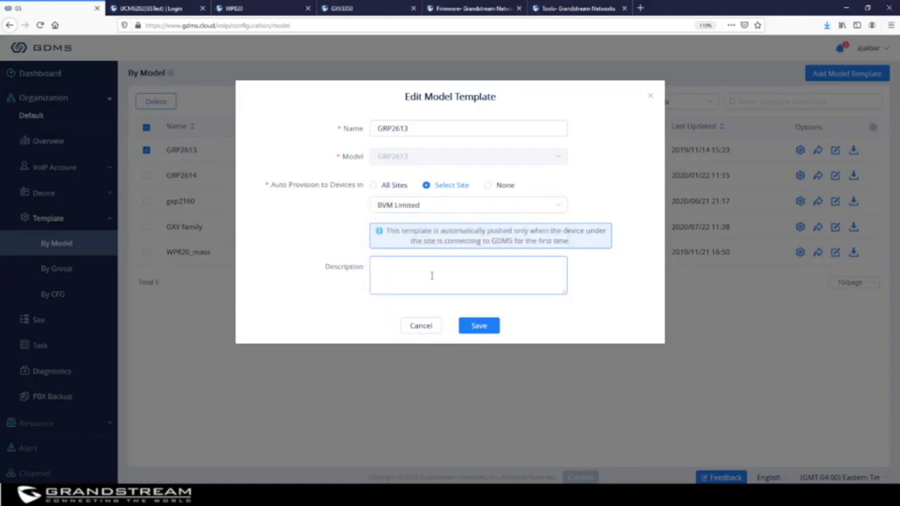
text(MPK Configuration)
click(479, 327)
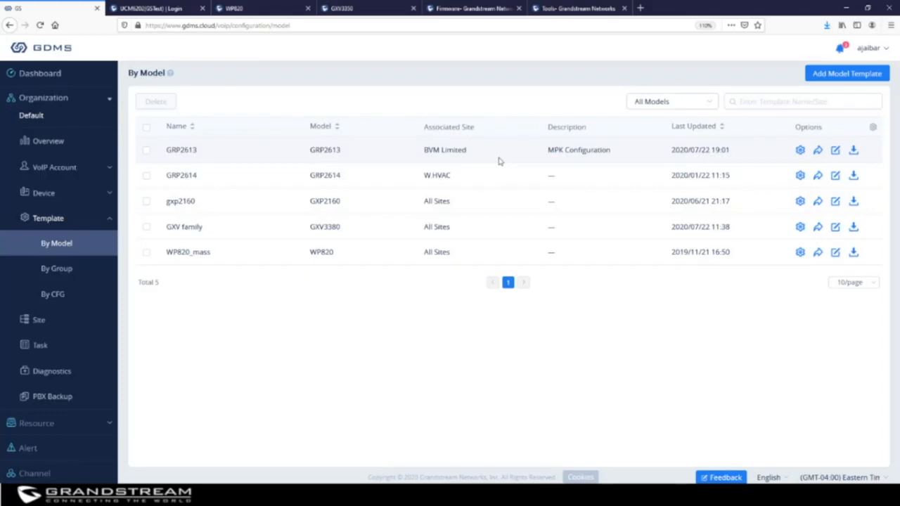
click(835, 150)
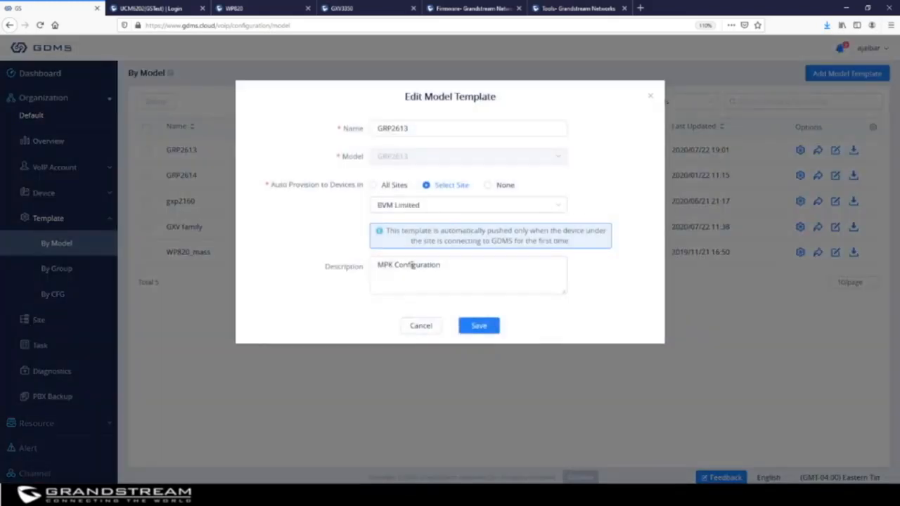
click(649, 98)
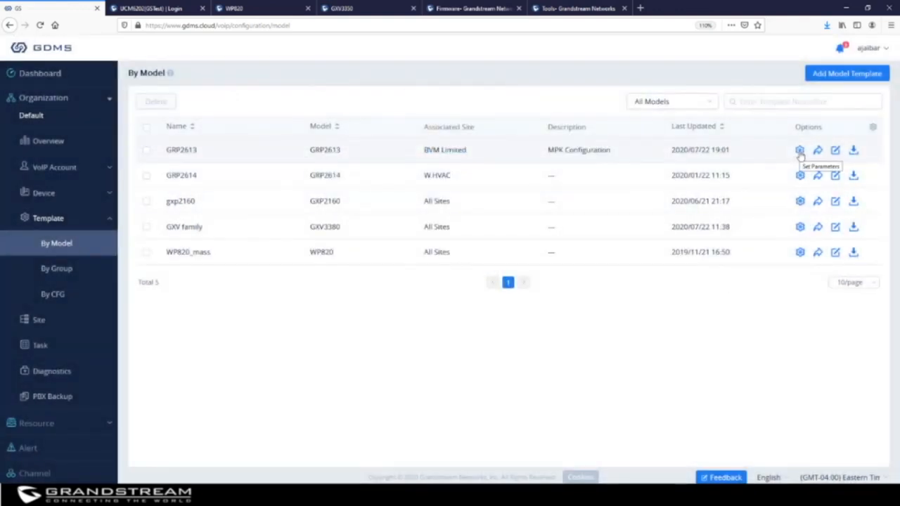
click(799, 151)
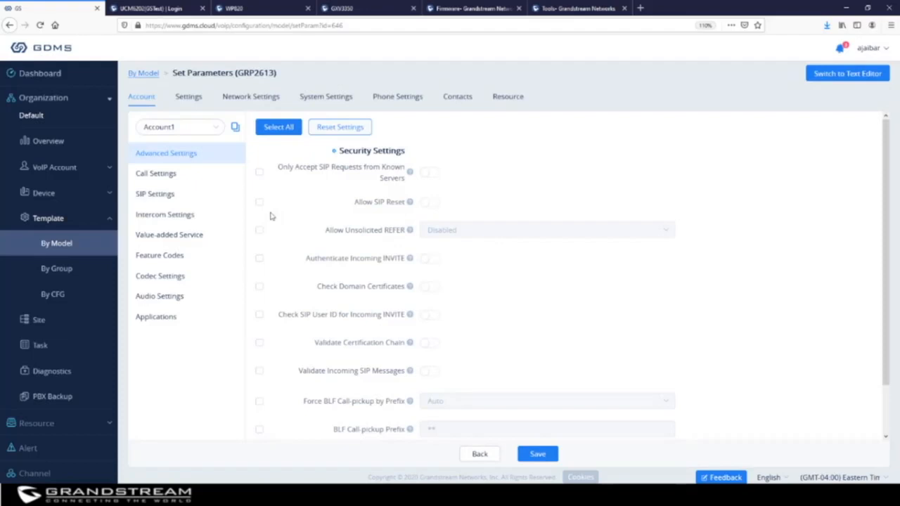
click(149, 174)
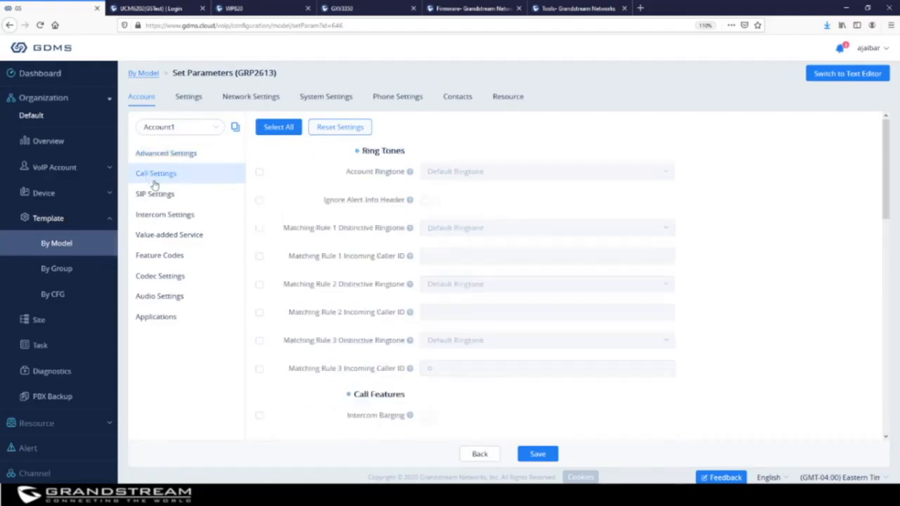
click(151, 194)
click(165, 221)
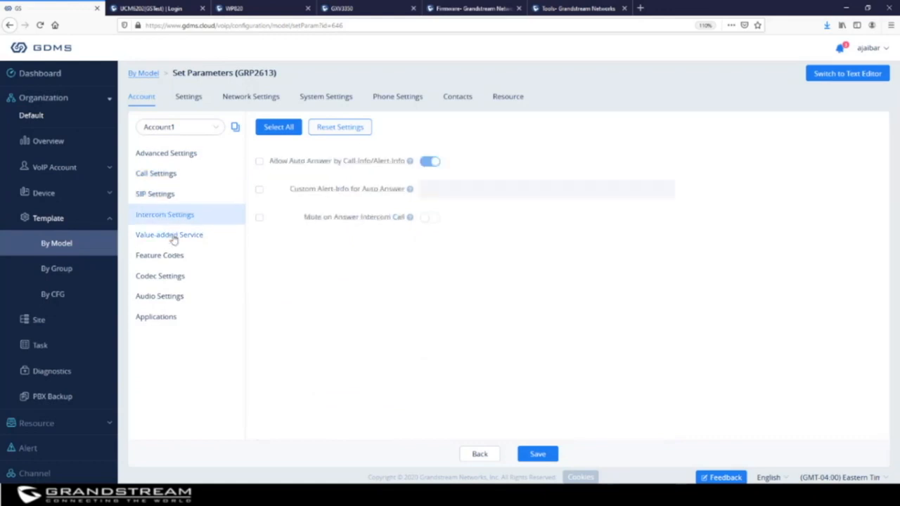
click(173, 237)
click(171, 259)
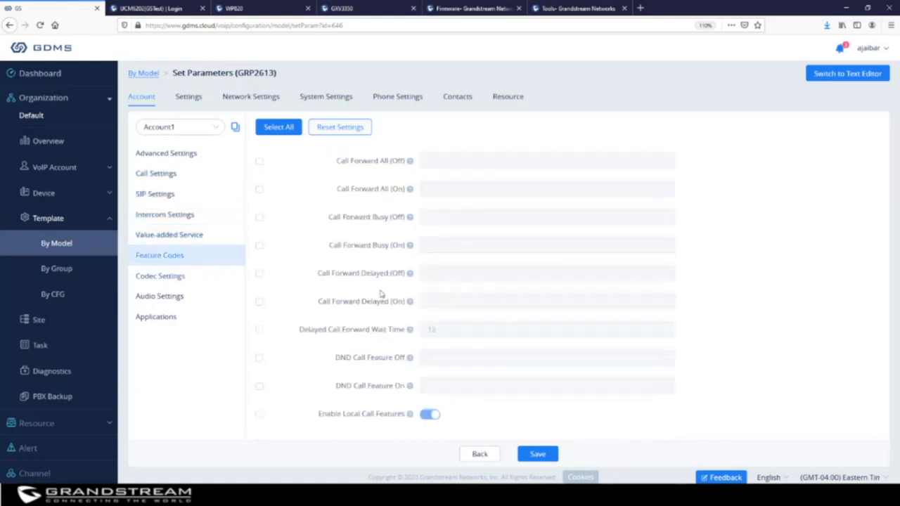
click(44, 243)
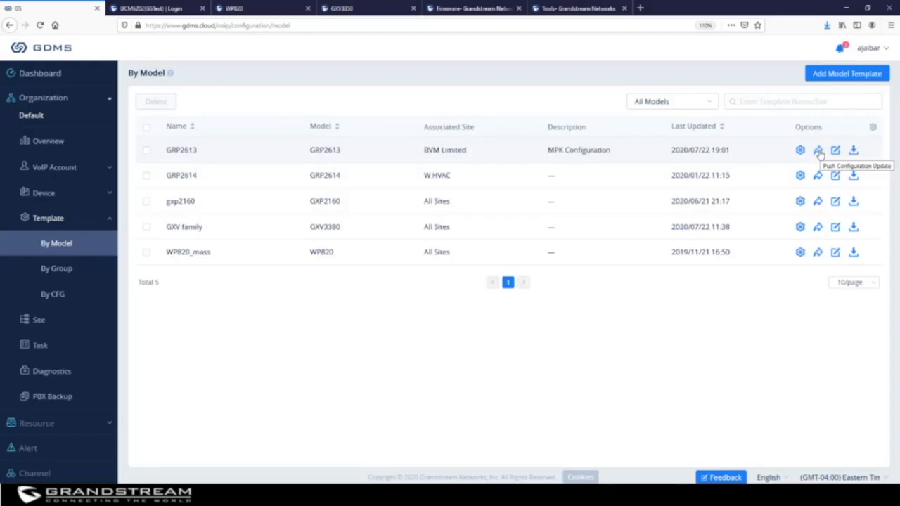
Push GRP2613's configuration to the GRP2612 device as a scheduled update.
click(818, 151)
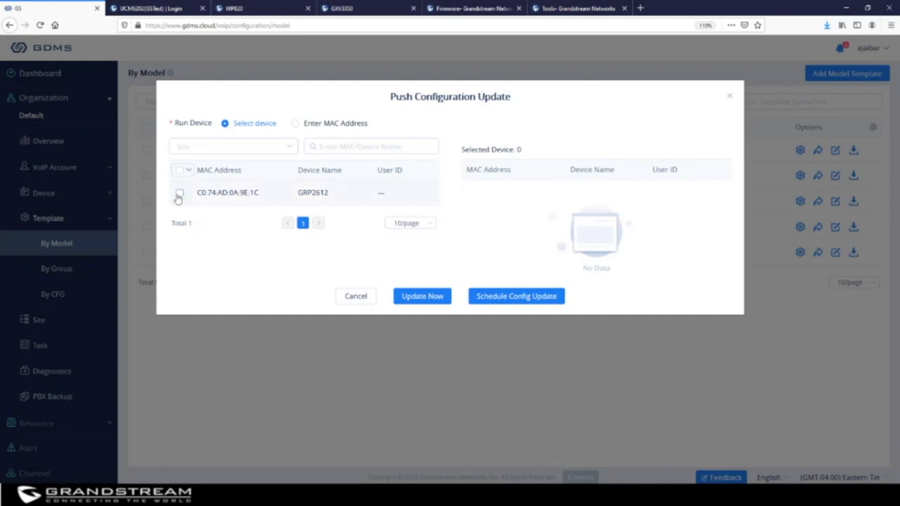
click(179, 195)
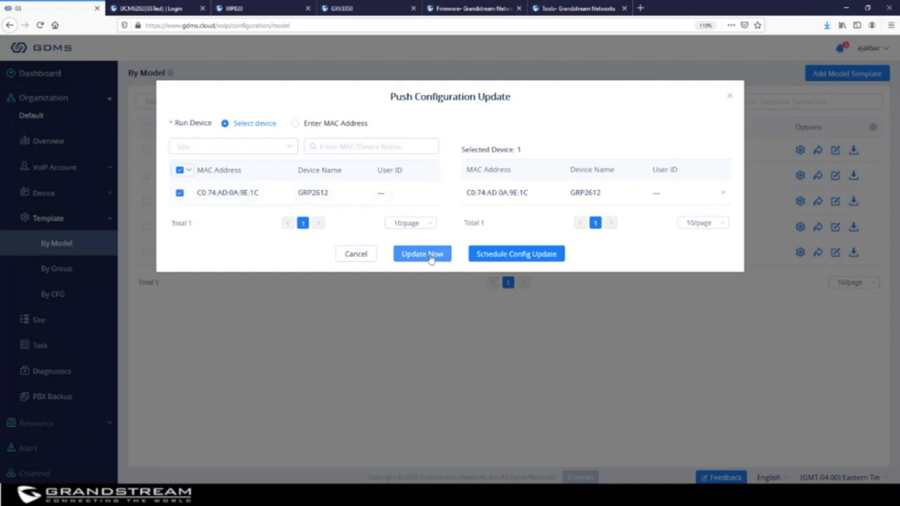
click(508, 257)
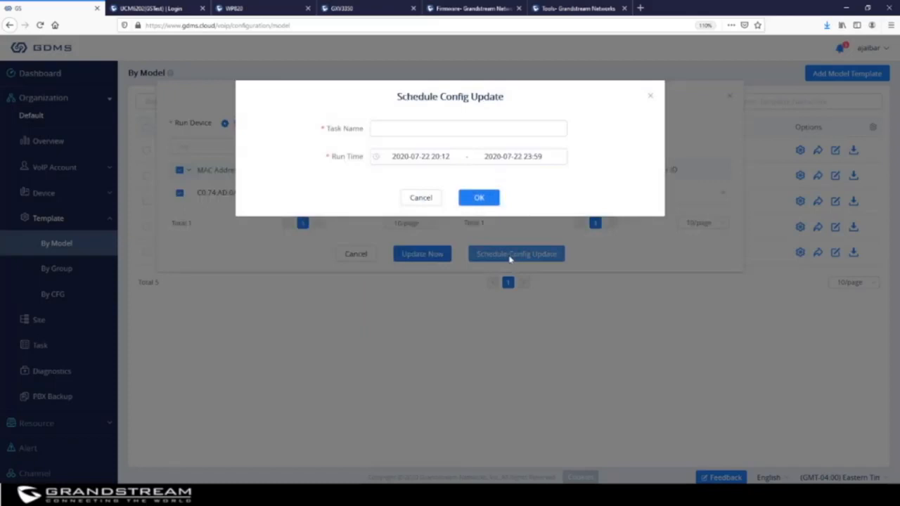
Name the task 'Templates changes' and confirm it, then reopen and close the push window.
click(423, 126)
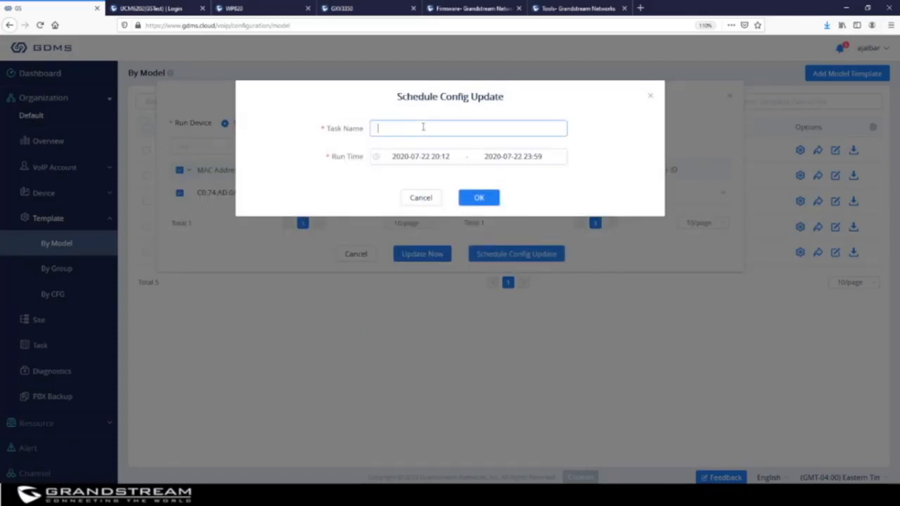
text(Templates changes)
click(478, 200)
click(478, 200)
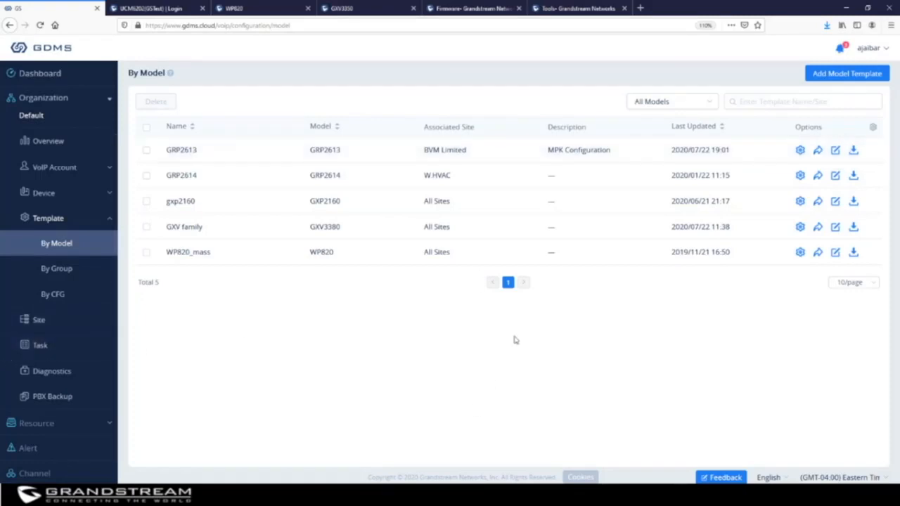
click(818, 151)
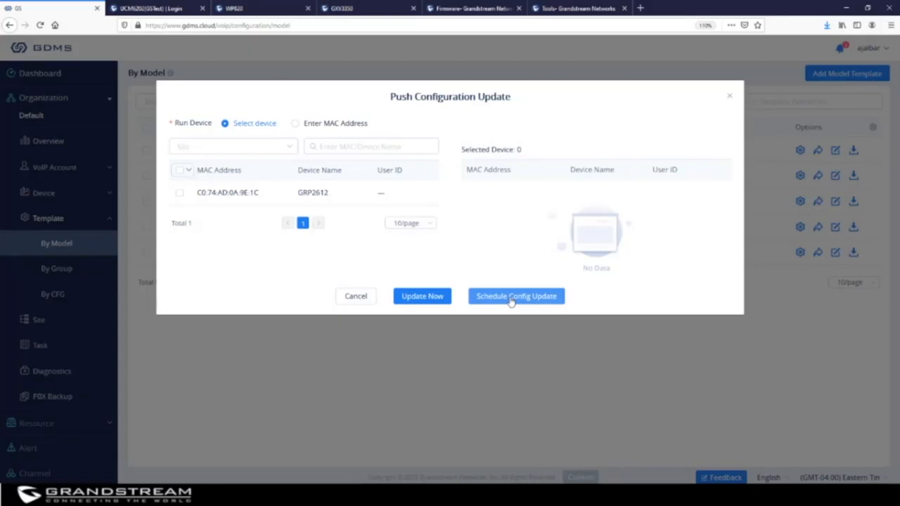
click(729, 95)
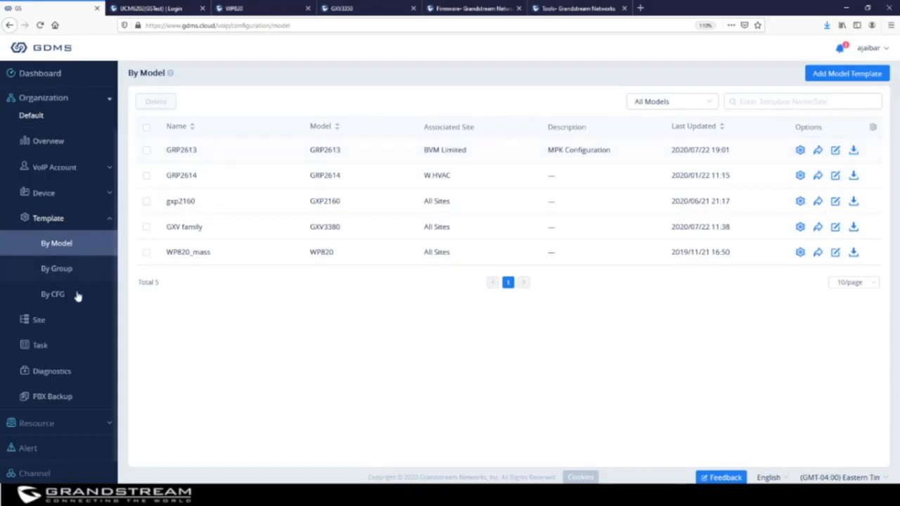
In By Group, start a group template named CallPark of type GRP Series.
click(60, 276)
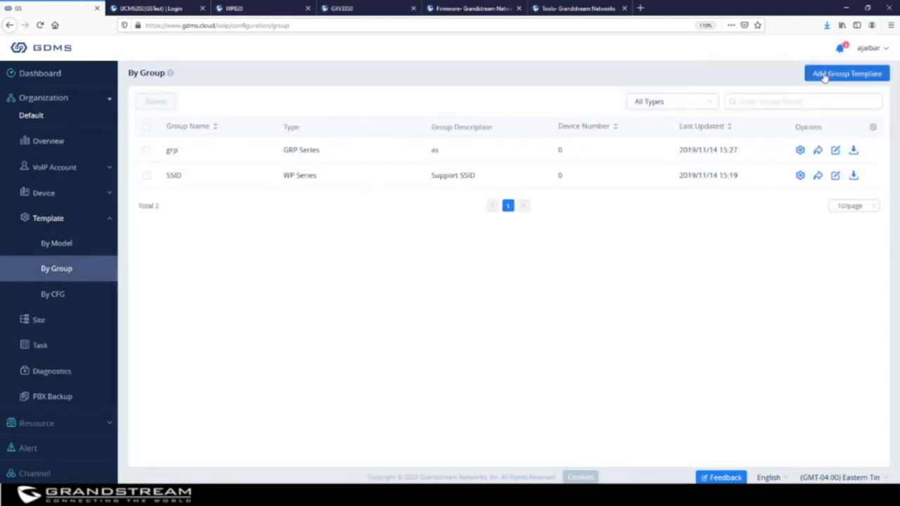
click(846, 73)
click(414, 103)
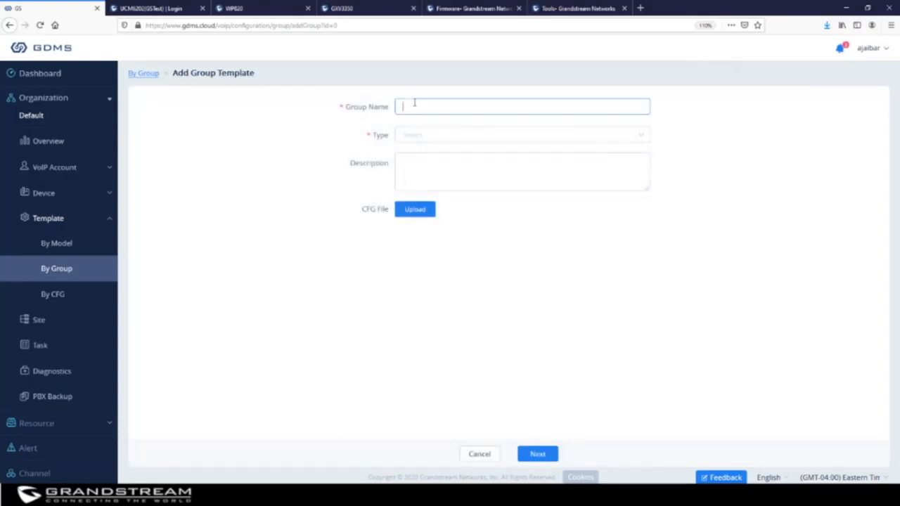
text(CallPark)
click(427, 137)
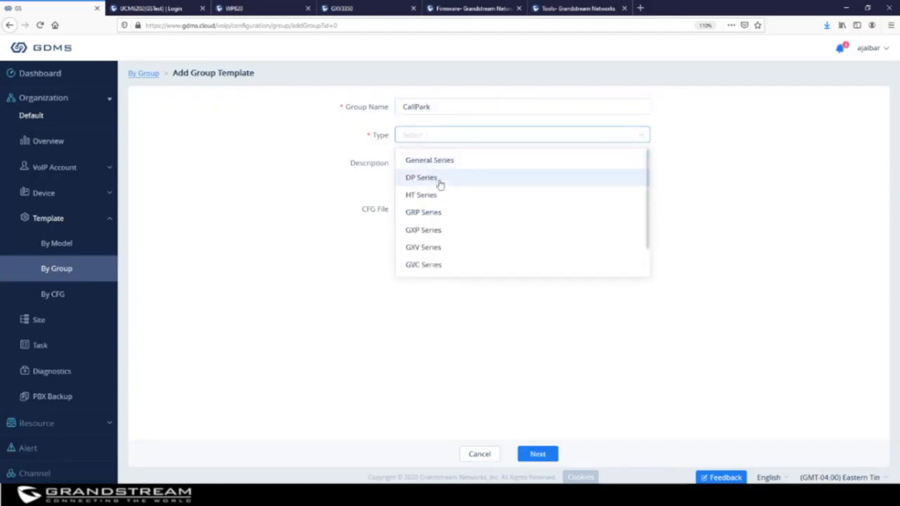
click(440, 215)
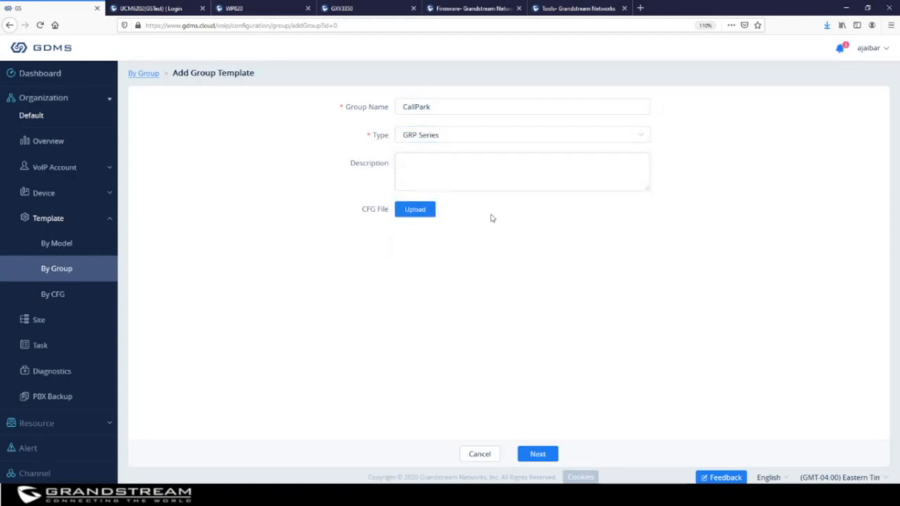
Describe it as 'Call Park' and continue to device selection.
click(445, 170)
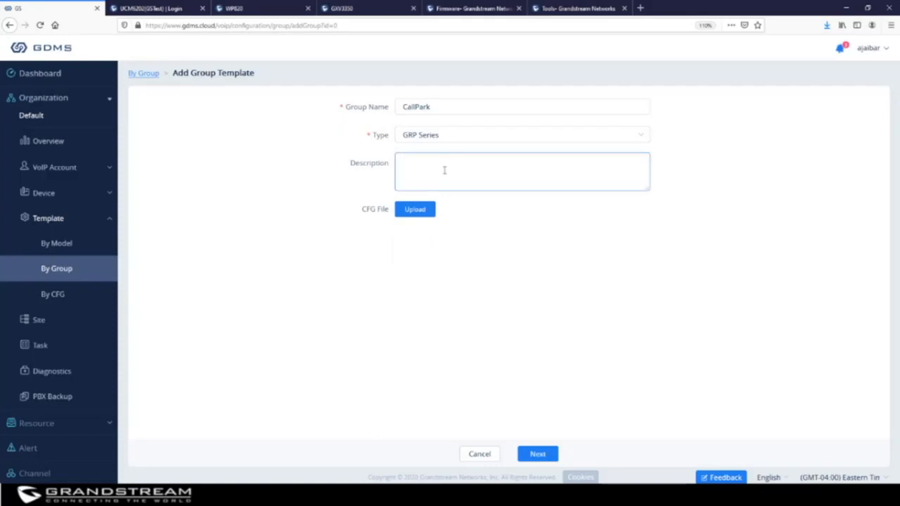
text(Call Park)
click(539, 454)
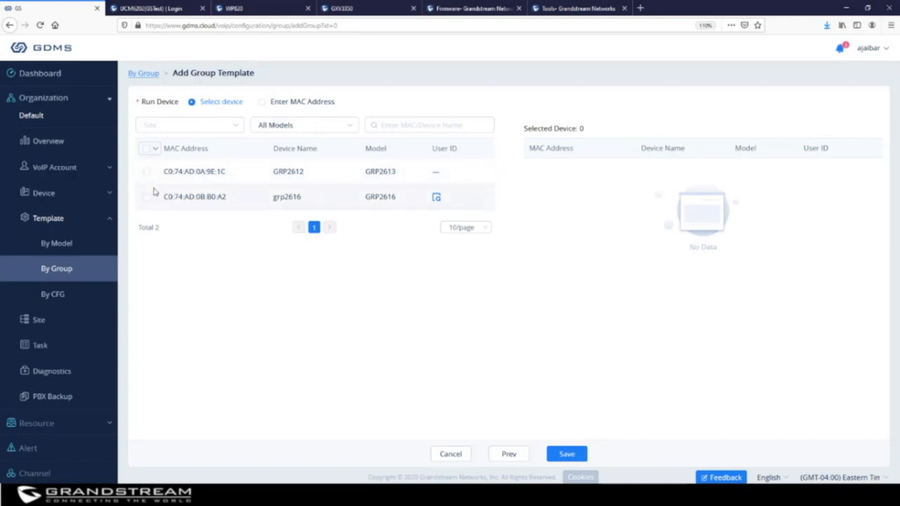
Add the GRP2616 and GRP2612 devices to the CallPark group template and save it.
click(146, 198)
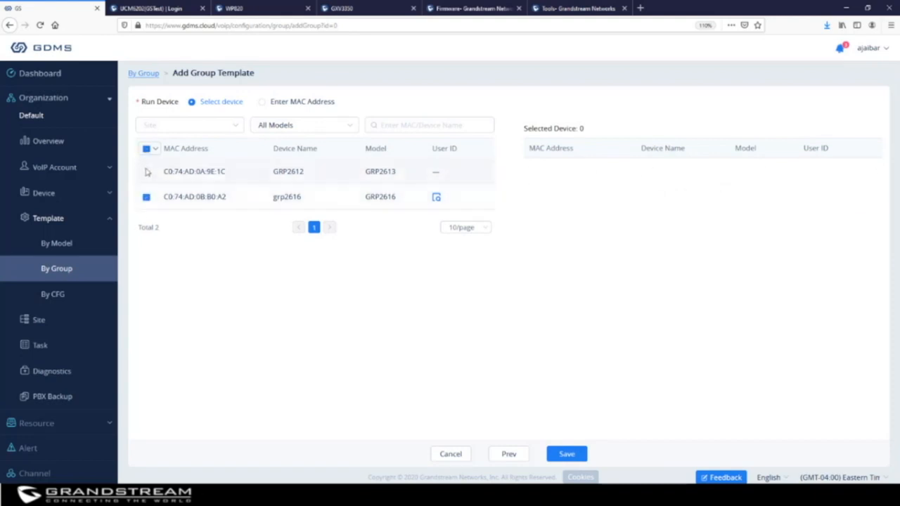
click(145, 172)
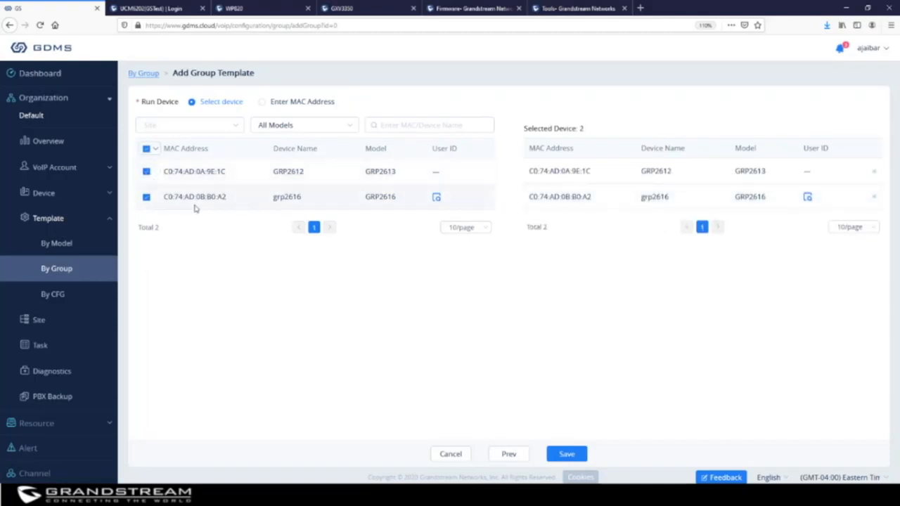
click(577, 458)
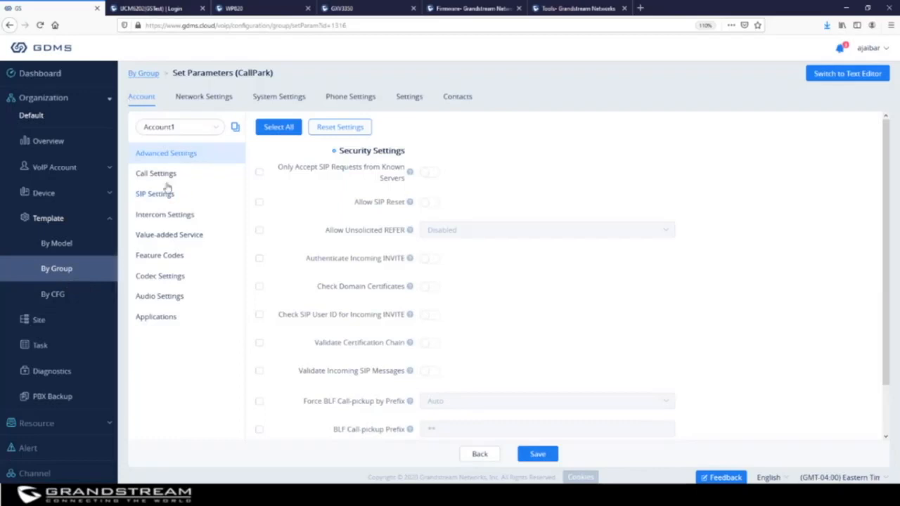
View the group parameters as text, then go to the empty By CFG template list.
click(864, 79)
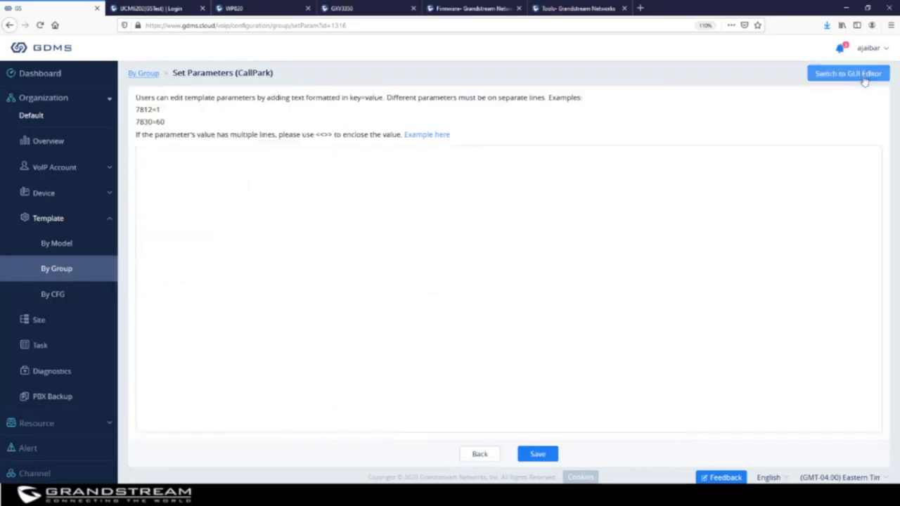
click(57, 271)
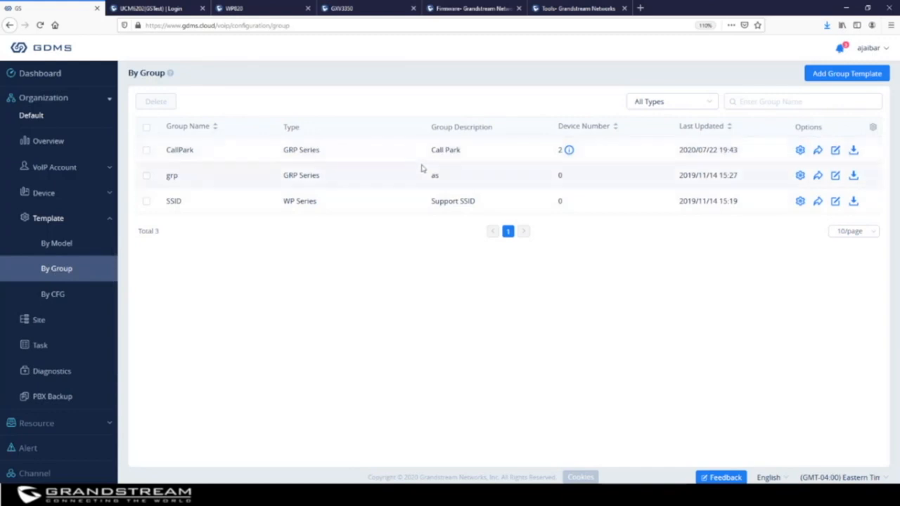
click(62, 294)
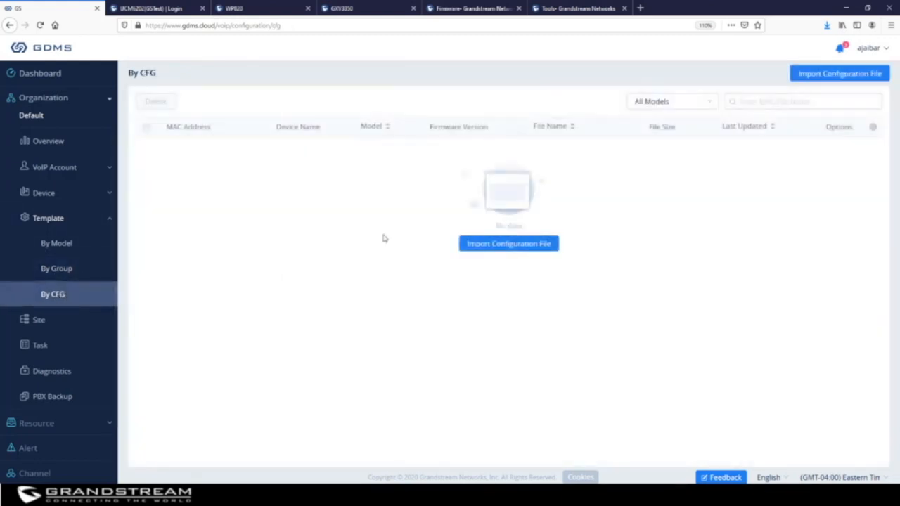
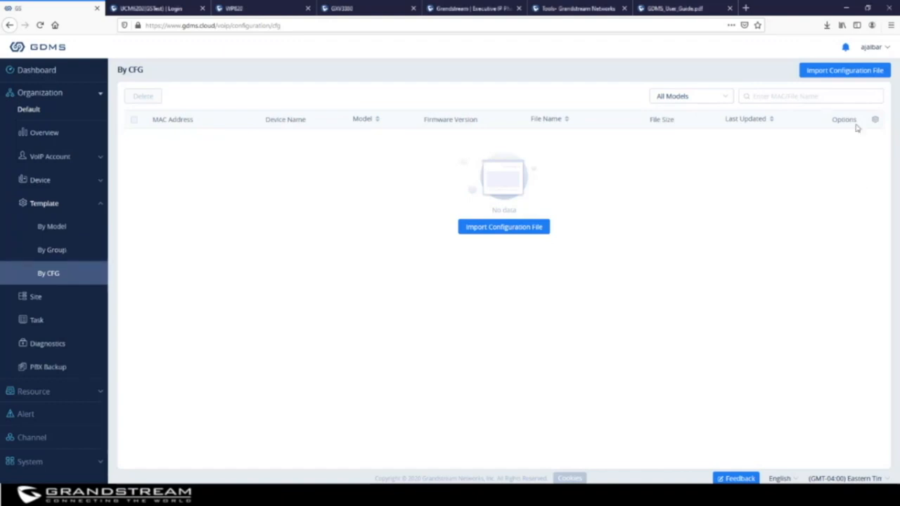
Import c074ad0bb0a2.txt as the GRP2616 - Dispatch configuration file, skipping the immediate device update.
click(849, 72)
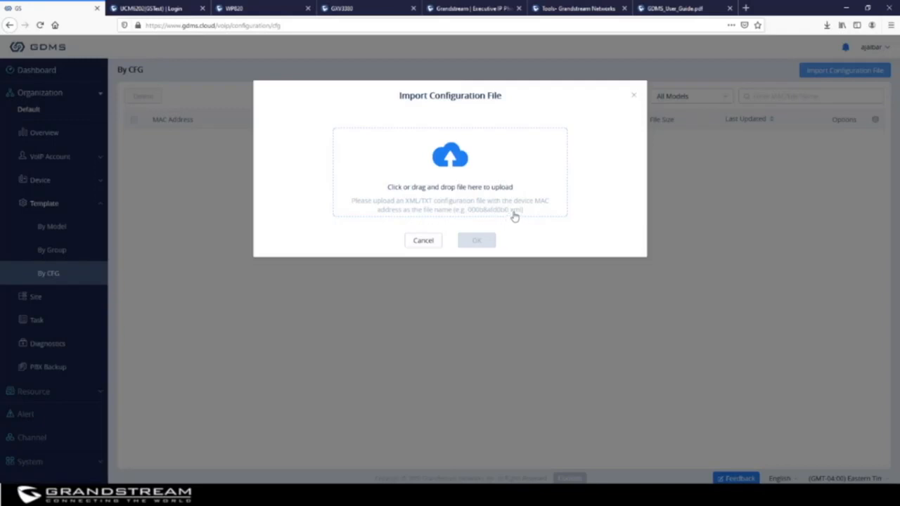
click(450, 160)
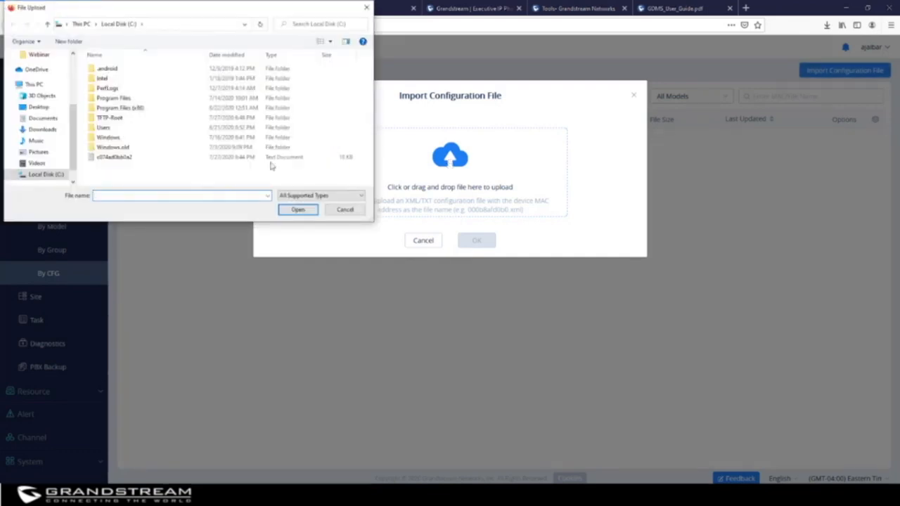
click(127, 158)
click(298, 210)
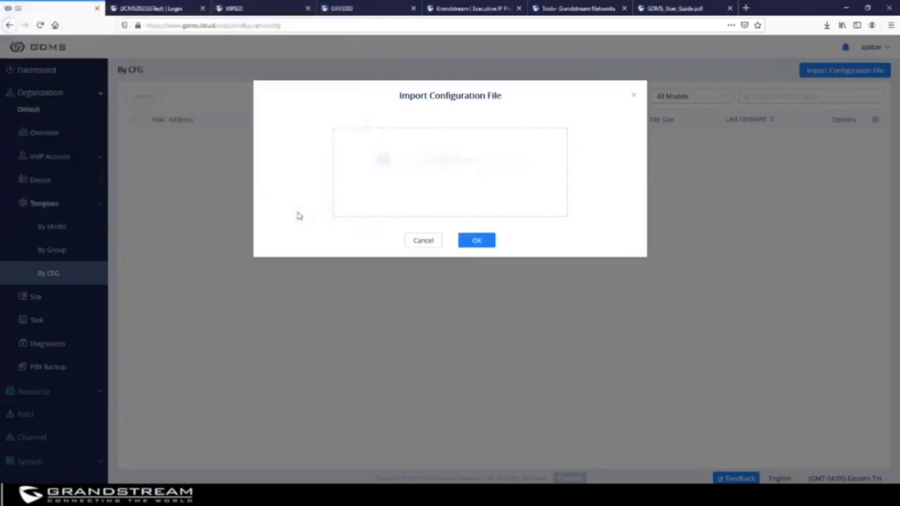
click(472, 241)
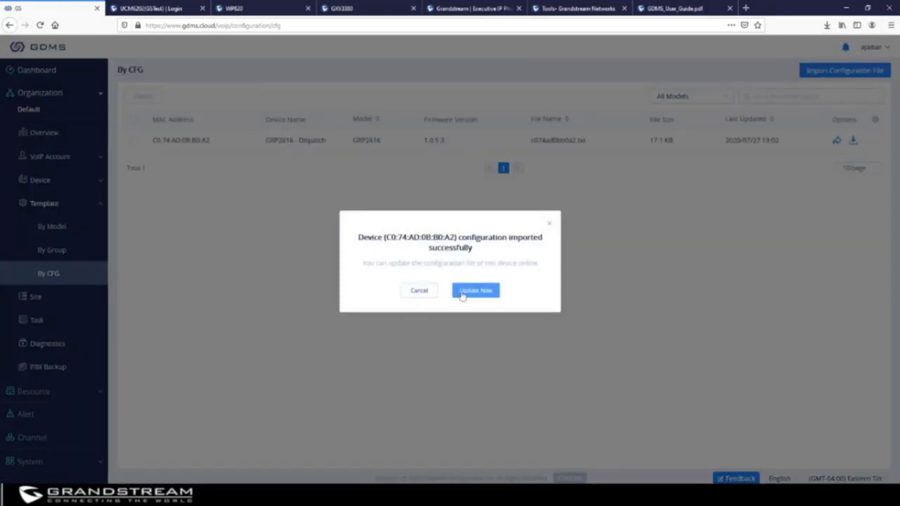
click(419, 292)
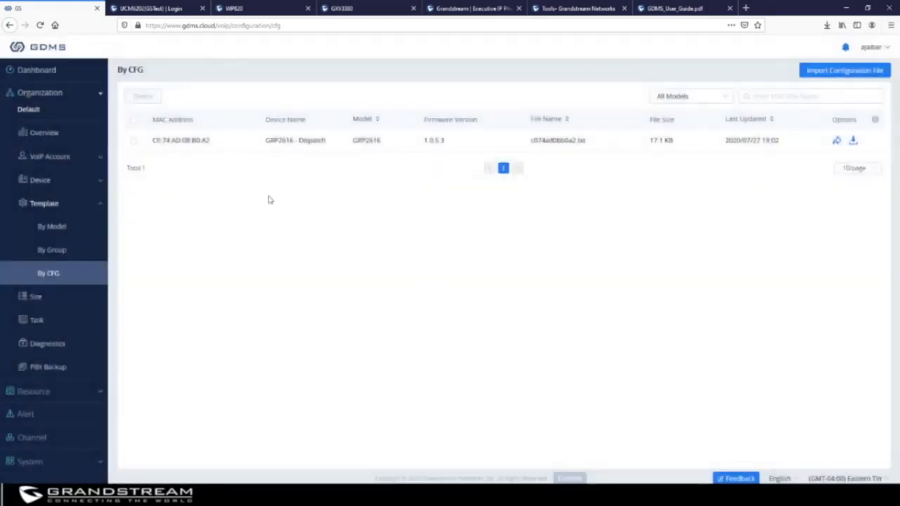
click(40, 180)
click(56, 204)
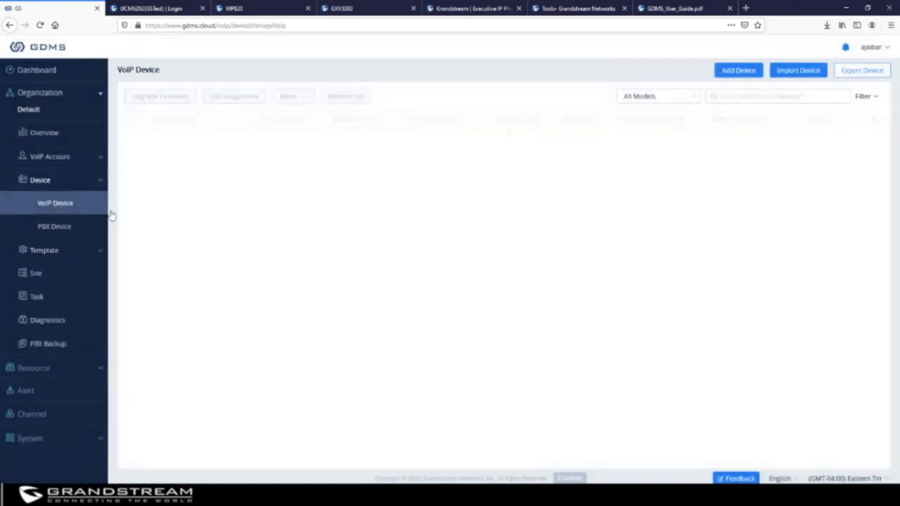
drag(213, 141, 151, 140)
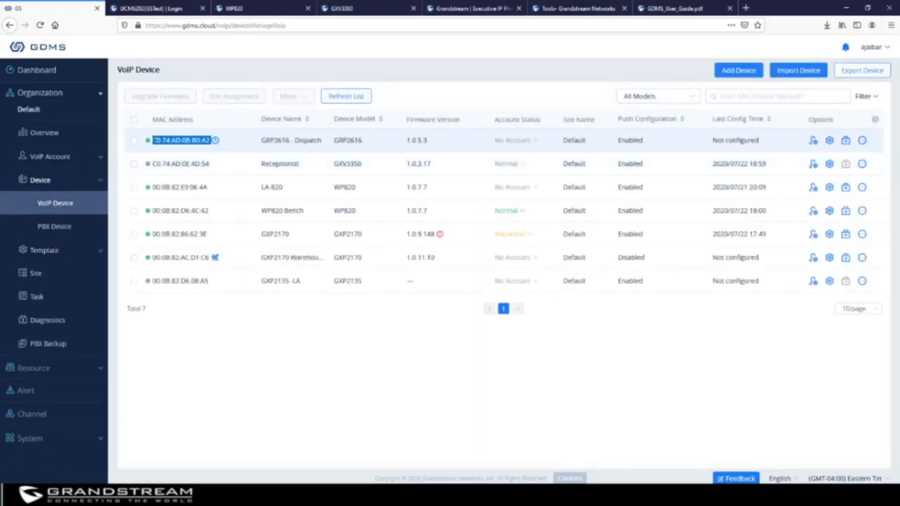
click(47, 252)
click(55, 276)
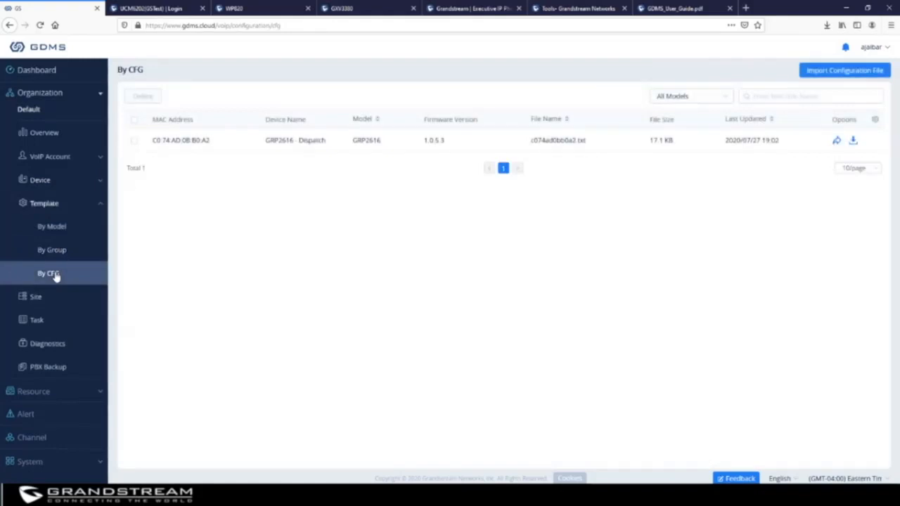
click(861, 77)
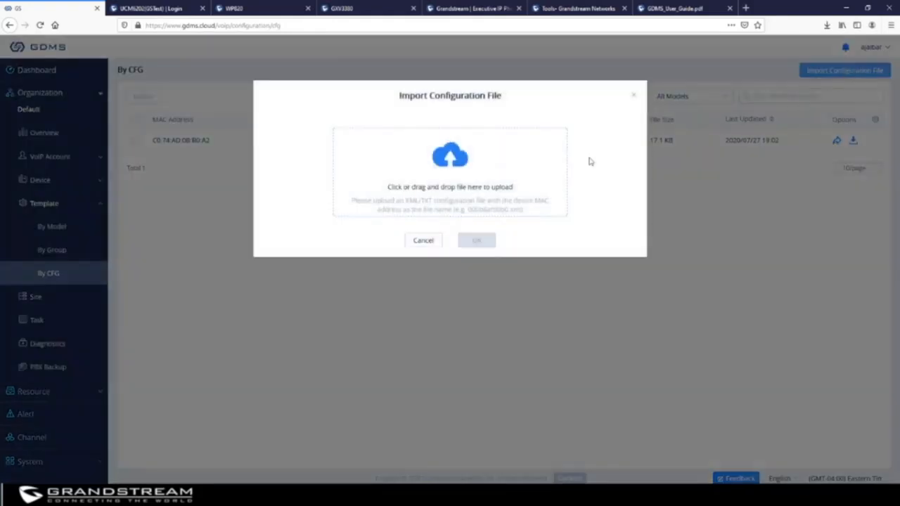
click(459, 155)
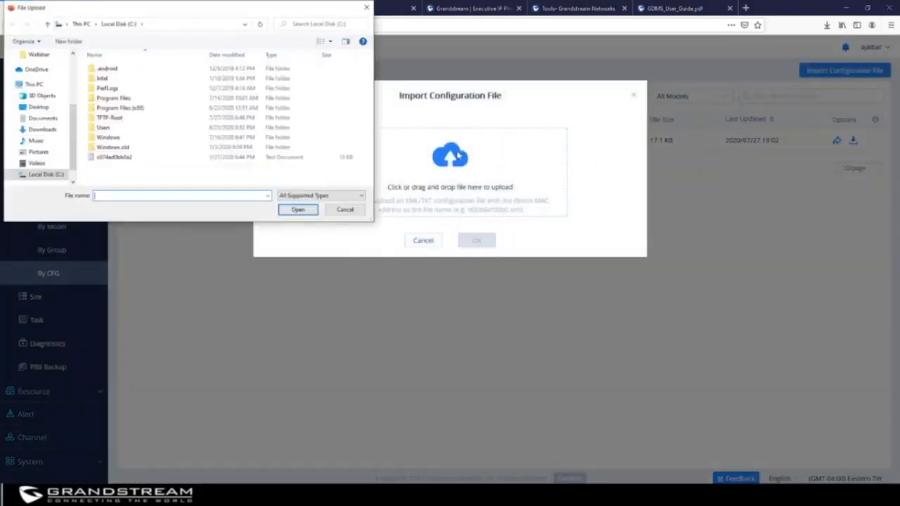
click(121, 118)
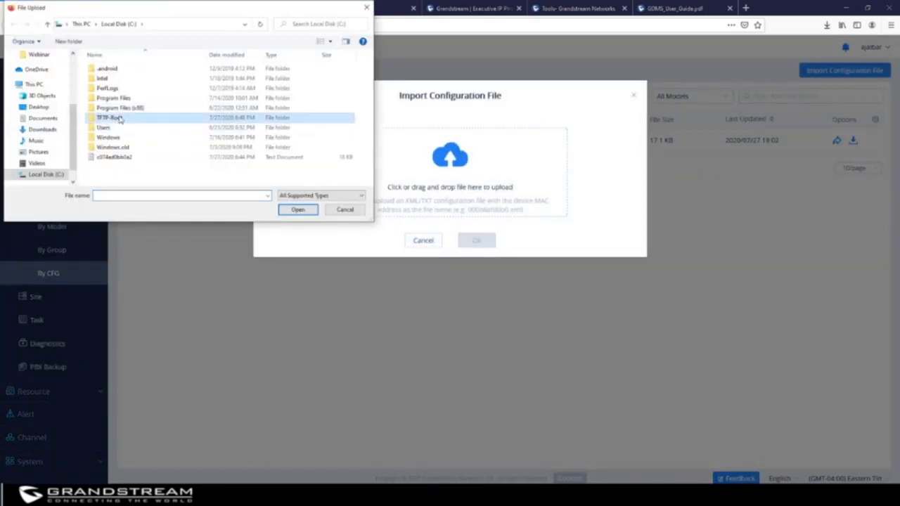
double_click(120, 119)
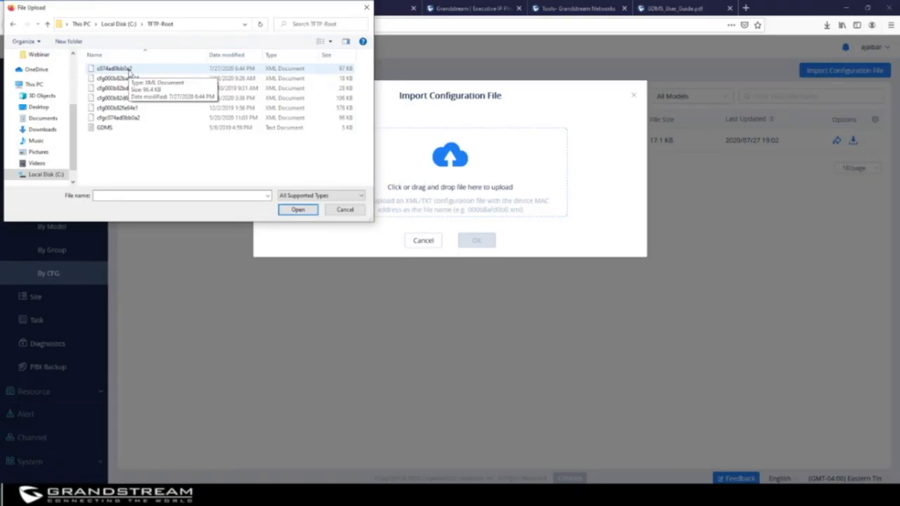
click(367, 7)
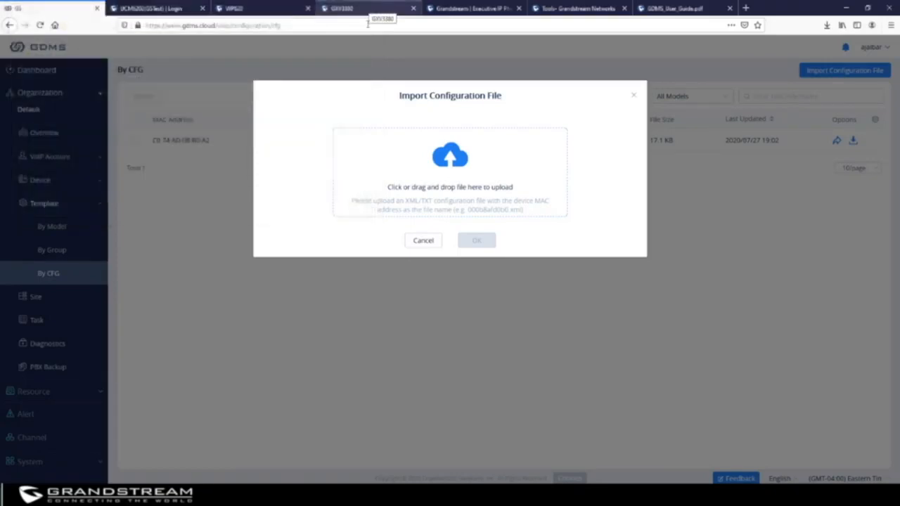
click(426, 241)
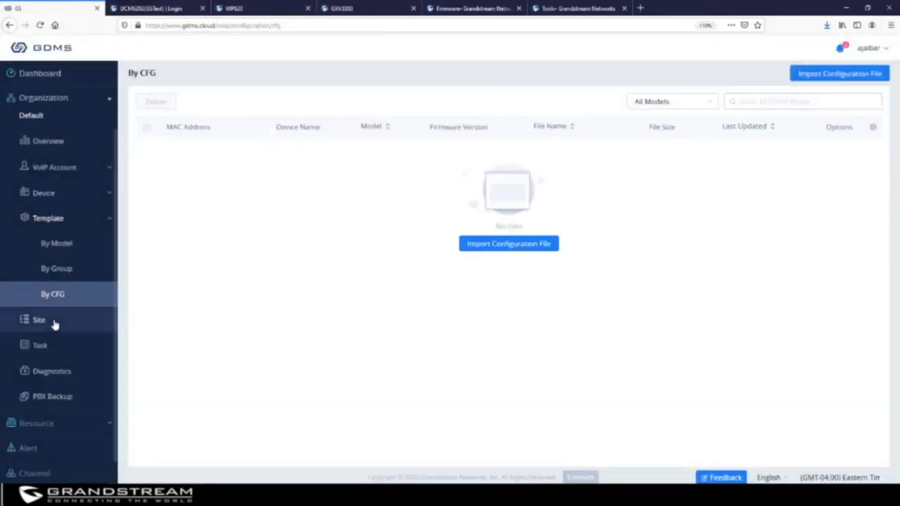
Go to the Site page listing four sites and bring up the Add Site form.
click(54, 322)
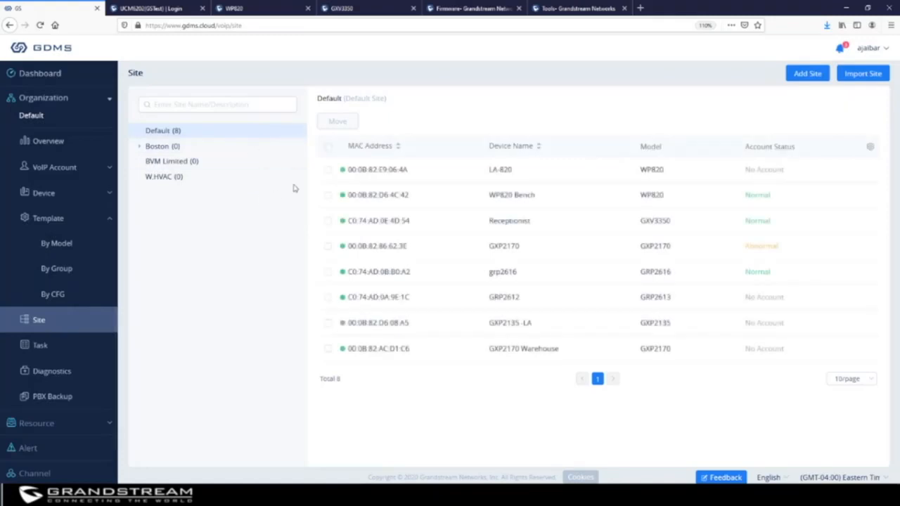
mouse_move(296, 188)
Create the 'Dallas Branch Office' site with the description '123 main st'.
click(807, 76)
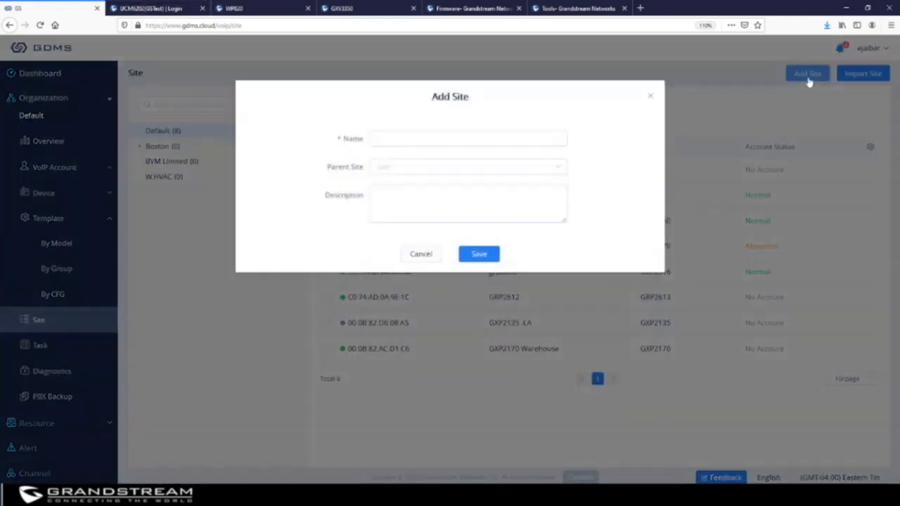
click(444, 139)
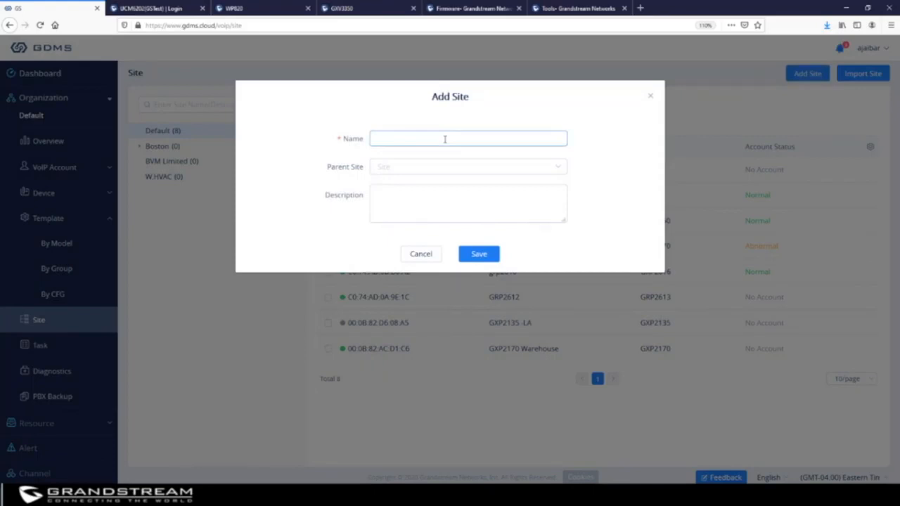
text(Dallas Branch Office)
click(415, 172)
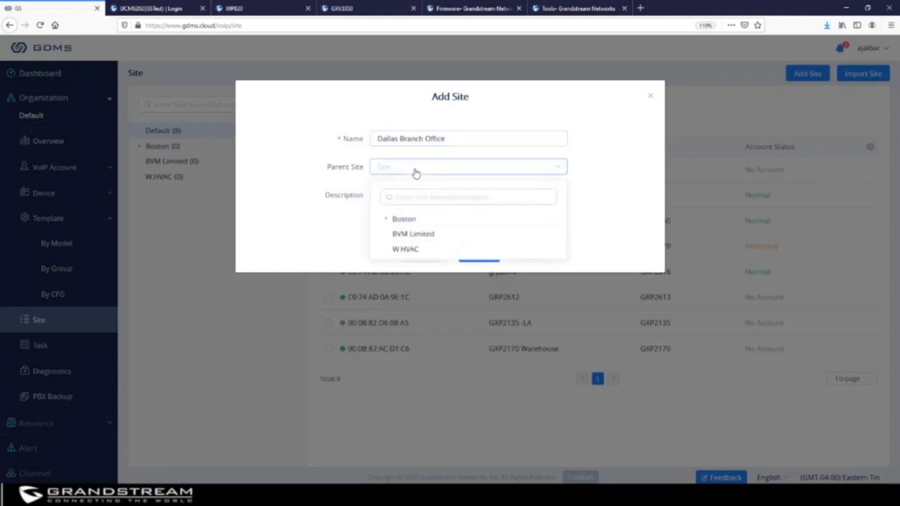
click(478, 193)
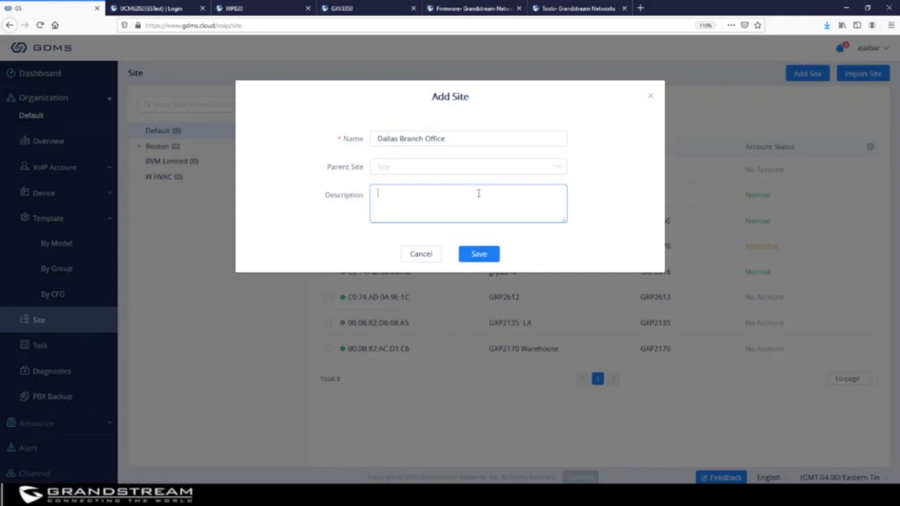
text(123 main st)
click(479, 254)
Add a 'Cambridge' site with Boston as its parent site.
mouse_move(187, 182)
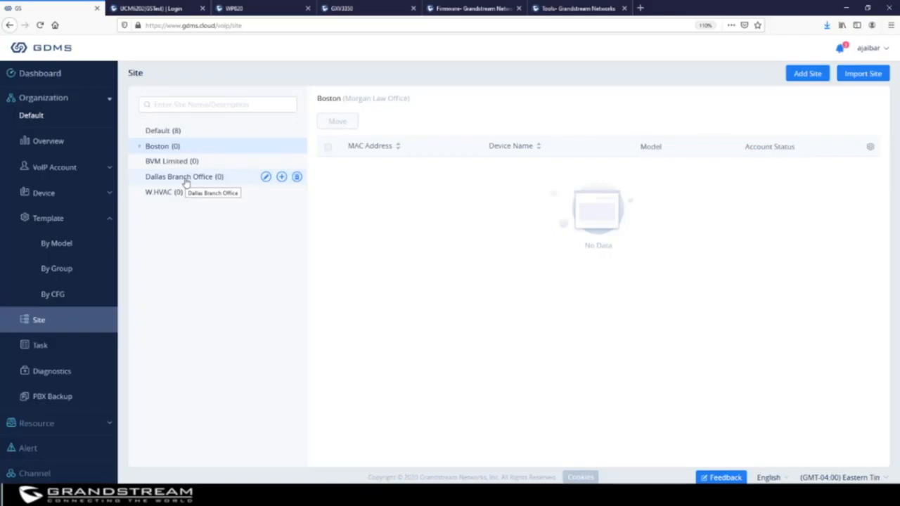
click(282, 178)
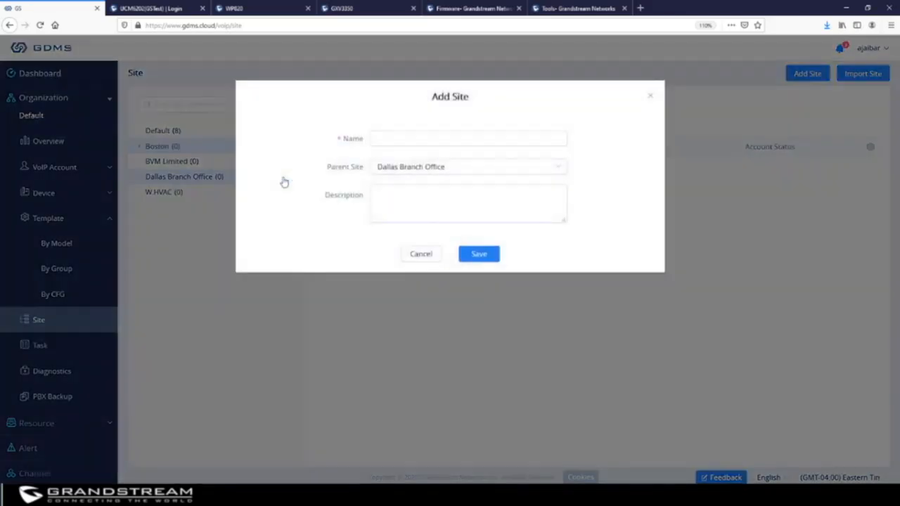
click(462, 169)
click(417, 218)
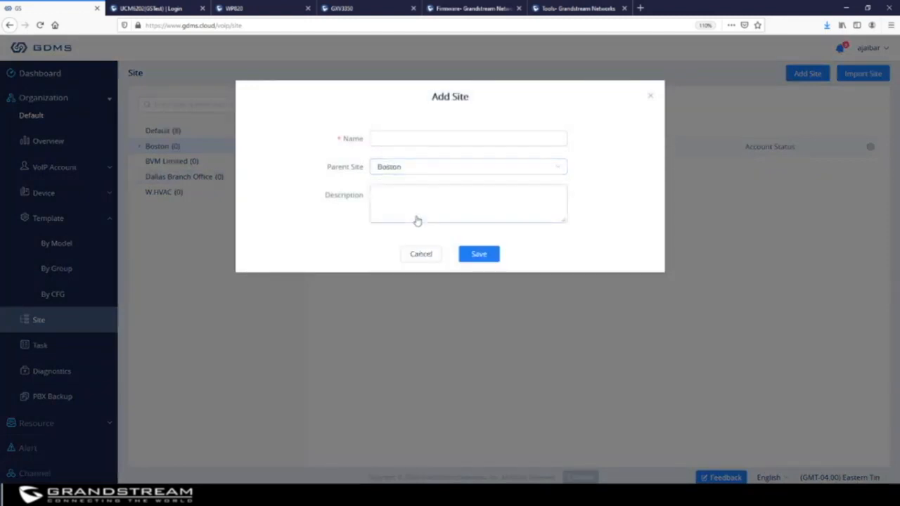
click(418, 139)
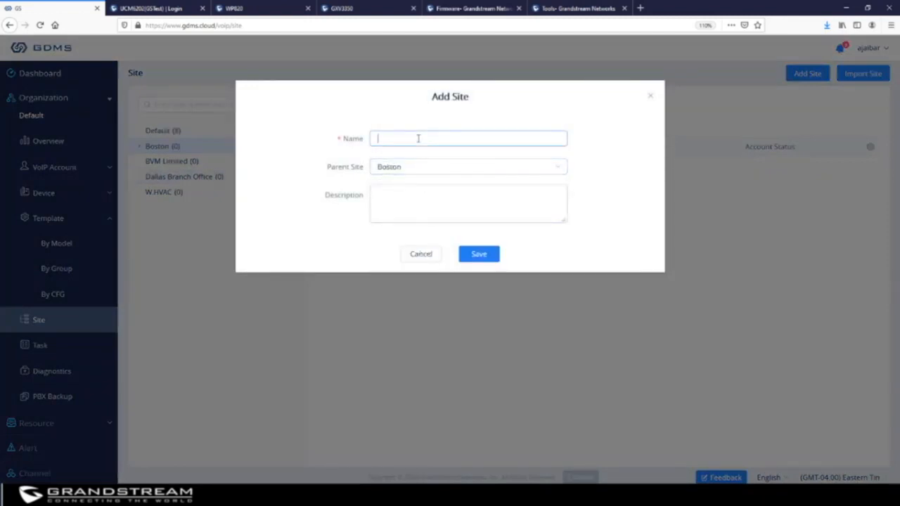
text(Cambridge)
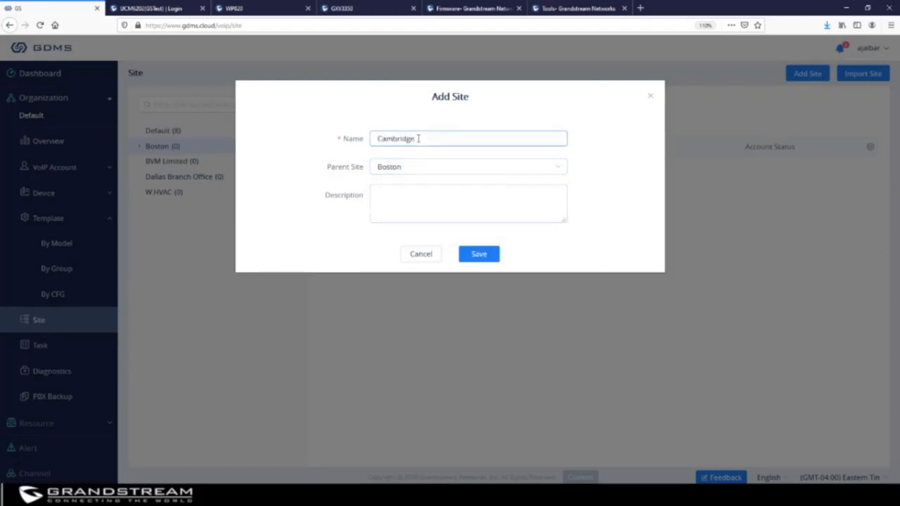
click(486, 255)
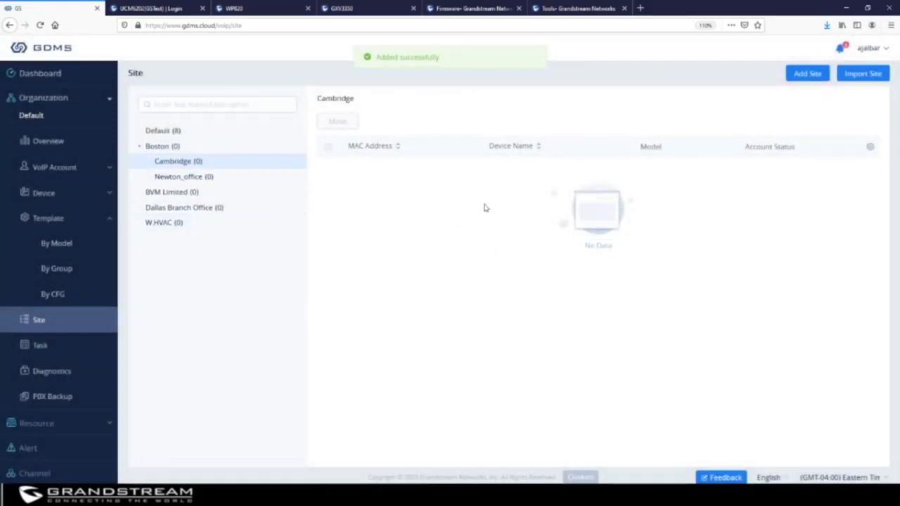
mouse_move(186, 165)
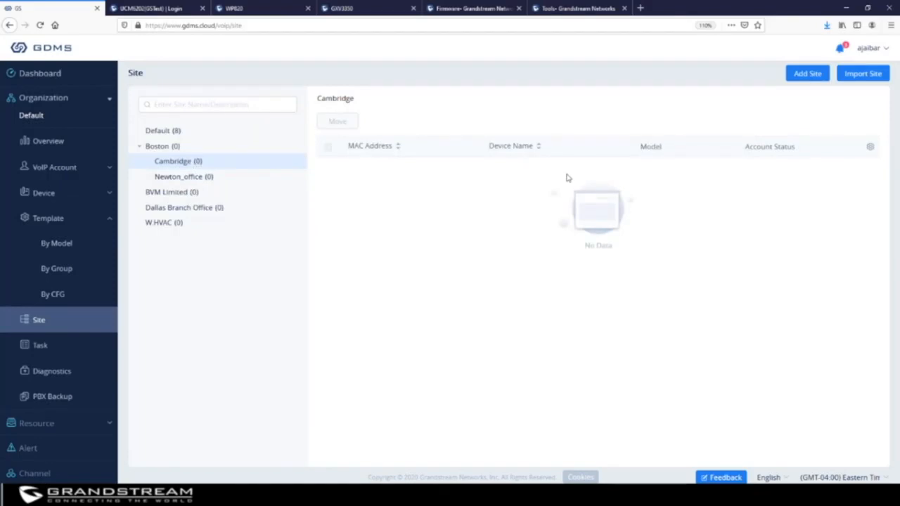
Download the site import template, then bring up the Task list.
click(863, 73)
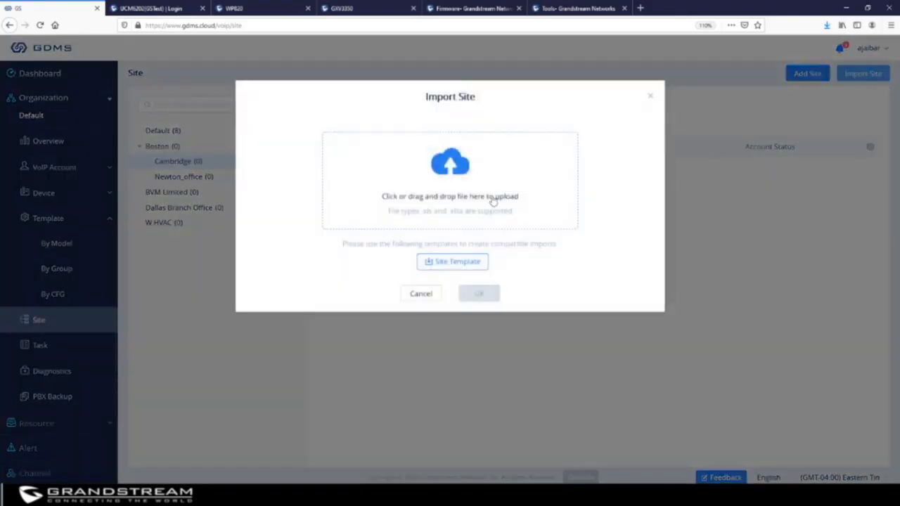
click(455, 264)
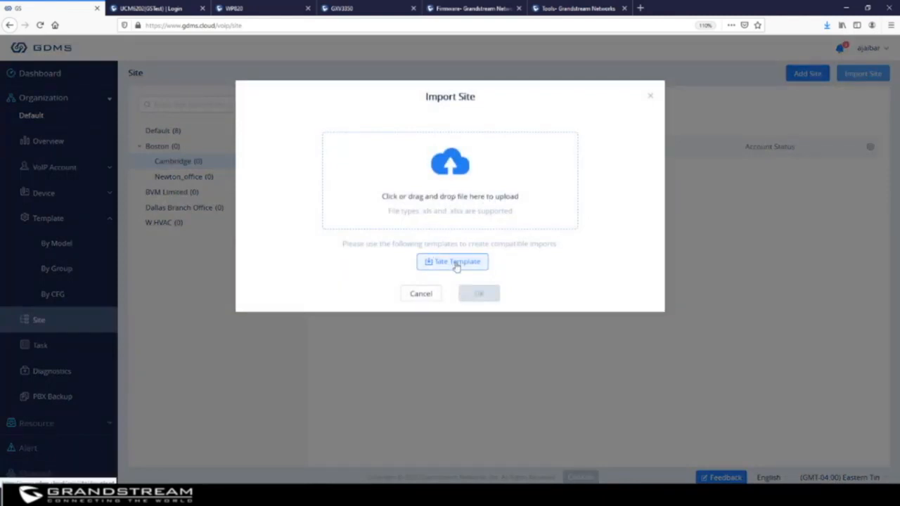
click(651, 97)
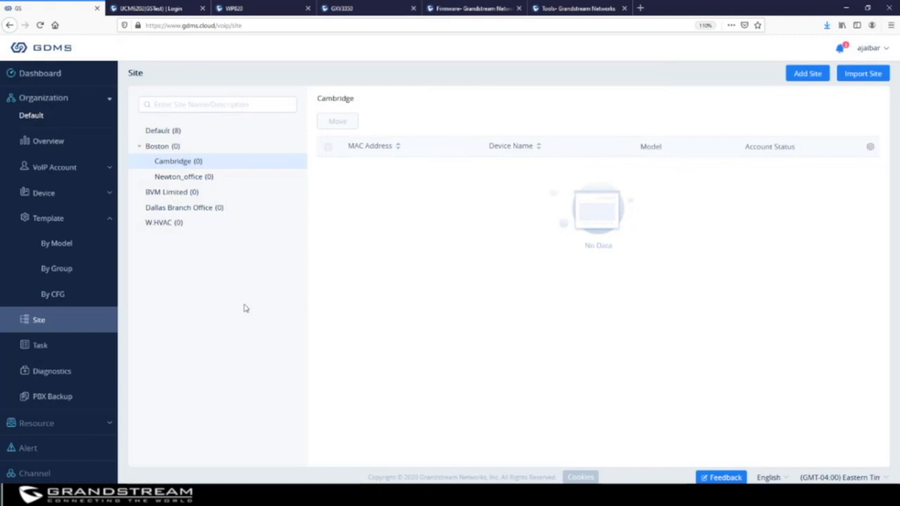
click(40, 349)
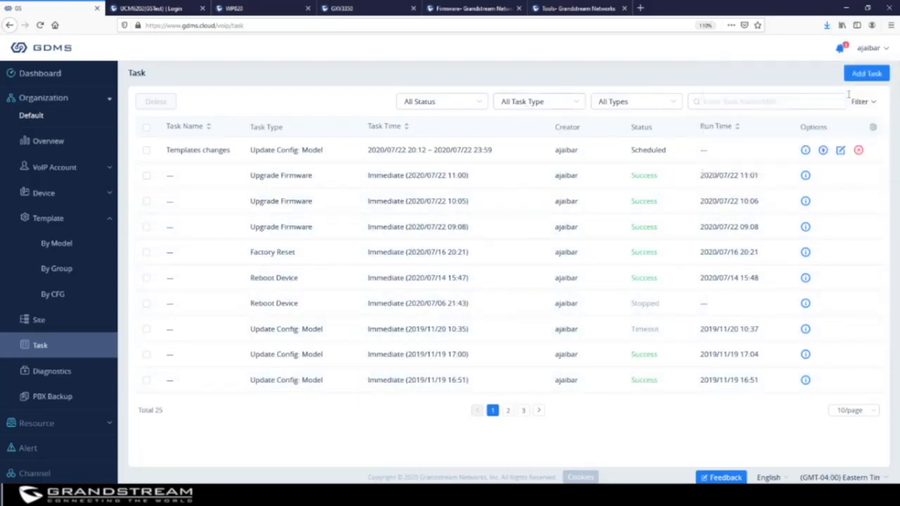
Start a task named 'firmware Upgrade GRP2616' repeating monthly on the fourth Saturday.
click(867, 74)
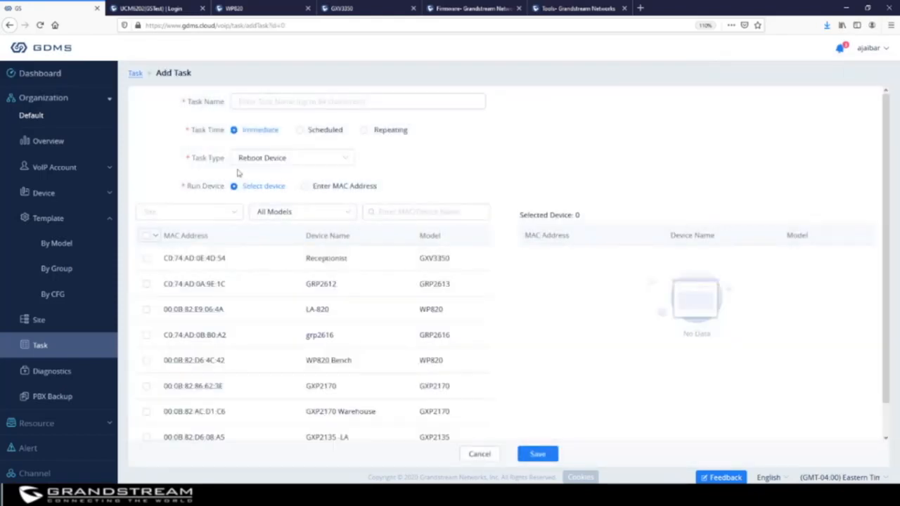
click(267, 102)
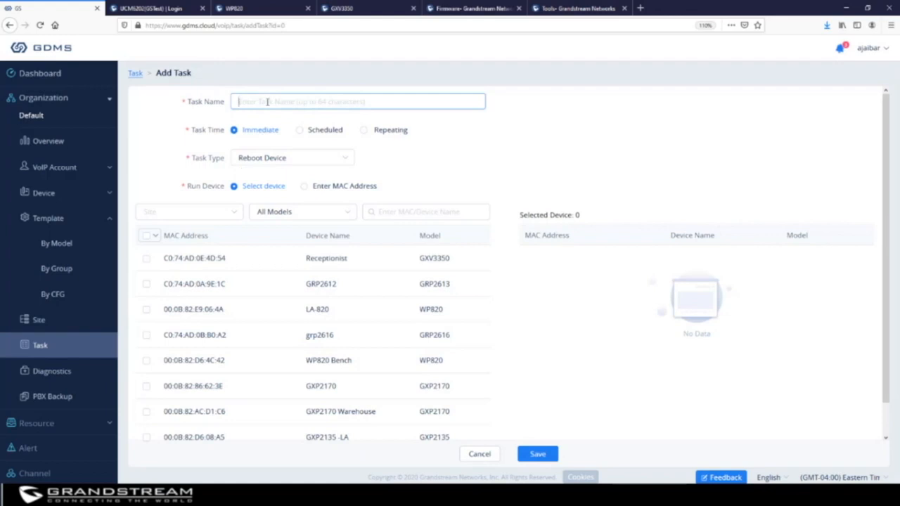
text(firmware Upgrade GR)
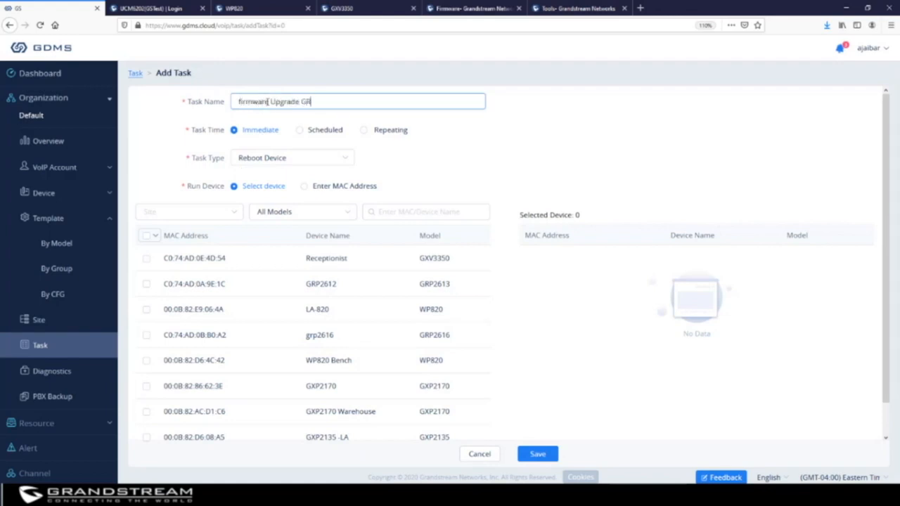
text(P2616)
click(299, 131)
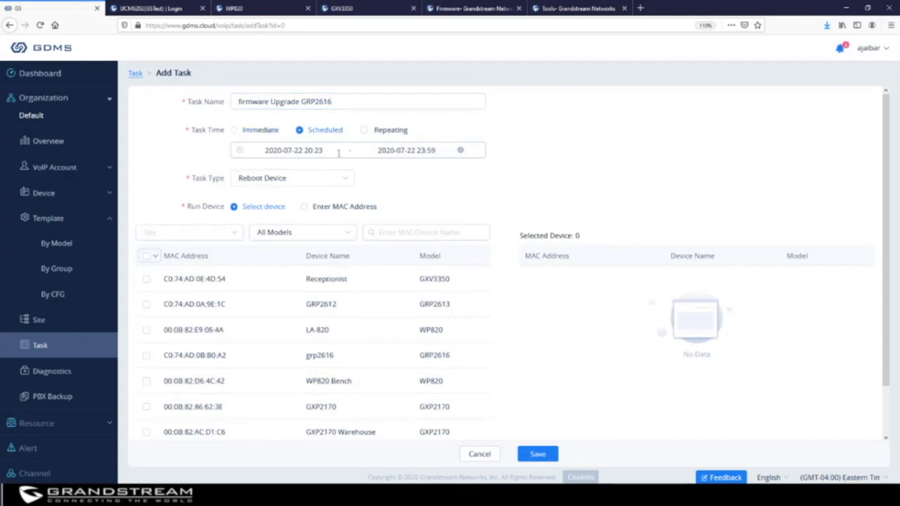
click(363, 131)
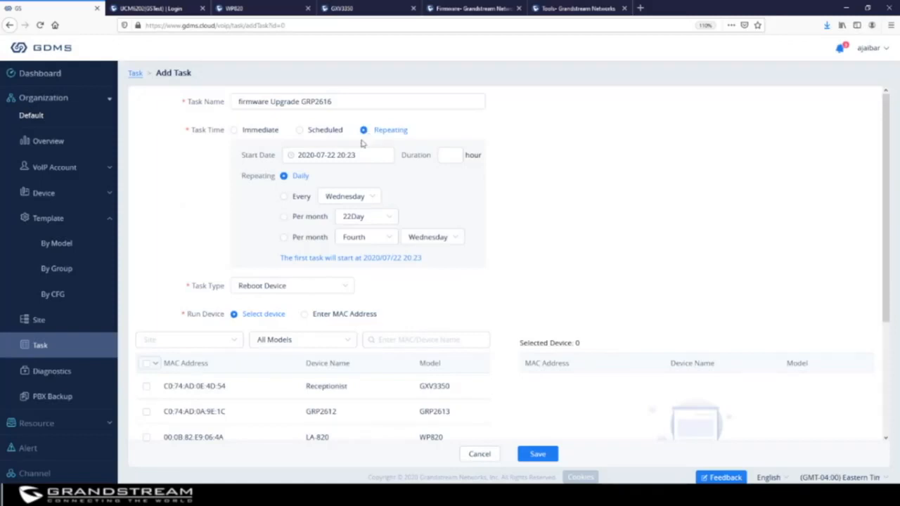
click(284, 199)
click(284, 218)
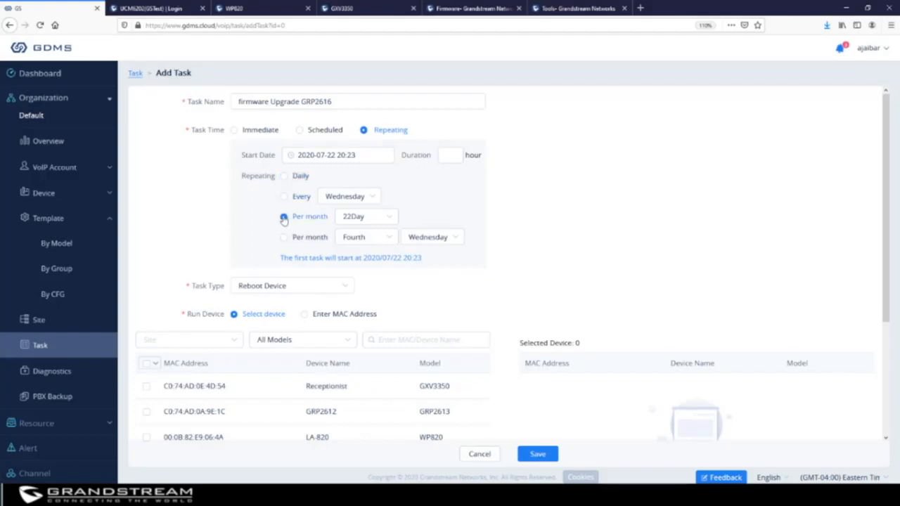
click(355, 217)
scroll(371, 291, up, 5)
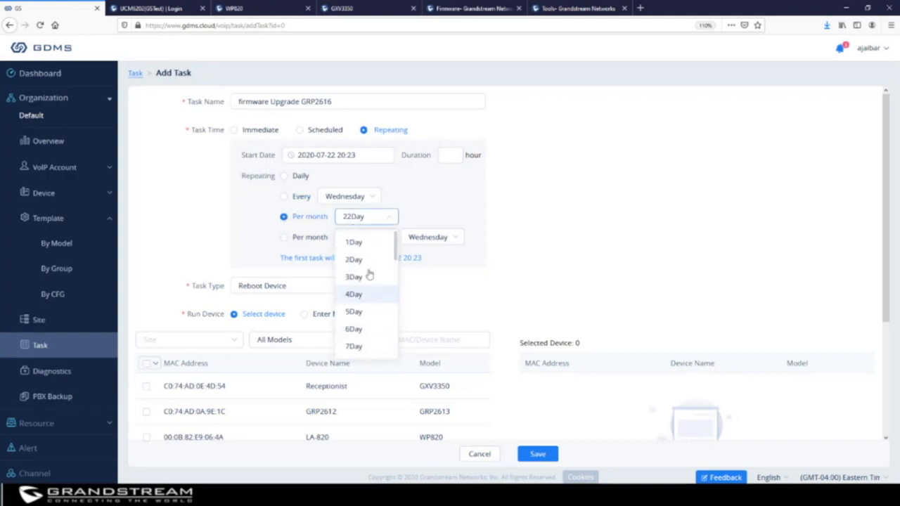
click(360, 244)
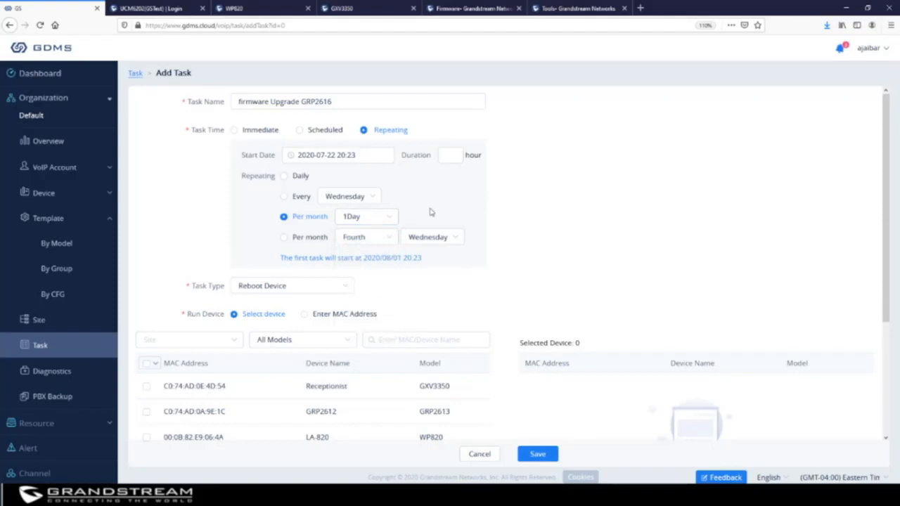
click(284, 238)
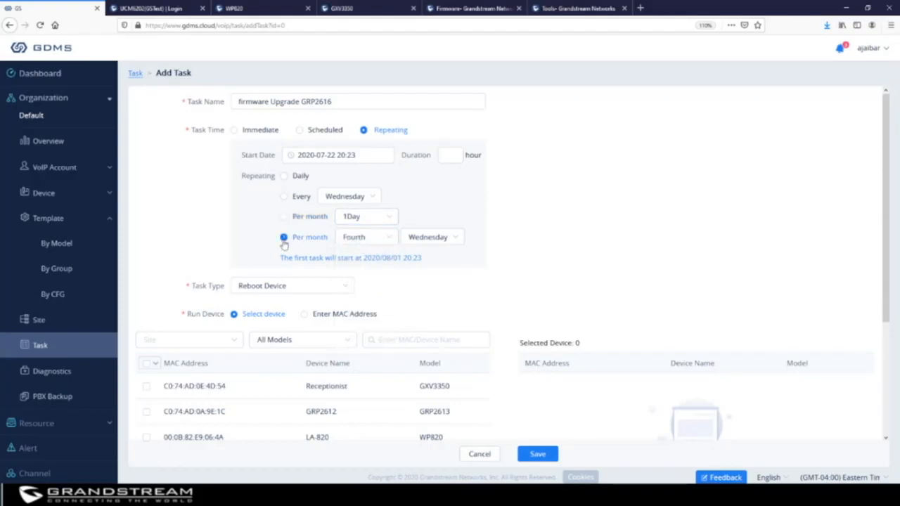
click(426, 242)
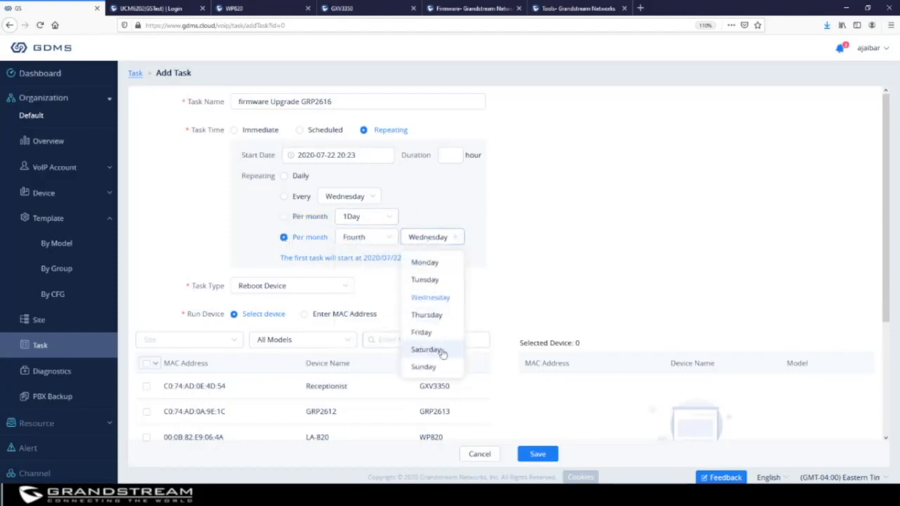
click(438, 344)
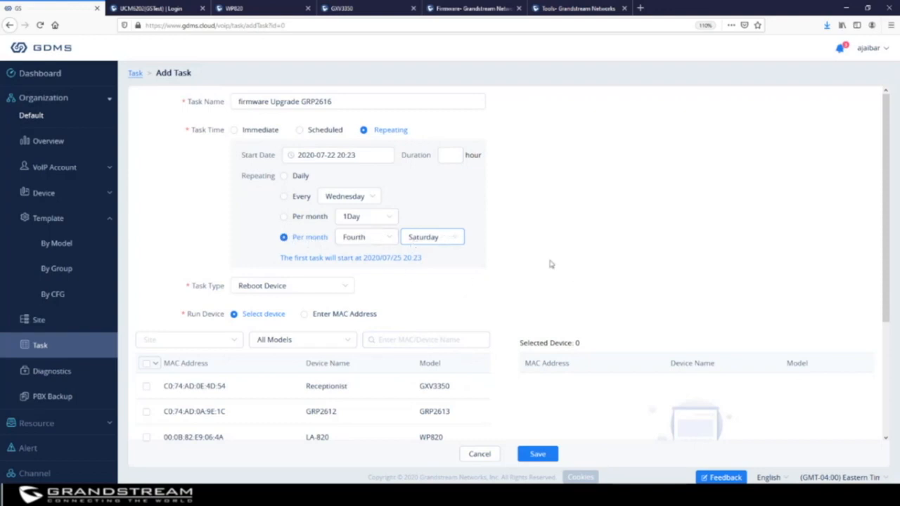
Make it a sequential firmware upgrade of GRP2616 phones to 1.0.3.6, from any current firmware.
scroll(548, 238, down, 1)
scroll(548, 238, down, 3)
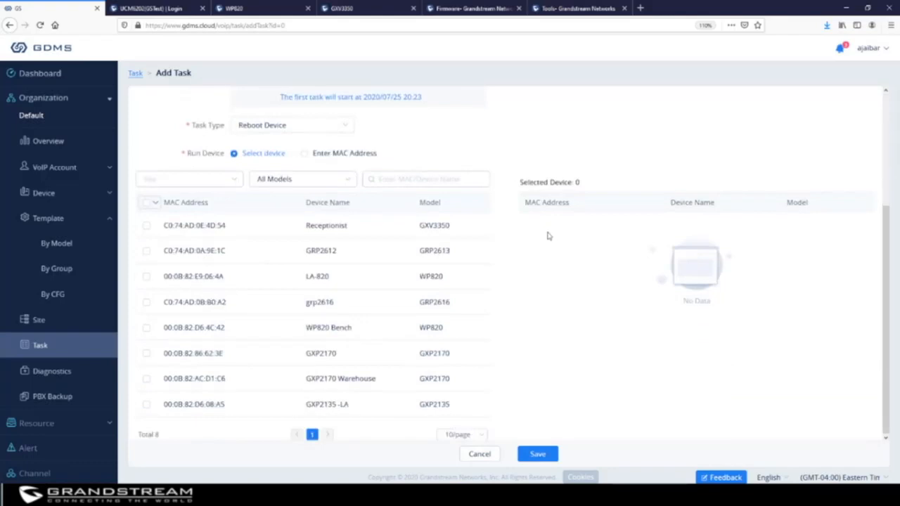
click(311, 126)
click(272, 185)
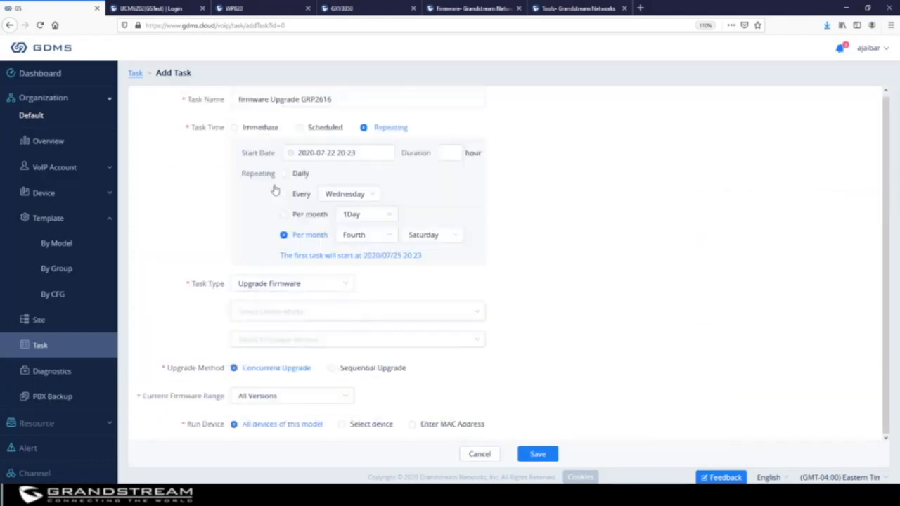
click(303, 317)
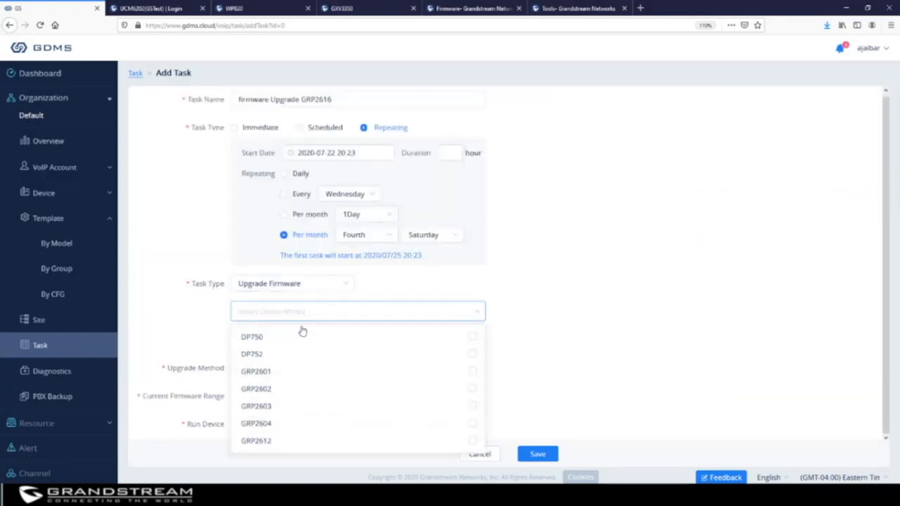
scroll(304, 363, down, 4)
click(302, 342)
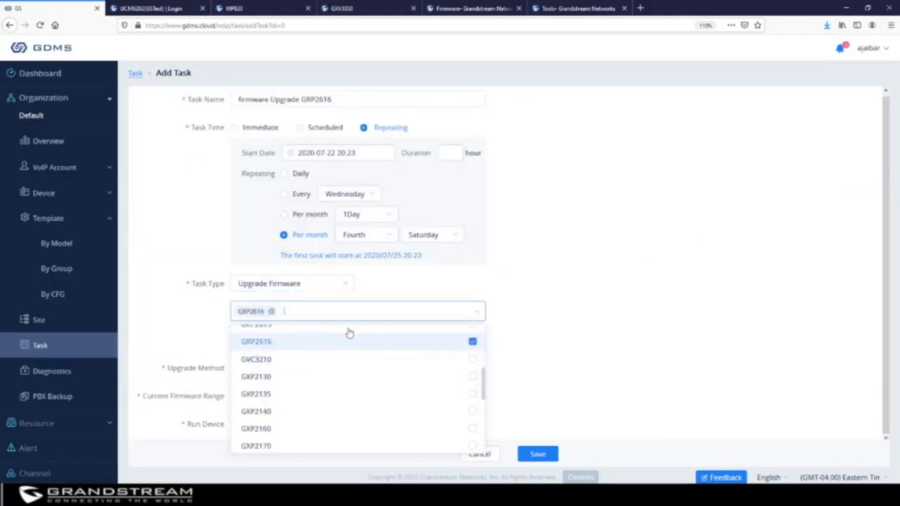
click(629, 259)
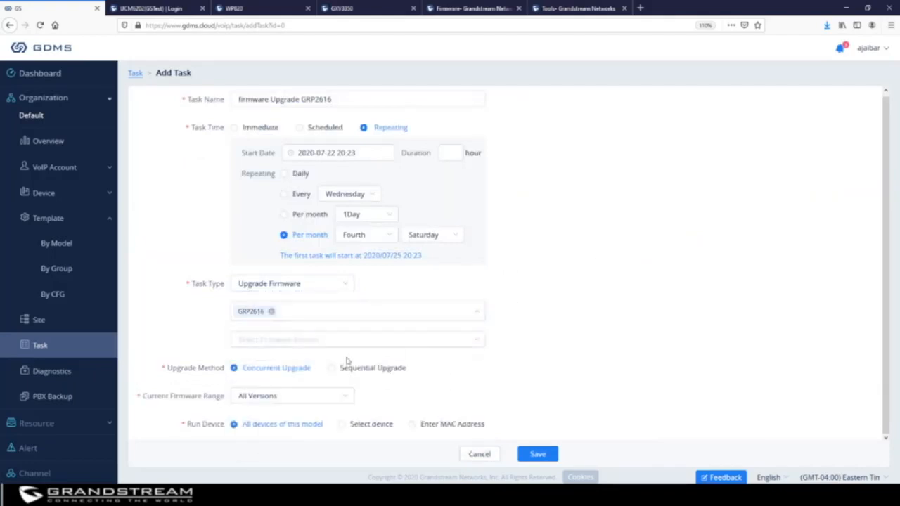
click(317, 342)
click(301, 366)
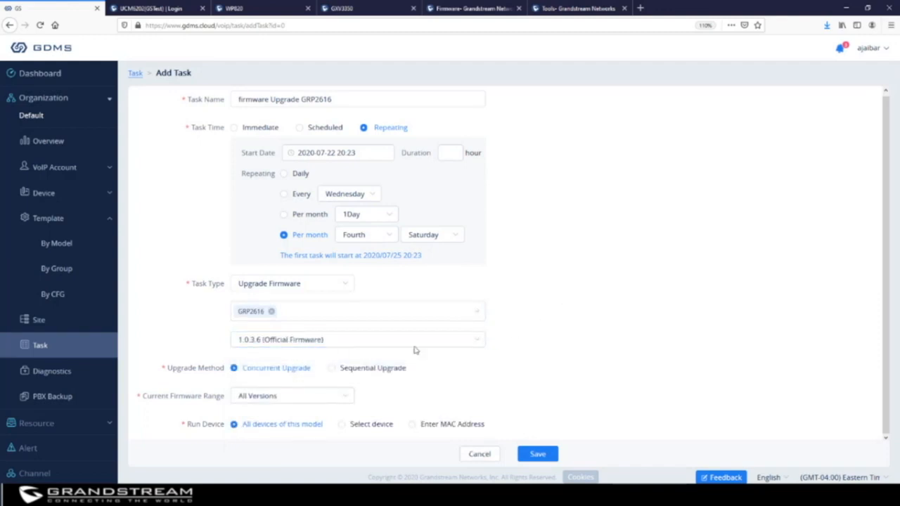
click(331, 372)
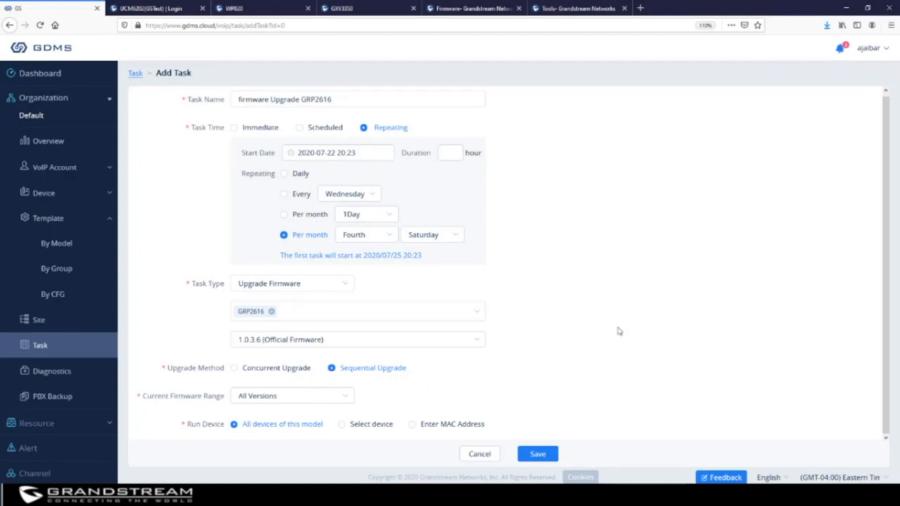
click(270, 398)
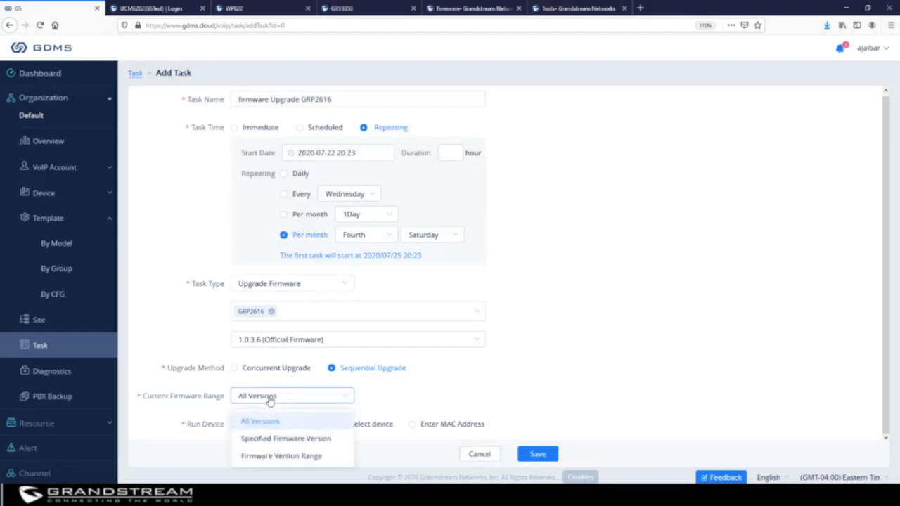
click(271, 422)
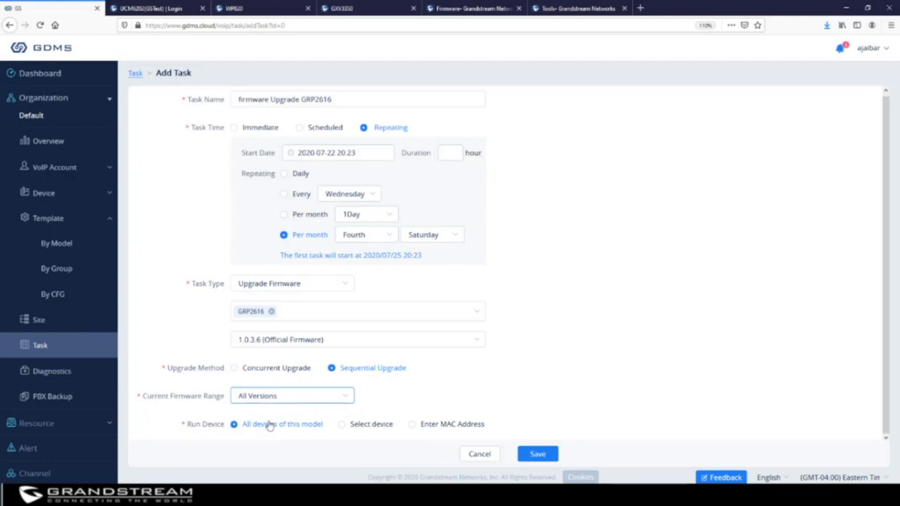
Select the grp2616 phone as the task's specific target device.
click(344, 426)
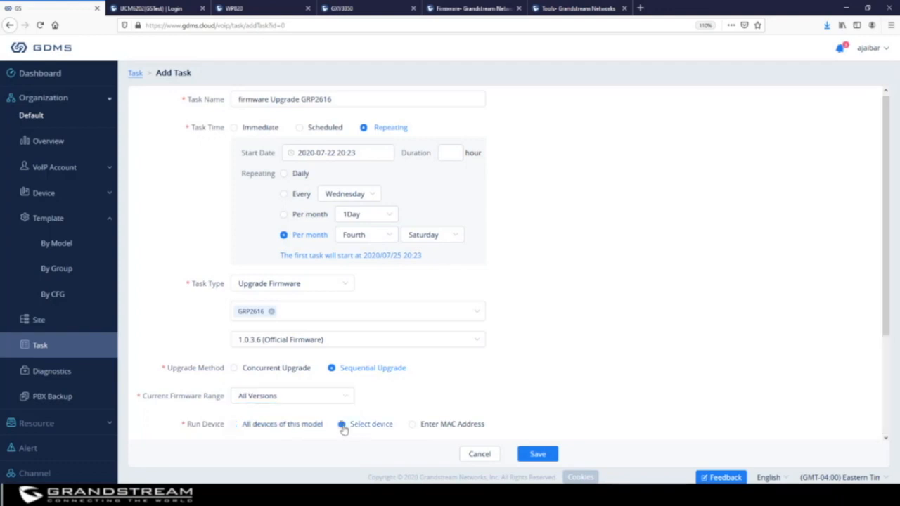
scroll(608, 352, down, 3)
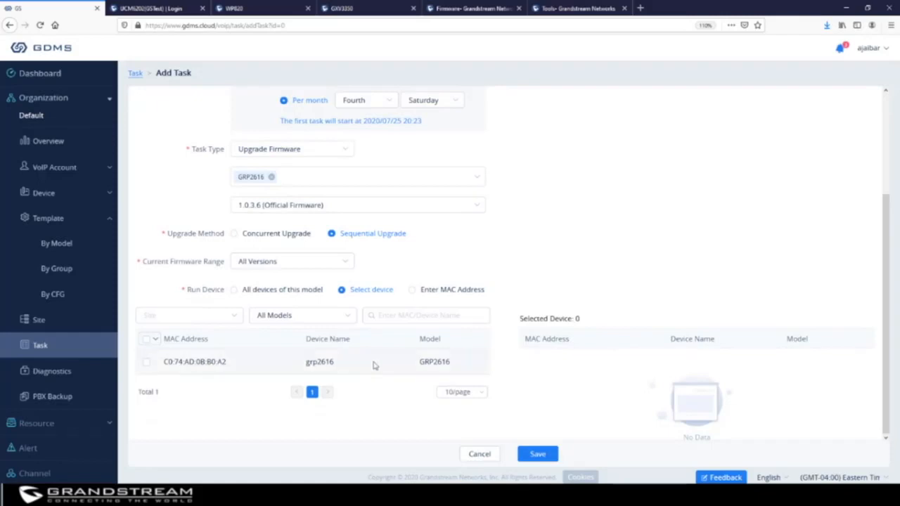
click(235, 290)
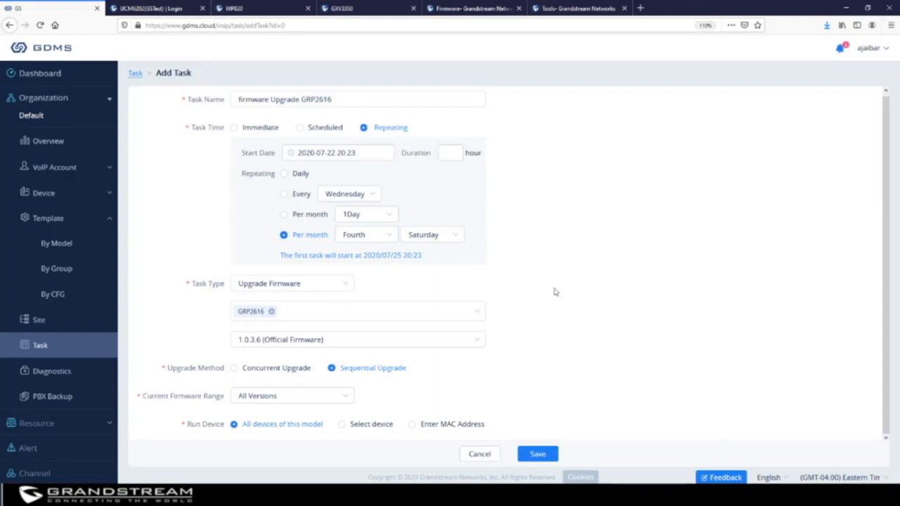
click(354, 428)
scroll(580, 342, down, 2)
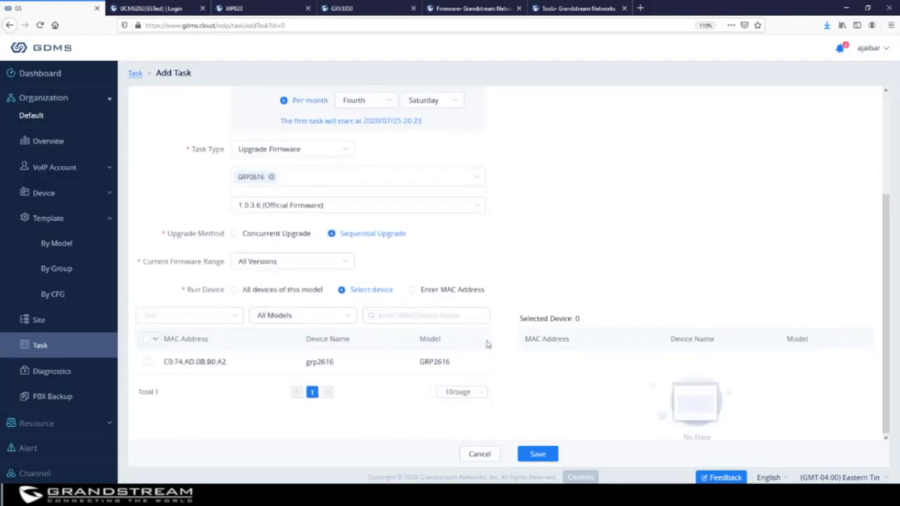
click(146, 363)
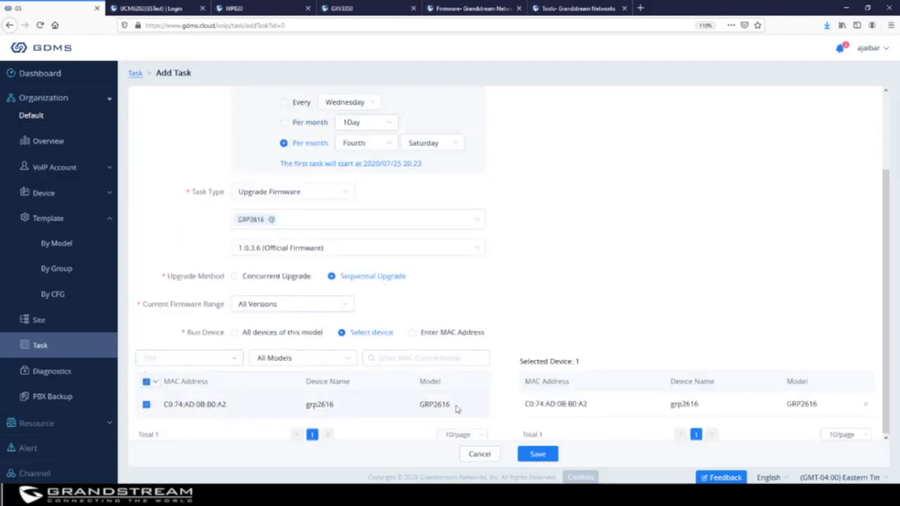
click(415, 332)
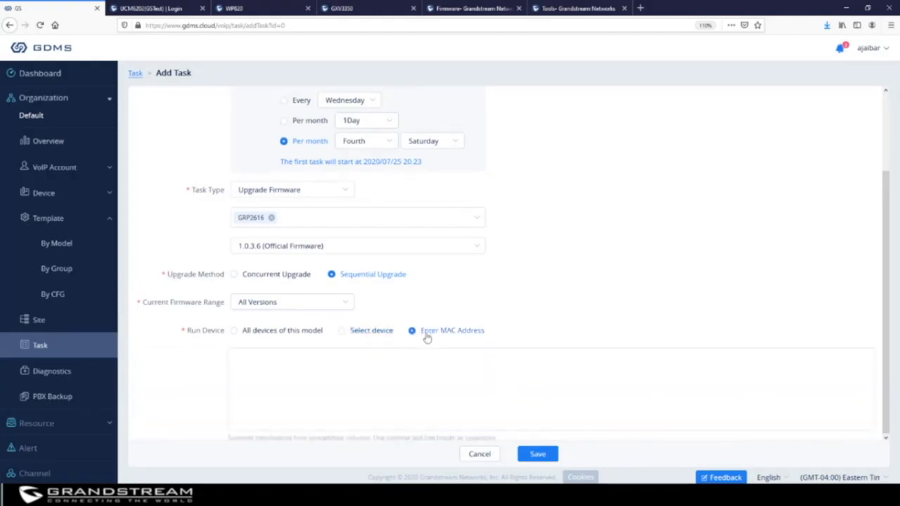
click(373, 376)
click(342, 332)
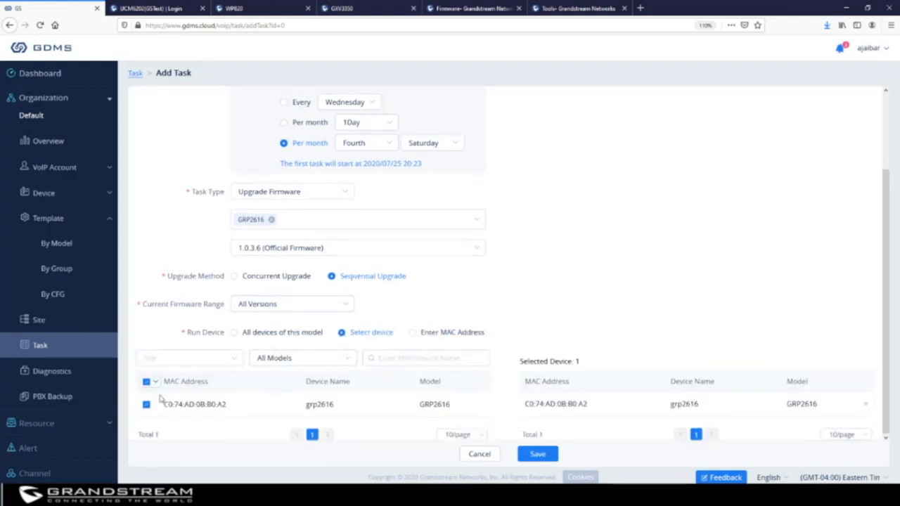
Save the scheduled firmware upgrade task so it tops the task list.
click(537, 454)
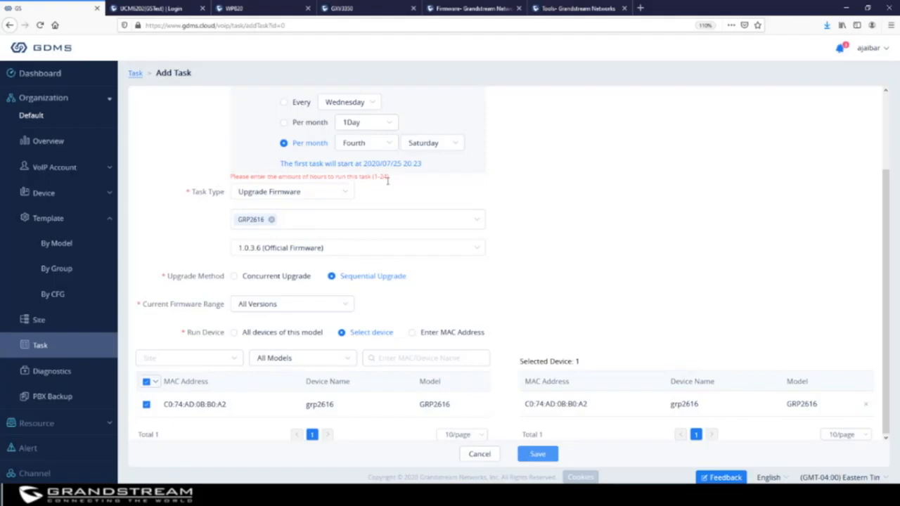
scroll(528, 187, up, 3)
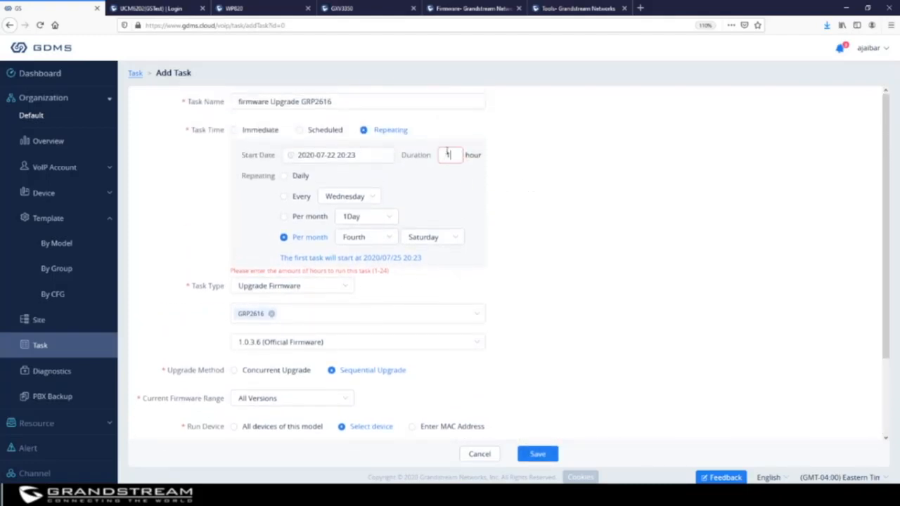
scroll(556, 245, down, 3)
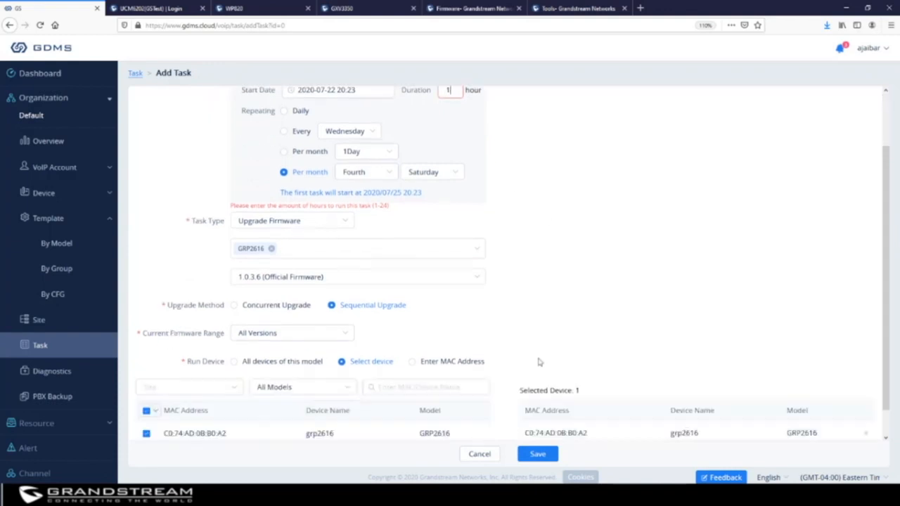
click(538, 454)
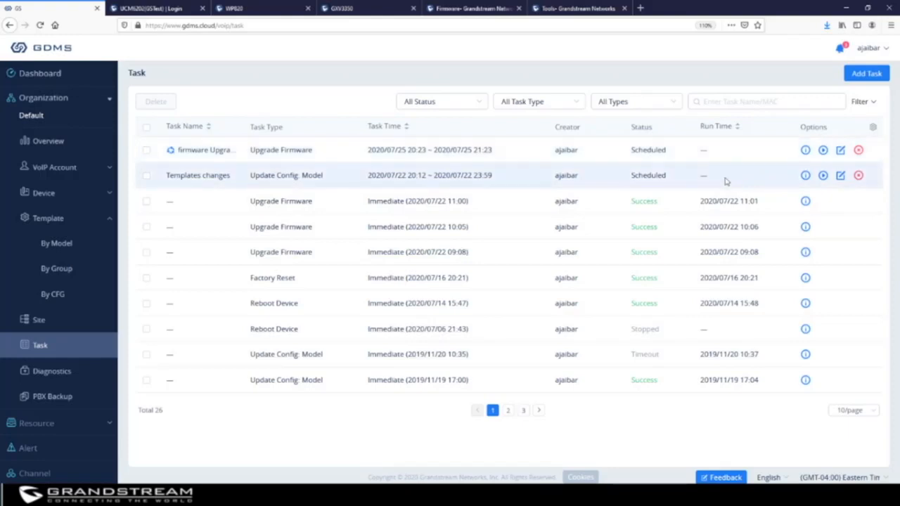
Switch to the Diagnostics page showing the Receptionist GXV3350 still diagnosing.
click(50, 374)
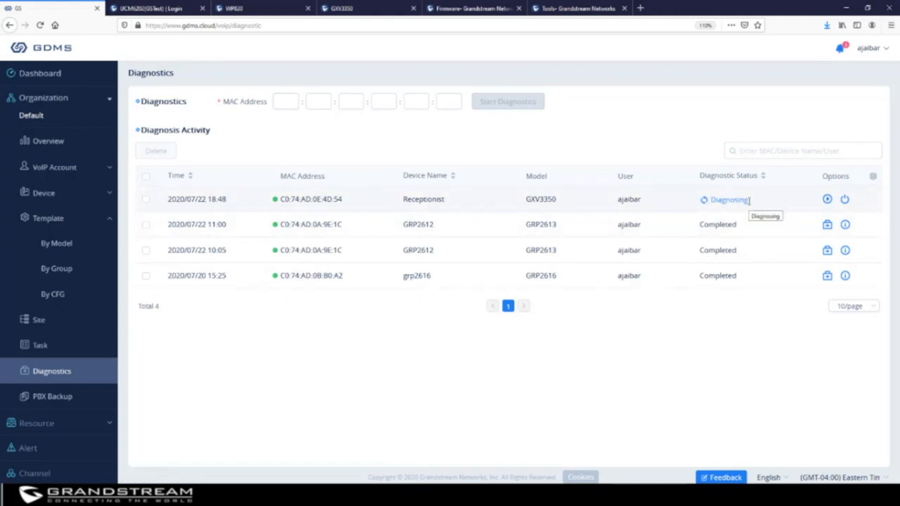
Stop the Receptionist diagnosis and review its Syslog and Capture Trace files.
click(844, 200)
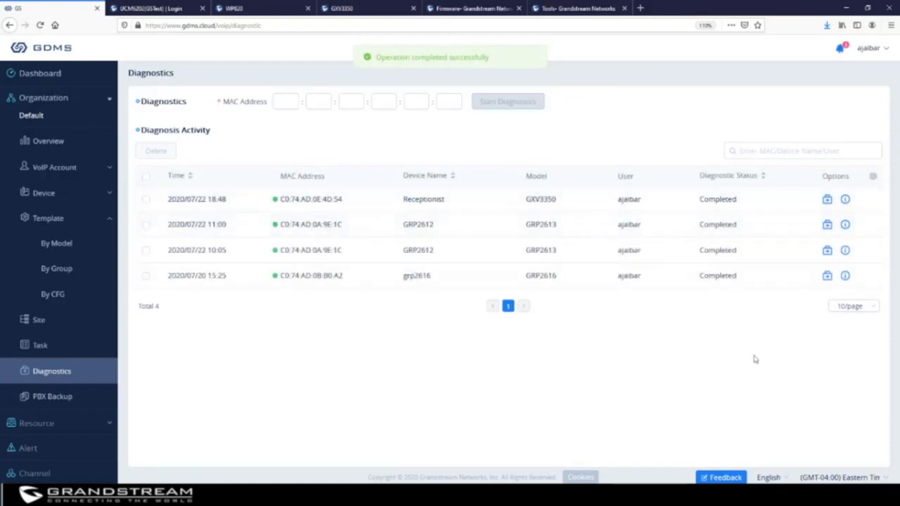
click(845, 200)
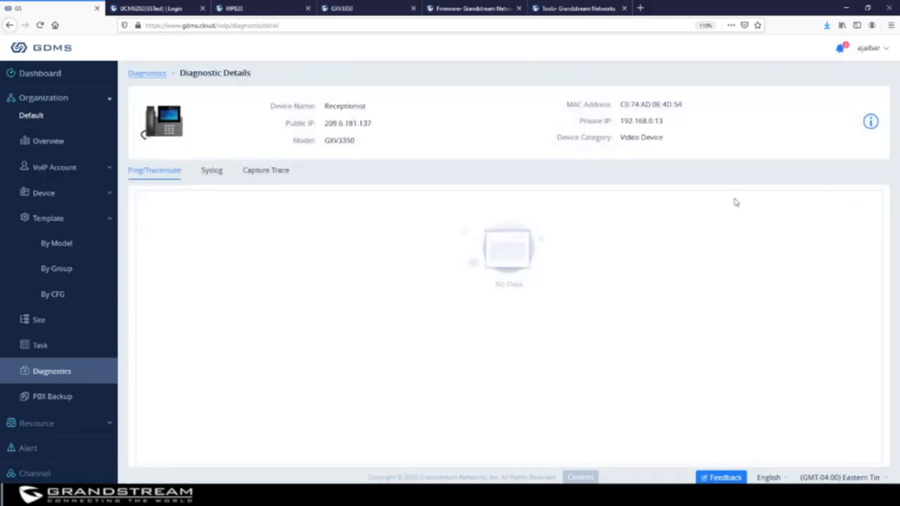
click(208, 171)
click(273, 172)
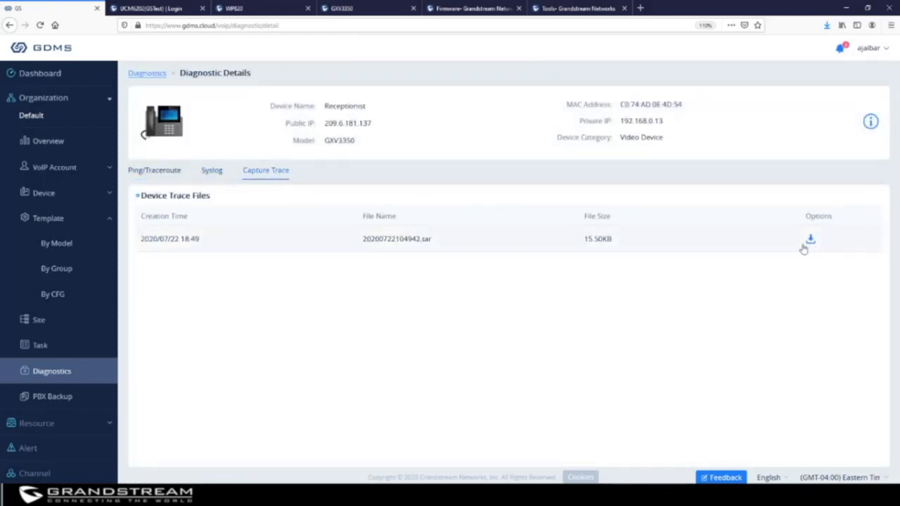
Return to the Diagnostics list, then go to the empty PBX Backup page.
click(55, 372)
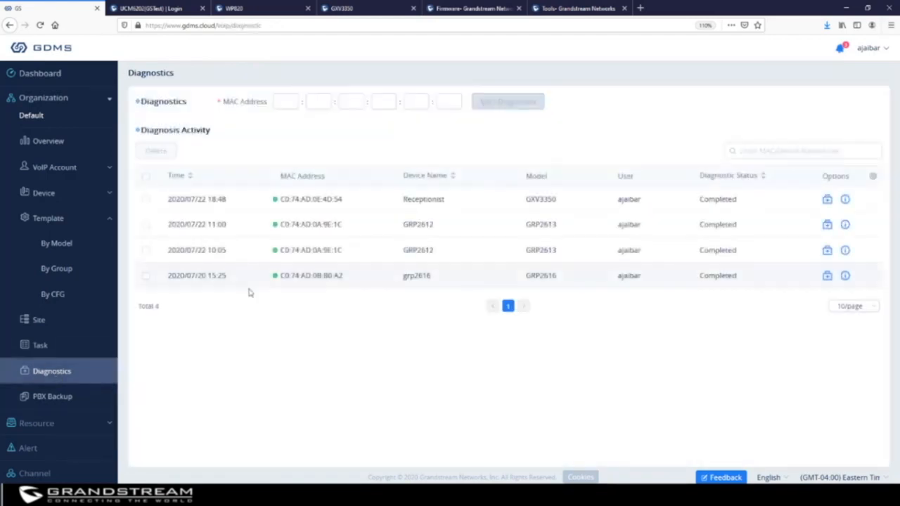
click(288, 100)
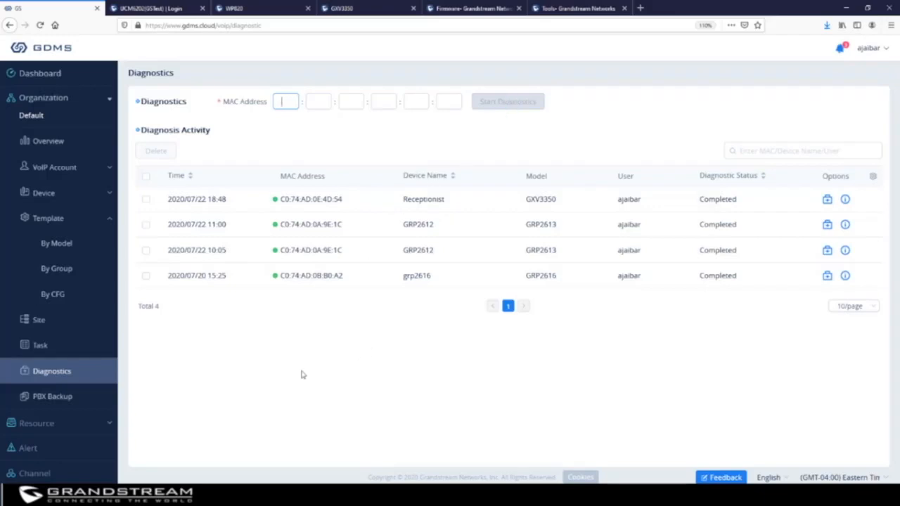
click(53, 397)
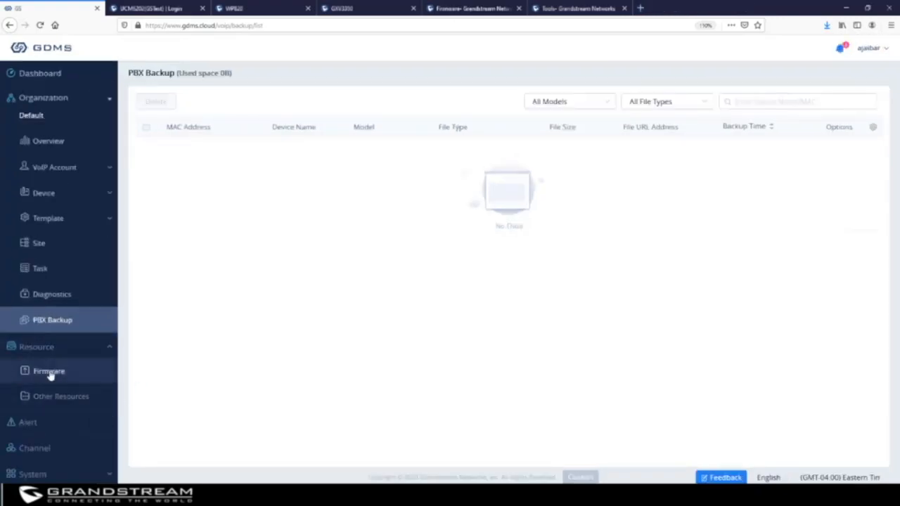
Browse the Official Firmware library through pages 2, 3, 2 and back to 1.
click(49, 373)
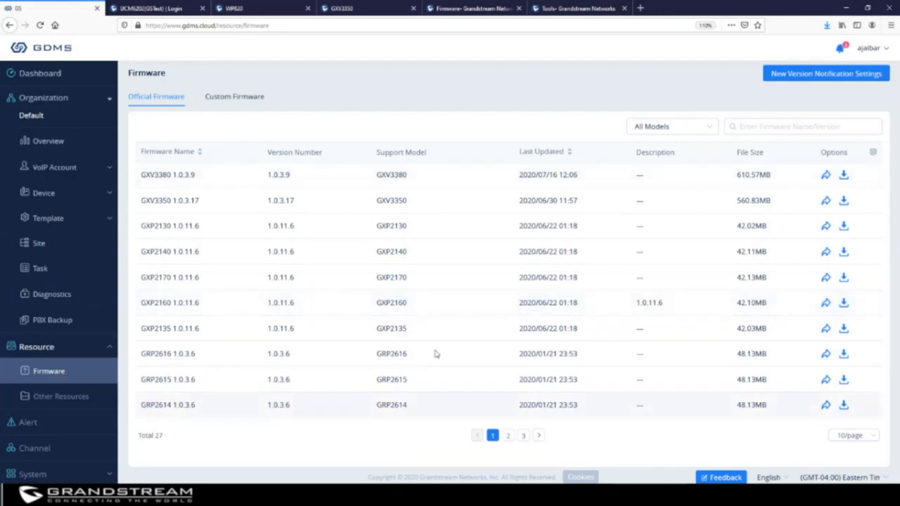
click(508, 436)
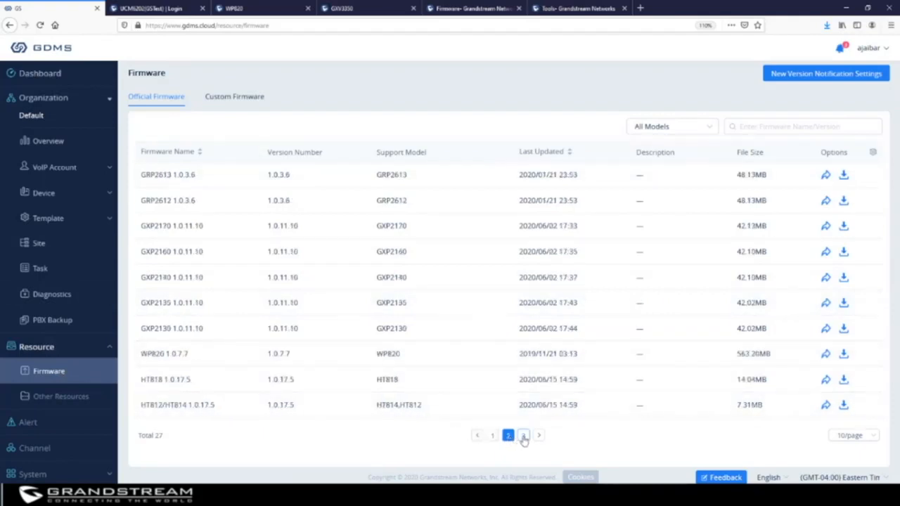
click(523, 436)
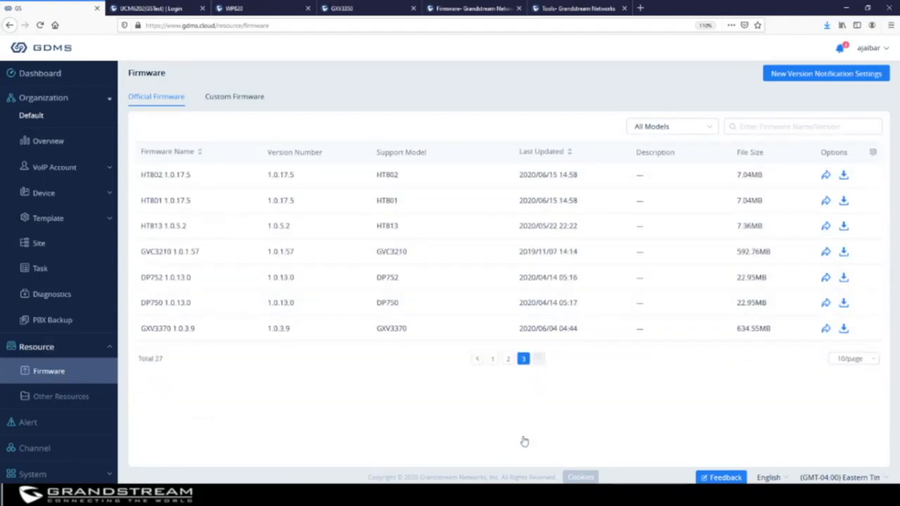
click(508, 359)
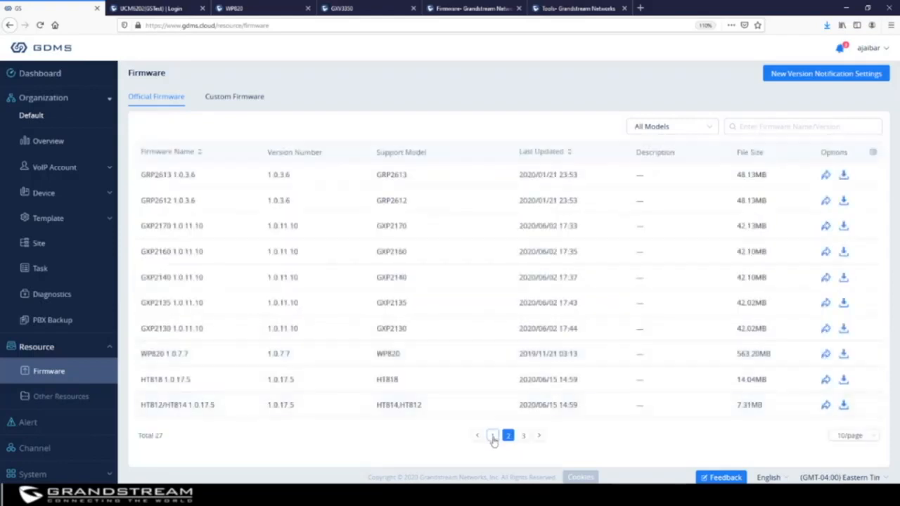
click(492, 435)
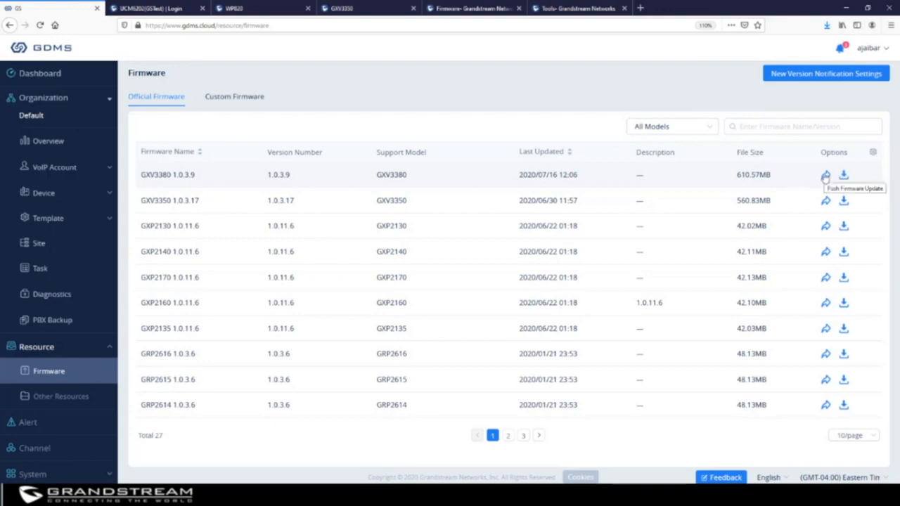
Begin a GXV3350 firmware push to Receptionist, cancel it, and view Other Resources.
click(825, 201)
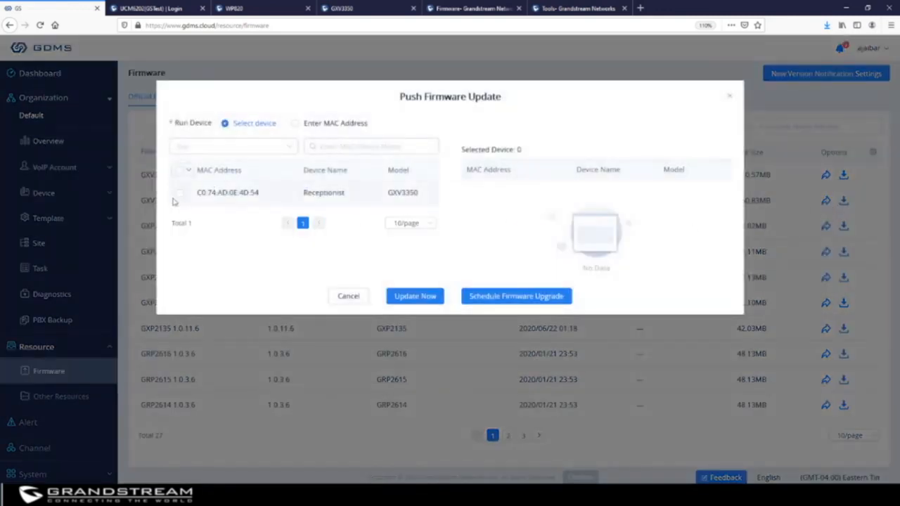
click(180, 194)
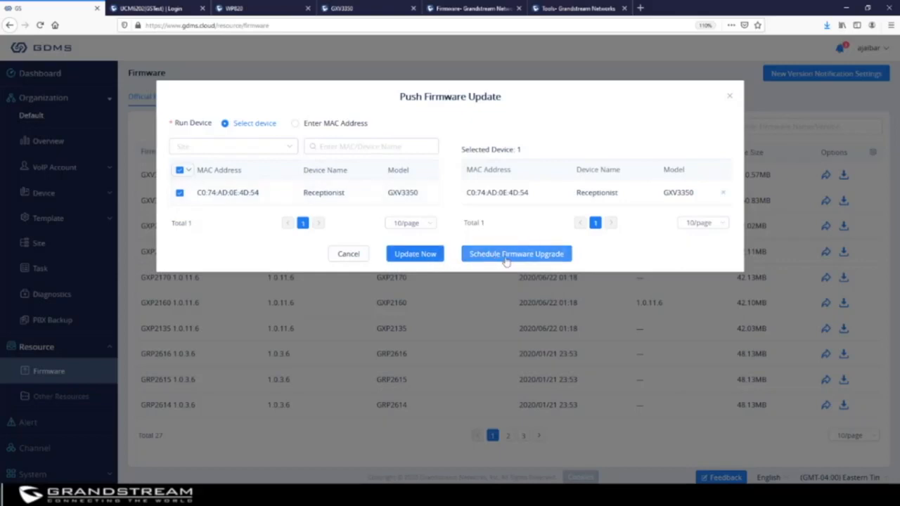
click(730, 99)
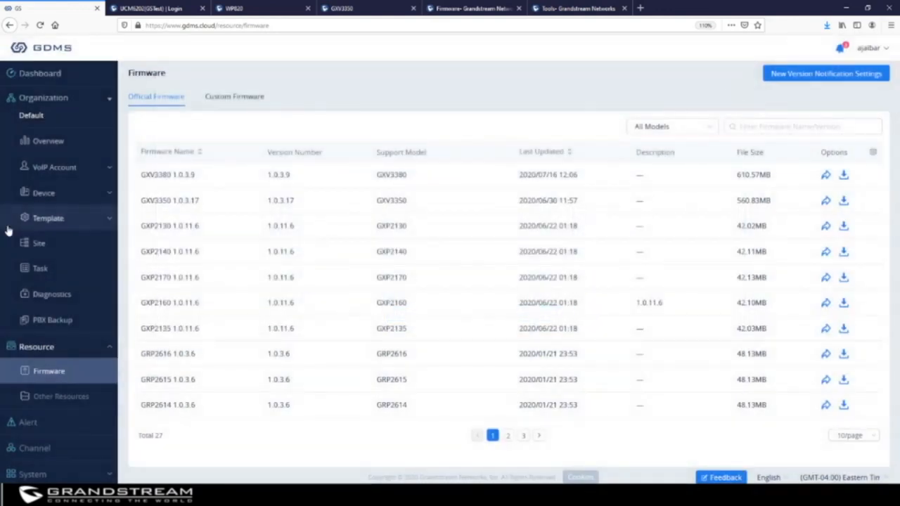
click(66, 396)
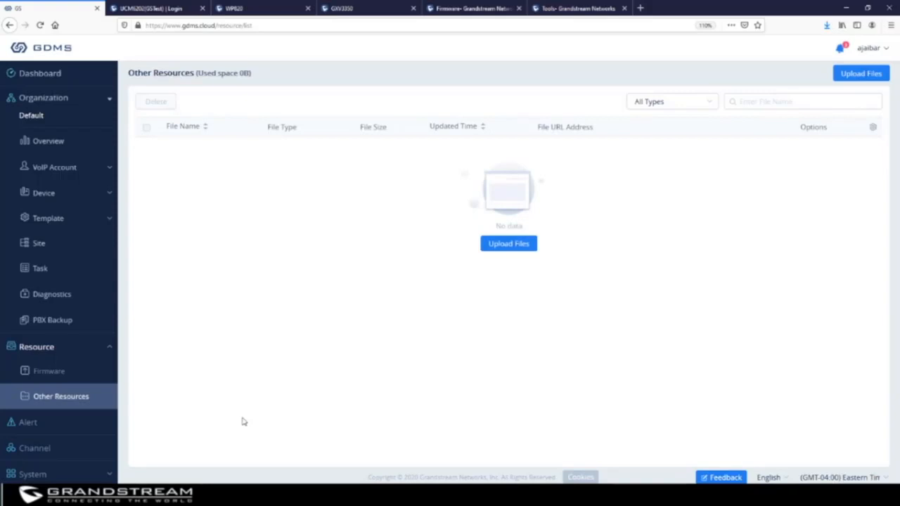
Open the Upload Files form and cycle the file type through Picture and Language Pack, ending on Other.
click(861, 73)
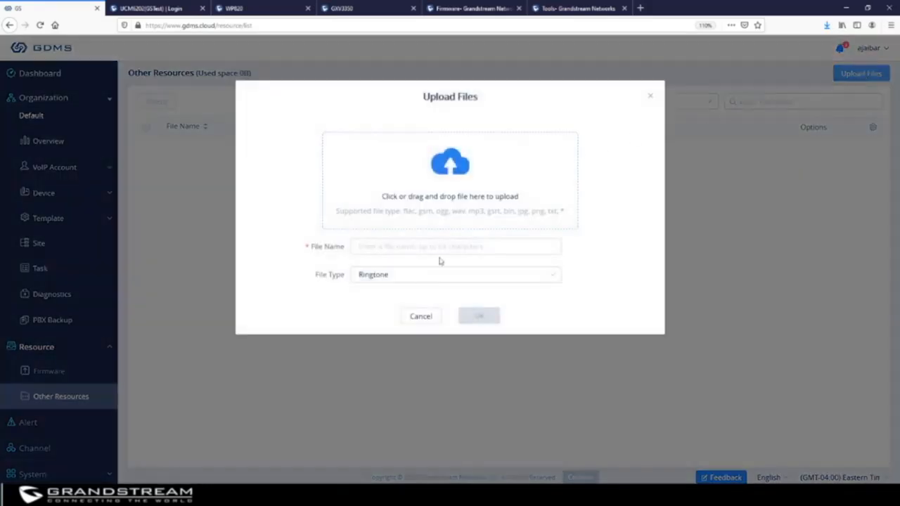
click(376, 279)
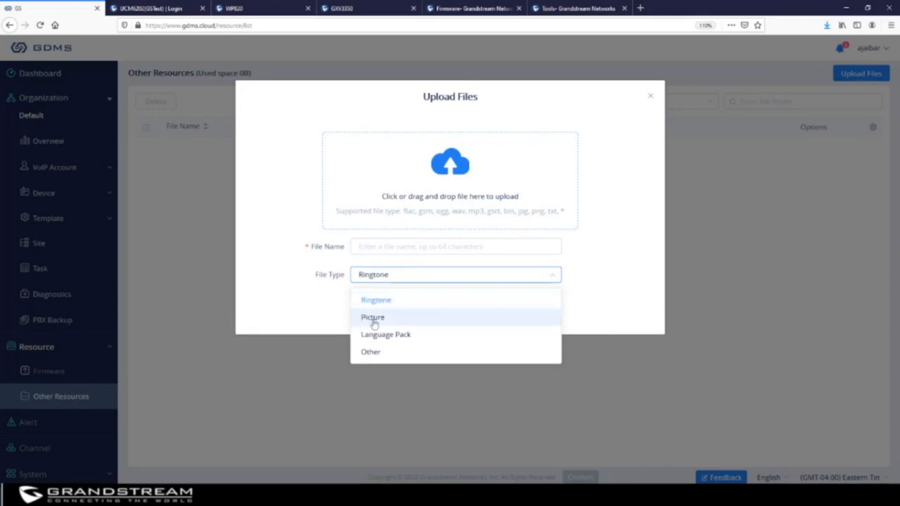
click(371, 318)
click(394, 278)
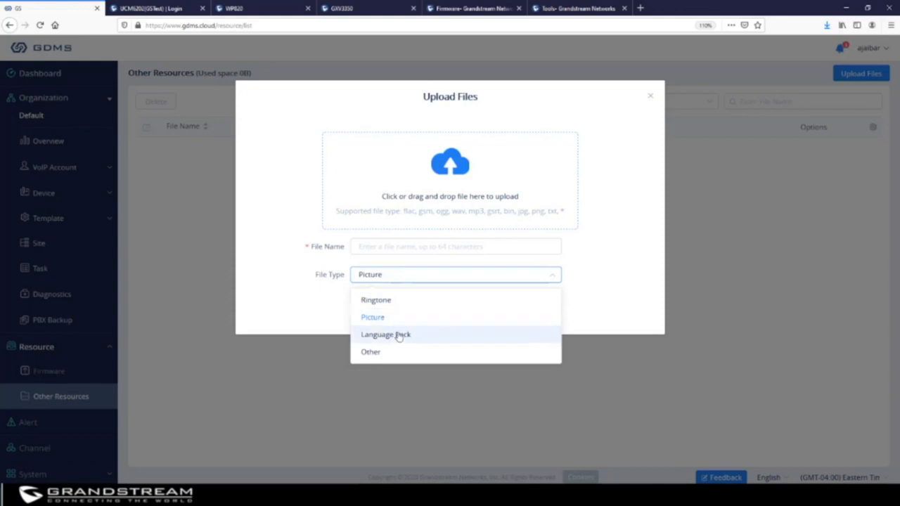
click(397, 335)
click(398, 279)
click(393, 353)
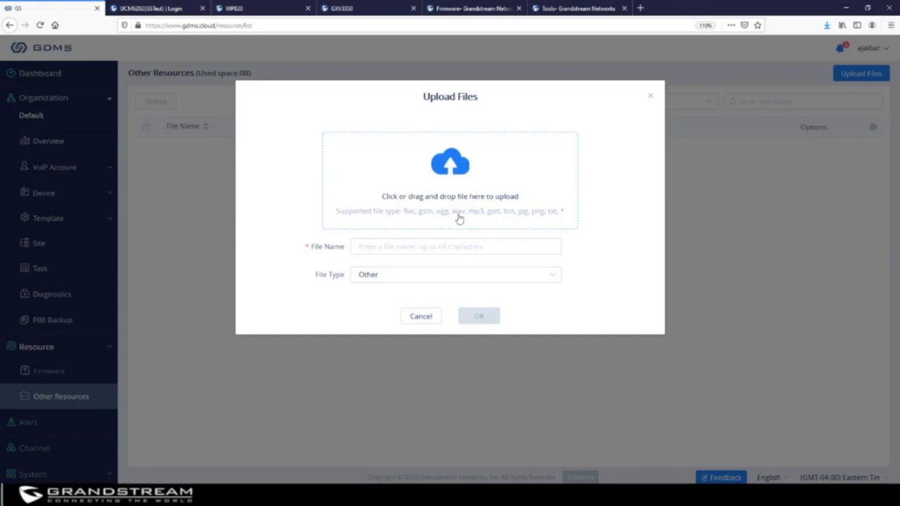
Upload 03-beny_more-conoci_la_paz from Desktop > Tools > Ringtones and save it as a 4.51 MB resource.
click(456, 170)
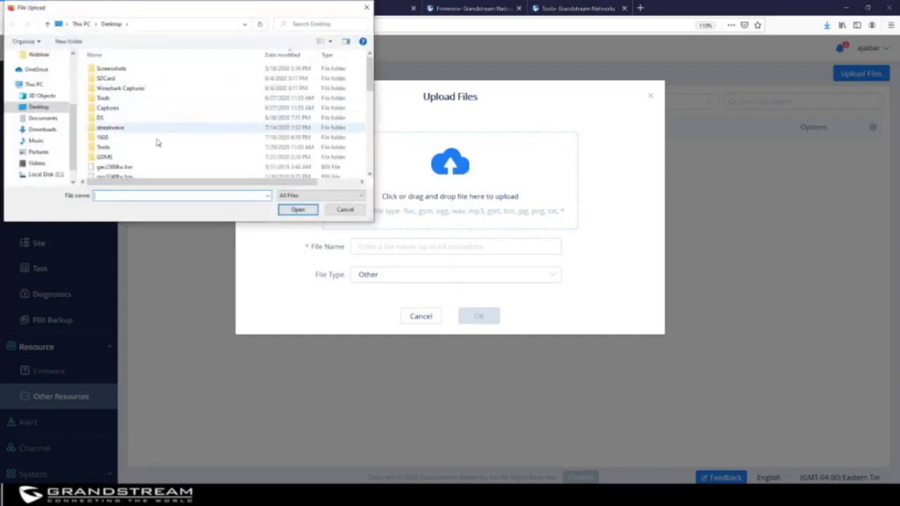
double_click(125, 148)
double_click(114, 83)
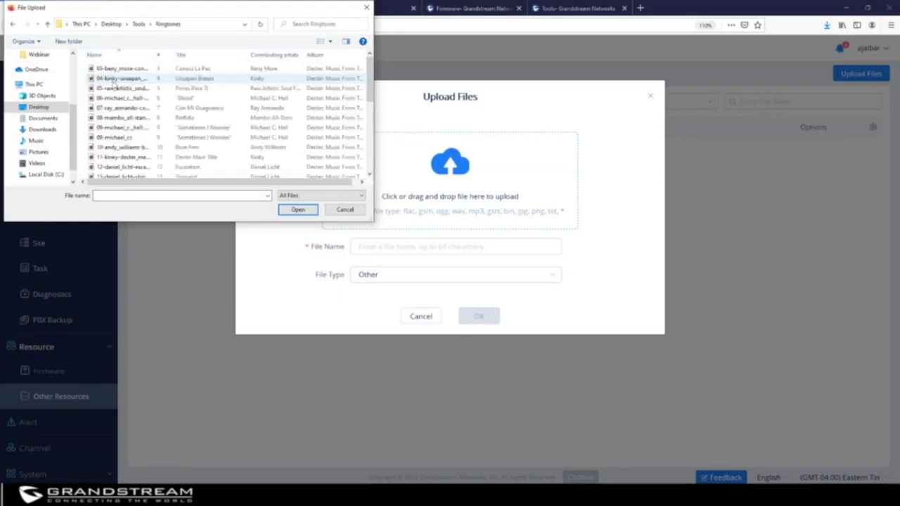
click(119, 70)
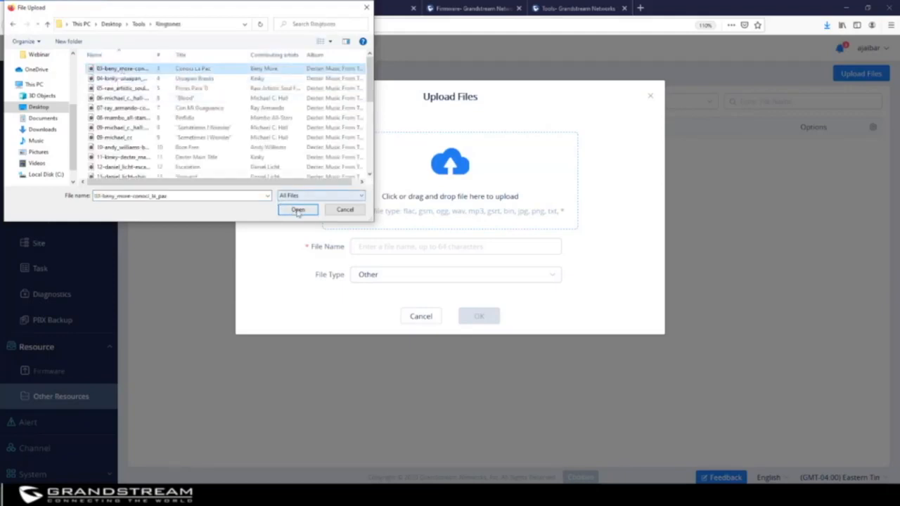
click(297, 210)
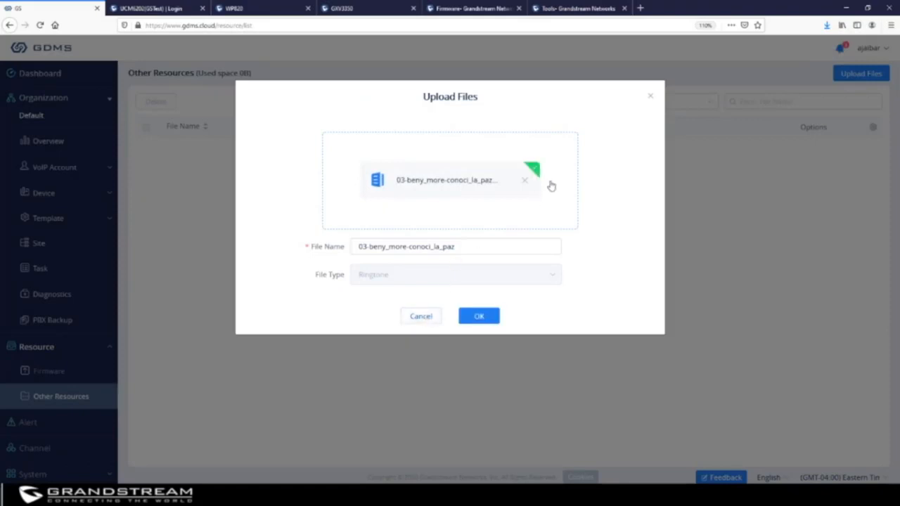
click(479, 317)
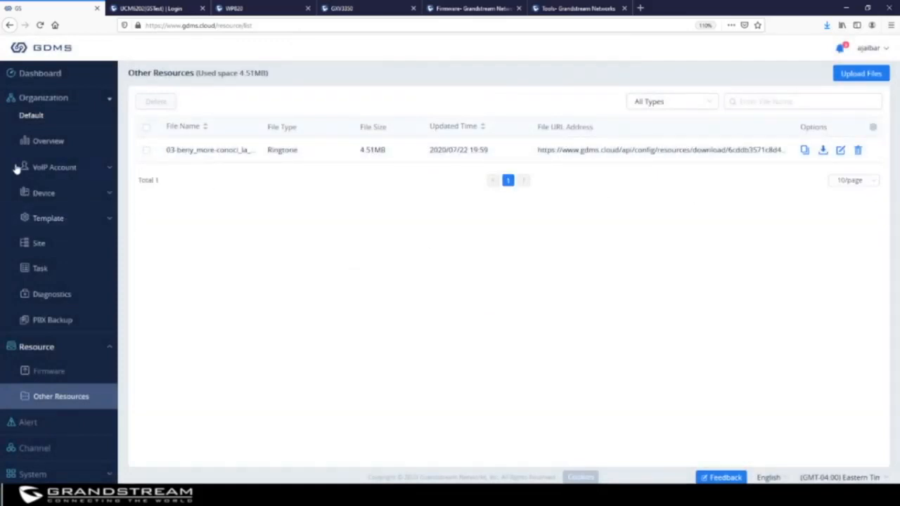
Enable Ringtone1 in the grp2616 phone's Resource parameters and set it to 03-beny_more-conoci_la_paz.
click(50, 193)
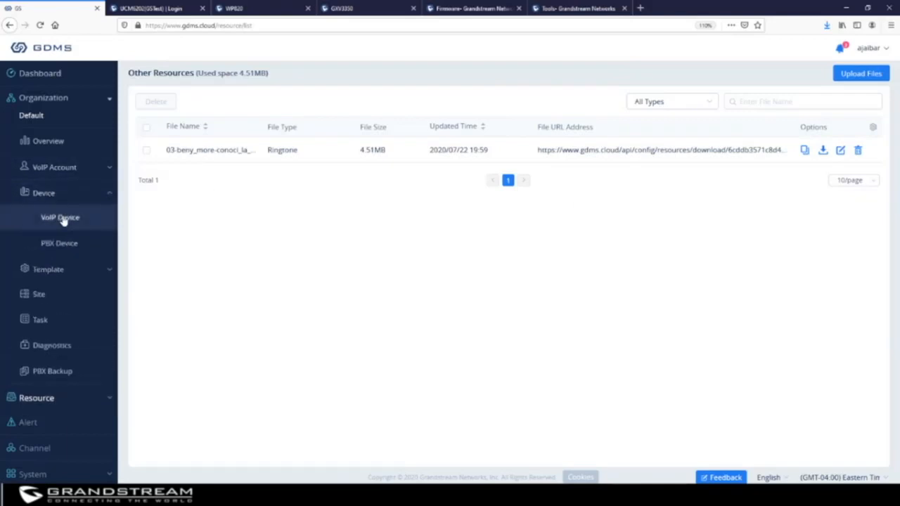
click(62, 217)
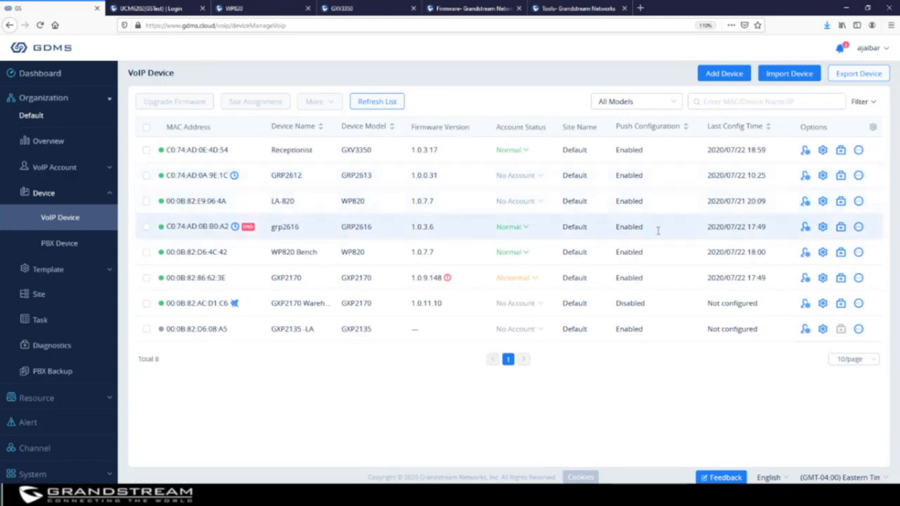
click(805, 226)
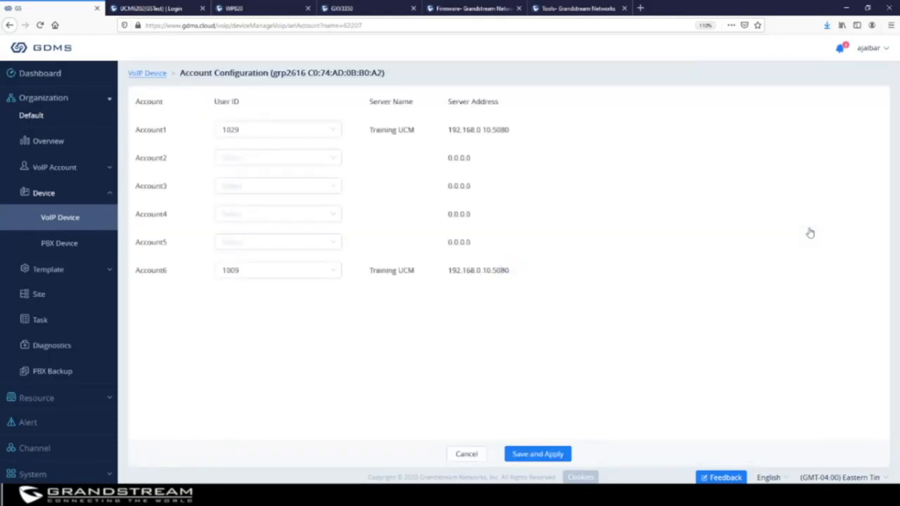
click(63, 218)
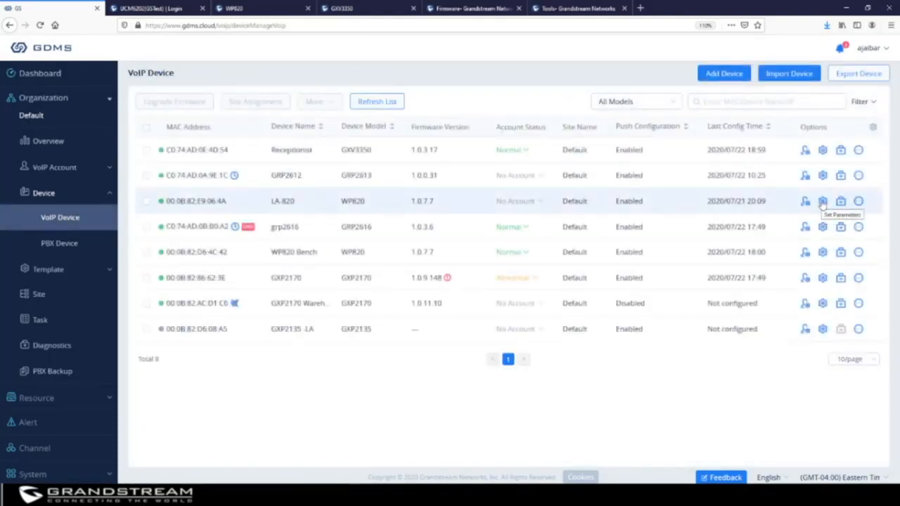
click(823, 230)
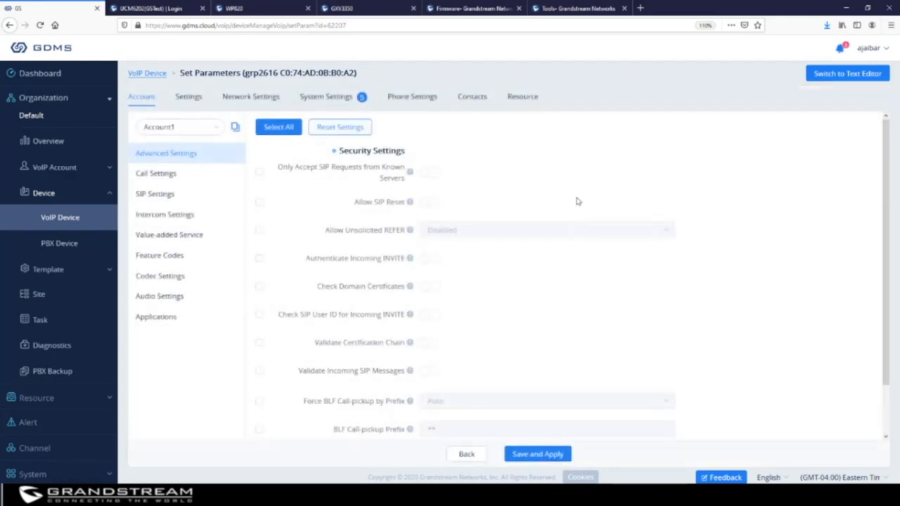
click(527, 99)
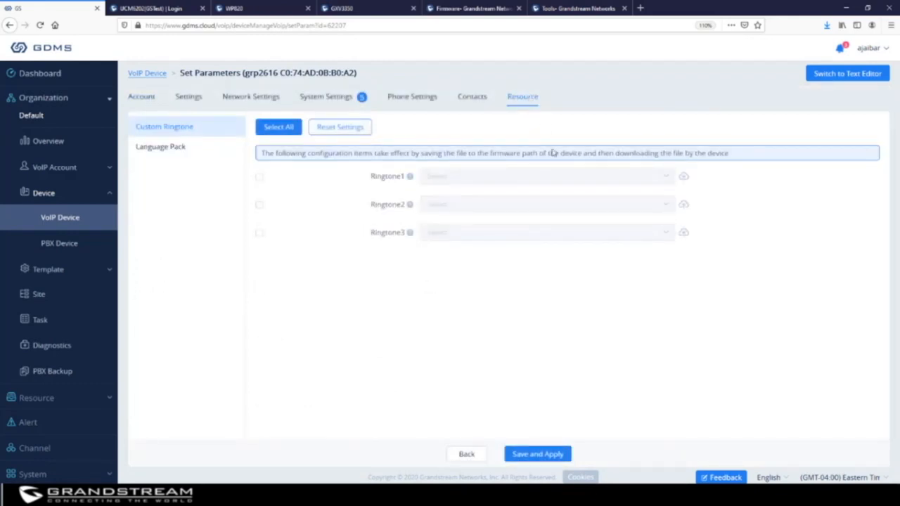
click(259, 177)
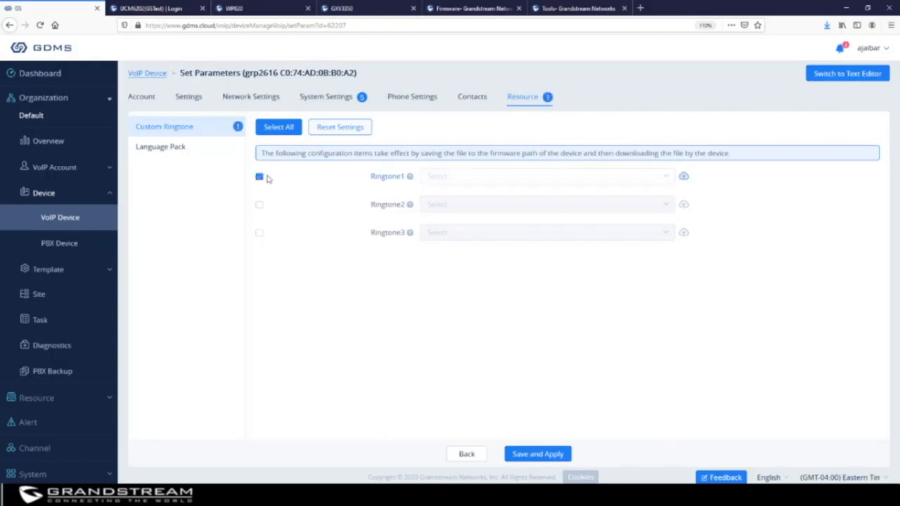
click(666, 180)
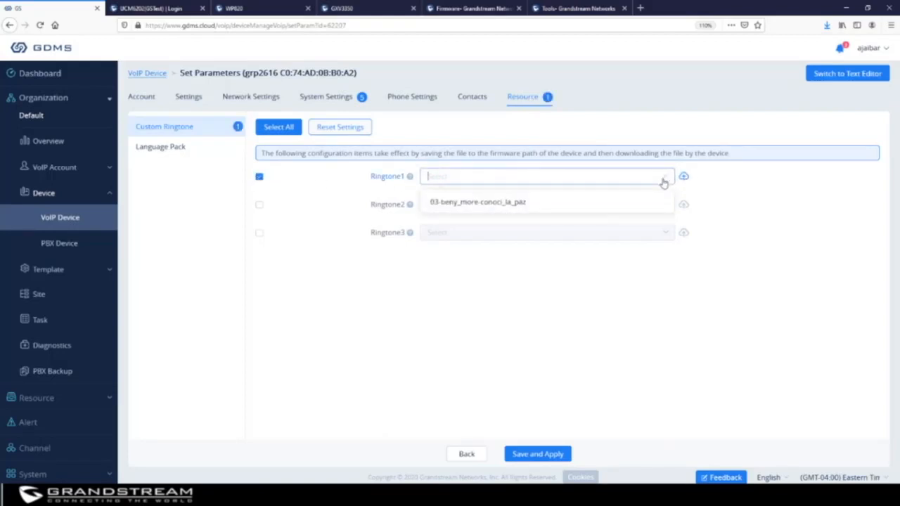
click(511, 203)
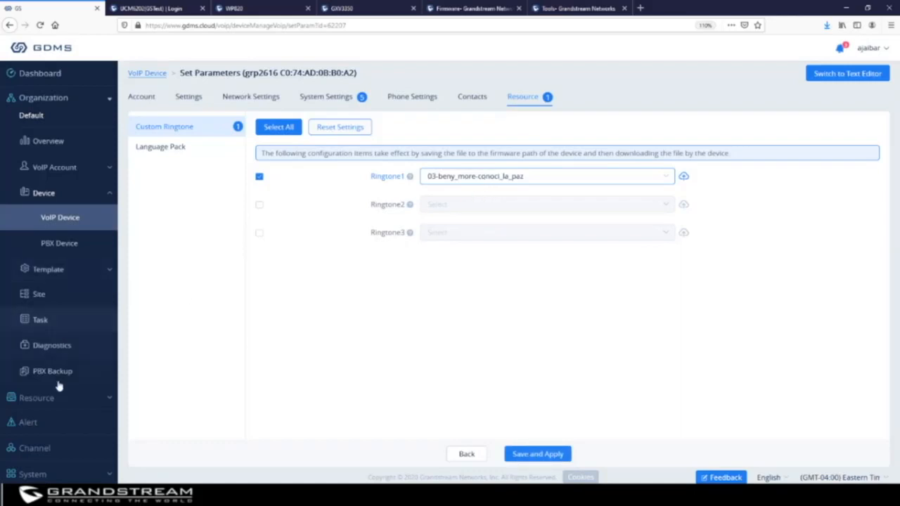
click(49, 400)
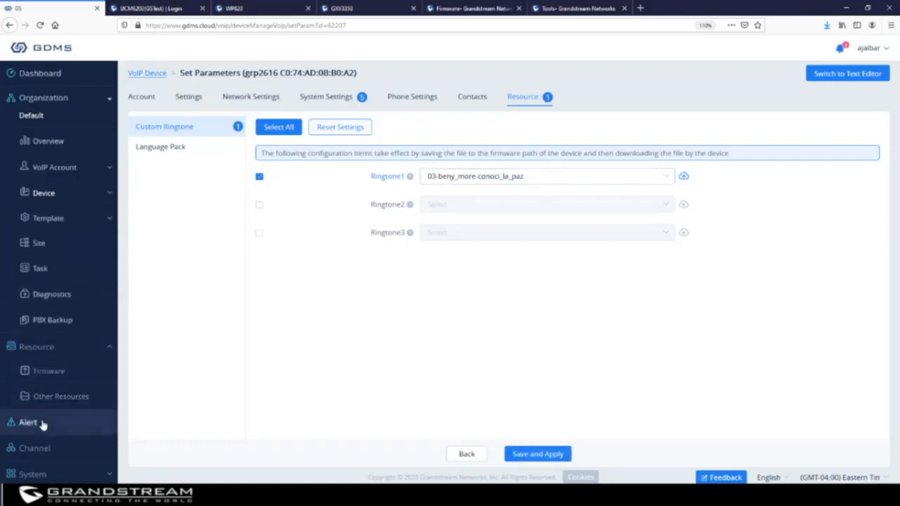
Open the Alert list, page back through older alerts, and highlight the WP820 Bench factory reset wording.
click(42, 423)
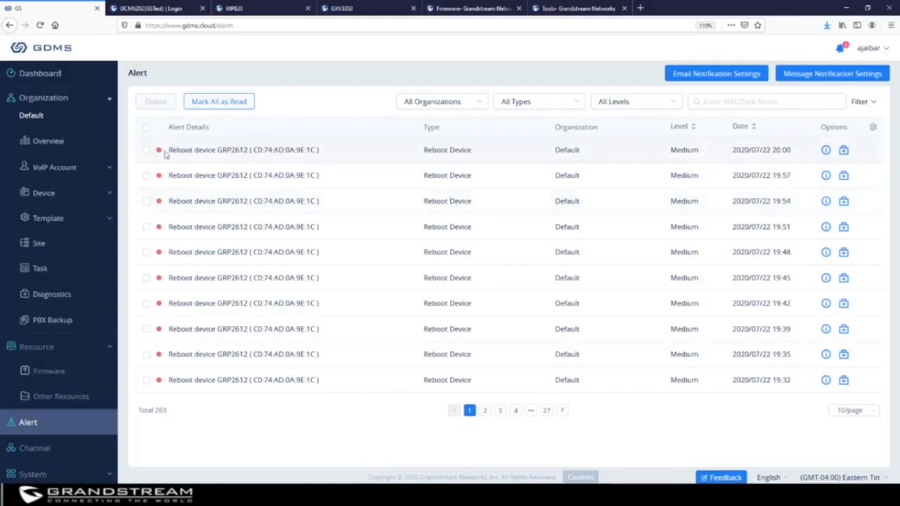
click(484, 410)
click(499, 413)
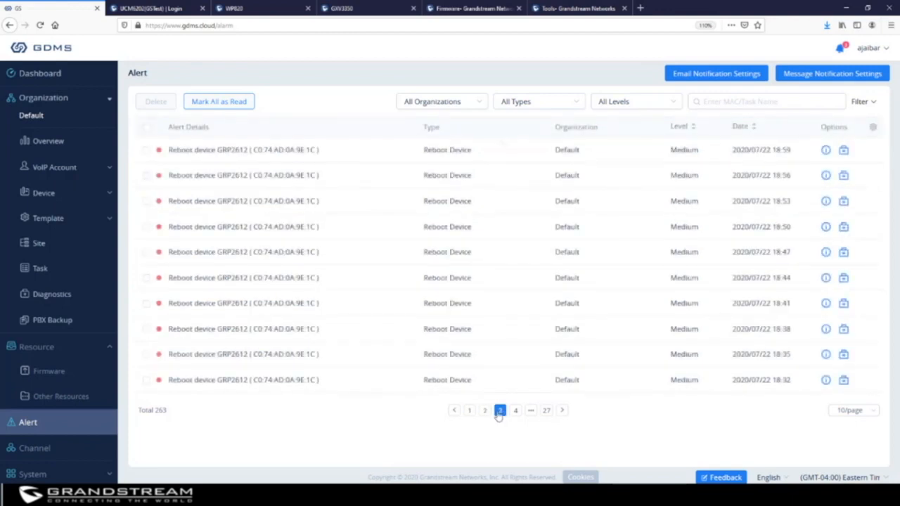
click(517, 413)
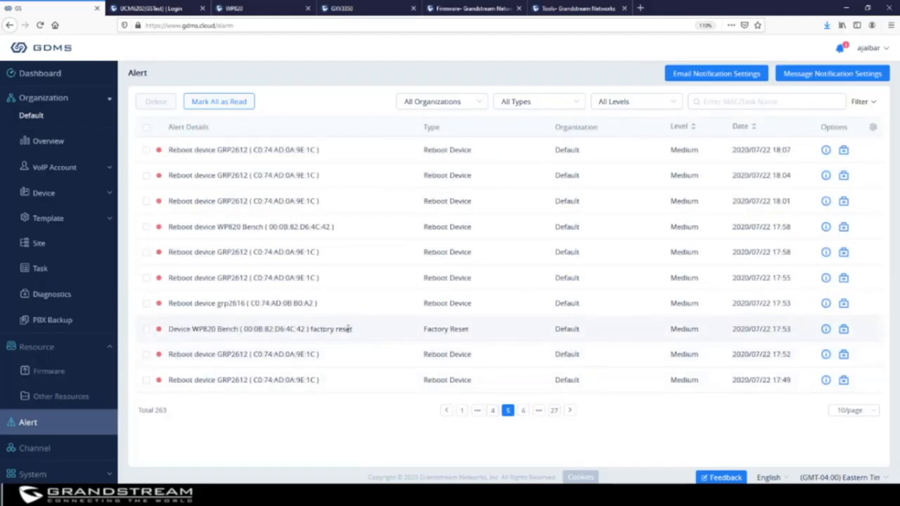
drag(349, 328, 310, 328)
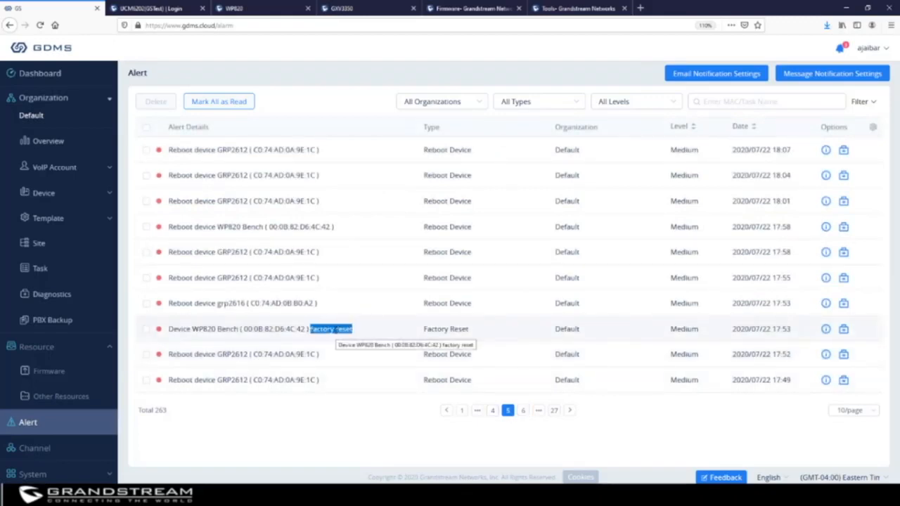
Open Email Notification Settings, check the XYZ organization's subscribers, then return to Default.
click(711, 78)
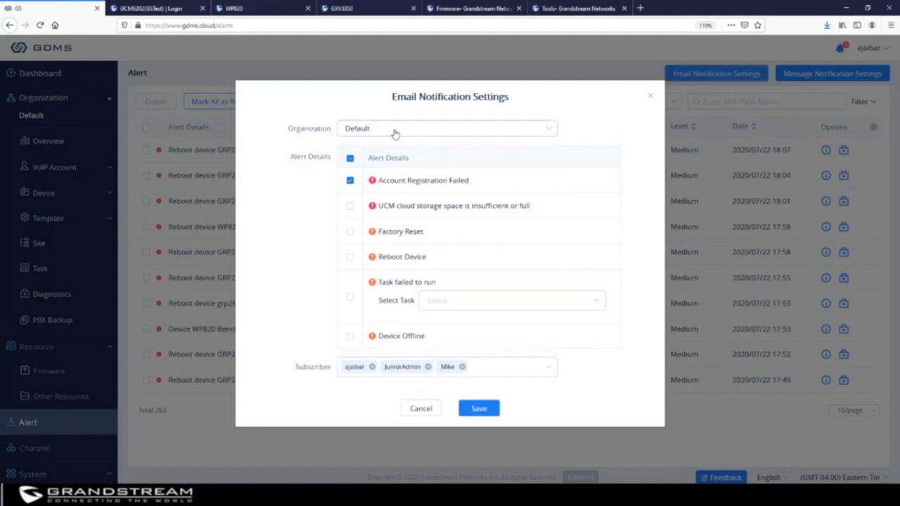
click(396, 134)
click(609, 111)
click(463, 133)
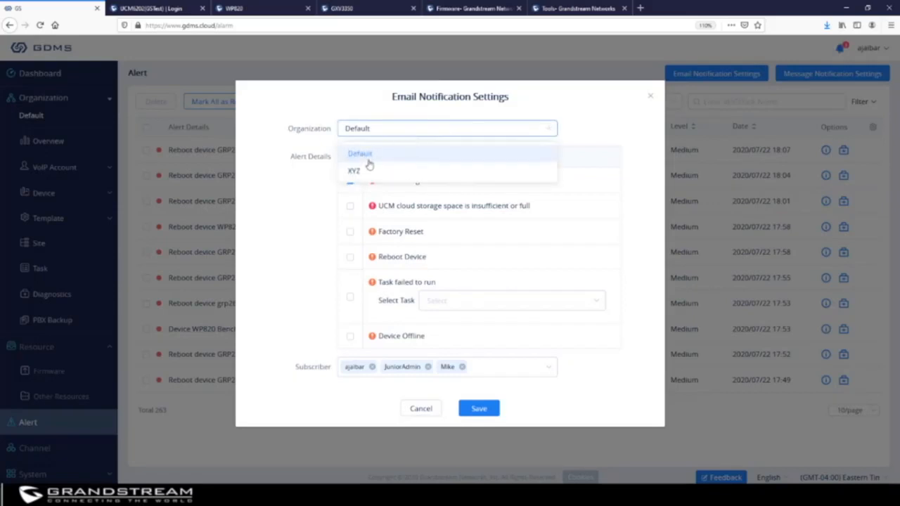
click(354, 172)
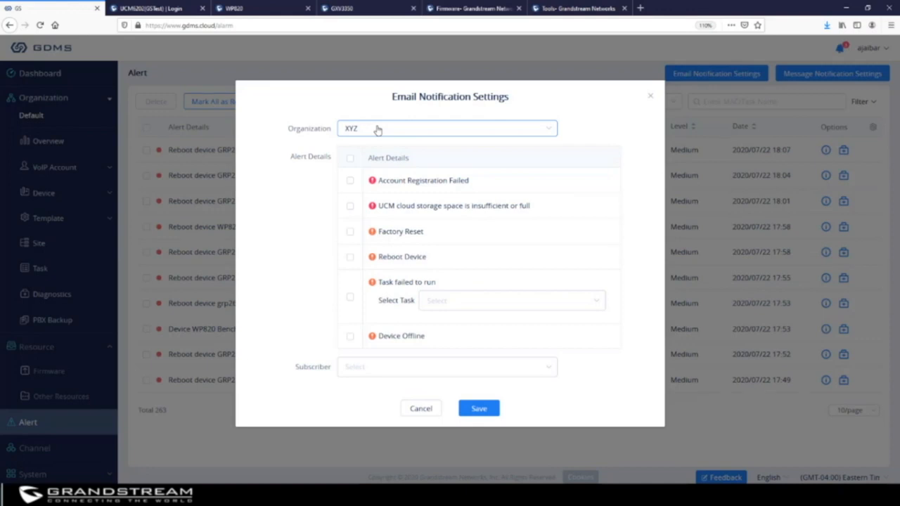
click(399, 376)
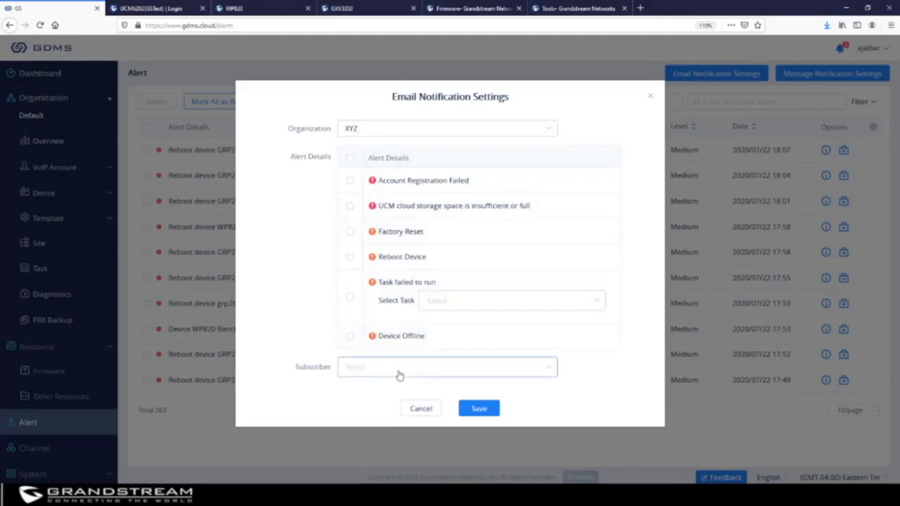
click(636, 224)
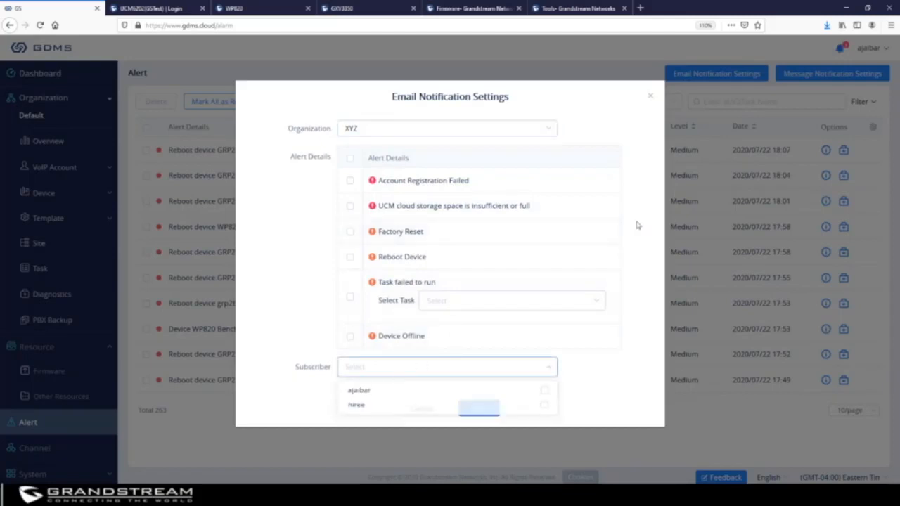
click(368, 133)
click(373, 152)
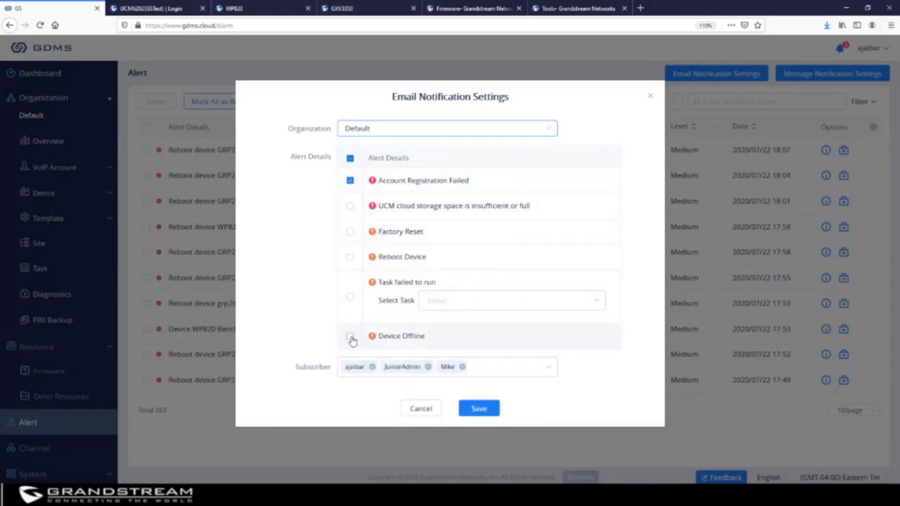
Email only Factory Reset and Reboot Device alerts, trim subscribers to two, and save.
click(349, 181)
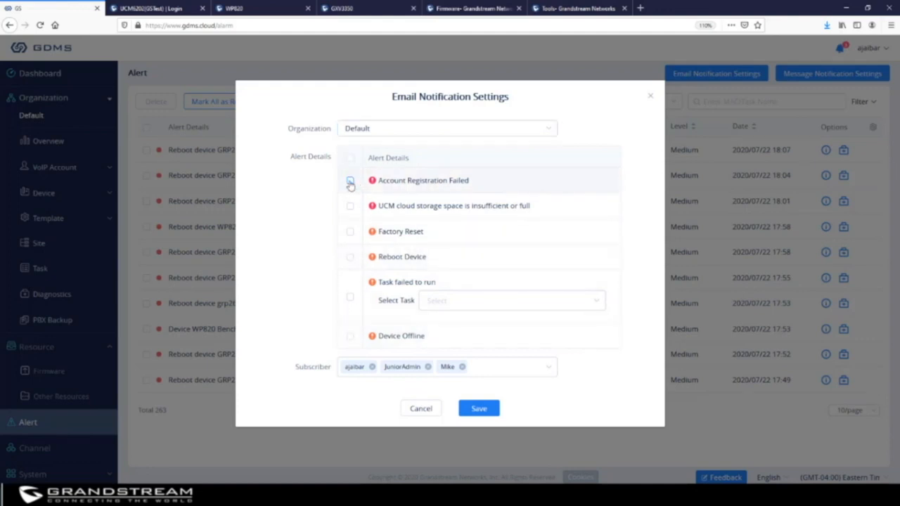
click(350, 232)
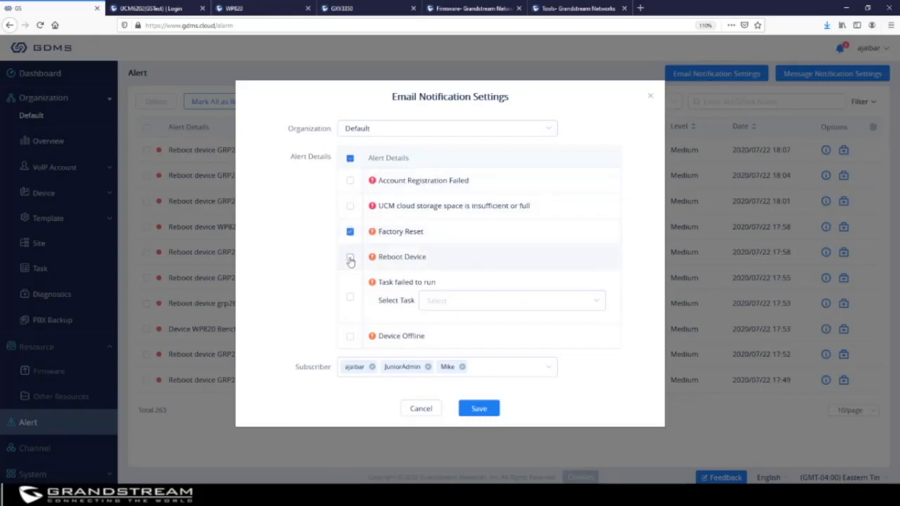
click(349, 258)
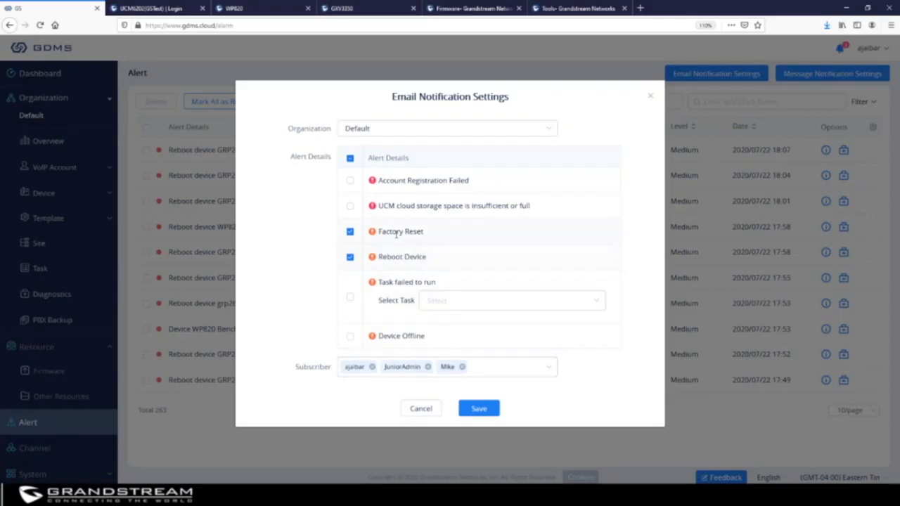
click(462, 366)
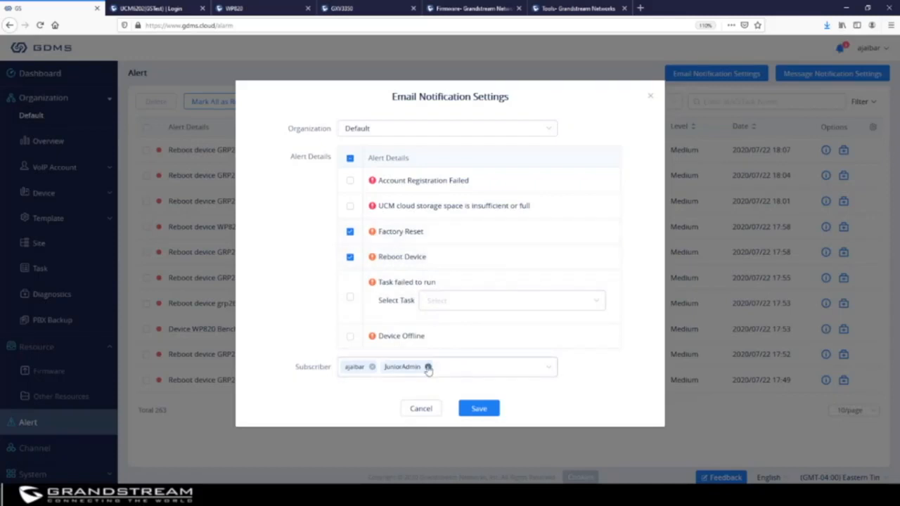
click(428, 367)
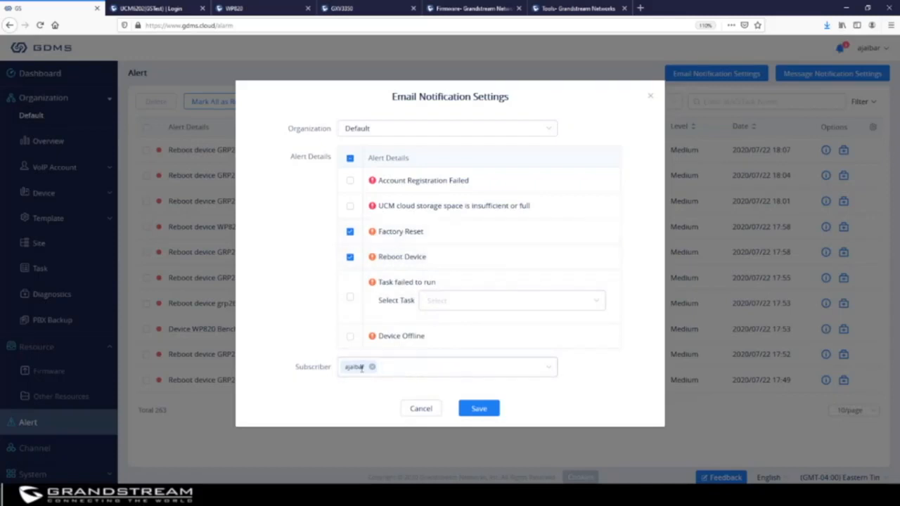
click(402, 372)
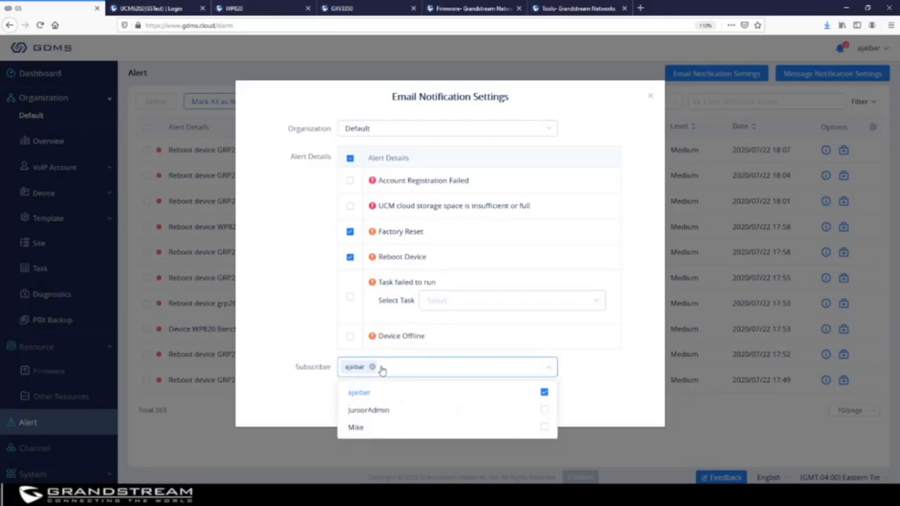
click(543, 412)
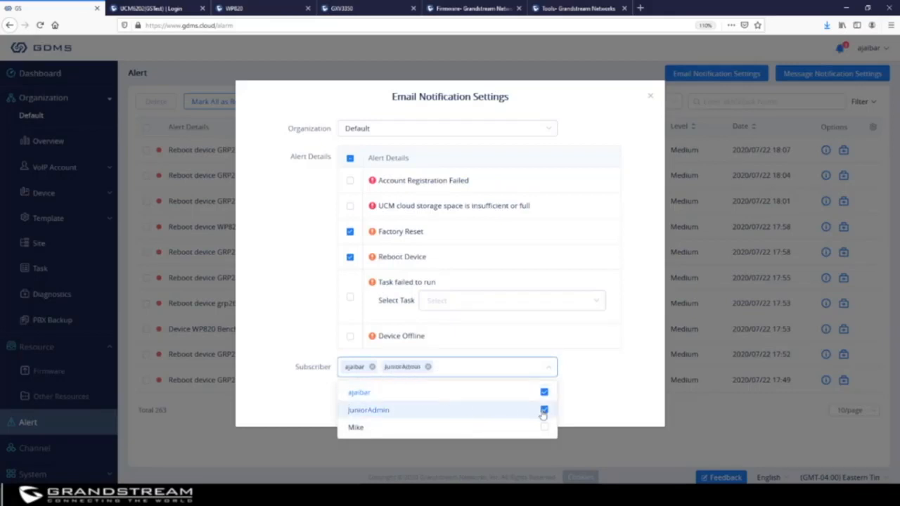
click(637, 365)
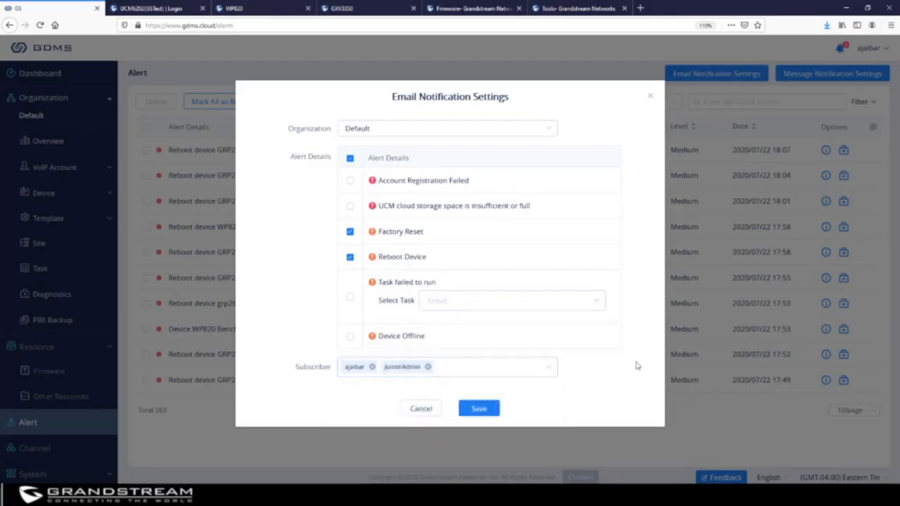
click(481, 409)
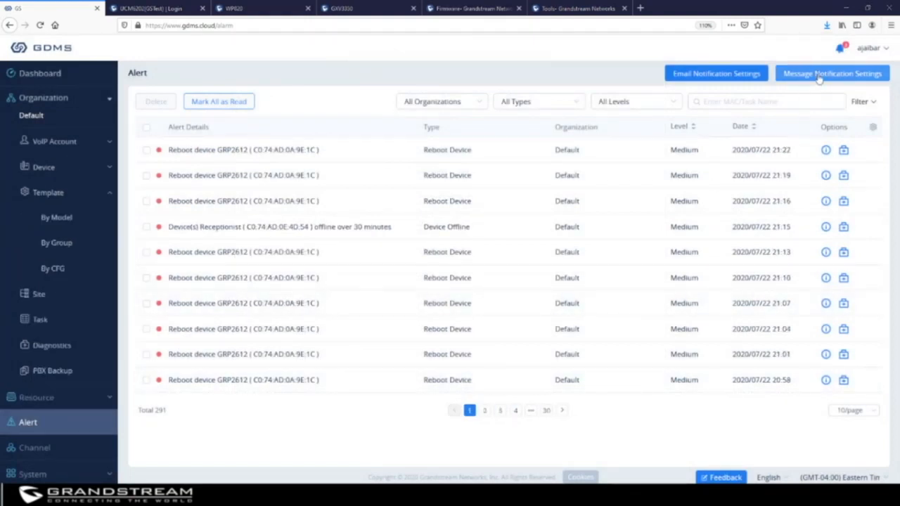
Glance at Message Notification Settings, then clear all unread alerts from the notification bell.
click(818, 77)
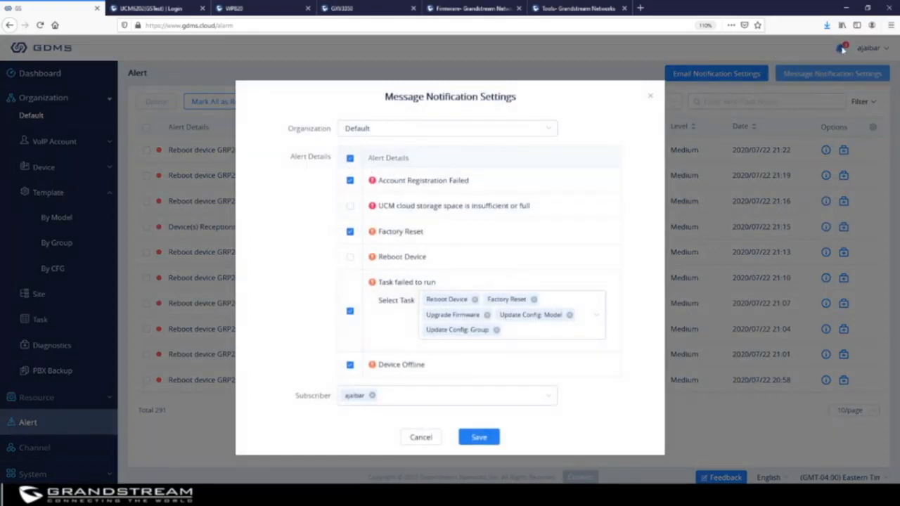
click(649, 97)
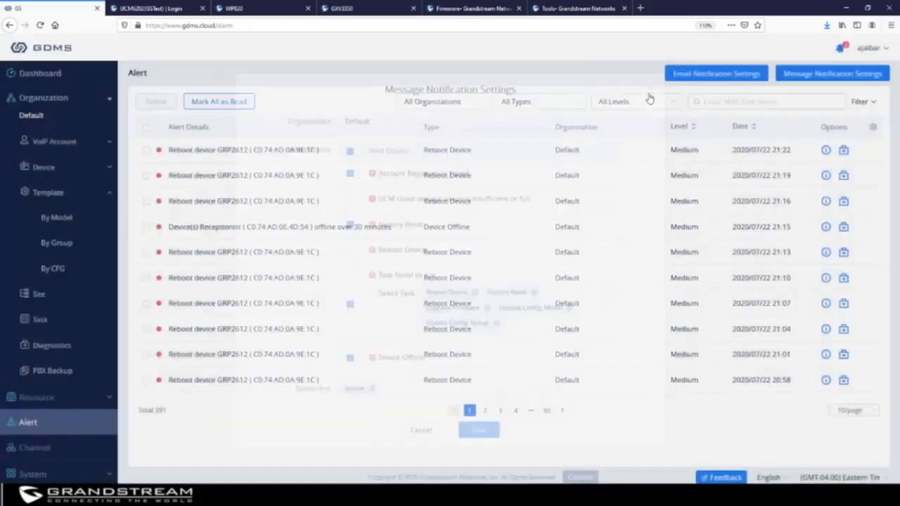
click(840, 49)
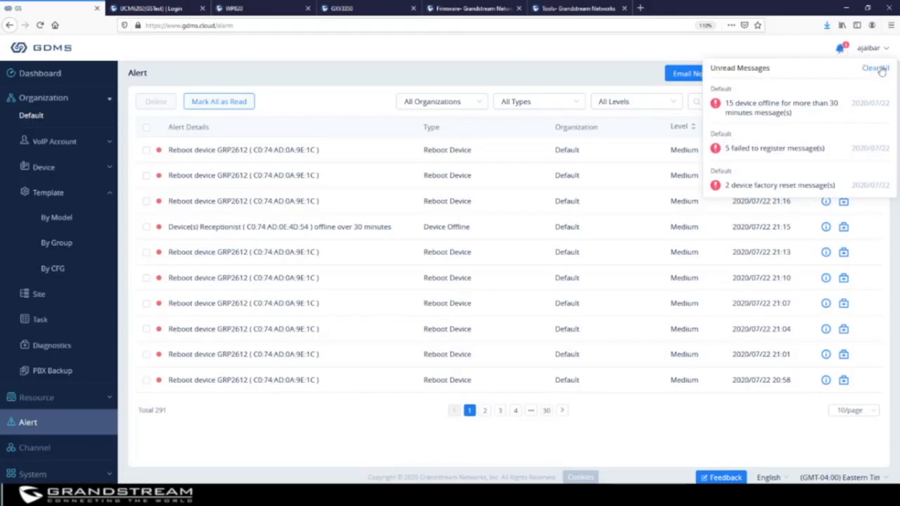
click(881, 72)
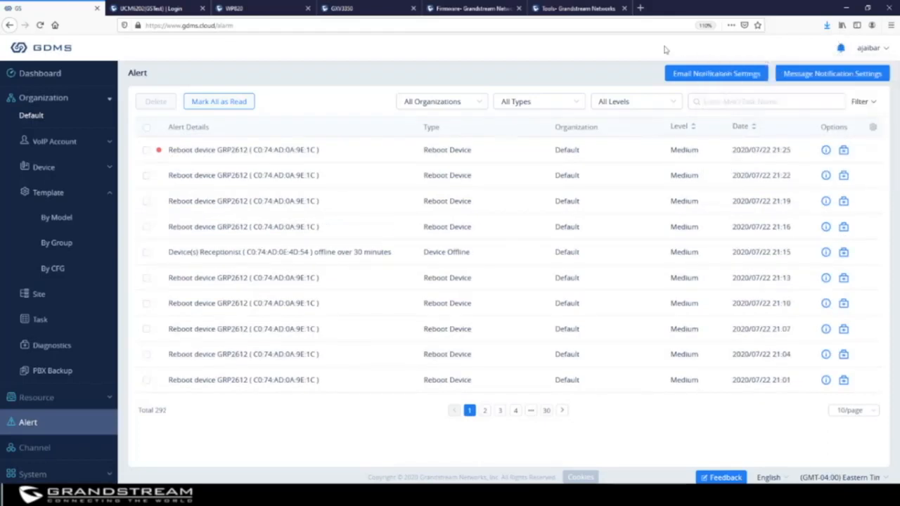
Turn on Reboot Device and UCM cloud storage message alerts, remove the only subscriber, and save.
click(827, 75)
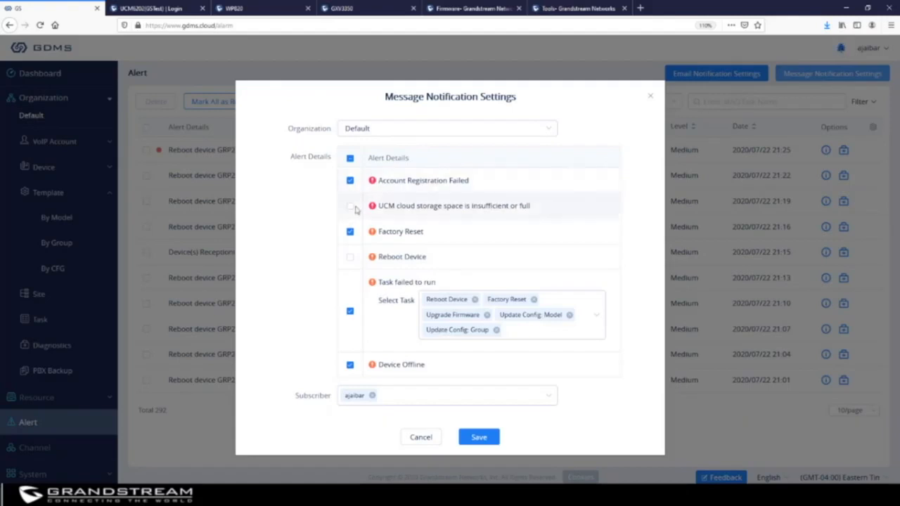
click(350, 258)
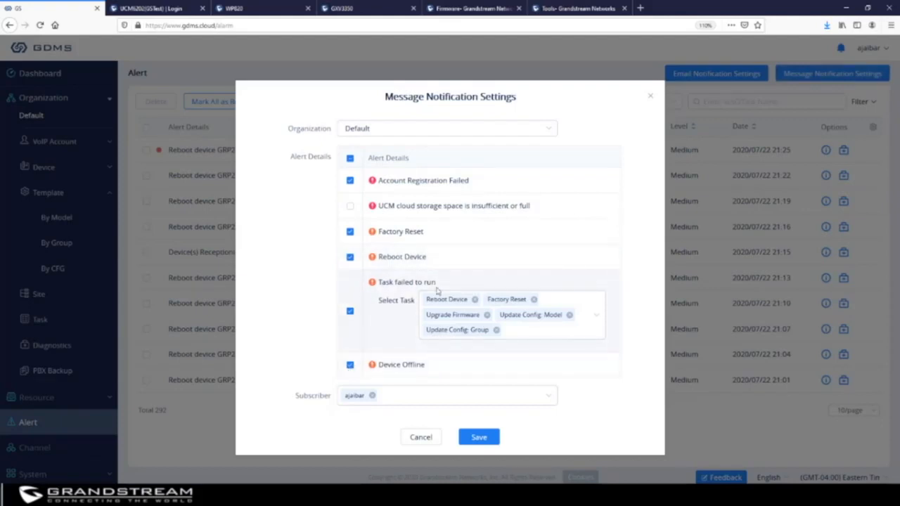
click(350, 208)
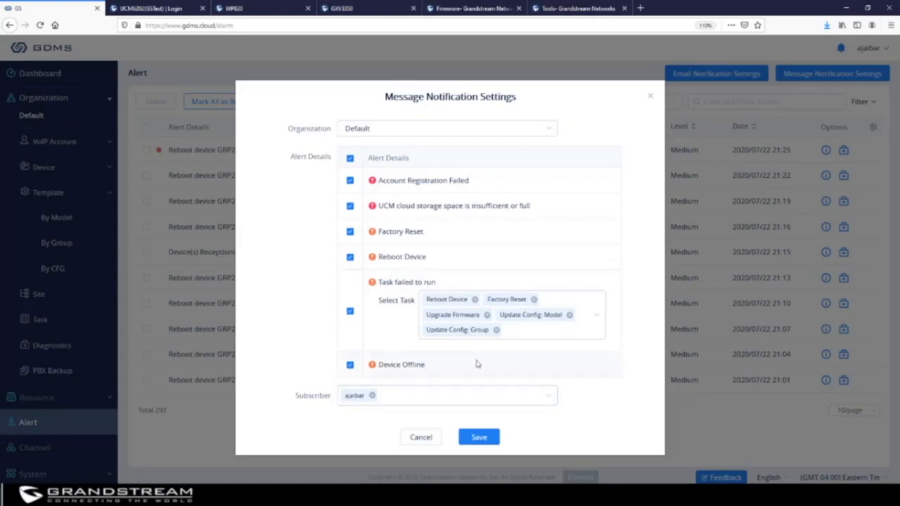
click(463, 401)
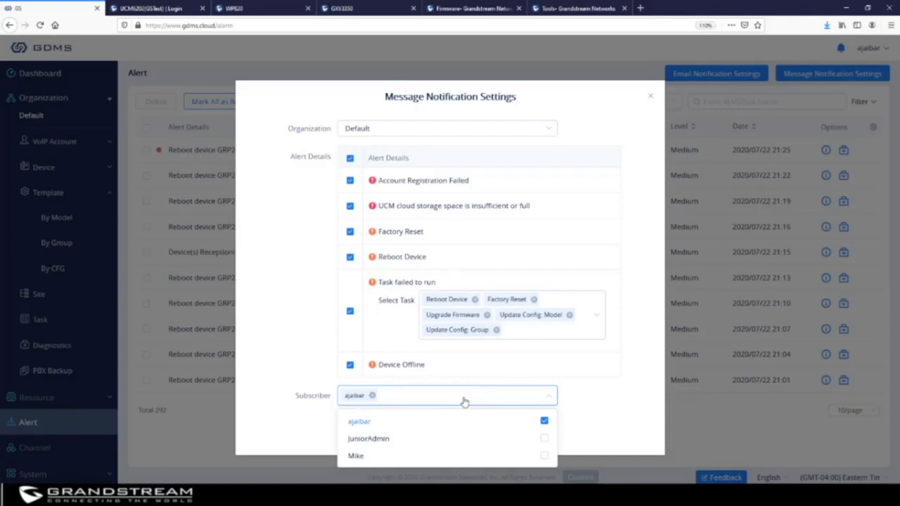
click(372, 395)
click(642, 395)
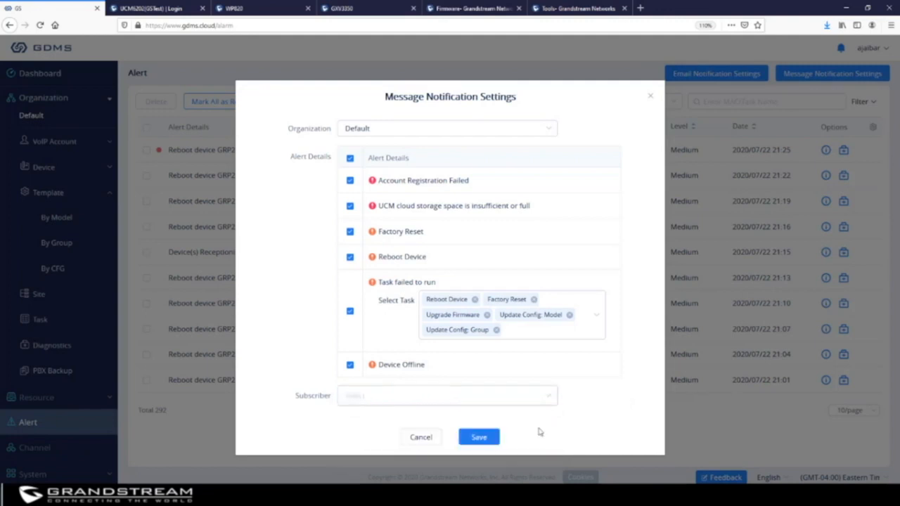
click(483, 441)
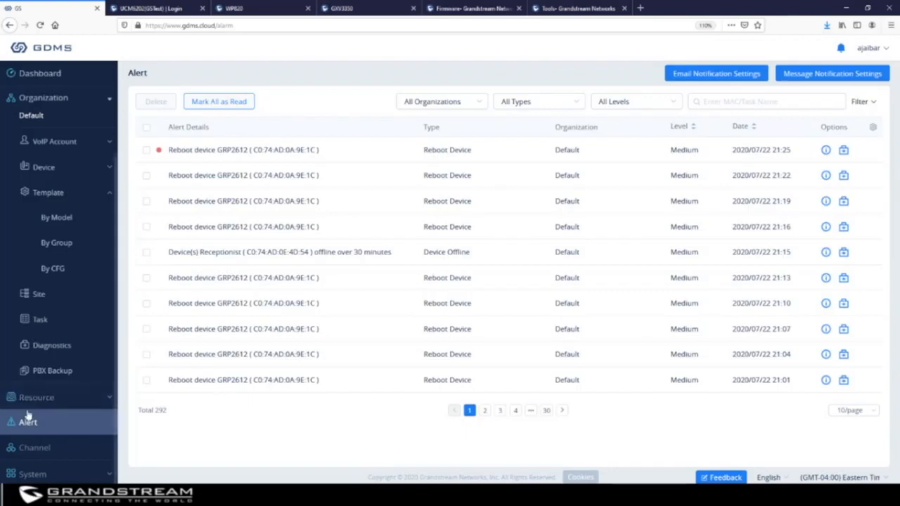
Open the Channel page's Track Device list.
click(43, 449)
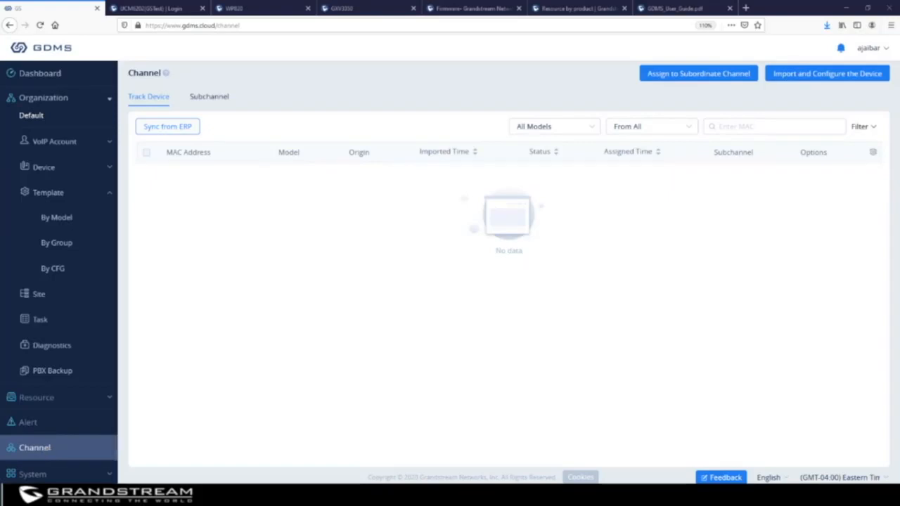
On the Subchannel tab, display and copy this account's binding channel address URL.
click(205, 98)
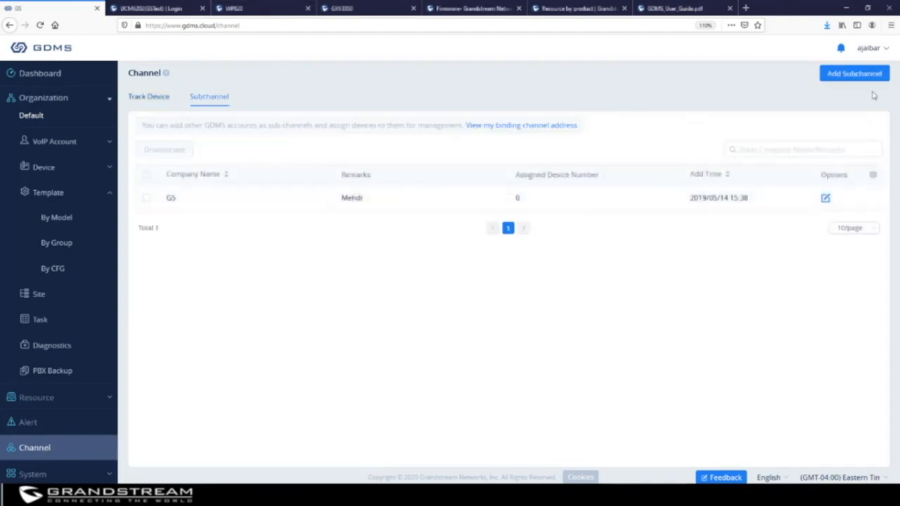
click(859, 75)
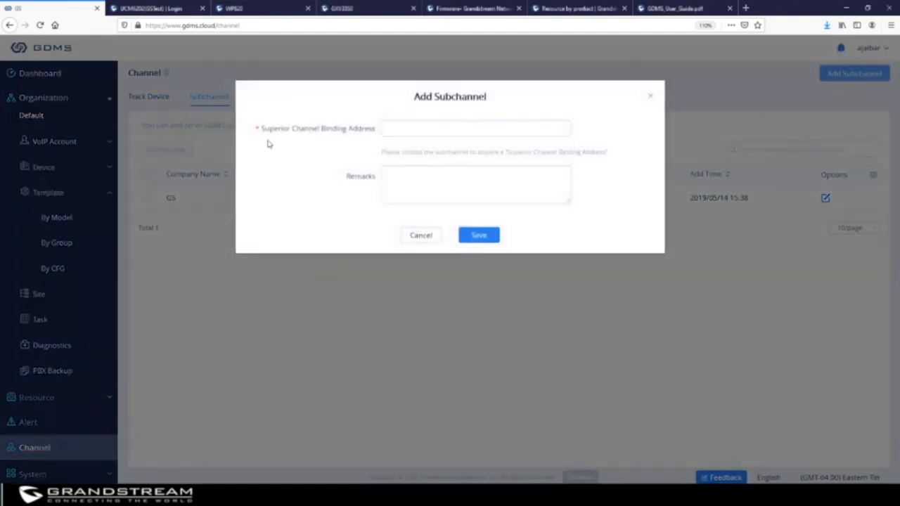
click(651, 99)
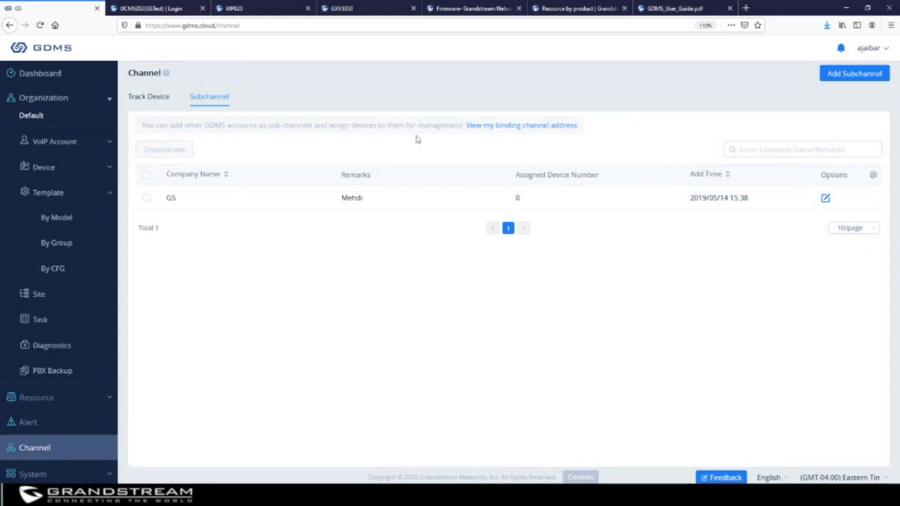
click(509, 131)
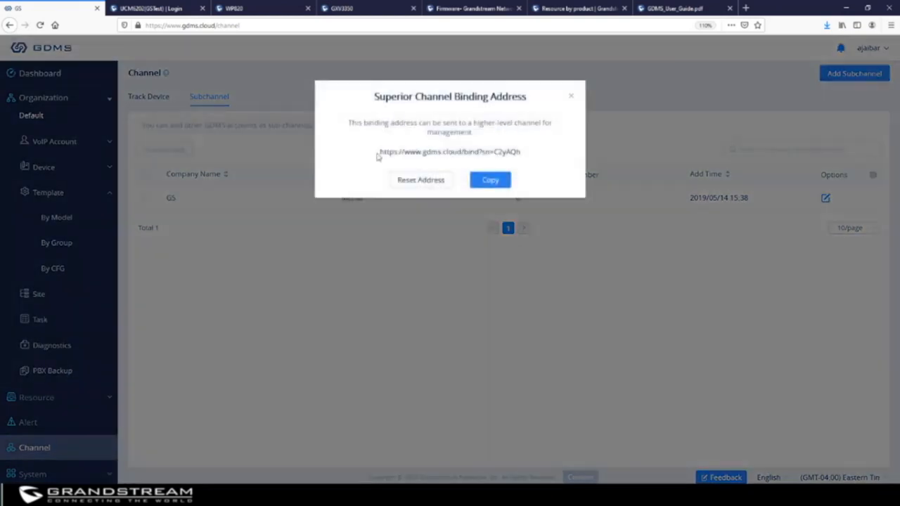
drag(380, 151, 511, 151)
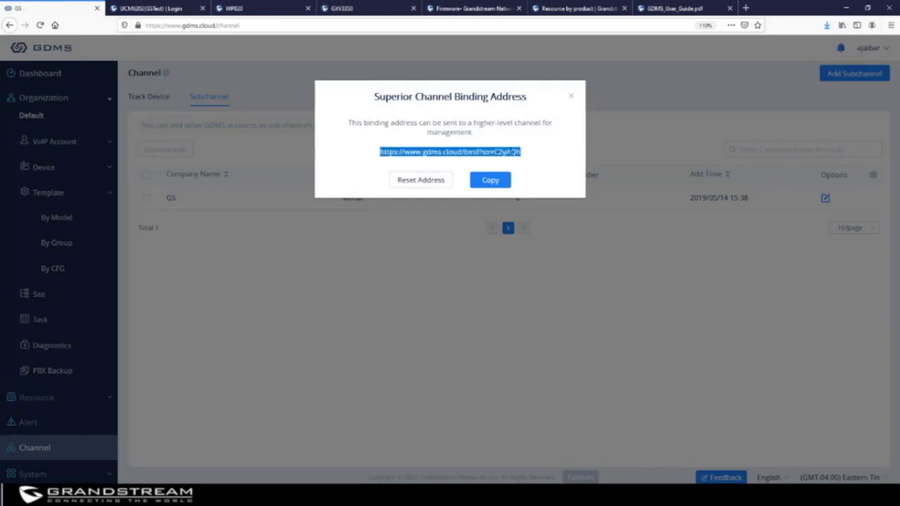
right_click(509, 151)
click(536, 222)
Add a subchannel with the pasted binding address and remark 'XYZ', then return to Track Device.
click(574, 98)
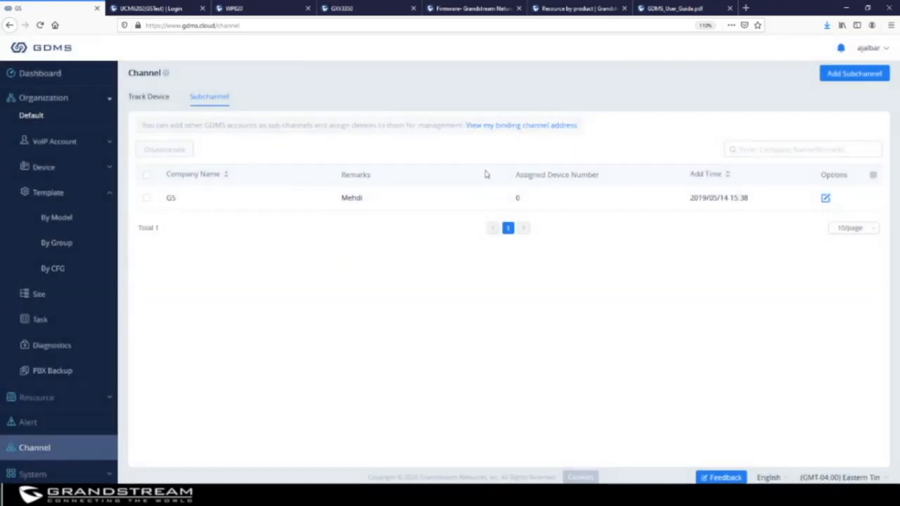
click(867, 69)
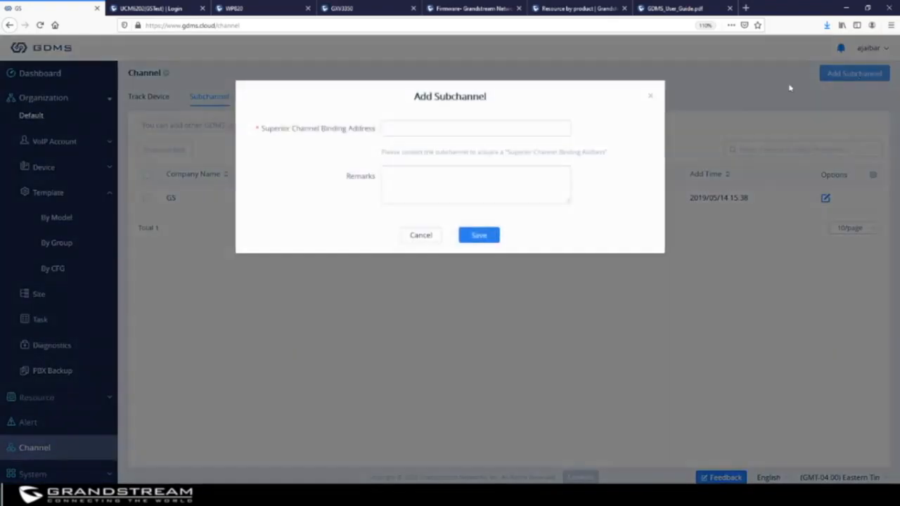
click(424, 132)
right_click(425, 132)
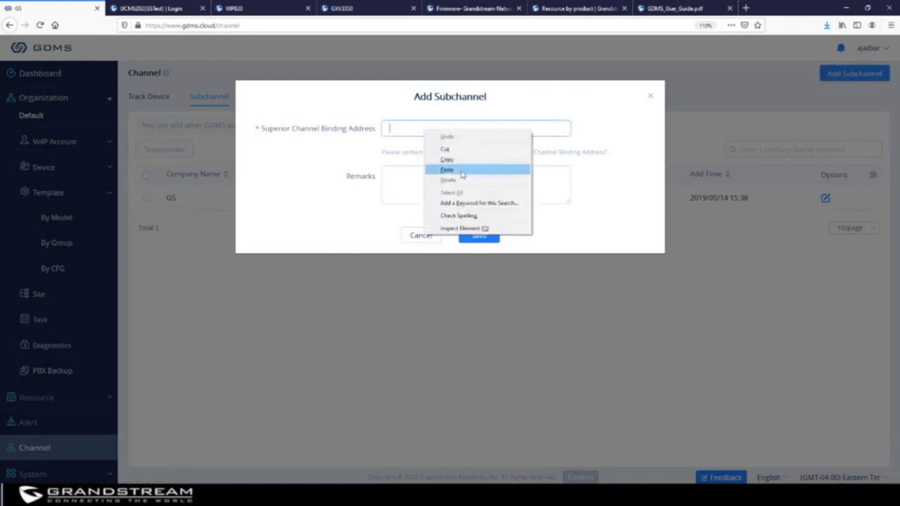
click(447, 169)
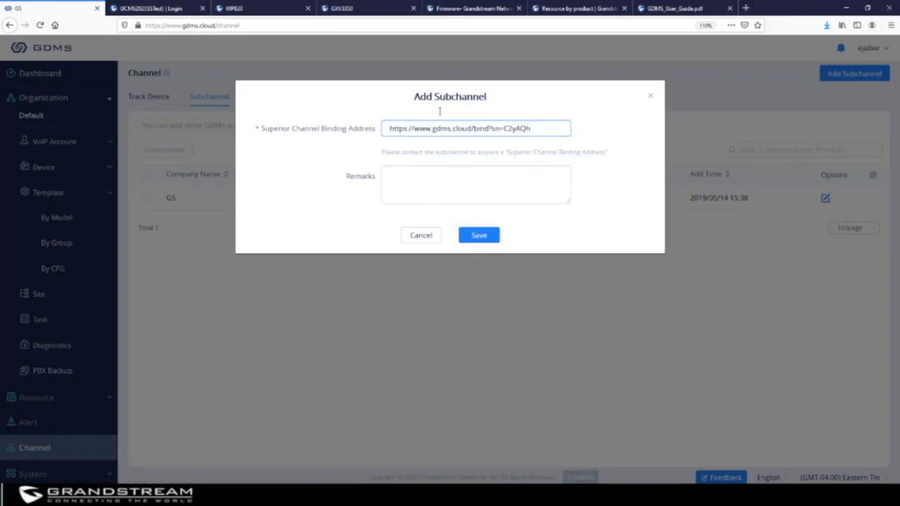
click(451, 181)
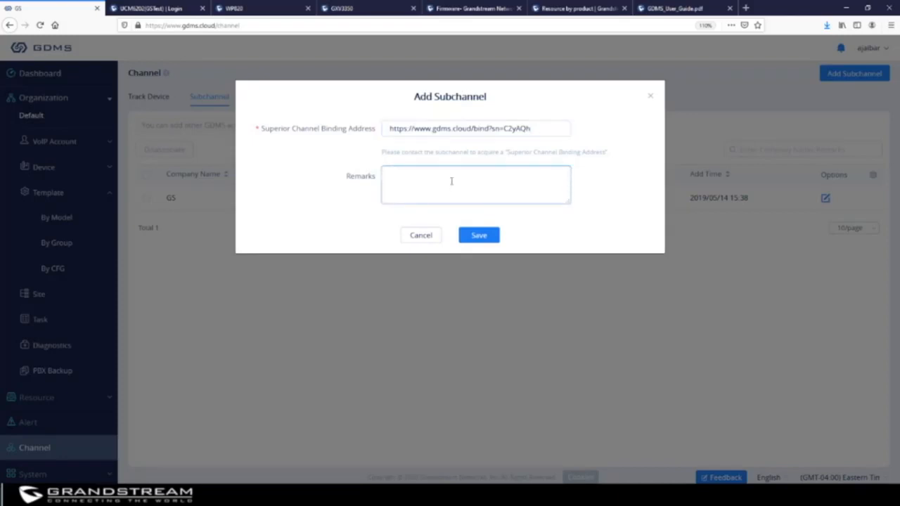
text(XYZ)
click(485, 235)
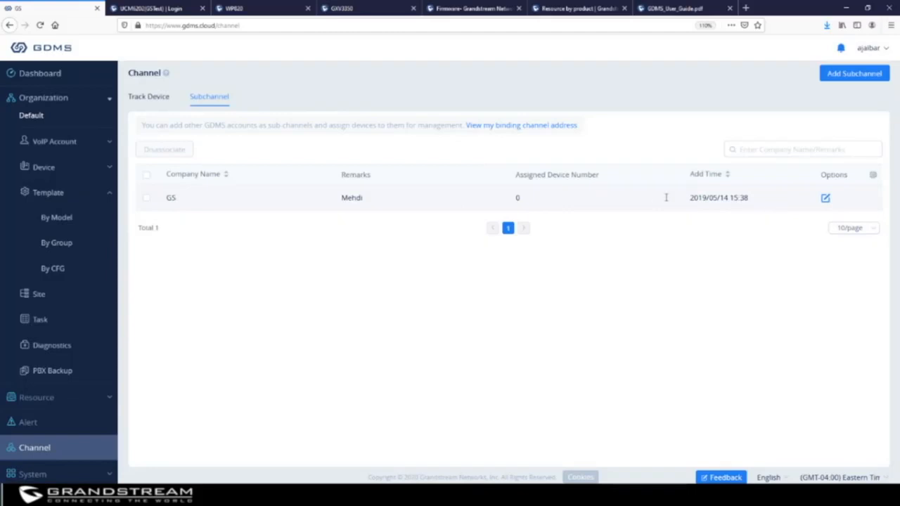
click(141, 98)
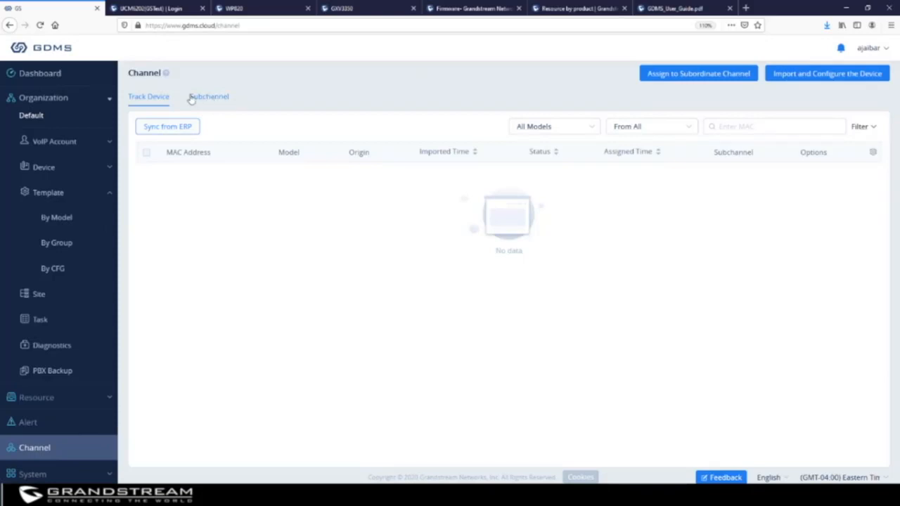
Expand System in the GDMS sidebar to show User, System Log and API Developer.
click(36, 474)
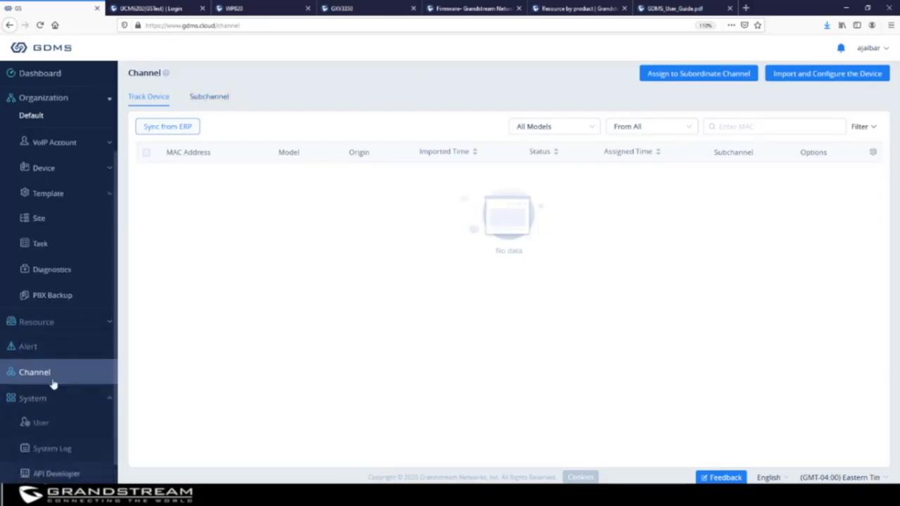
Open System > User and show its Organization list of Default and XYZ.
click(41, 422)
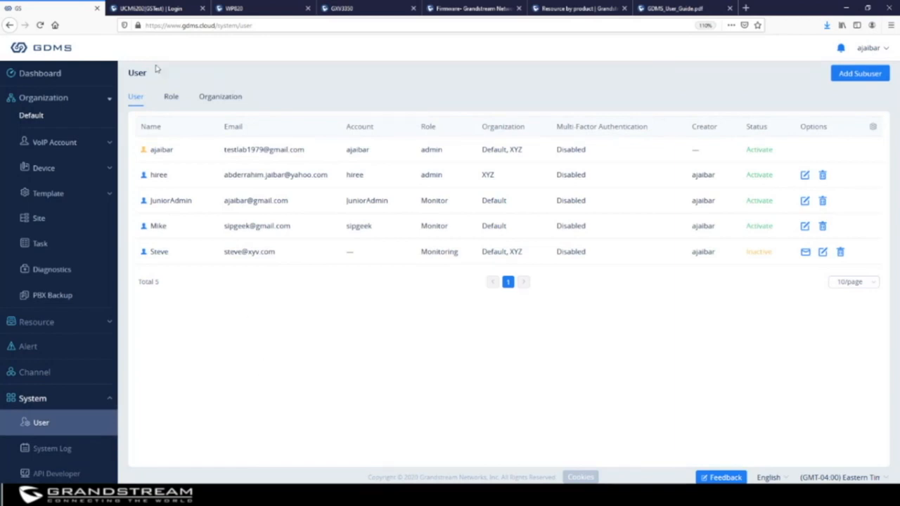
click(56, 106)
Start a new organization and name it ABC.
click(218, 98)
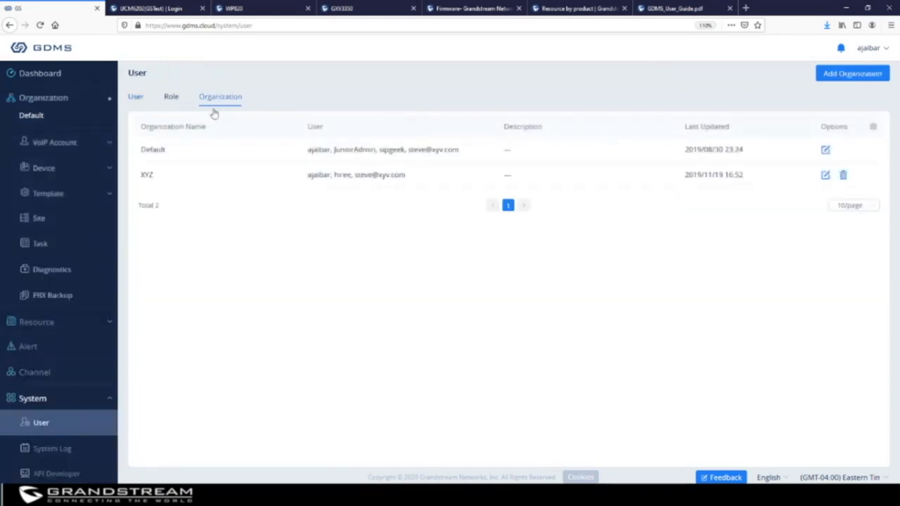
click(852, 74)
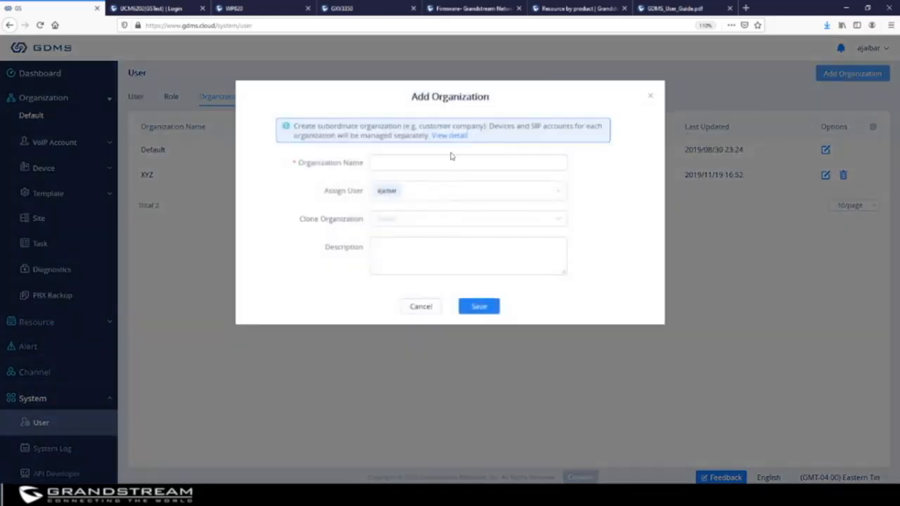
click(434, 164)
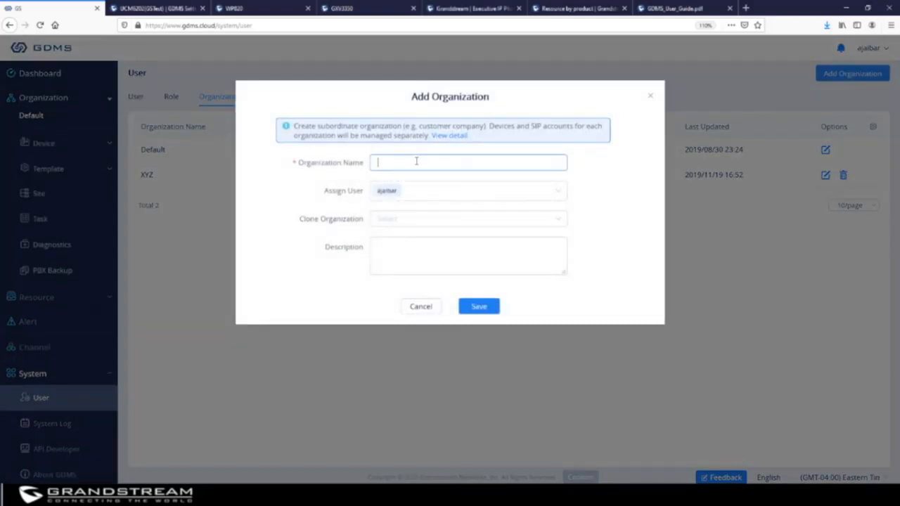
text(BAC)
key(BackSpace)
key(BackSpace)
key(BackSpace)
text(ABC)
Assign an extra sub-user to ABC and set it to clone from XYZ.
click(558, 193)
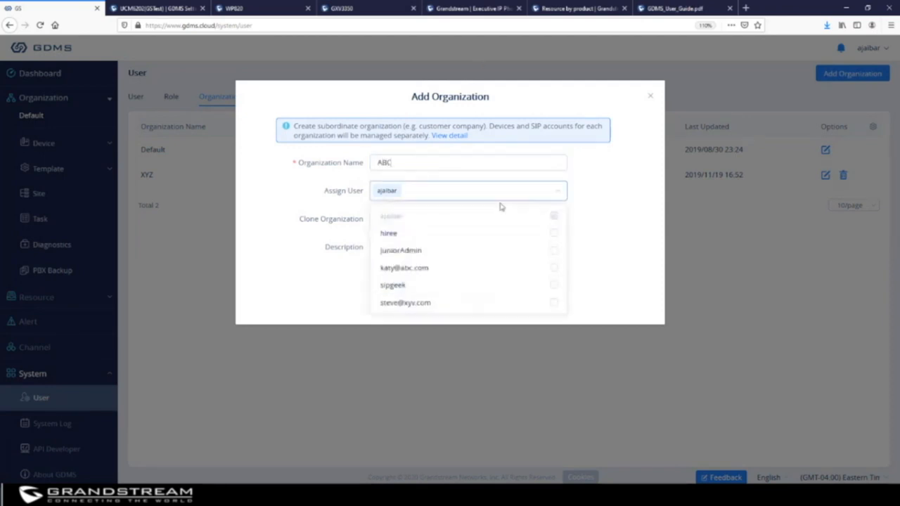
click(412, 251)
click(609, 225)
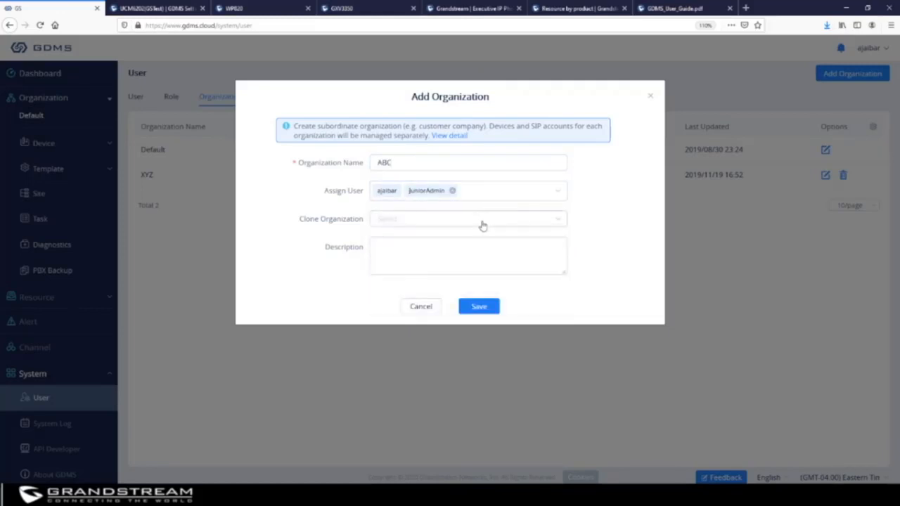
click(405, 222)
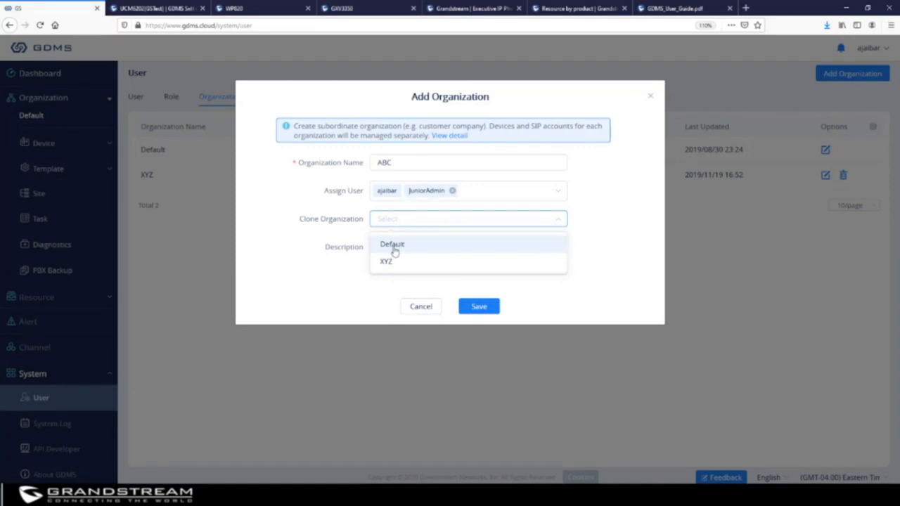
click(621, 204)
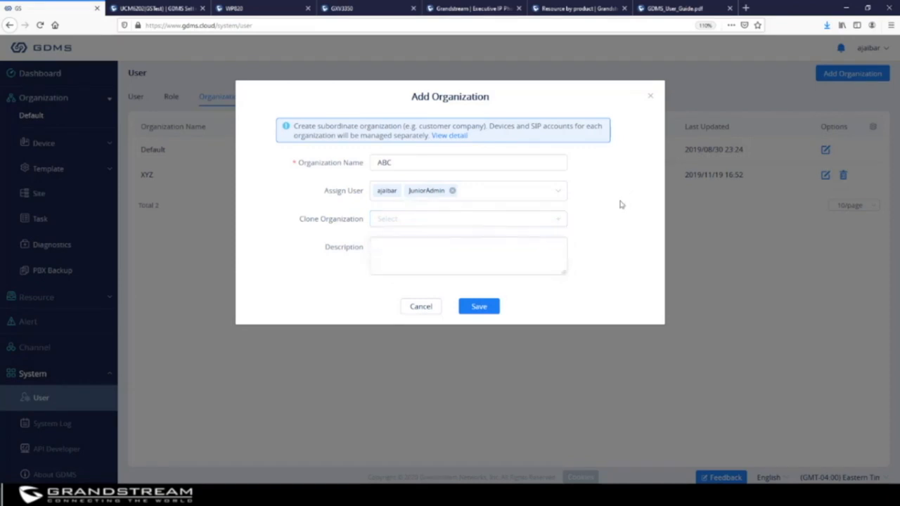
click(440, 224)
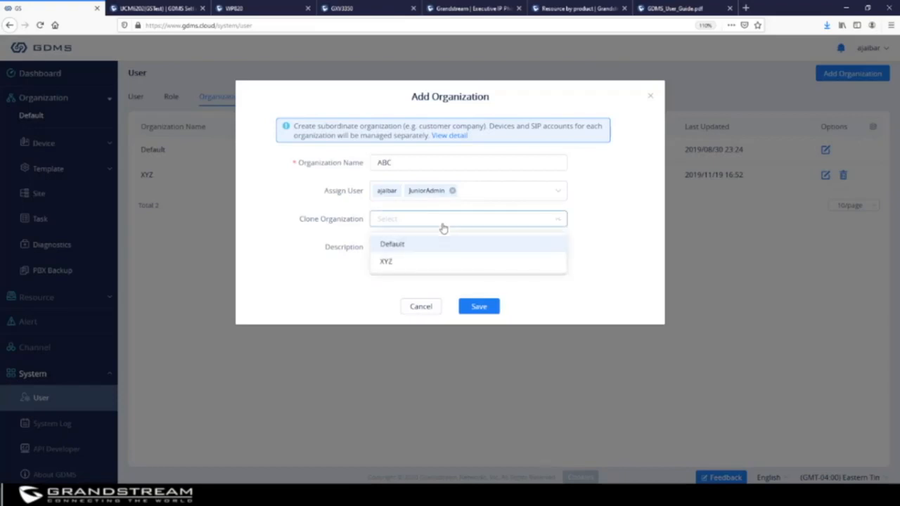
click(387, 263)
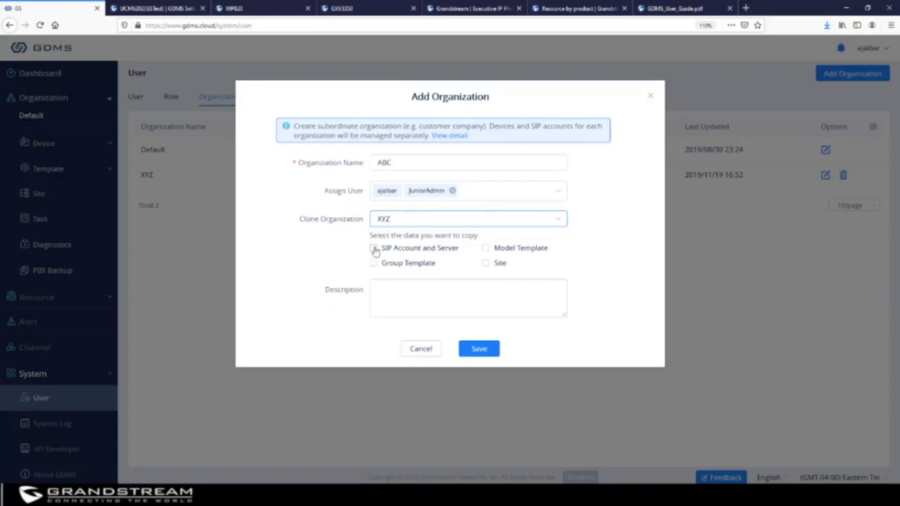
Copy SIP accounts/servers, group and model templates, describe ABC as 'Dallas, TX', and save.
click(373, 251)
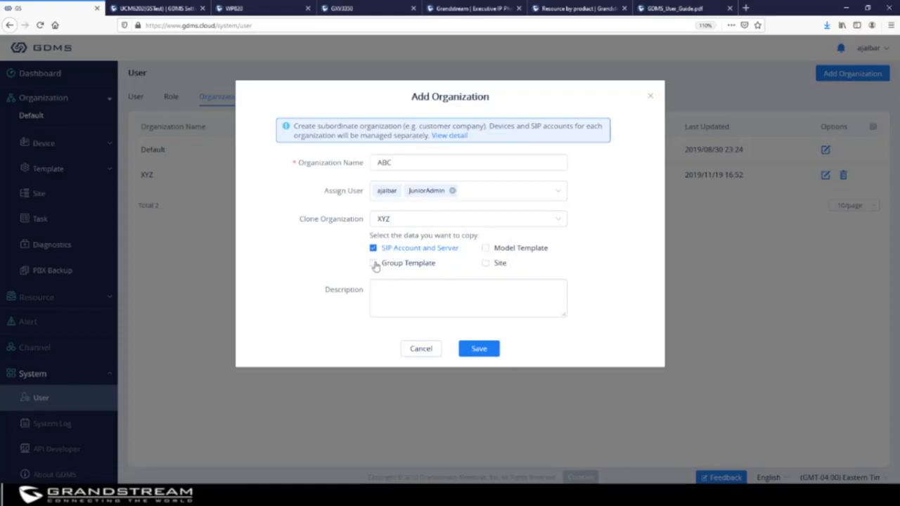
click(374, 264)
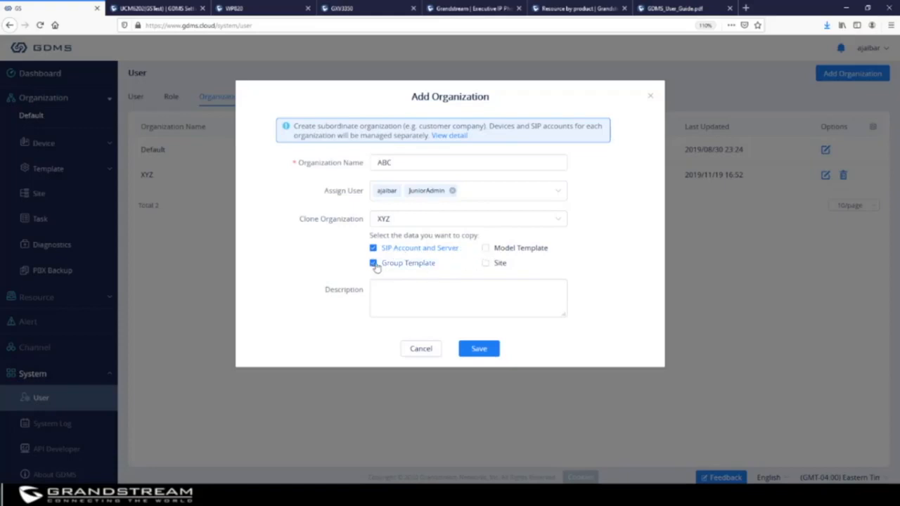
click(484, 250)
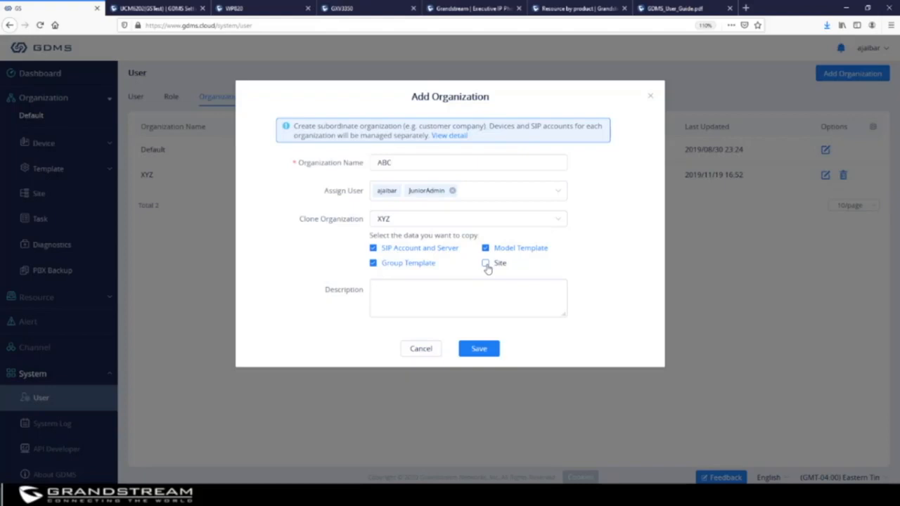
click(424, 296)
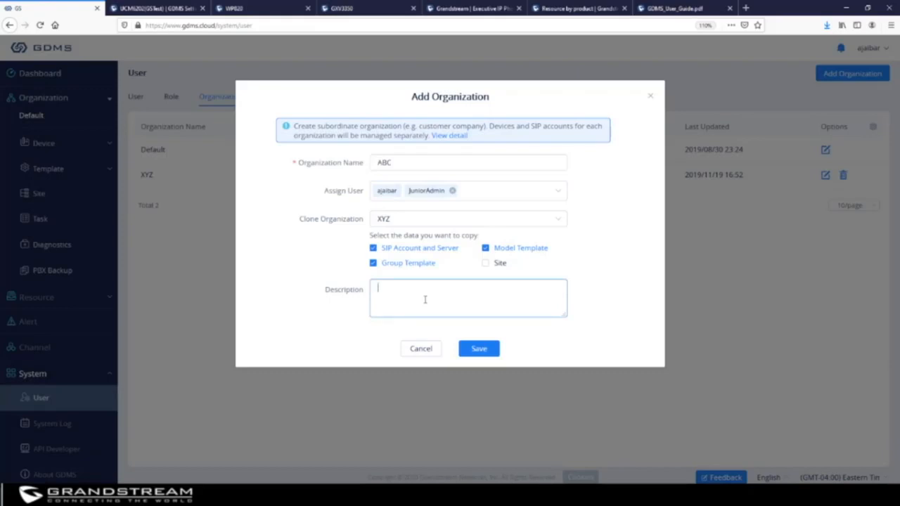
text(Dalls)
key(BackSpace)
text(as, TX)
click(478, 348)
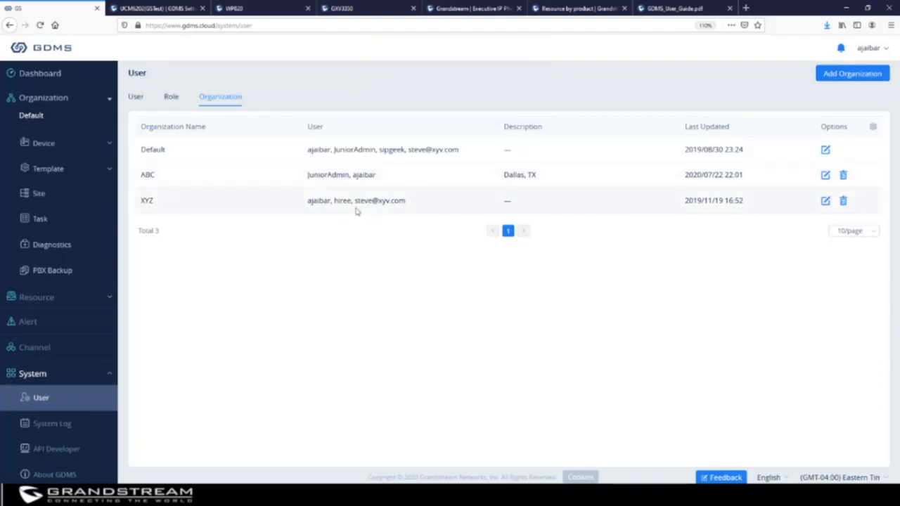
Show the Role list of five roles and start adding a new role.
click(112, 98)
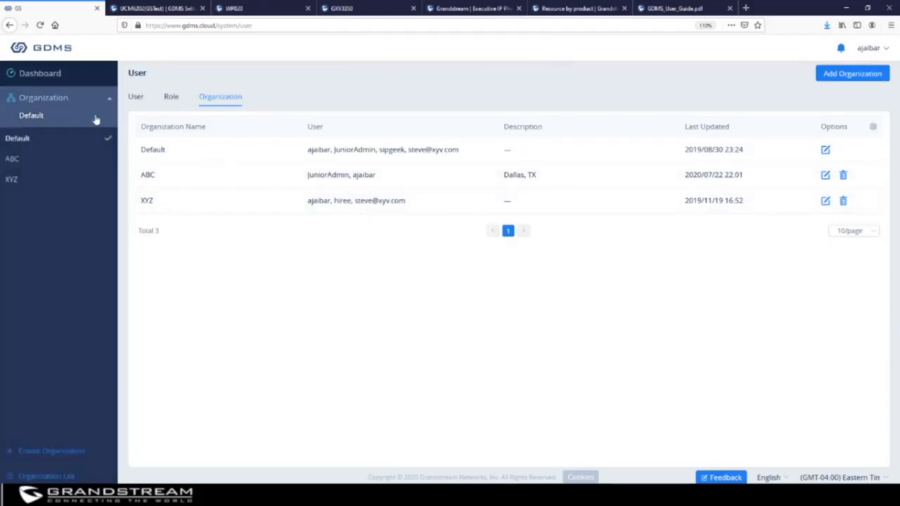
click(23, 163)
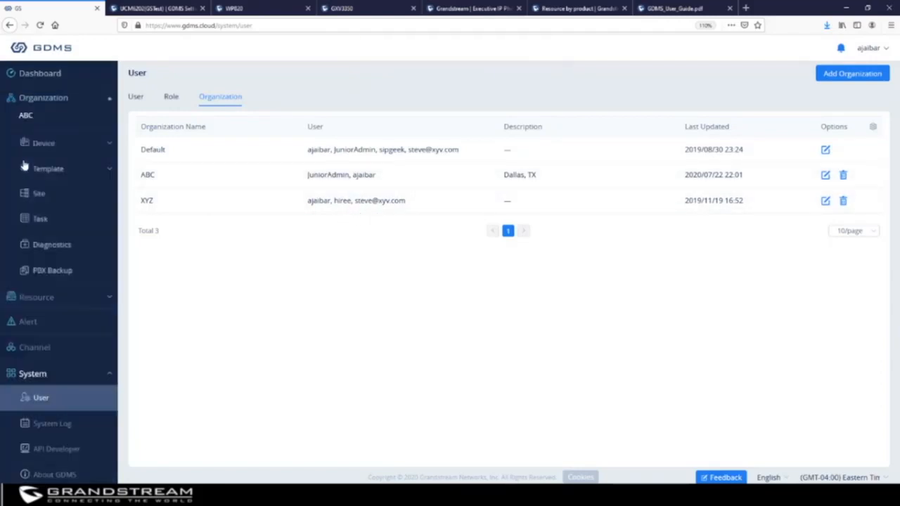
click(176, 99)
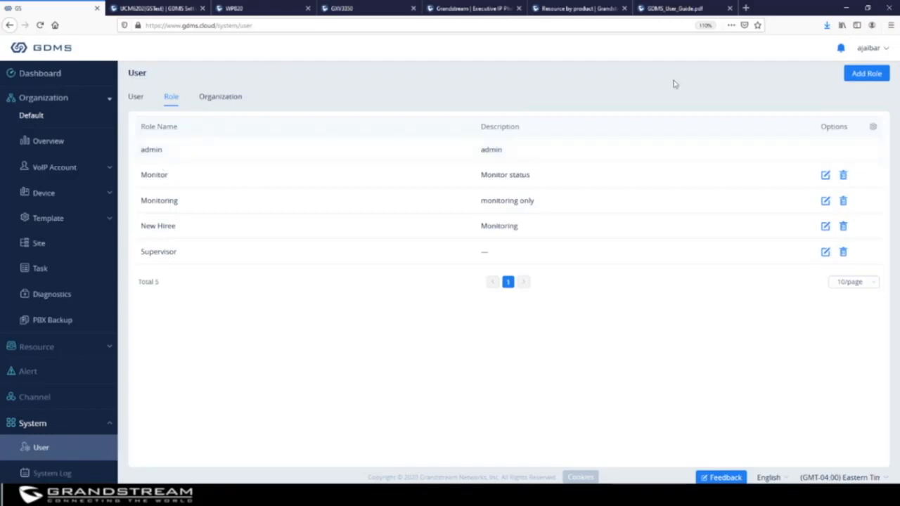
click(865, 73)
Enter the role name 'Monit' and description 'Read only'.
click(235, 109)
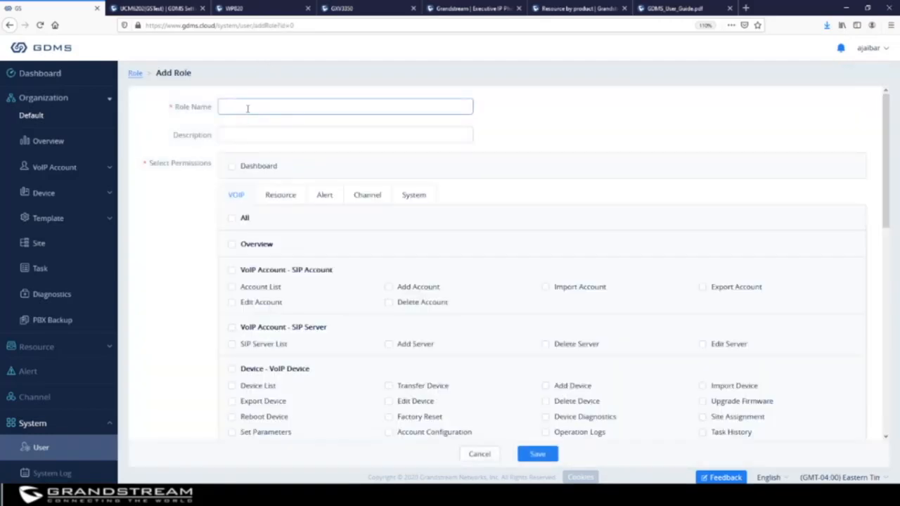
text(Monitor)
click(240, 131)
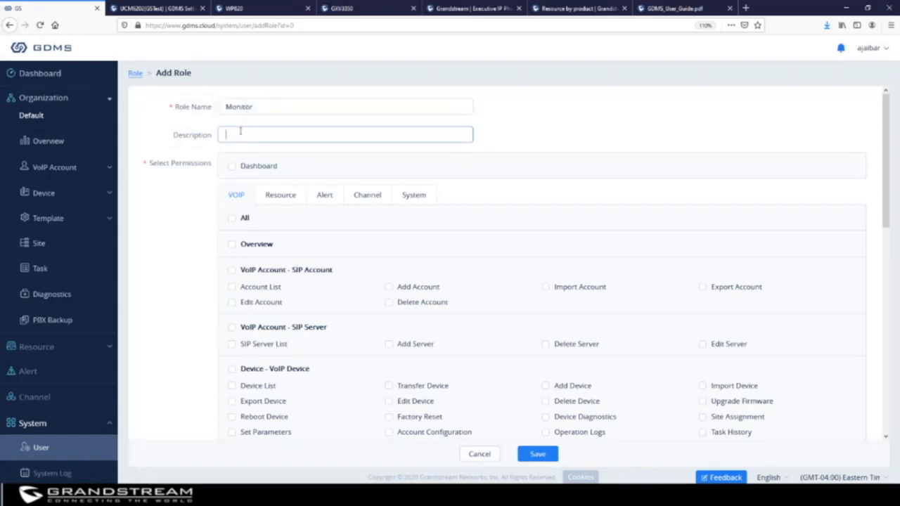
text(Read only)
Grant view-only access to SIP account, SIP server, VoIP/PBX device, template, config, site and task lists.
click(232, 287)
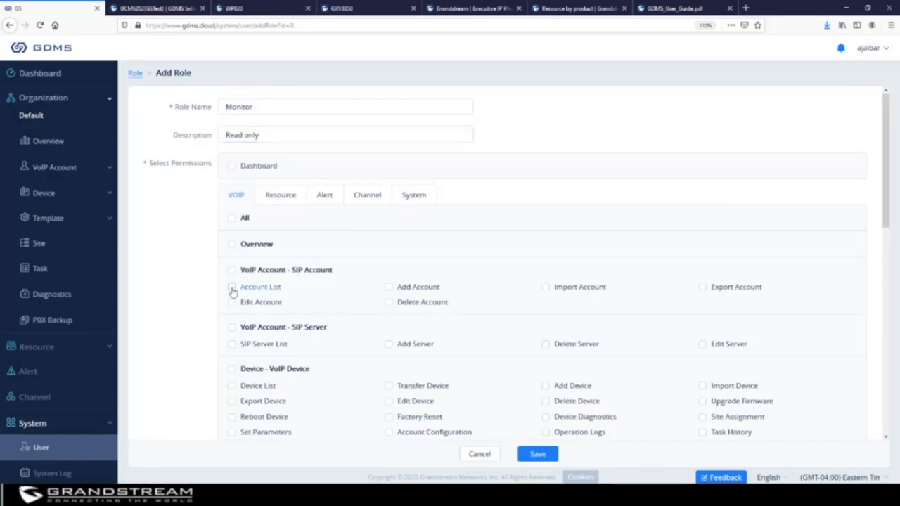
click(232, 344)
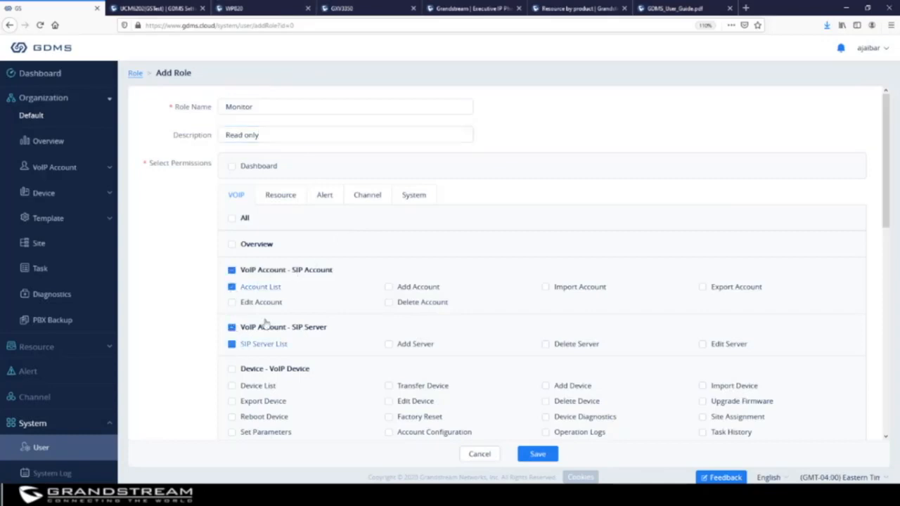
scroll(300, 301, down, 1)
scroll(301, 301, down, 1)
click(232, 273)
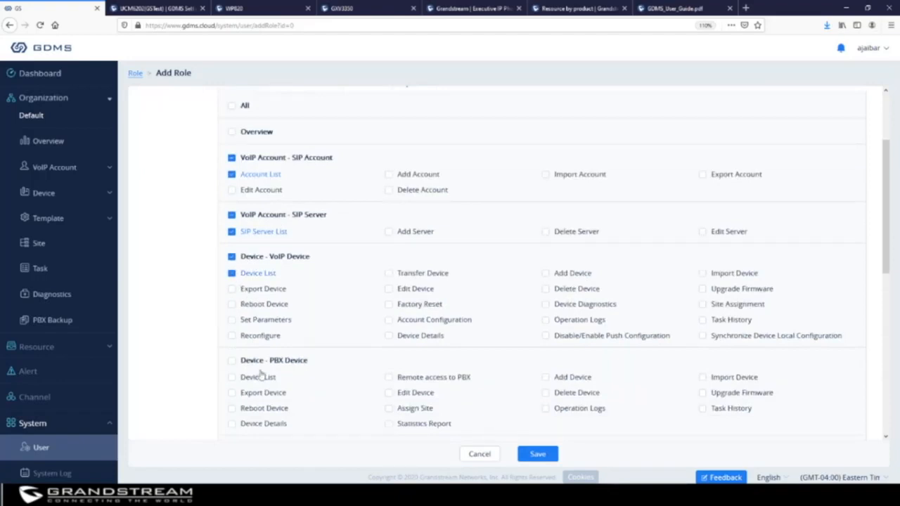
click(232, 381)
scroll(295, 316, down, 3)
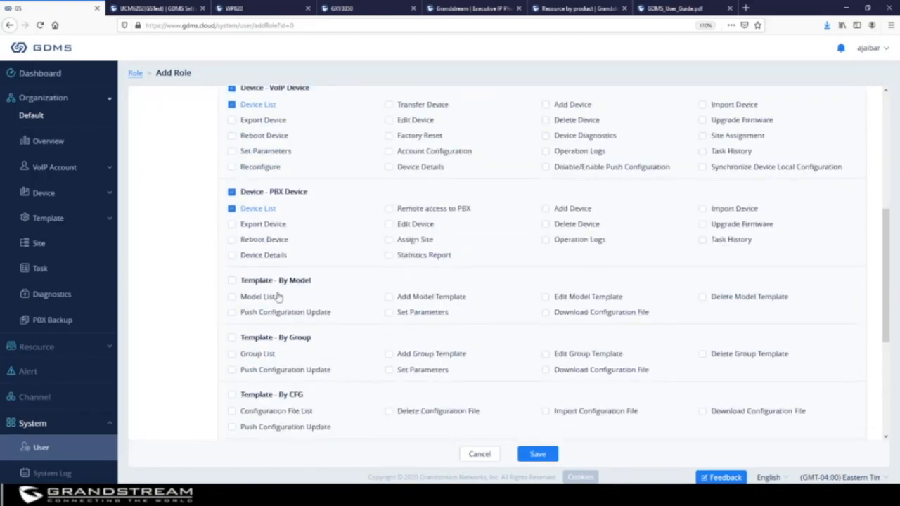
click(232, 353)
scroll(306, 320, down, 3)
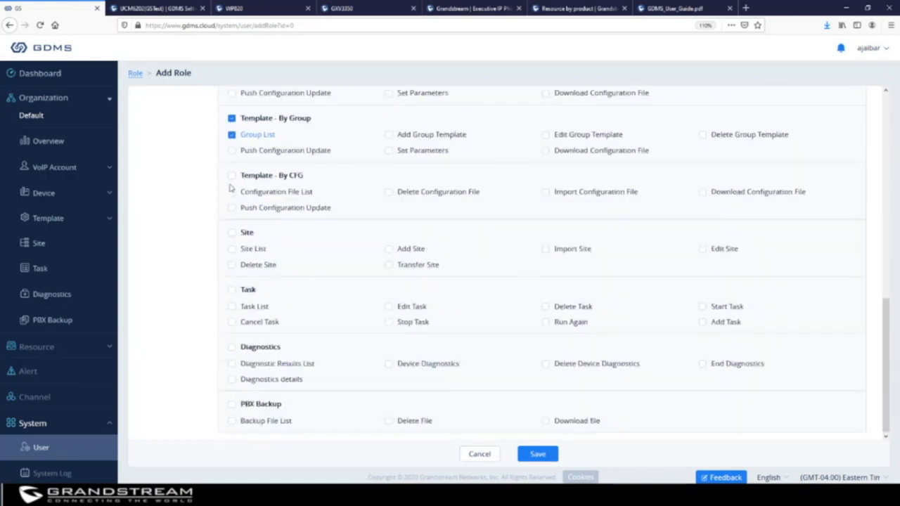
click(232, 192)
click(232, 249)
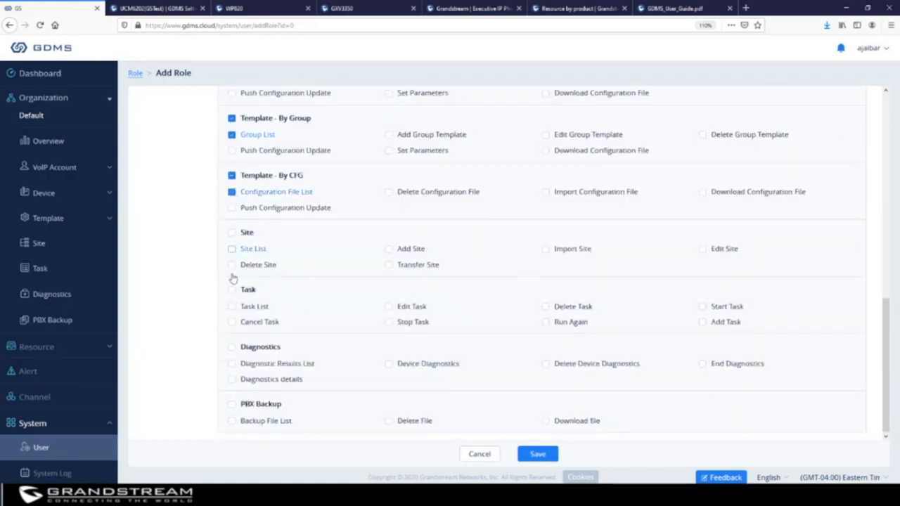
click(232, 307)
Rename the role to Monitors after the duplicate-name error and save it.
click(536, 454)
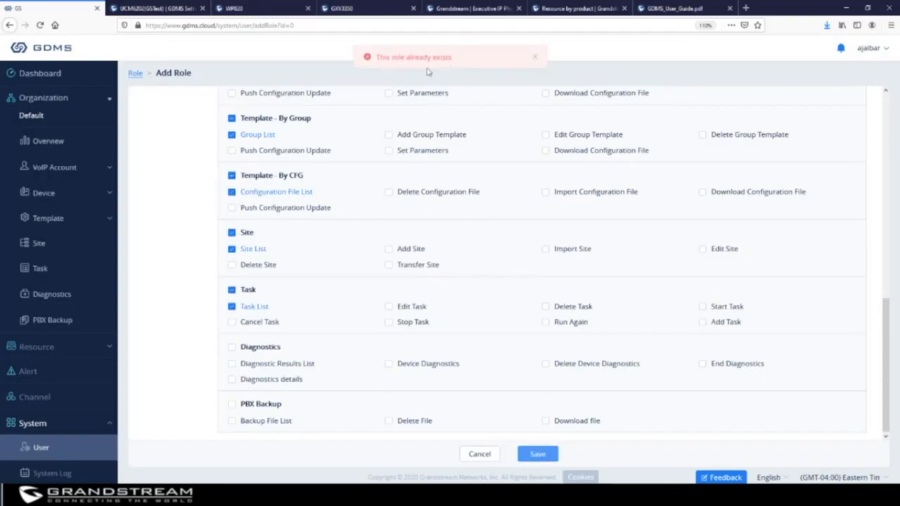
scroll(401, 169, up, 10)
click(280, 106)
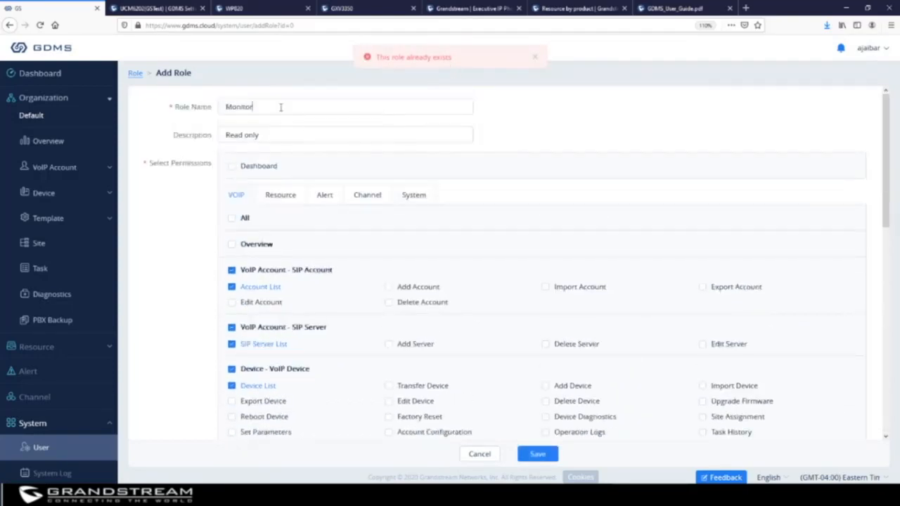
text(s)
scroll(576, 162, down, 10)
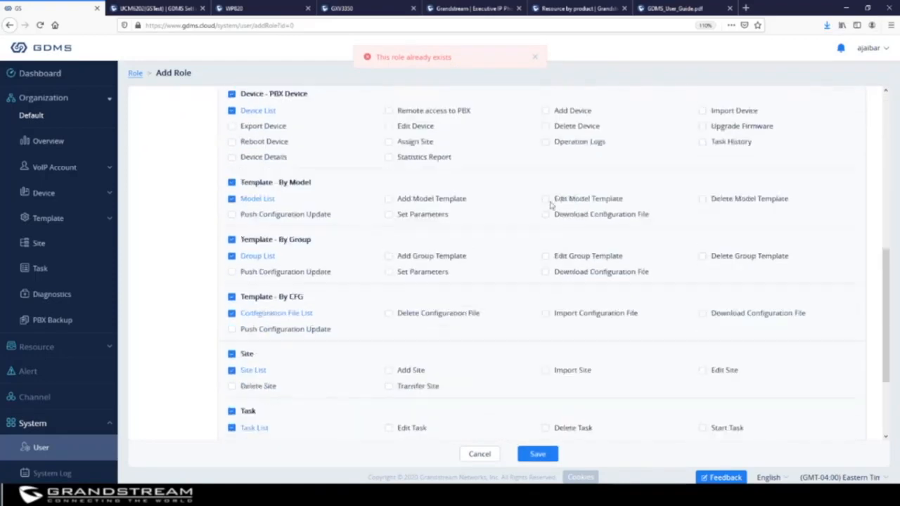
click(538, 454)
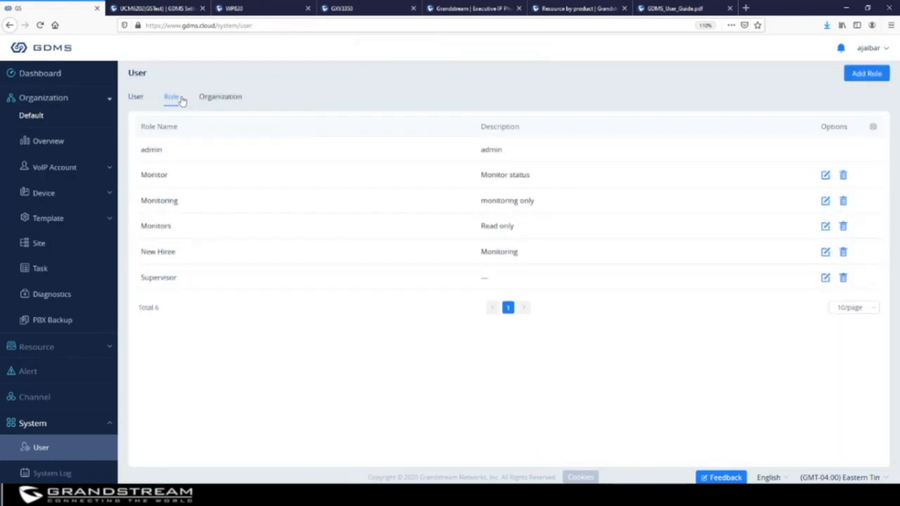
Add a sub-user named Monitor and fill in its e-mail address.
click(138, 99)
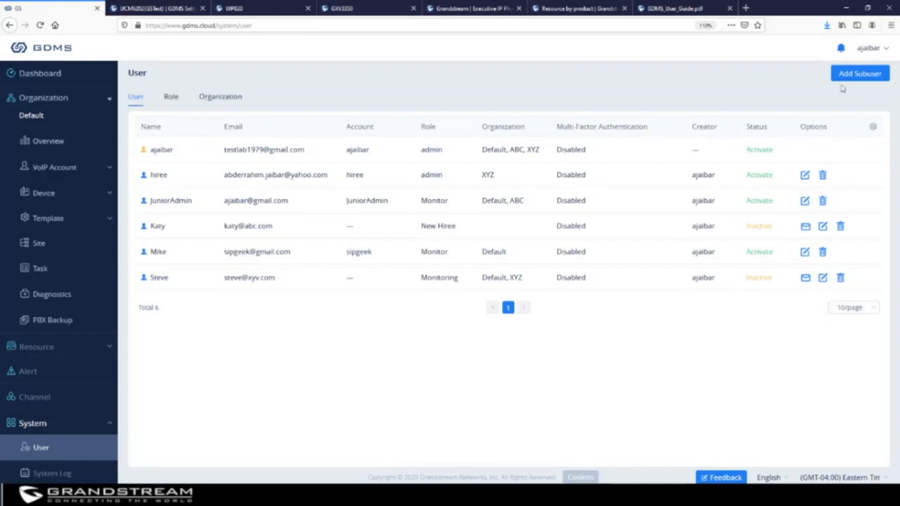
click(866, 73)
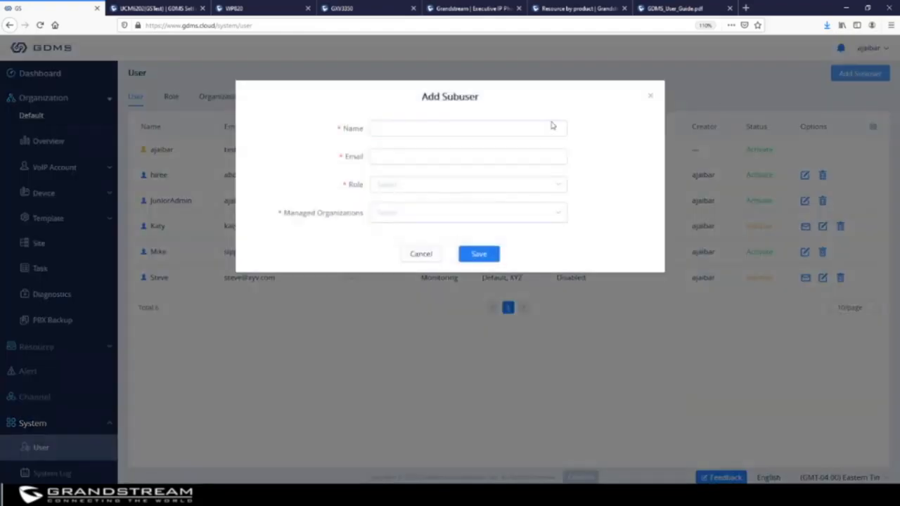
click(450, 128)
text(Mo)
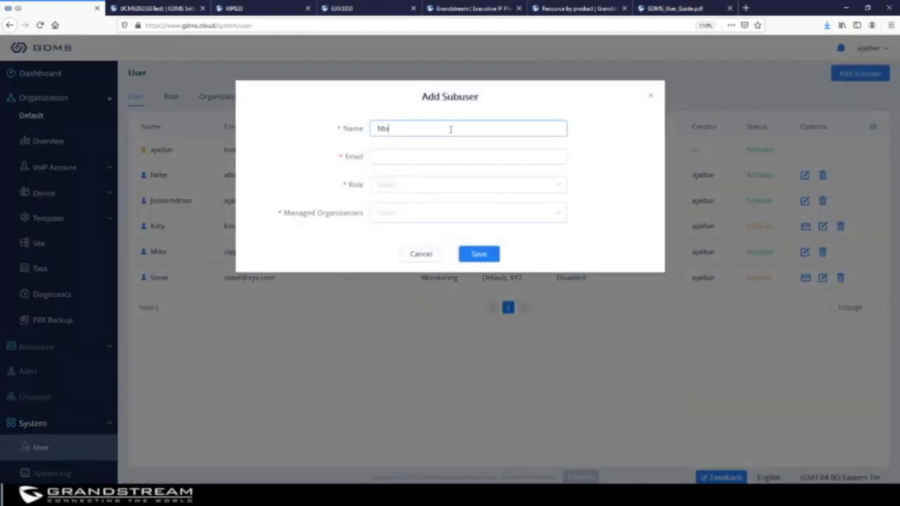
text(ni)
key(BackSpace)
key(BackSpace)
key(BackSpace)
key(BackSpace)
text(Monito)
click(486, 156)
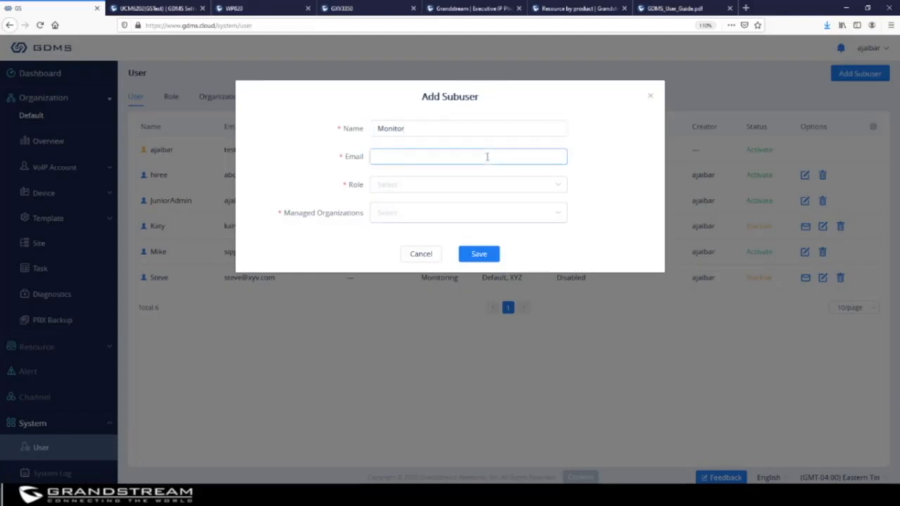
text(monitor@abc.com)
Give Monitor the Monitors role, let it manage ABC and XYZ, and save.
click(459, 186)
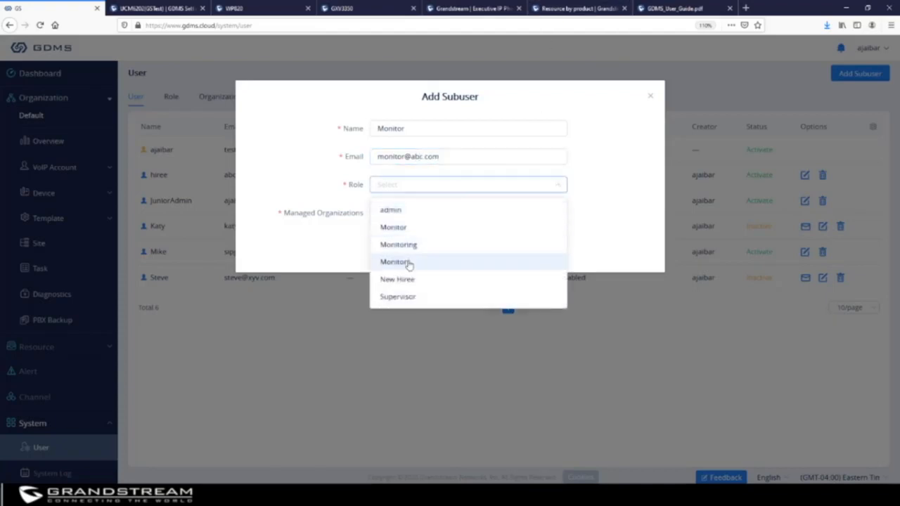
click(408, 263)
click(414, 219)
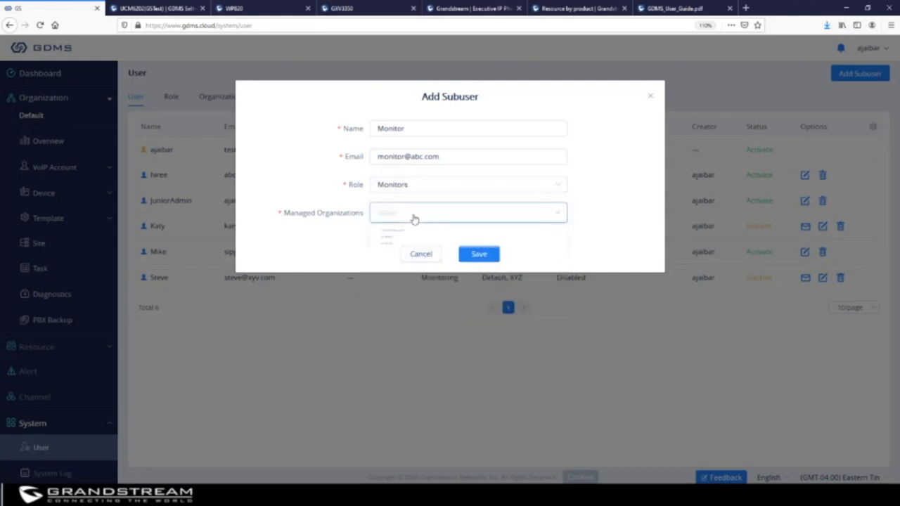
click(398, 256)
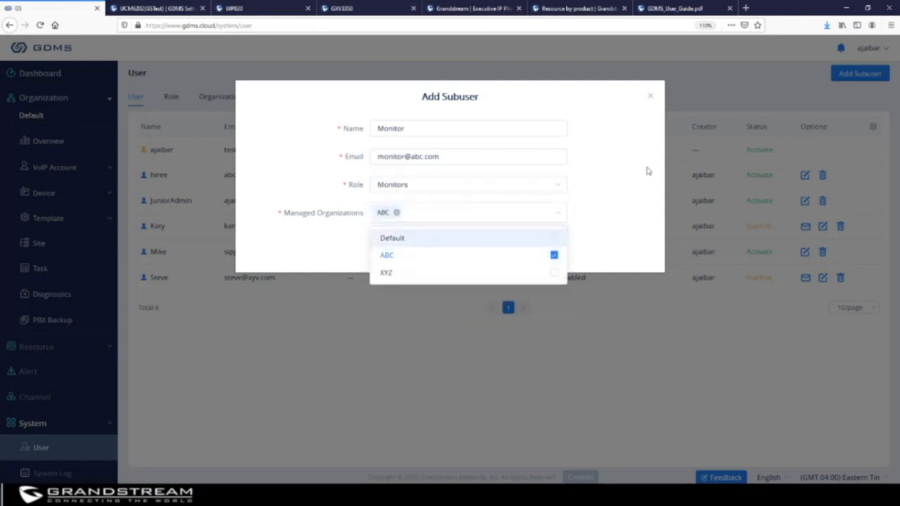
click(629, 180)
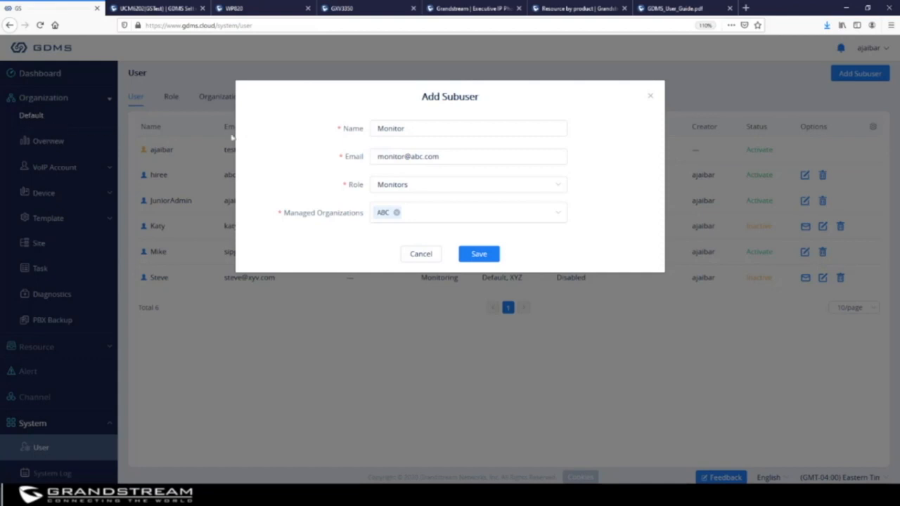
click(544, 213)
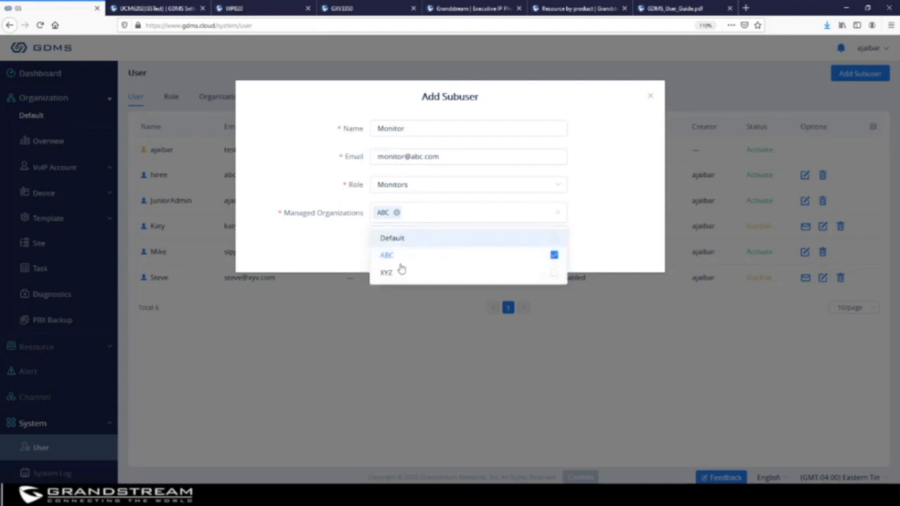
click(398, 273)
click(642, 189)
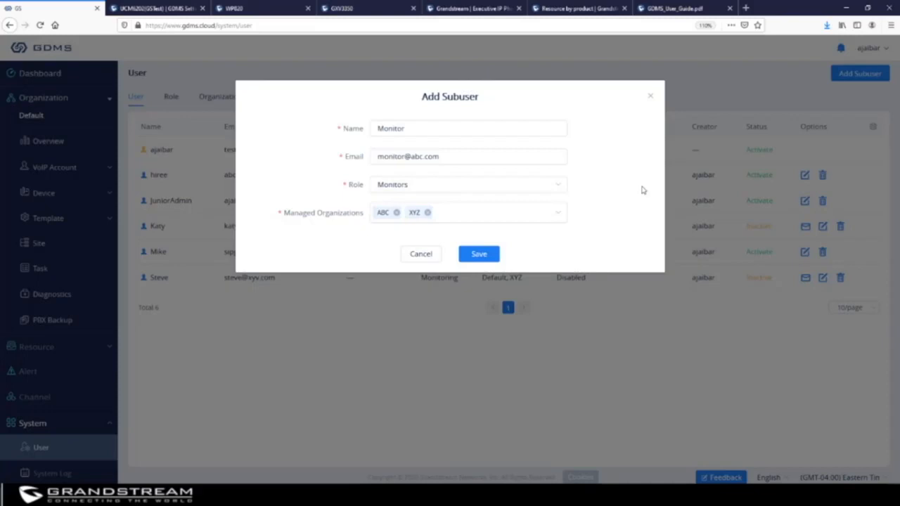
click(479, 255)
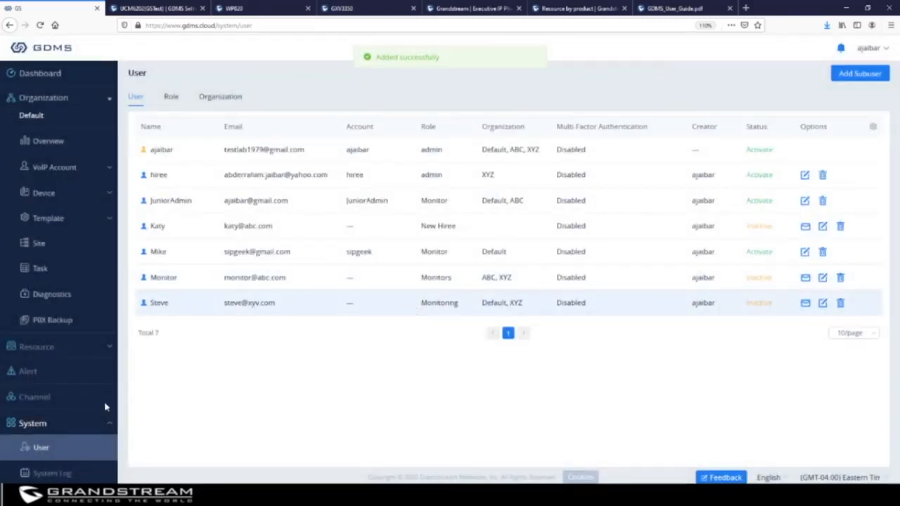
Highlight the Monitor-user log entry's contents, username, IP and time, then open API Developer.
scroll(56, 428, down, 1)
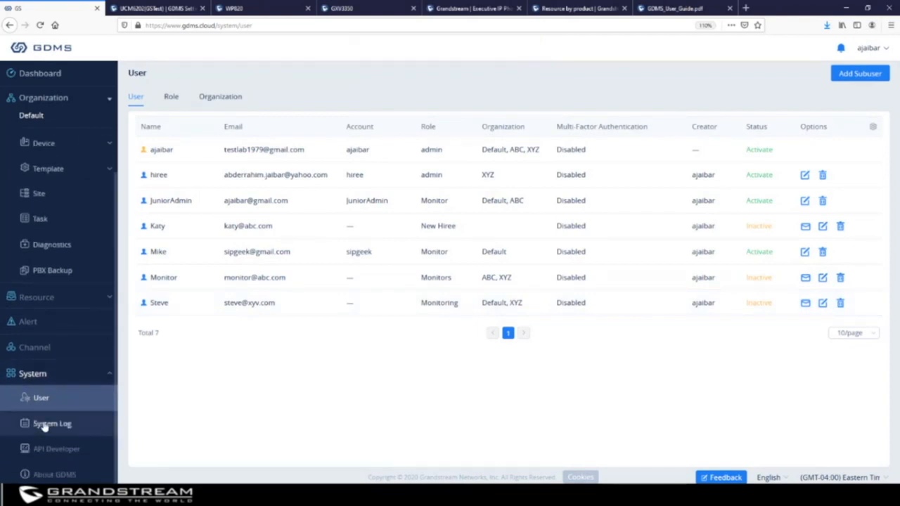
click(49, 424)
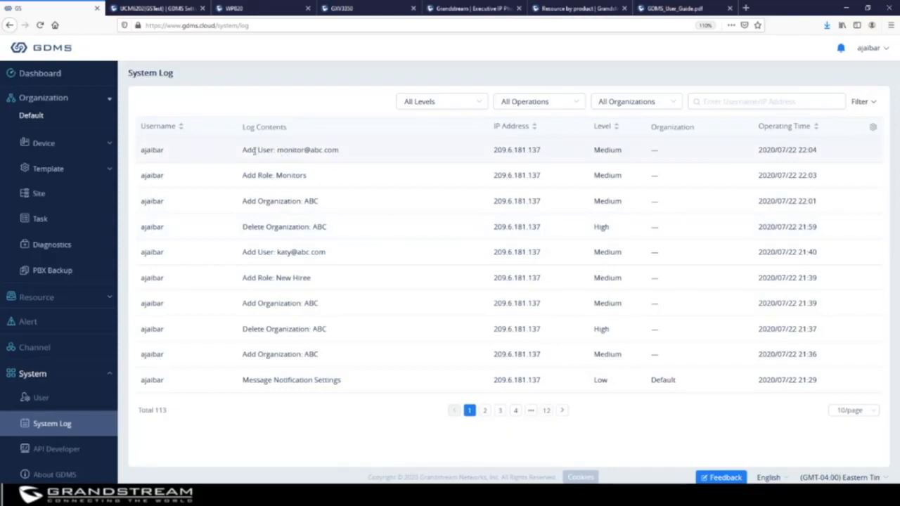
drag(345, 153, 239, 153)
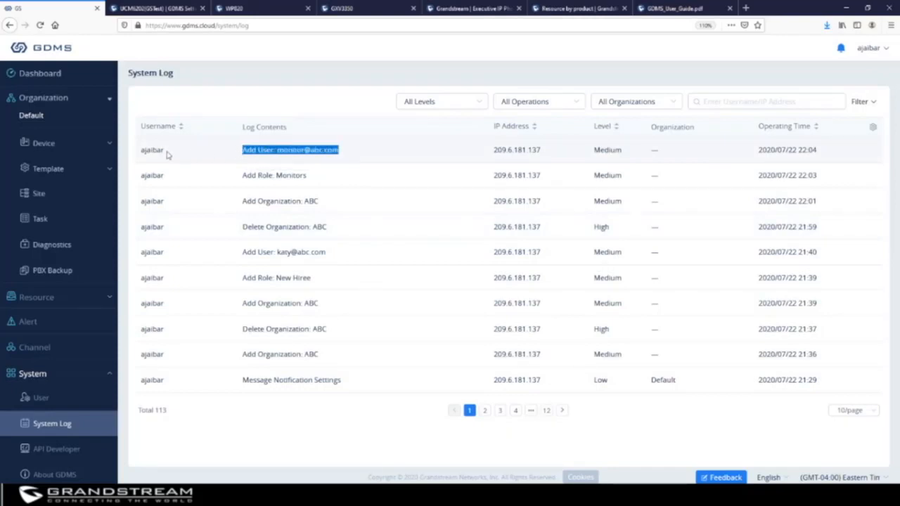
drag(167, 153, 141, 152)
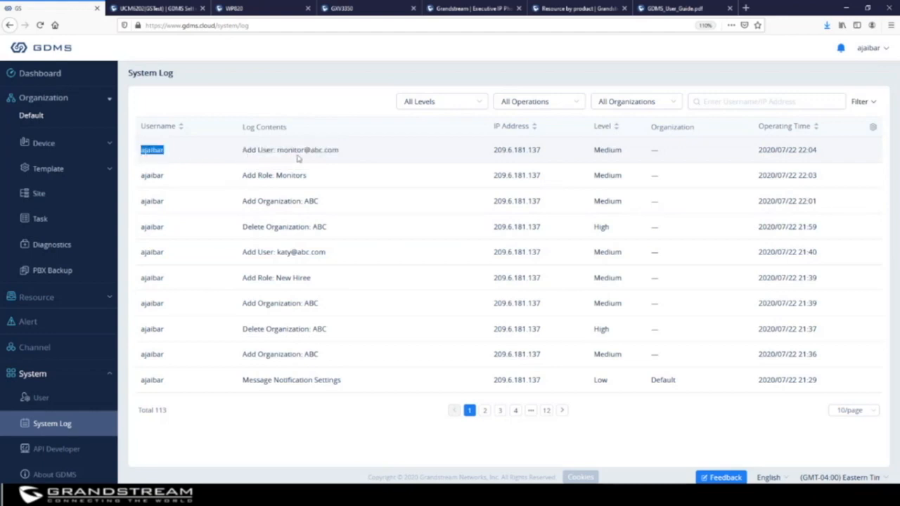
drag(541, 150, 493, 153)
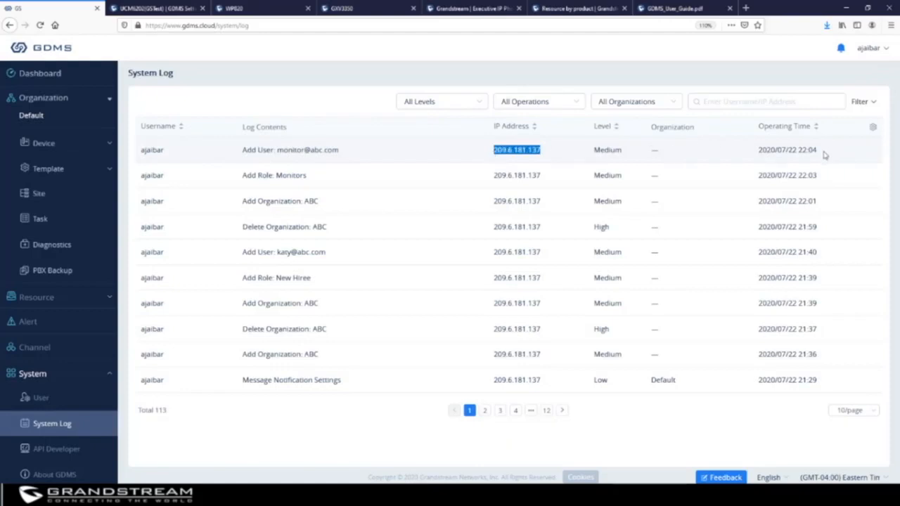
drag(825, 156, 759, 151)
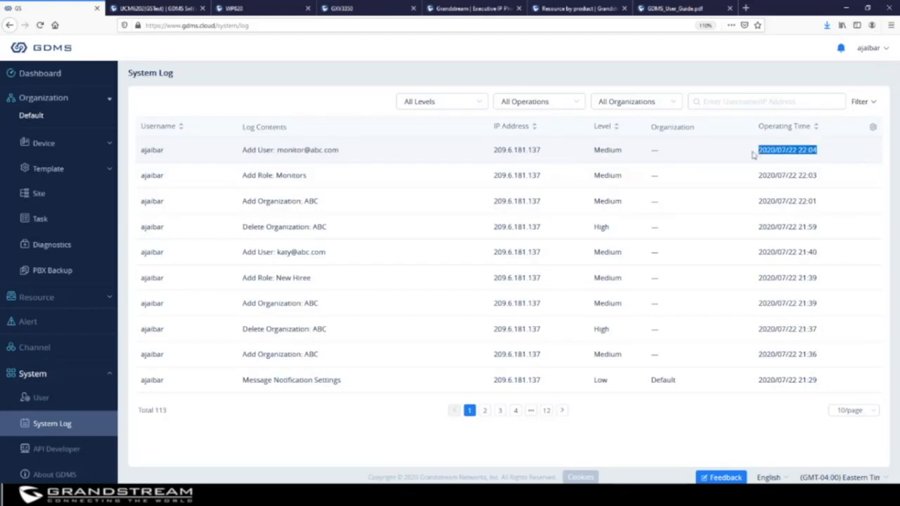
click(72, 453)
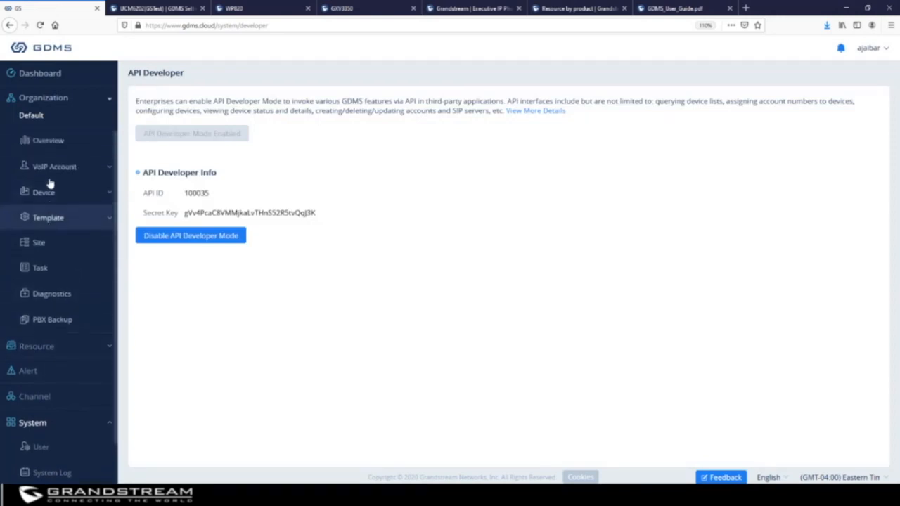
Expand Organization > VoIP Account, then switch to the UCM6202's GDMS Settings tab.
click(54, 169)
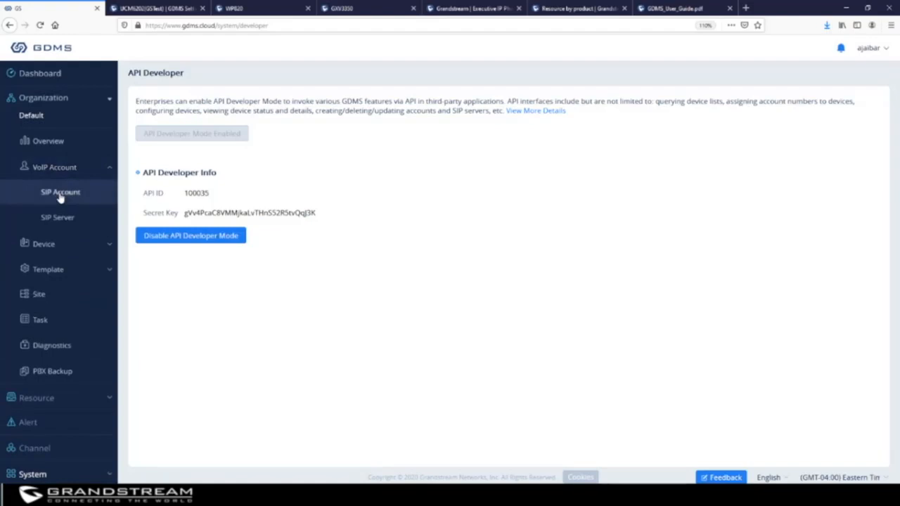
click(166, 11)
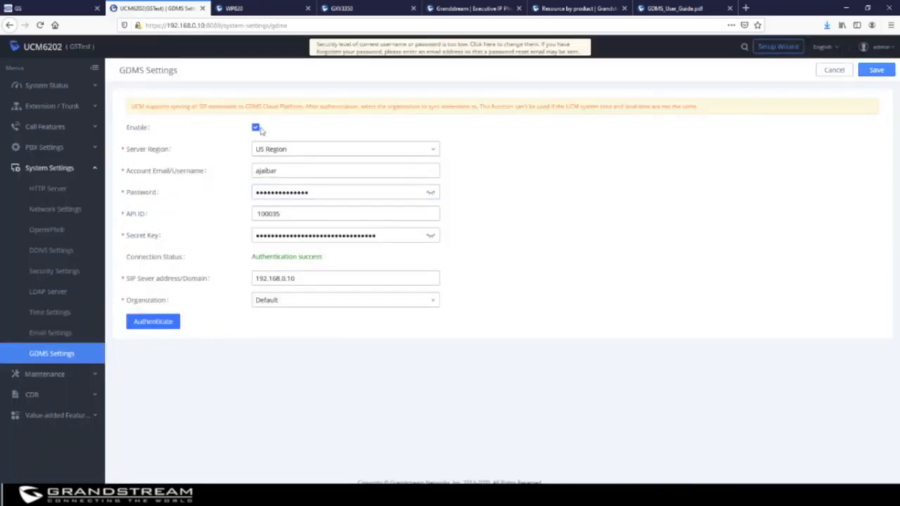
click(70, 107)
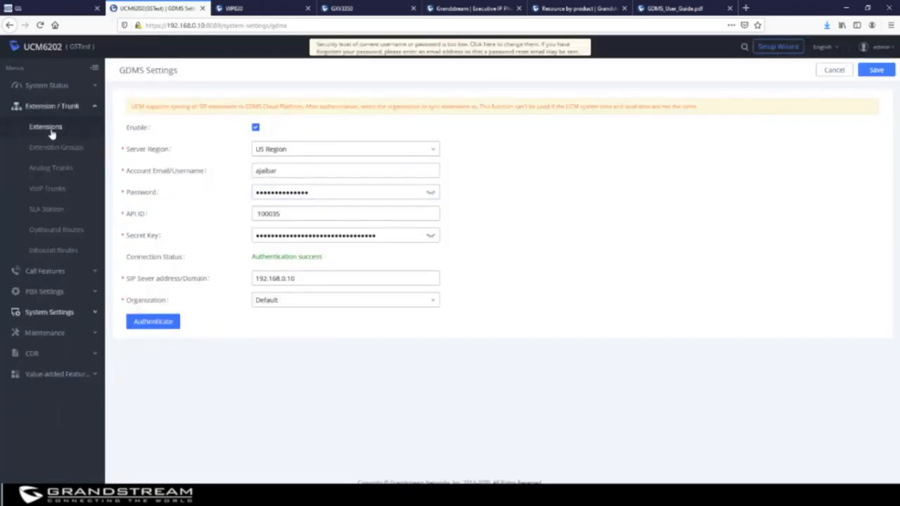
click(38, 127)
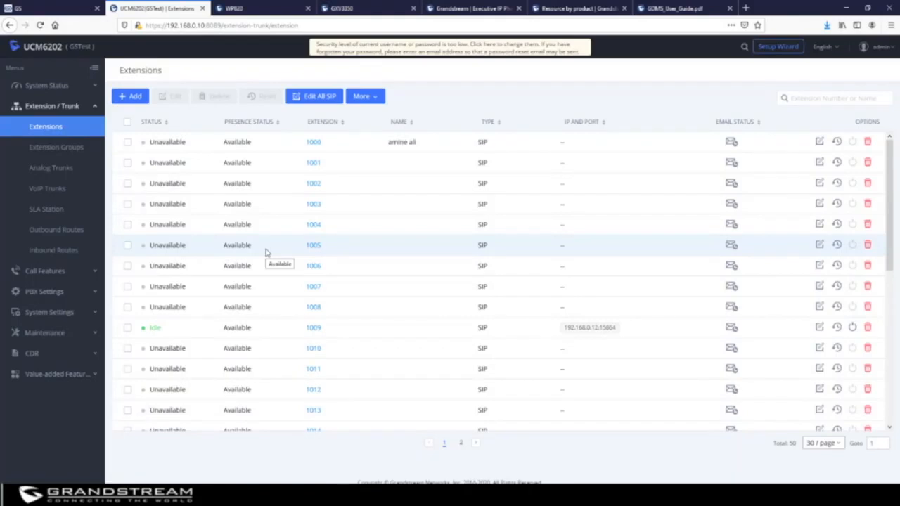
click(49, 312)
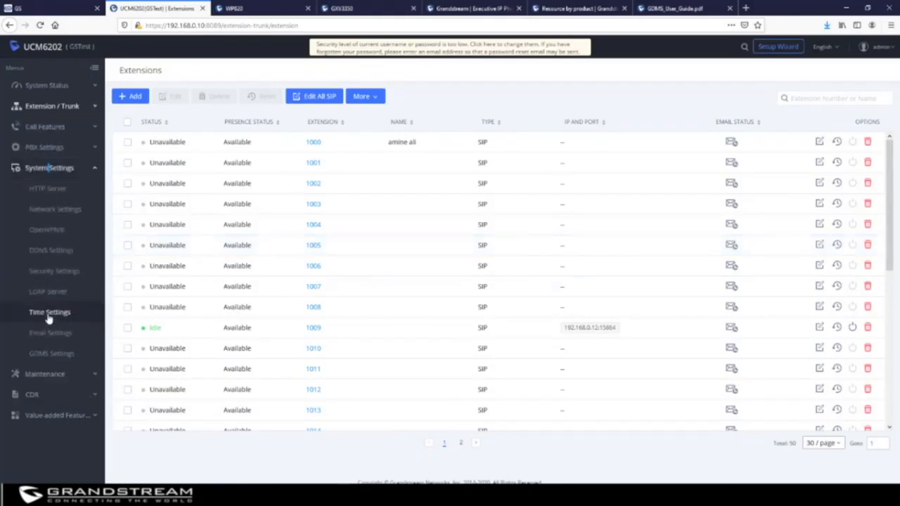
click(52, 354)
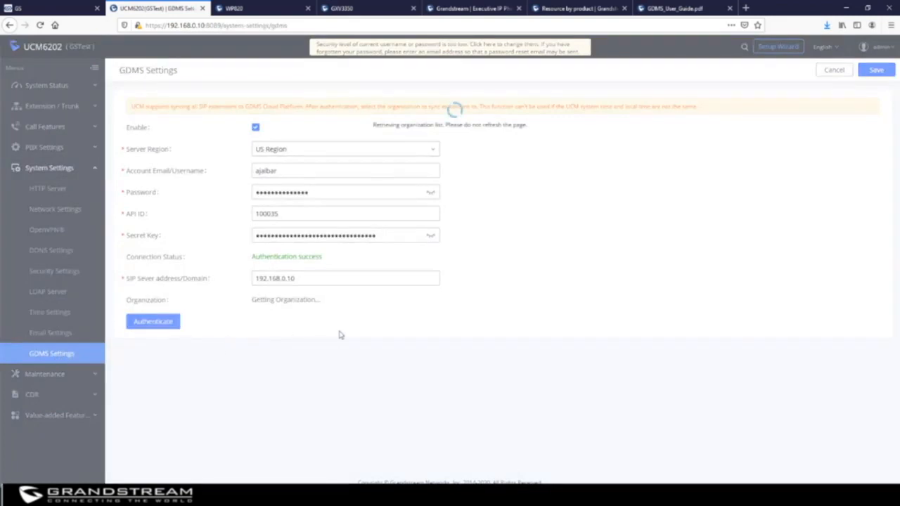
click(287, 169)
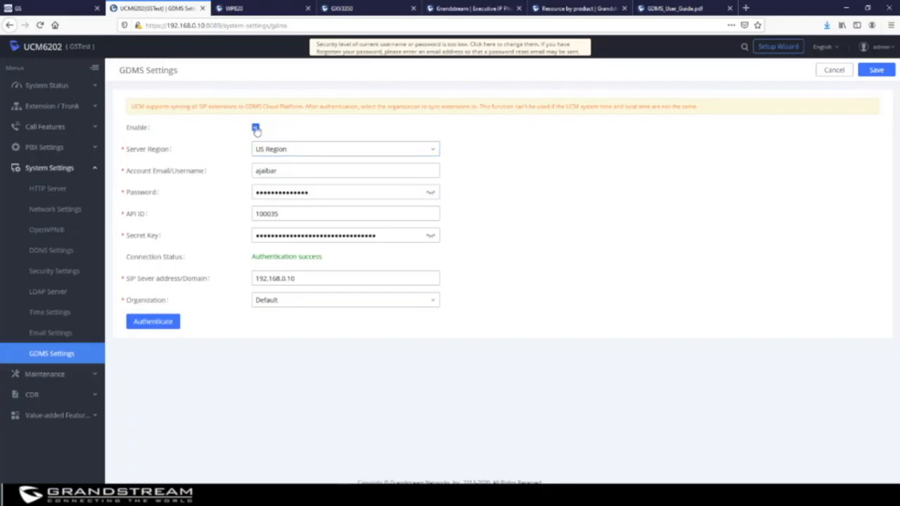
click(299, 170)
double_click(288, 168)
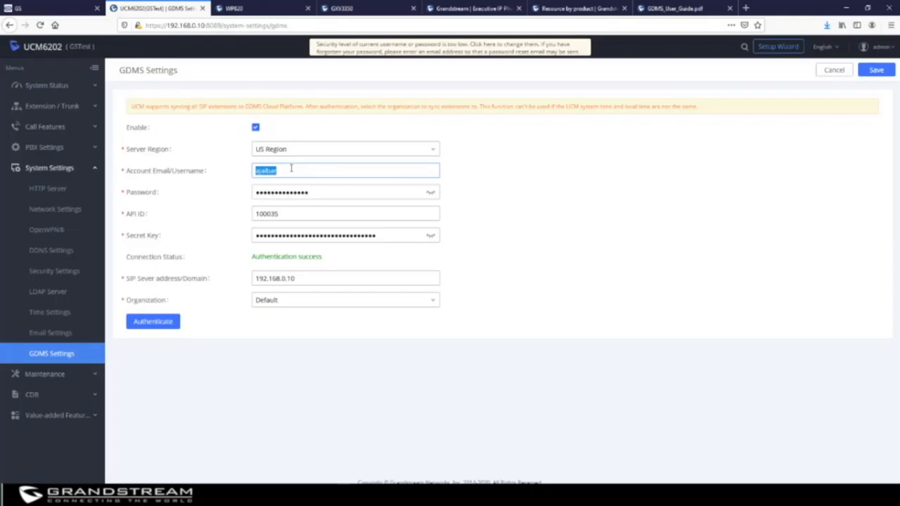
click(329, 190)
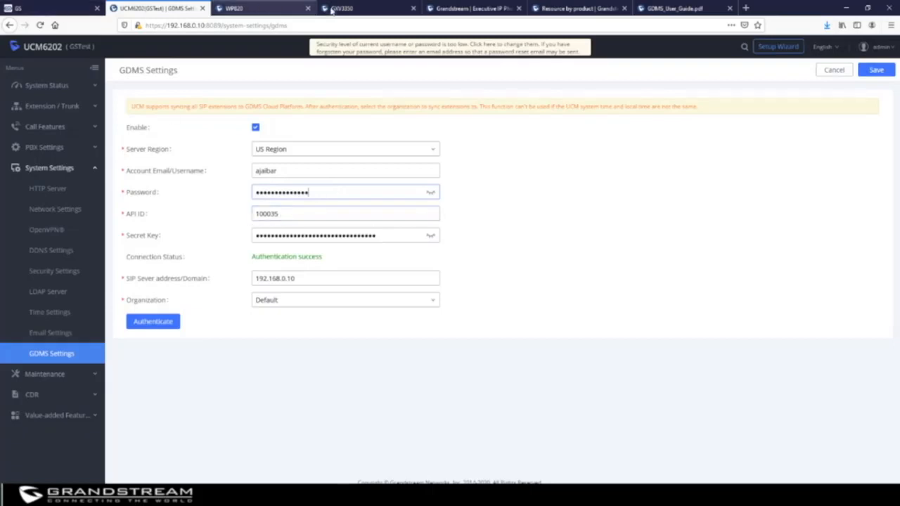
click(56, 8)
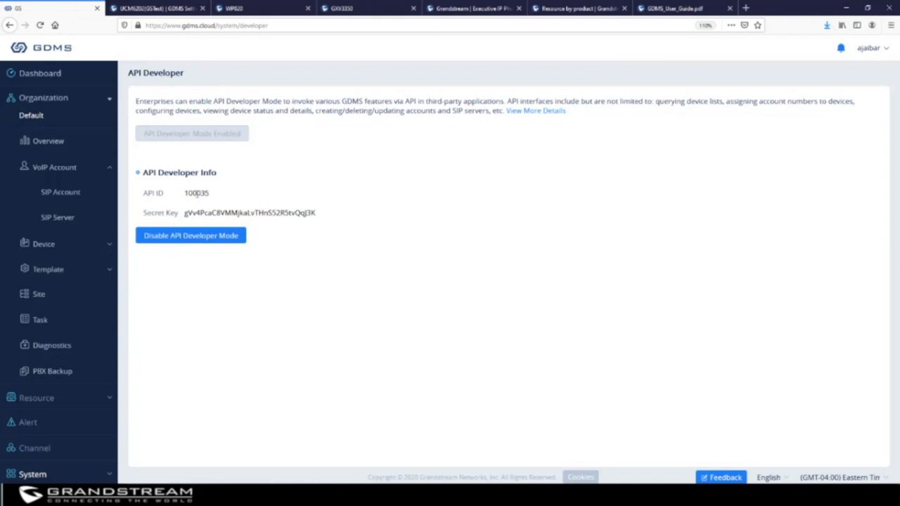
double_click(196, 194)
click(164, 8)
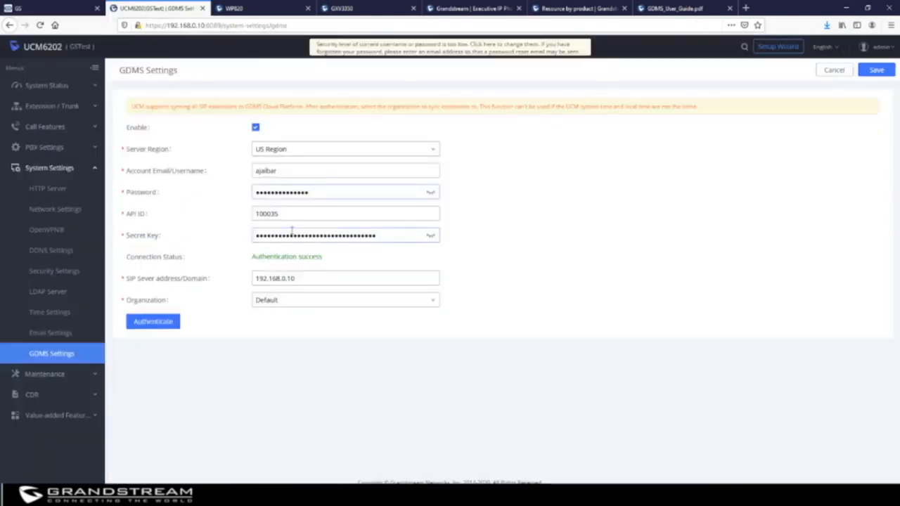
click(42, 9)
double_click(250, 213)
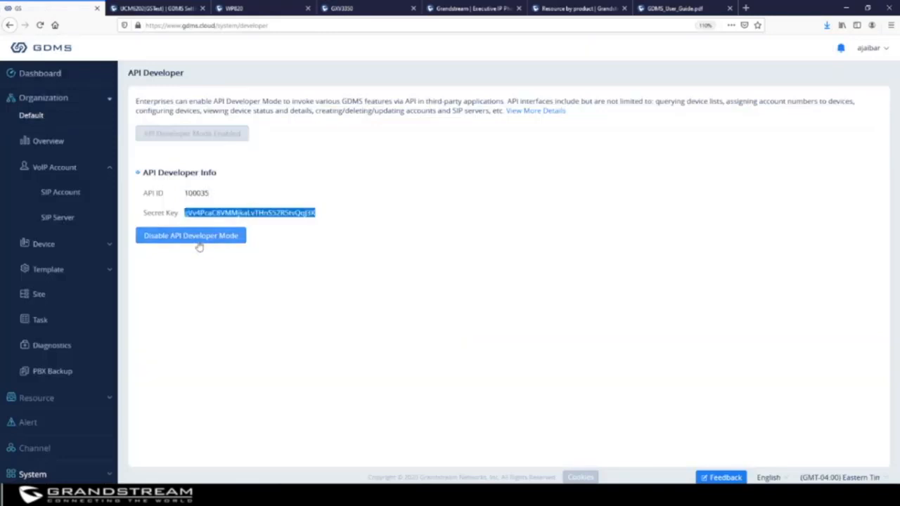
click(148, 13)
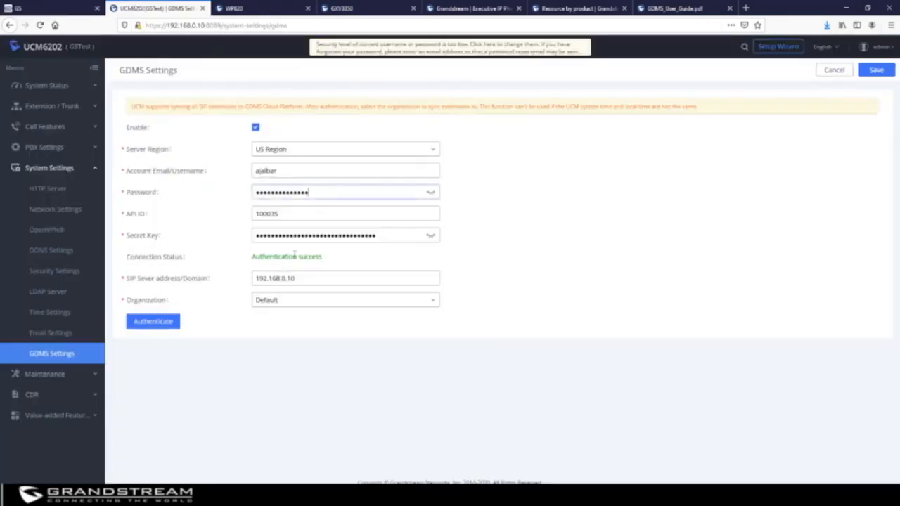
drag(305, 278, 219, 277)
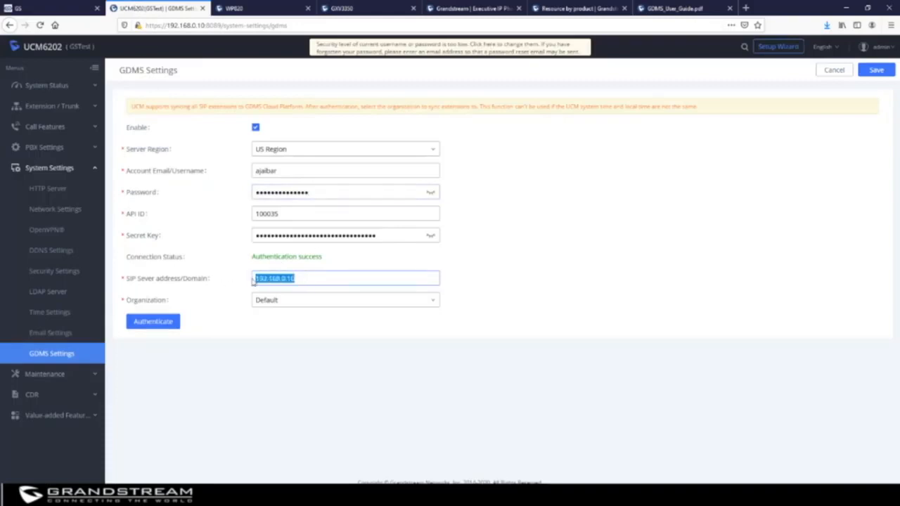
Select XYZ as the UCM6202's GDMS organization, re-authenticate, and save.
click(294, 302)
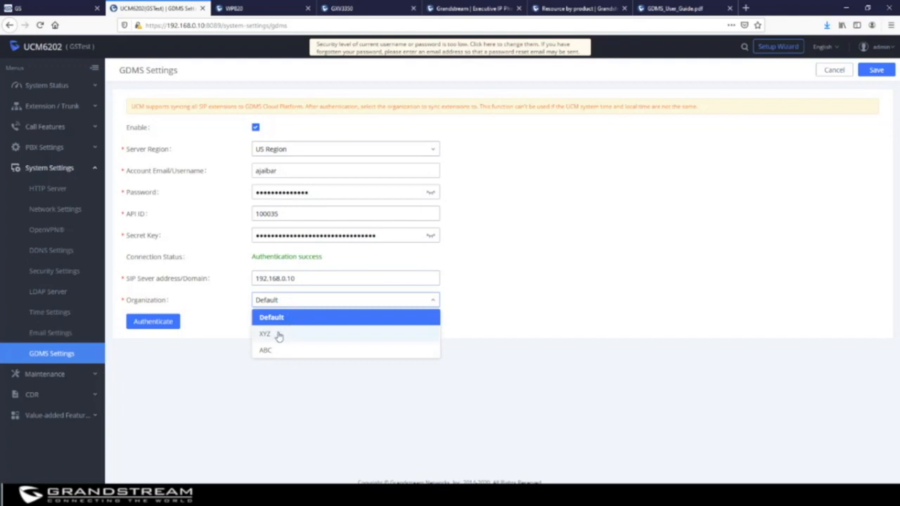
click(279, 335)
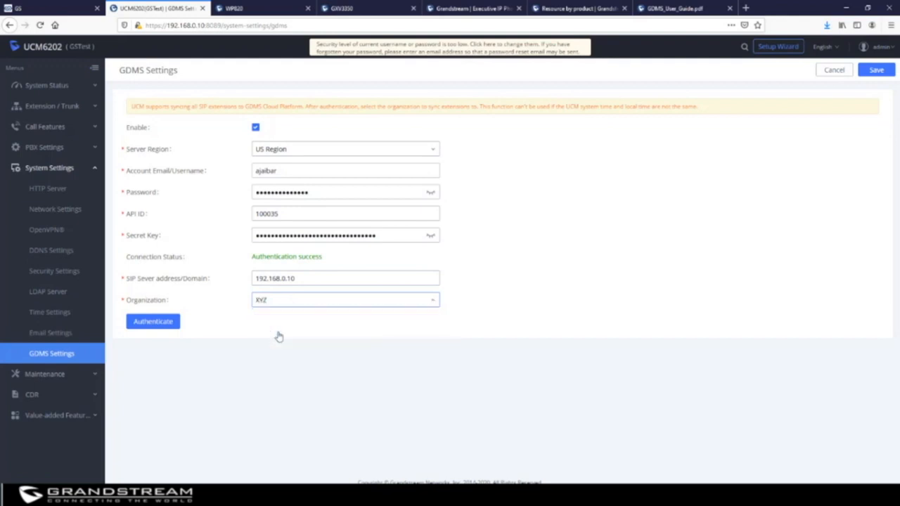
click(156, 323)
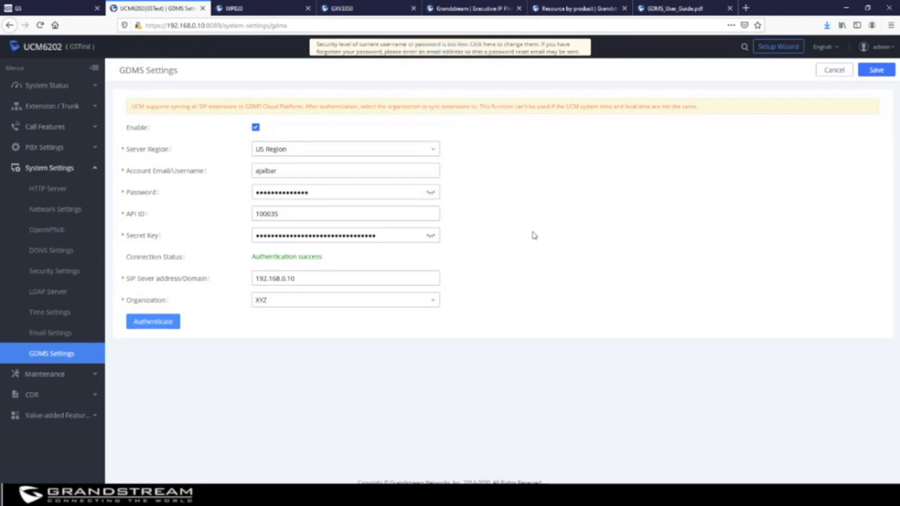
click(876, 70)
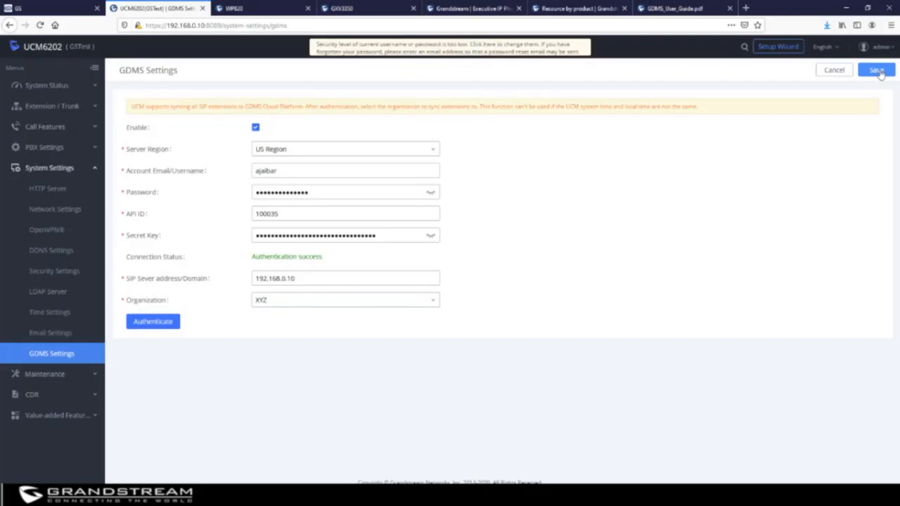
Check that XYZ lists SIP server 192.168.0.10 and its 50 synced UCM accounts, e.g. 1040–1049.
click(61, 11)
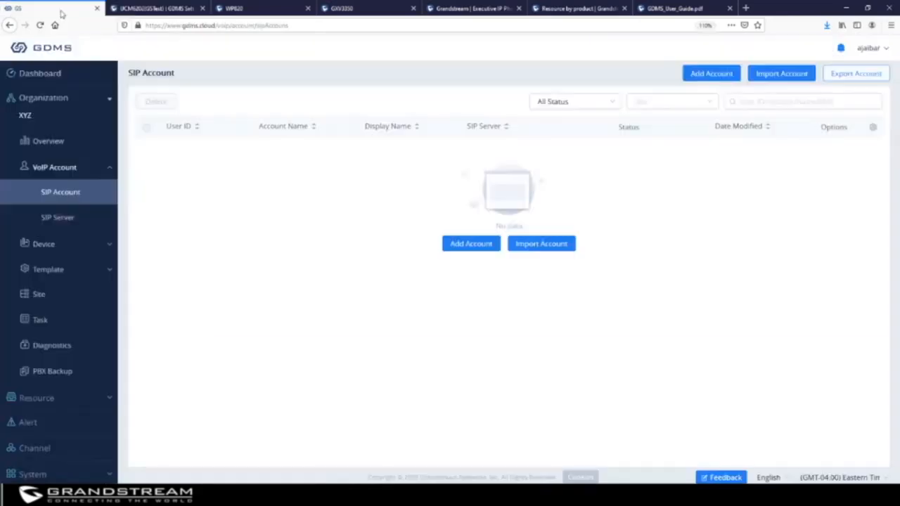
click(59, 210)
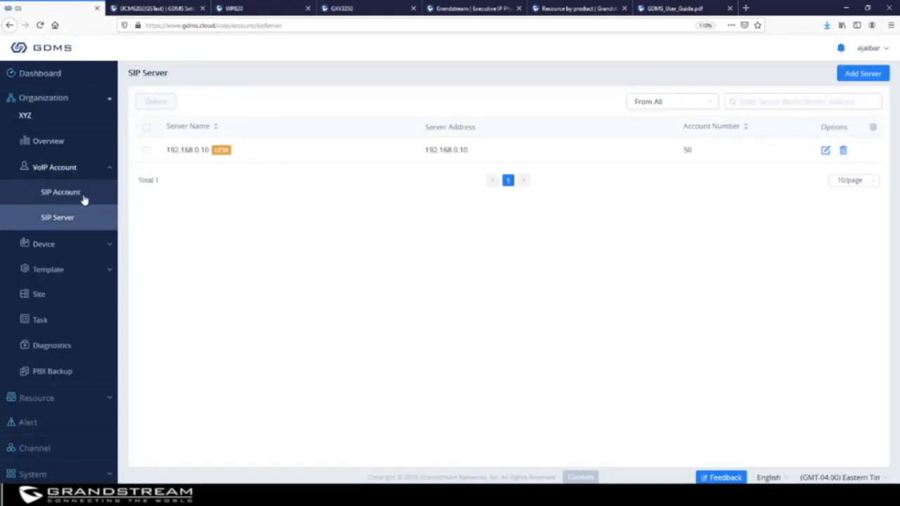
mouse_move(214, 156)
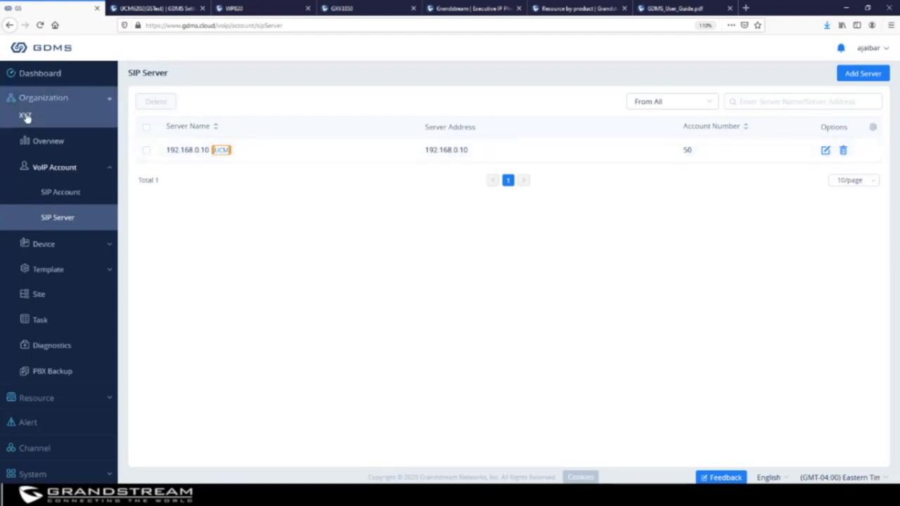
click(60, 194)
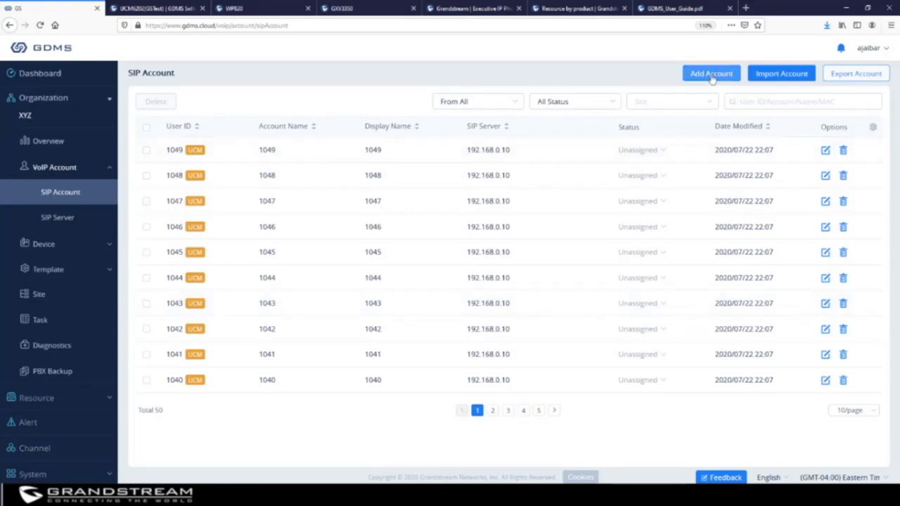
click(30, 474)
scroll(40, 451, down, 1)
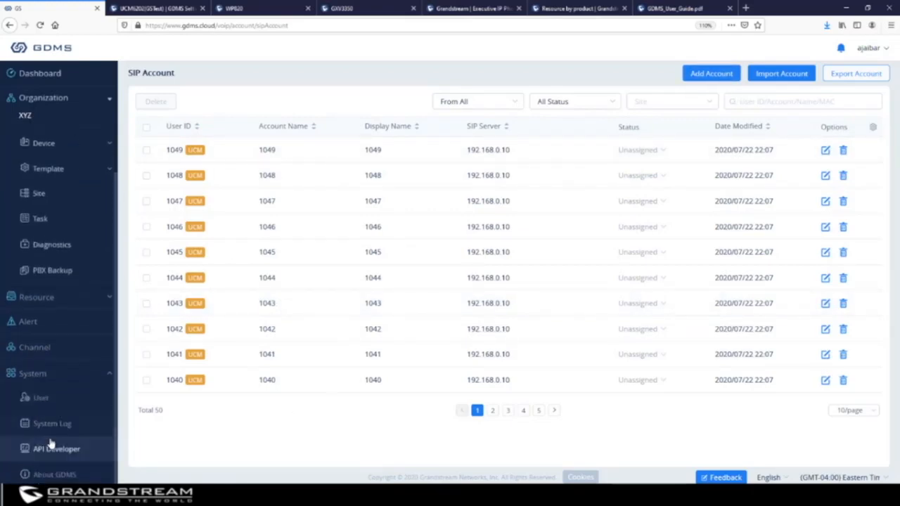
Open the About GDMS page (version 1.0.2.6) and scroll the supported audio device table.
click(63, 475)
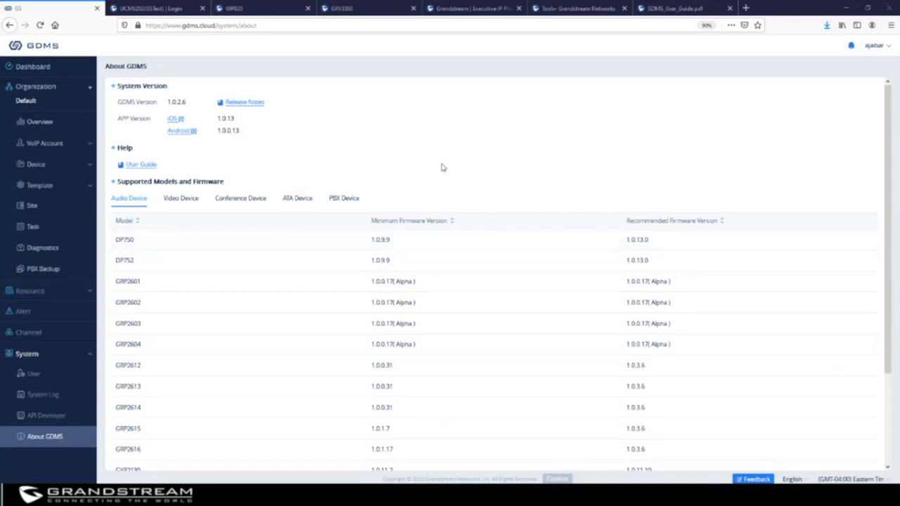
scroll(211, 341, down, 3)
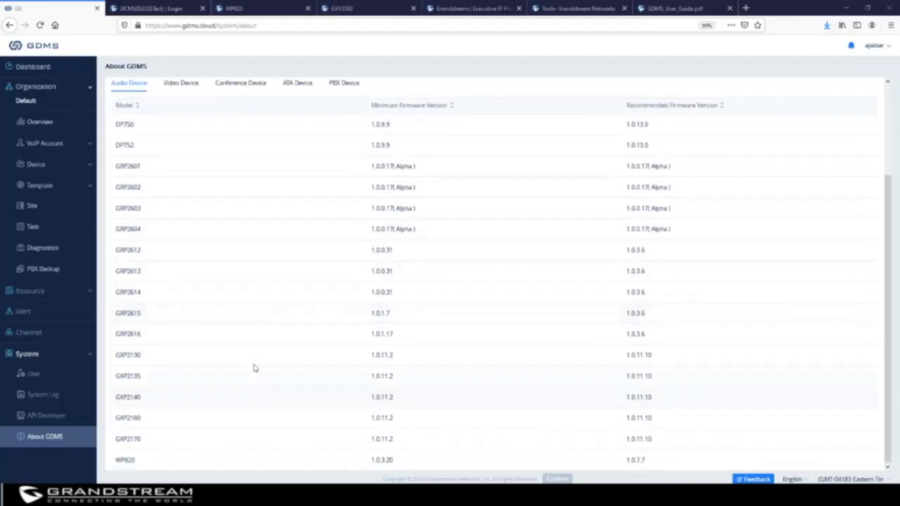
scroll(253, 368, up, 3)
Browse the video, conference, ATA and PBX model lists, then scroll the audio device firmware list.
click(181, 199)
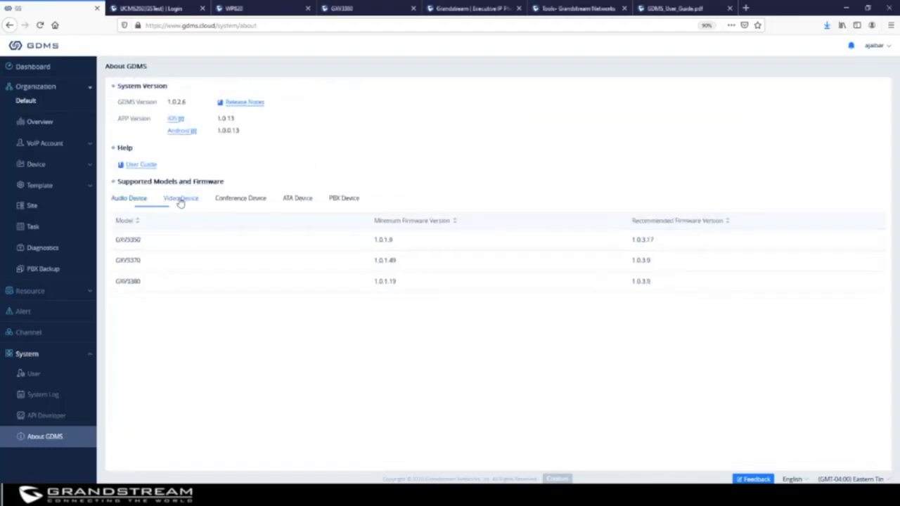
click(241, 201)
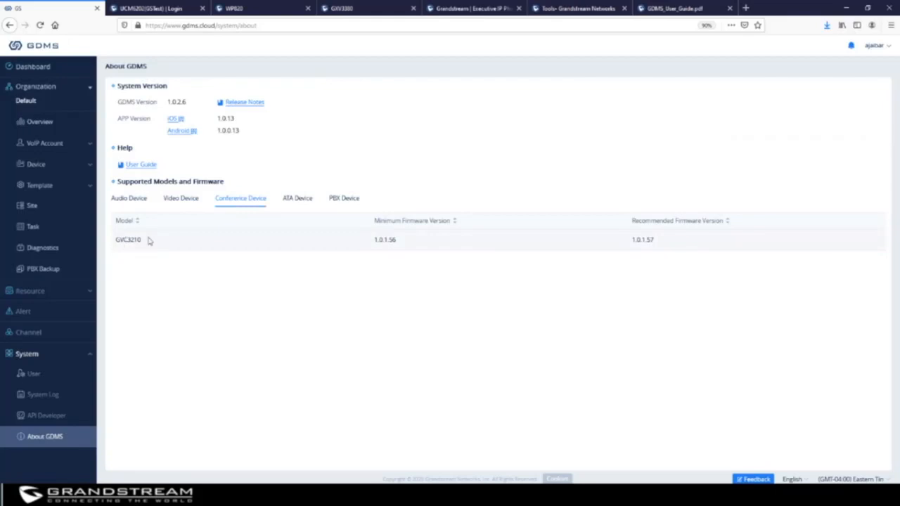
click(288, 202)
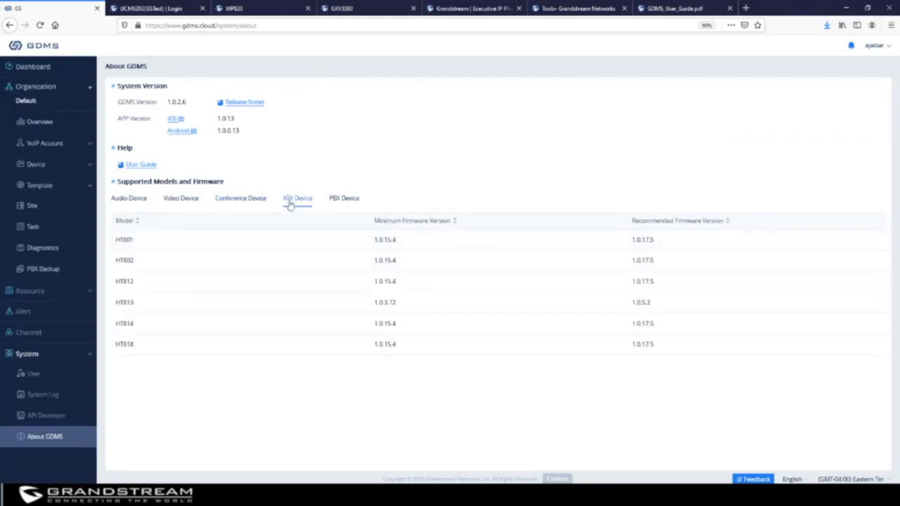
click(344, 201)
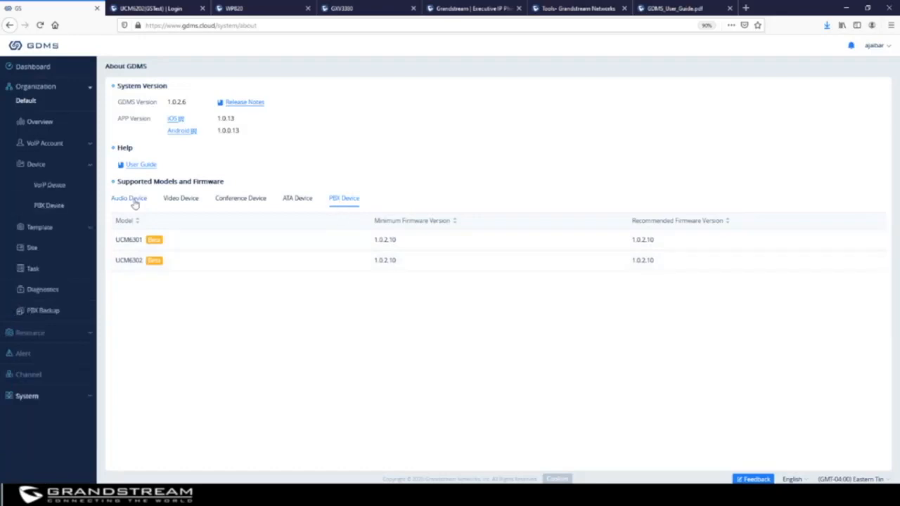
click(131, 200)
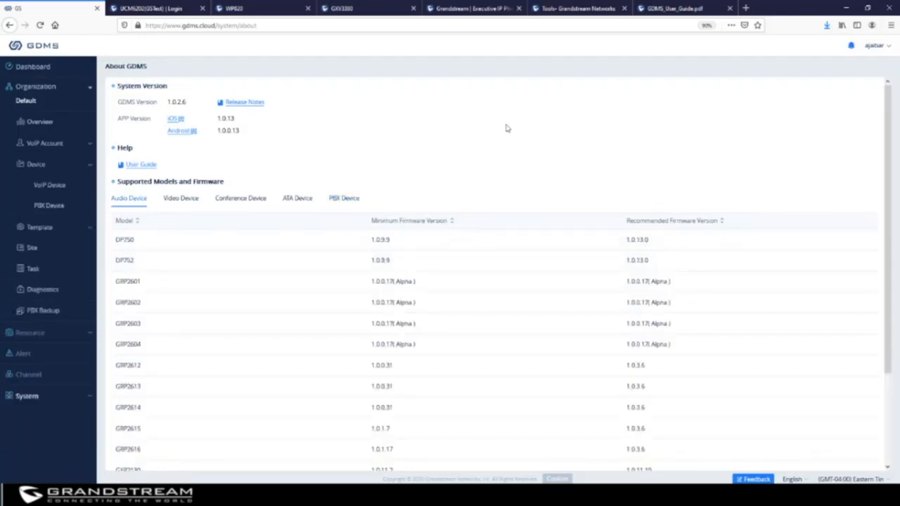
scroll(506, 129, down, 3)
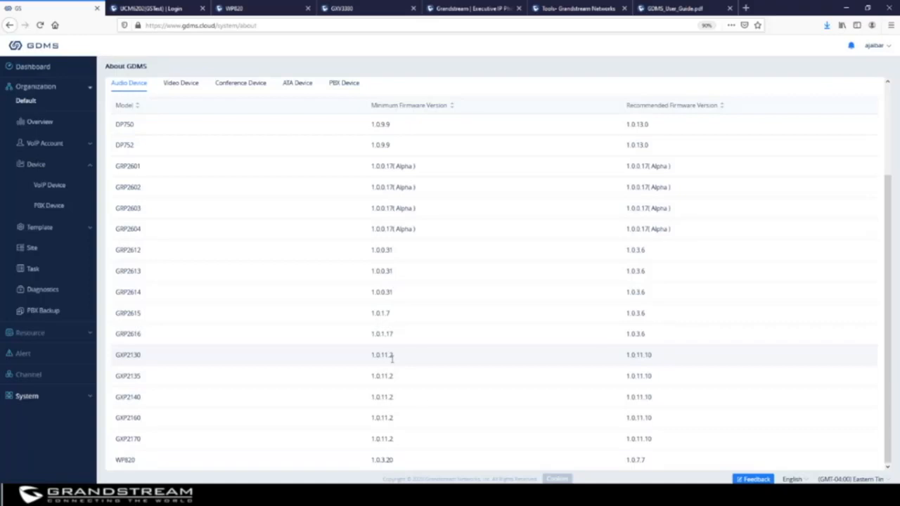
Log in to the GRP2616 phone web UI with the admin username and password.
click(568, 10)
click(472, 8)
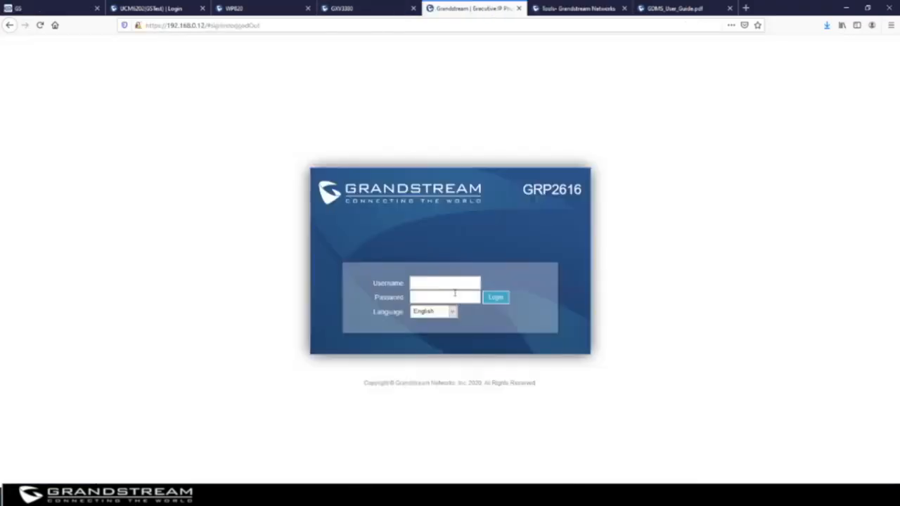
click(453, 284)
key(Tab)
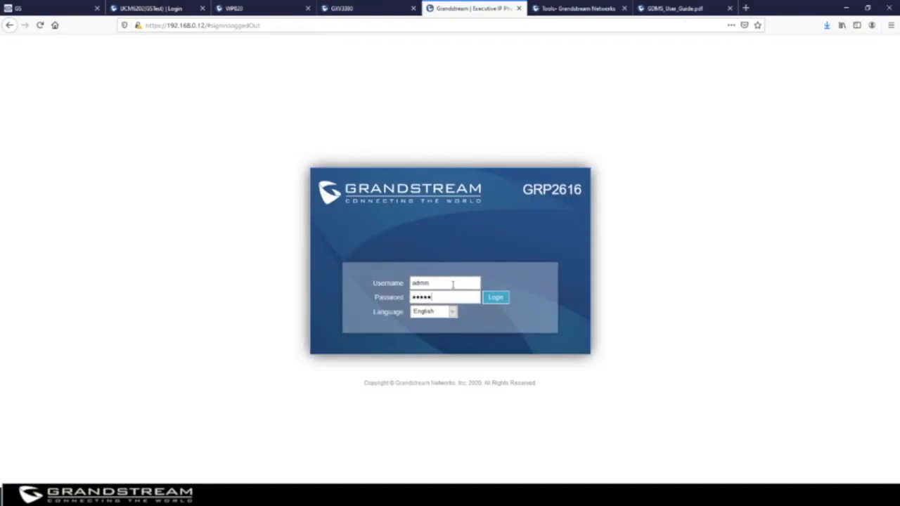
click(492, 298)
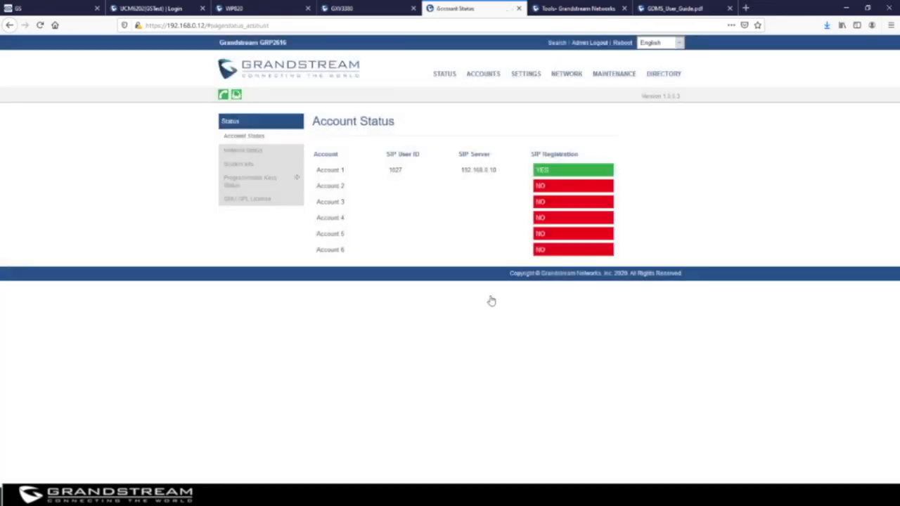
mouse_move(602, 74)
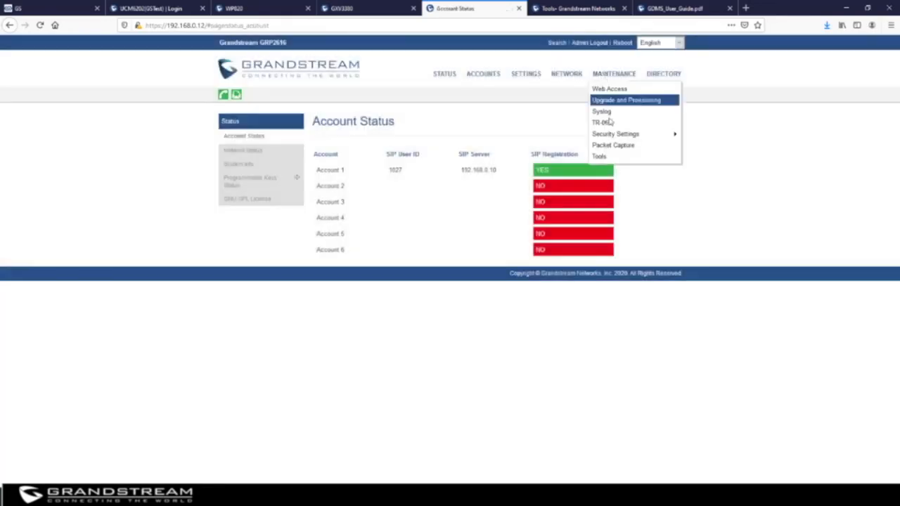
click(607, 123)
mouse_move(520, 158)
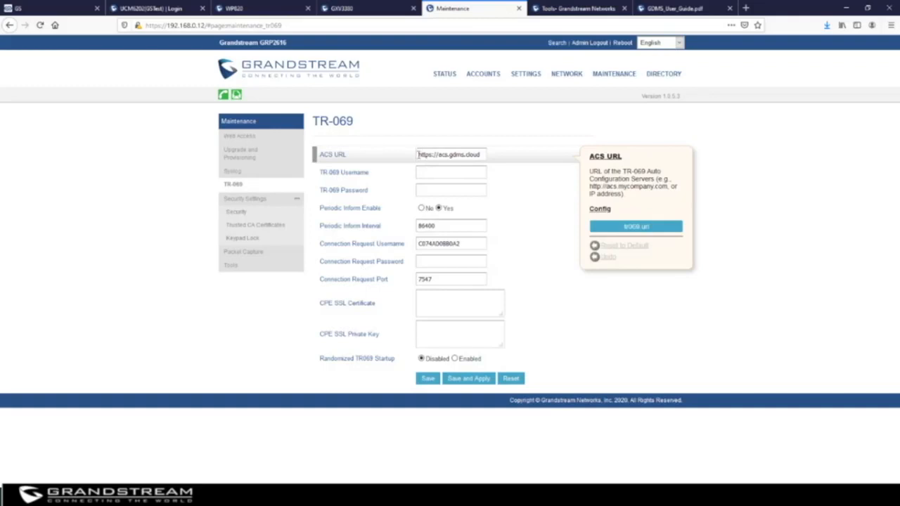
drag(417, 155, 486, 154)
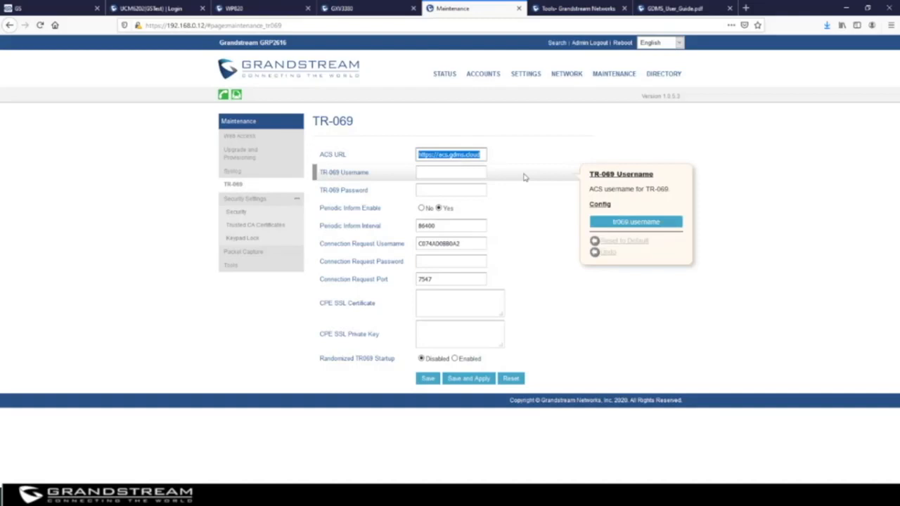
drag(473, 243, 402, 243)
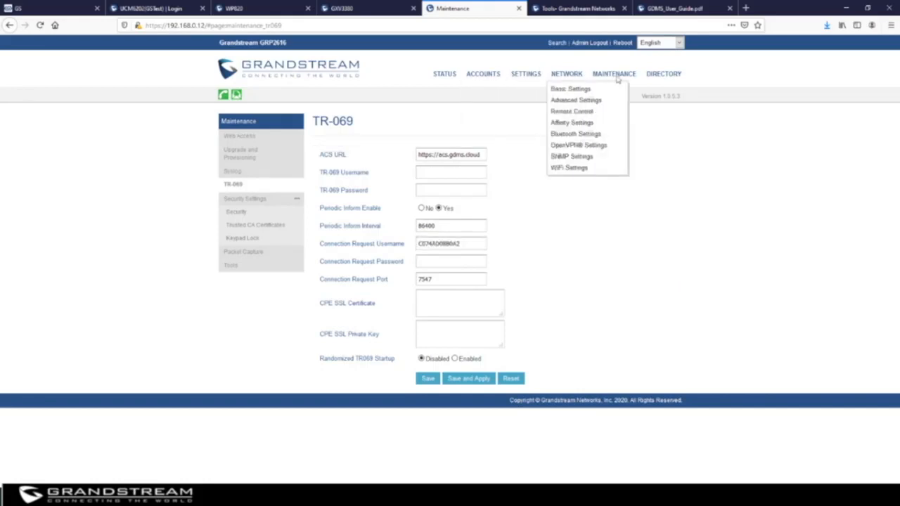
mouse_move(614, 74)
click(625, 100)
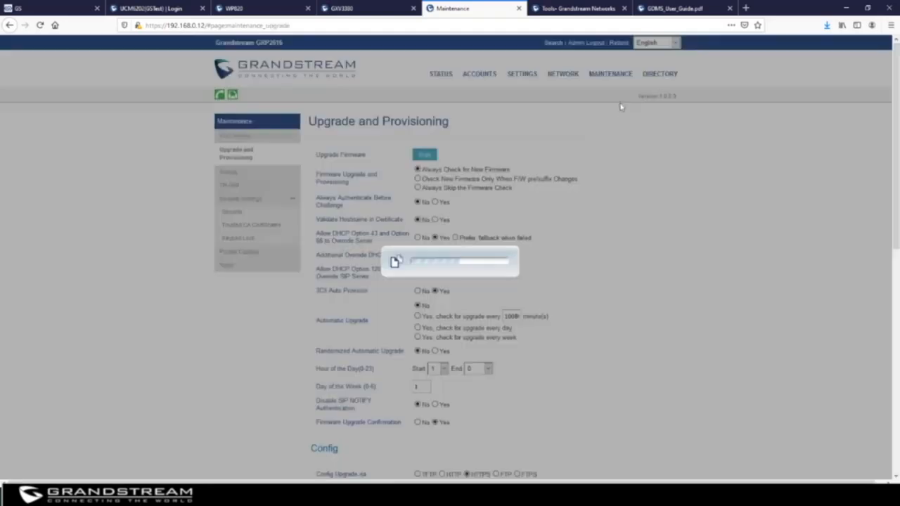
scroll(481, 264, down, 3)
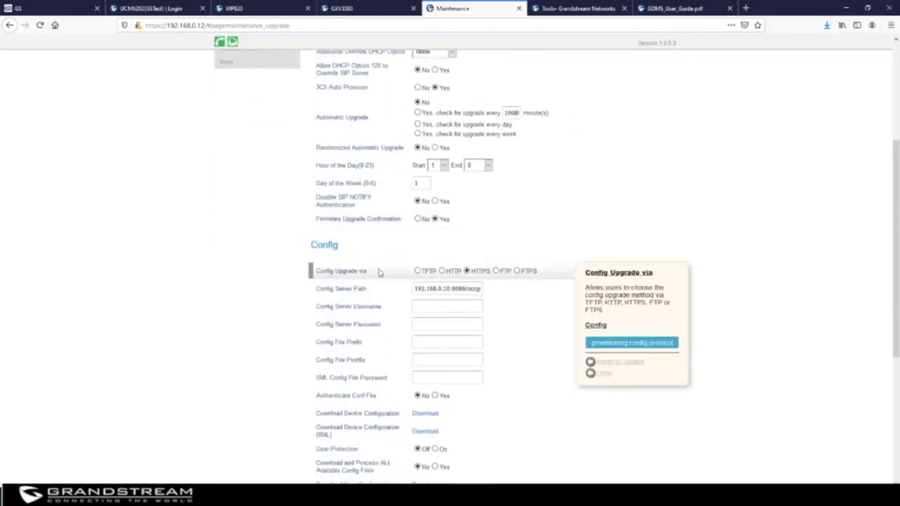
mouse_move(457, 273)
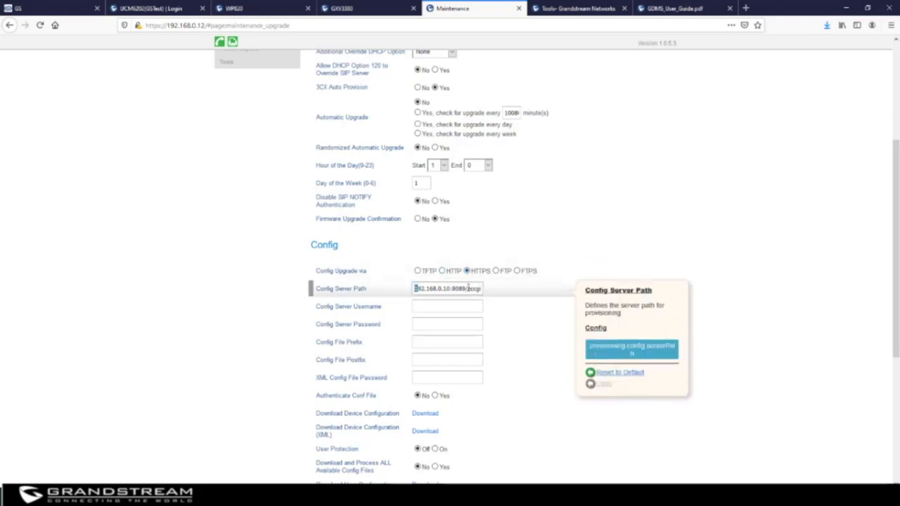
drag(414, 289, 501, 286)
text(www)
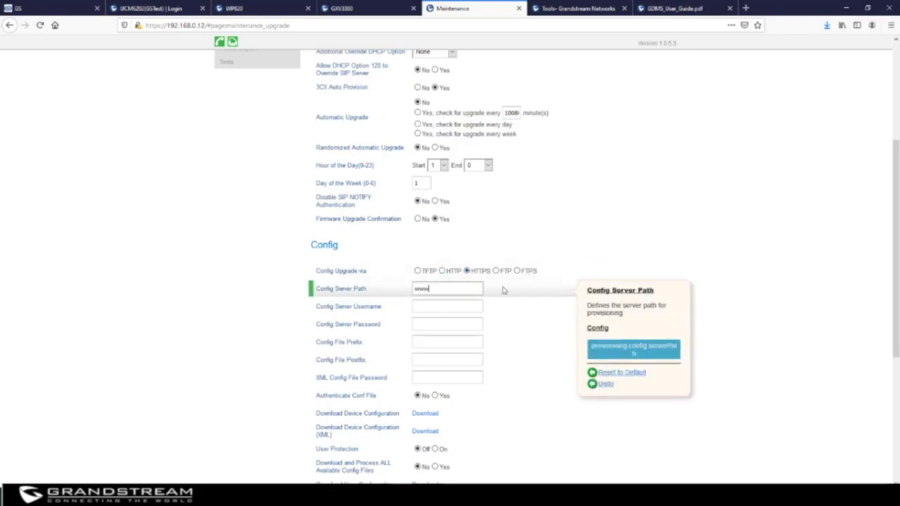
text(.gdms.cloud/prs)
text(vis)
scroll(555, 239, up, 5)
Review TR-069 ACS URL, connection username, port 7547 and inform interval 86400, then return to GDMS.
mouse_move(549, 79)
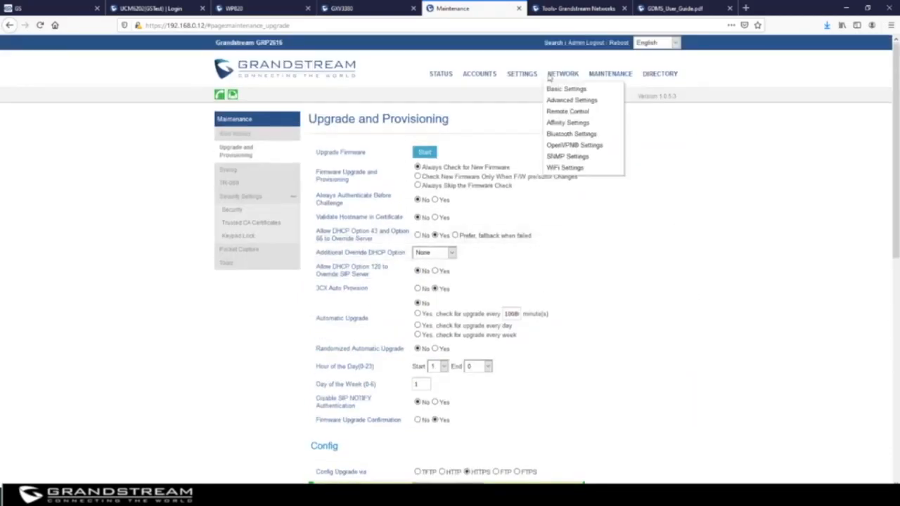
mouse_move(603, 78)
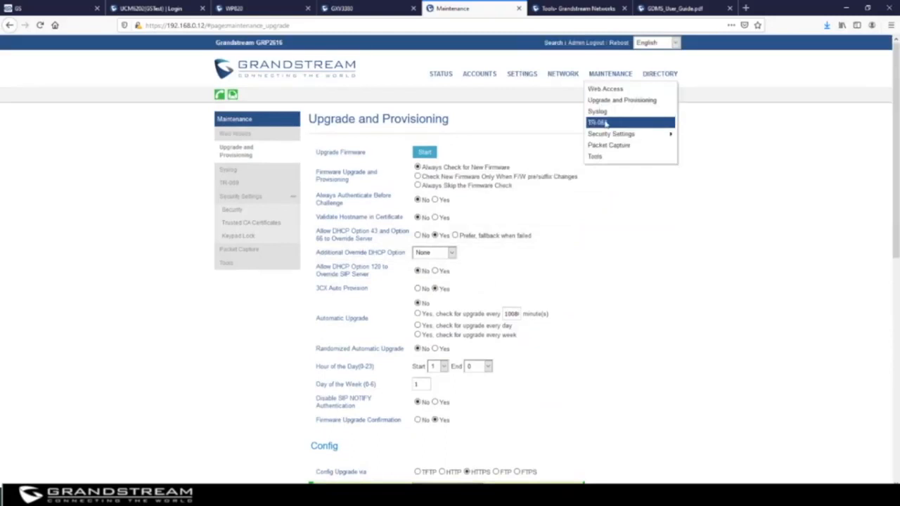
click(606, 123)
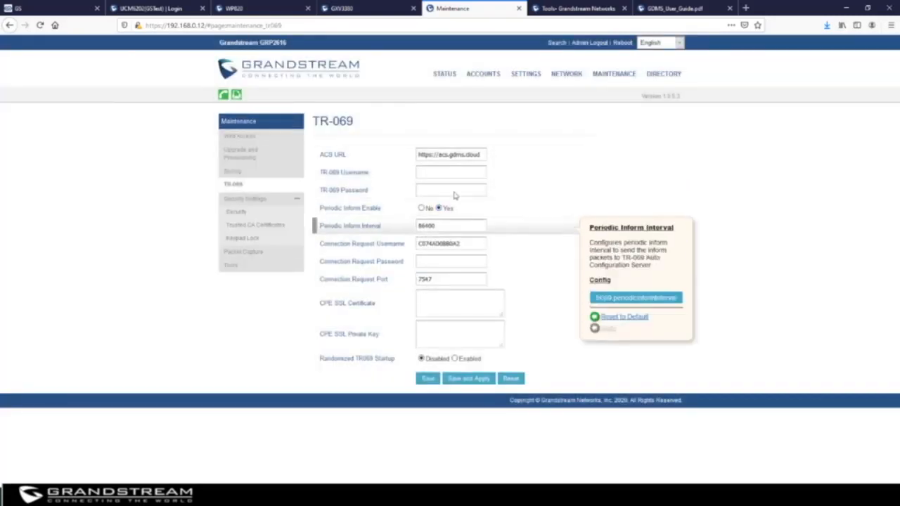
mouse_move(492, 157)
drag(479, 156, 415, 157)
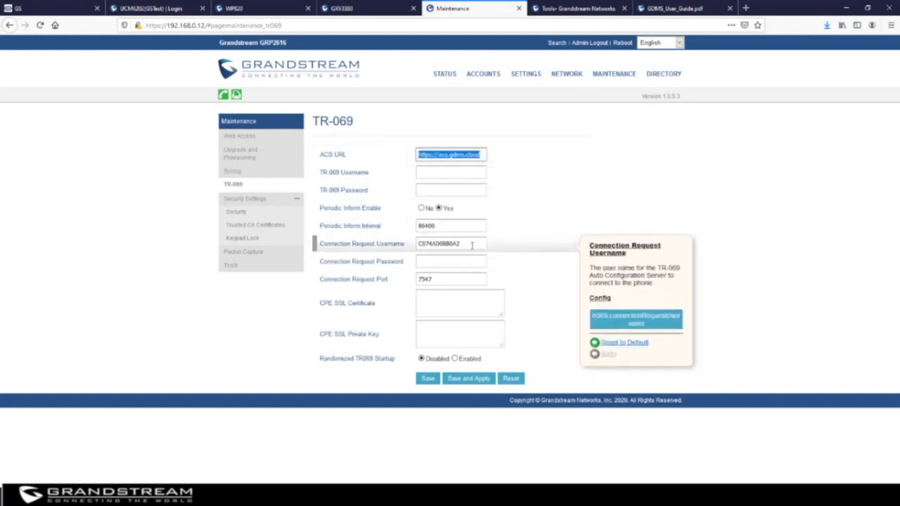
drag(471, 245, 368, 244)
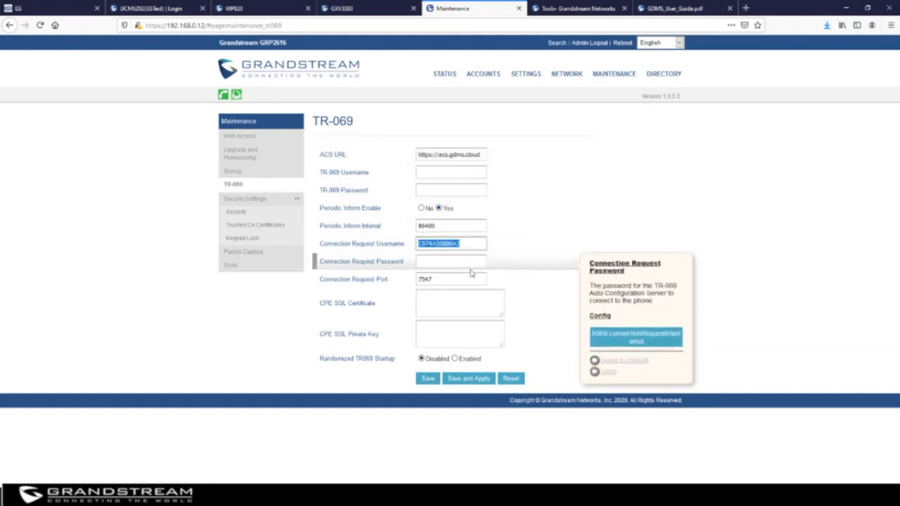
drag(434, 279, 413, 277)
drag(440, 226, 395, 226)
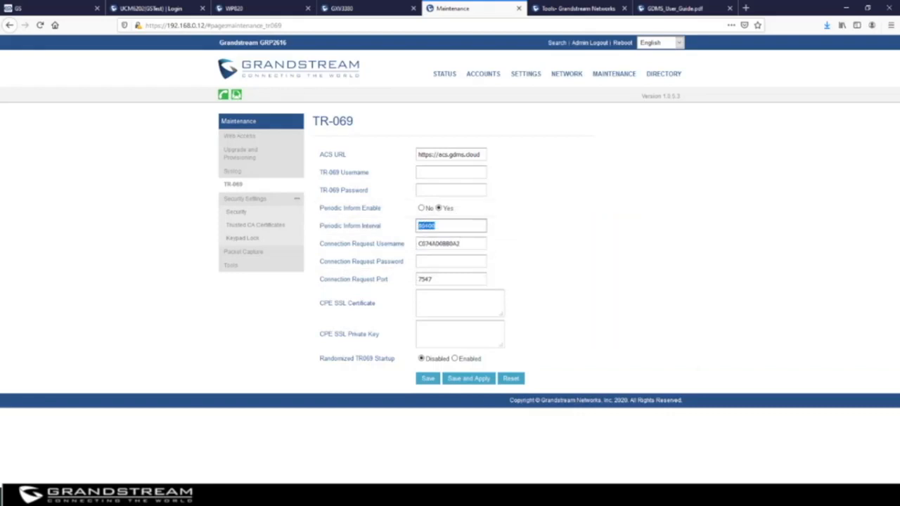
click(28, 10)
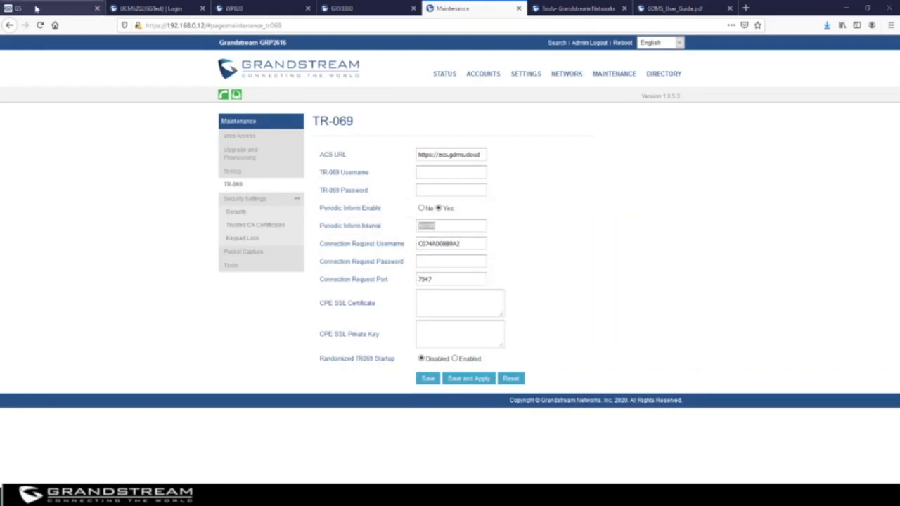